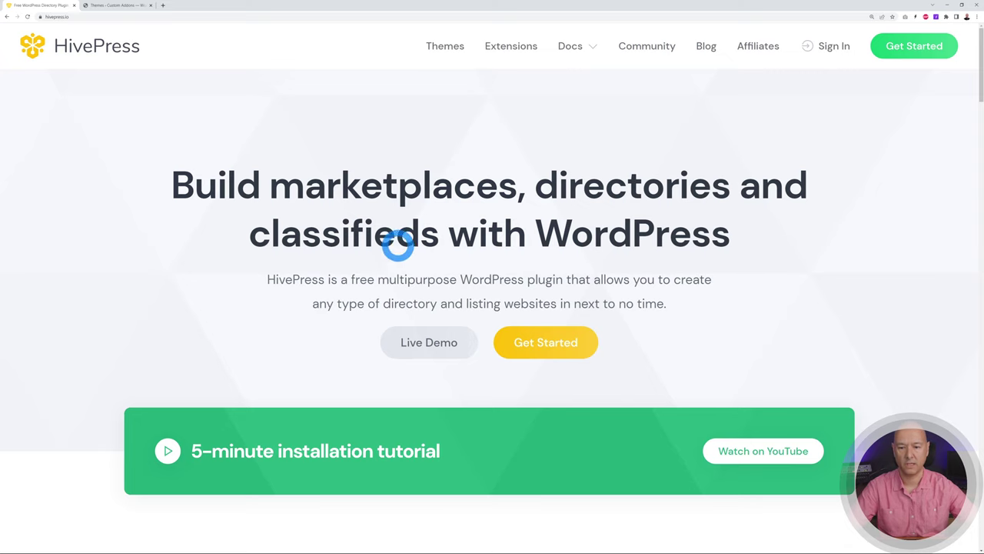
Browse the HivePress themes catalogue and open the ListingHive theme's details page
click(445, 47)
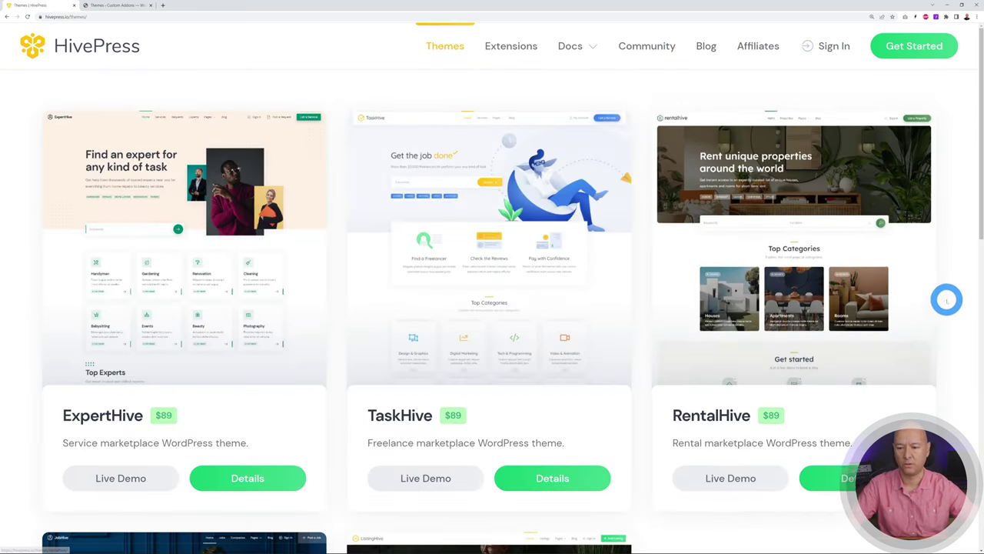
scroll(952, 300, down, 1)
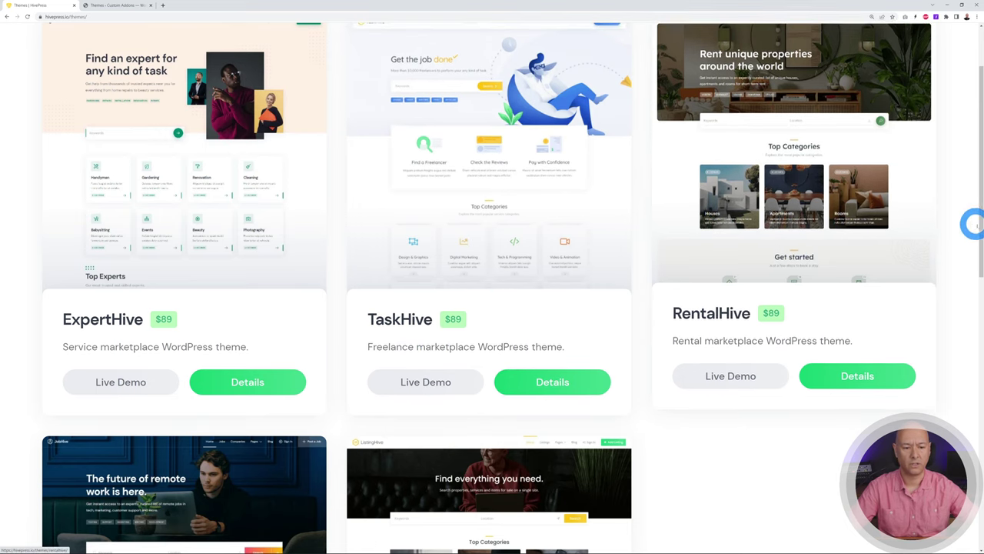
scroll(952, 257, down, 3)
scroll(952, 261, down, 3)
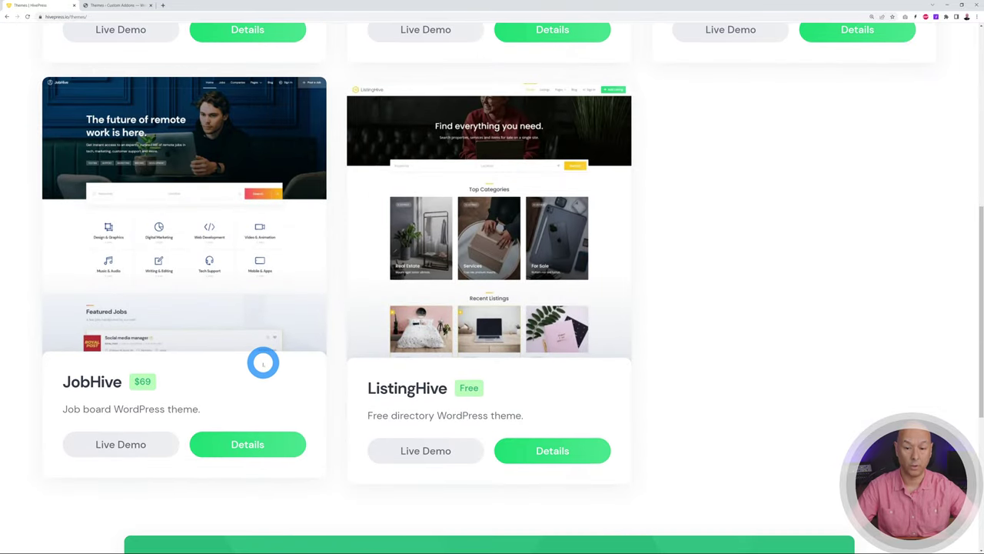
scroll(820, 326, up, 3)
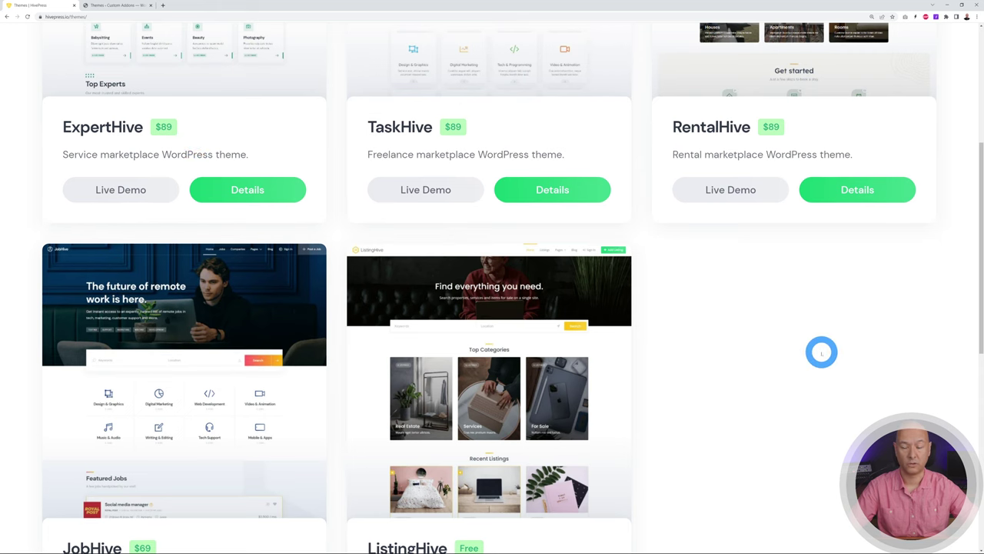
scroll(953, 374, up, 5)
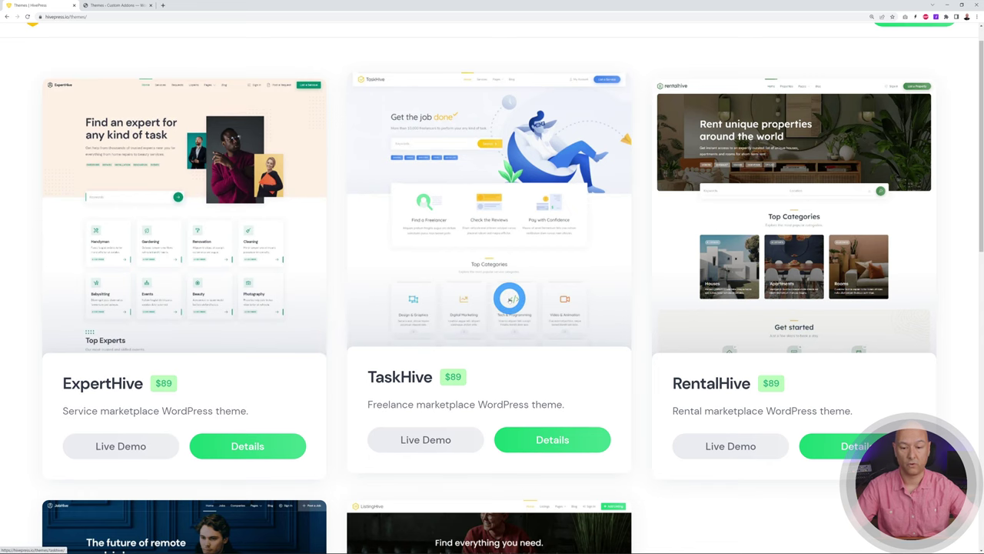
scroll(819, 281, down, 5)
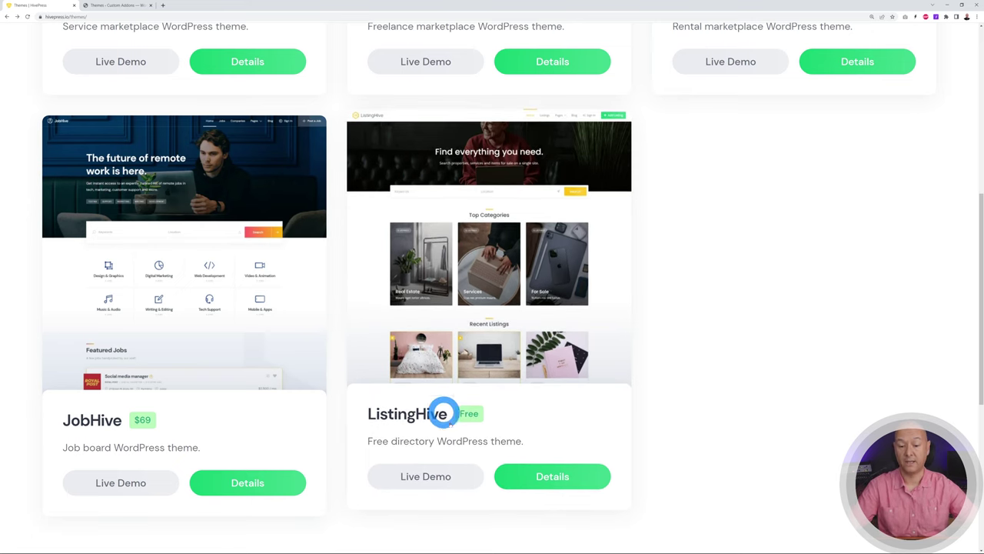
click(520, 309)
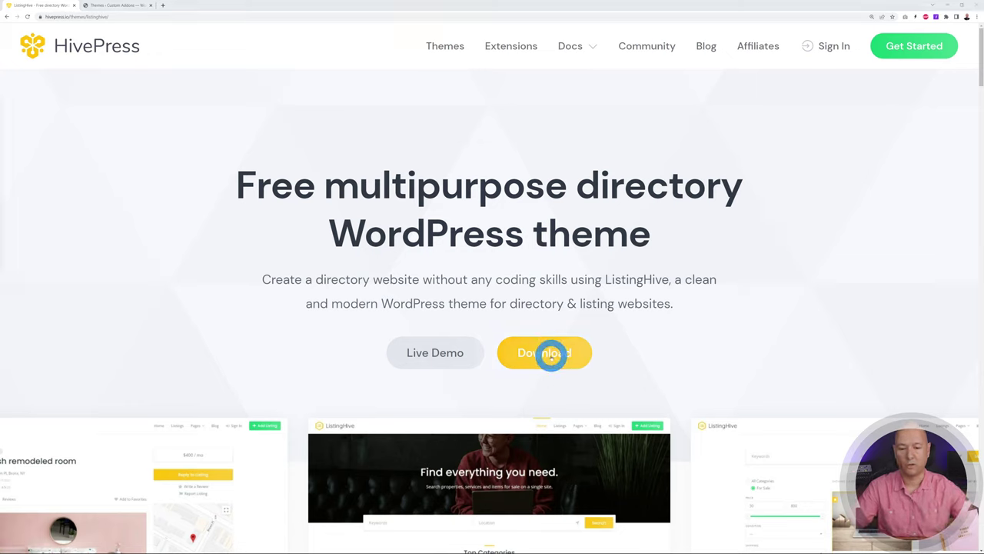
right_click(549, 351)
Open ListingHive's WordPress.org page in a new tab, copy the name 'ListingHive', and return to the dashboard
click(566, 356)
click(115, 6)
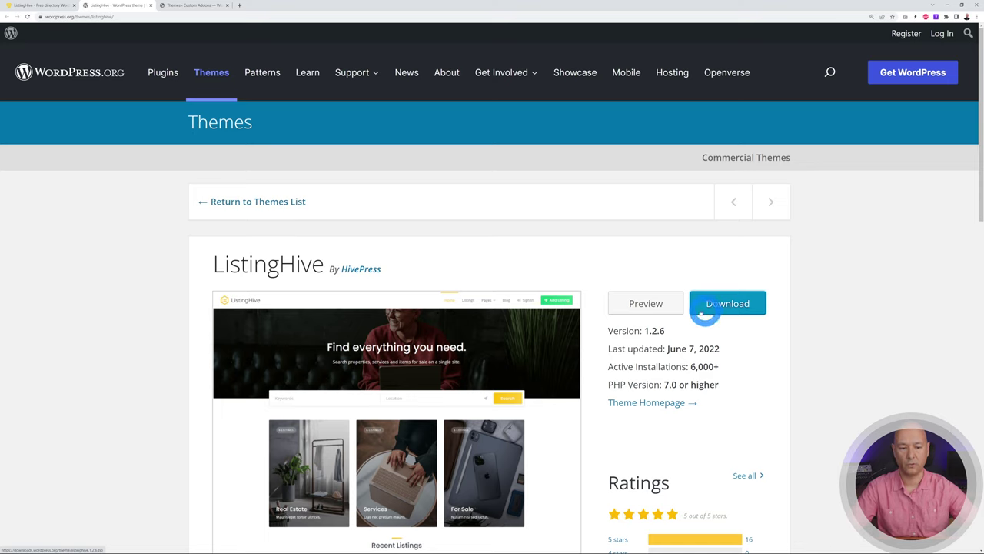
double_click(256, 266)
right_click(279, 265)
click(303, 277)
click(439, 249)
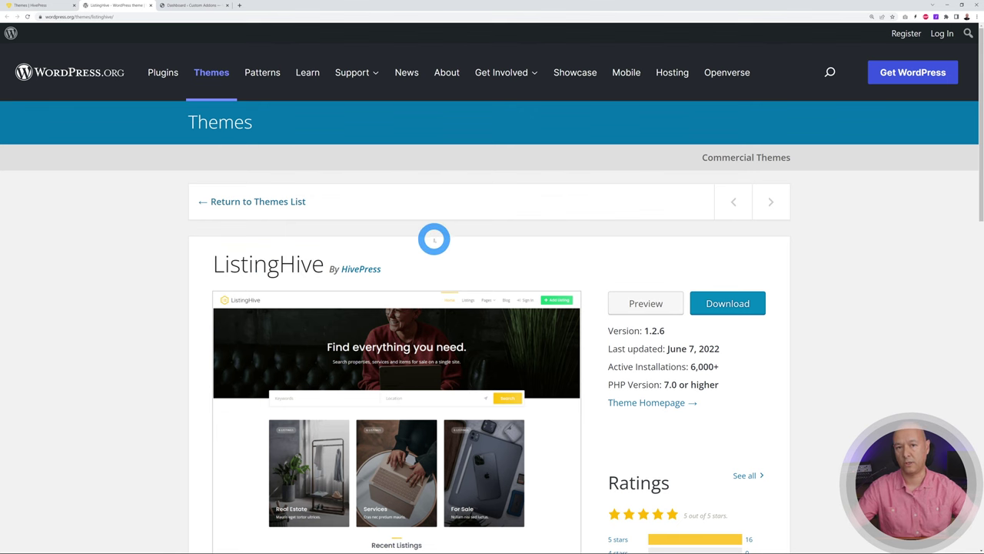
click(198, 6)
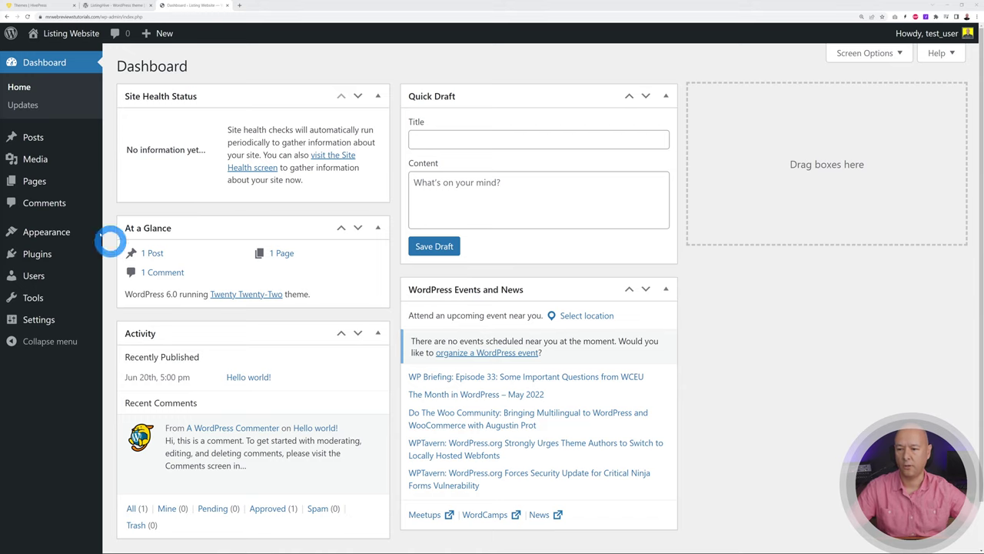
Search the theme directory for 'ListingHive' under Add New Themes and activate it
mouse_move(59, 233)
click(124, 235)
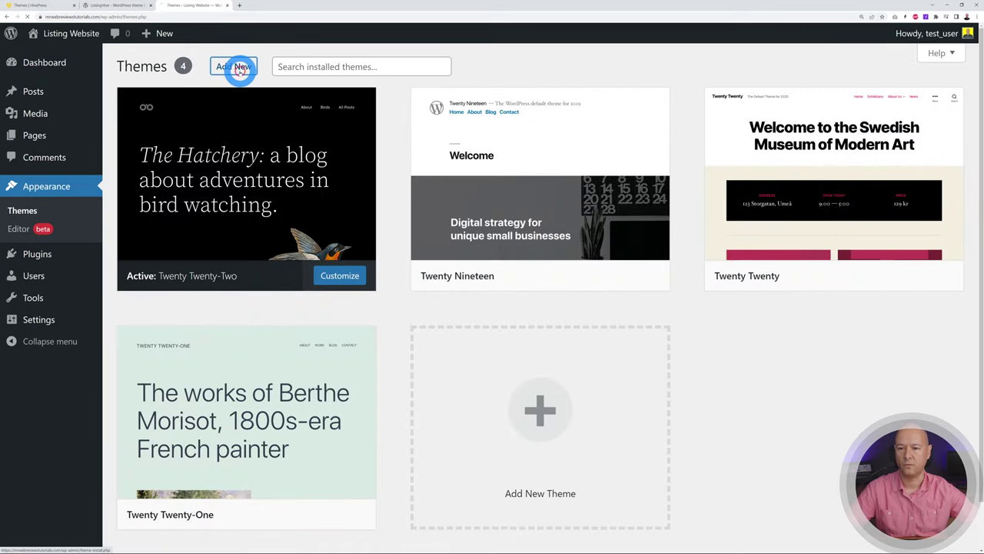
click(237, 67)
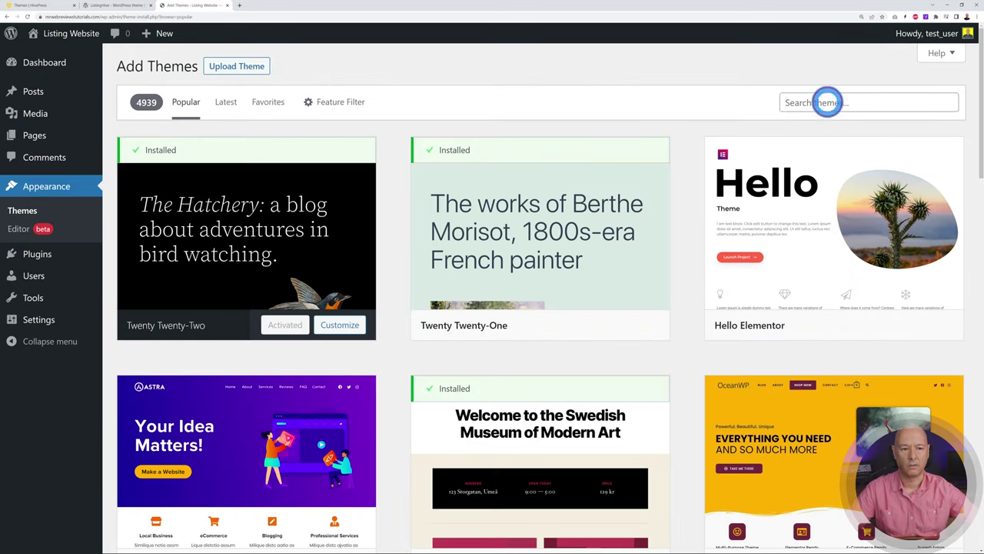
click(827, 102)
key(ctrl+v)
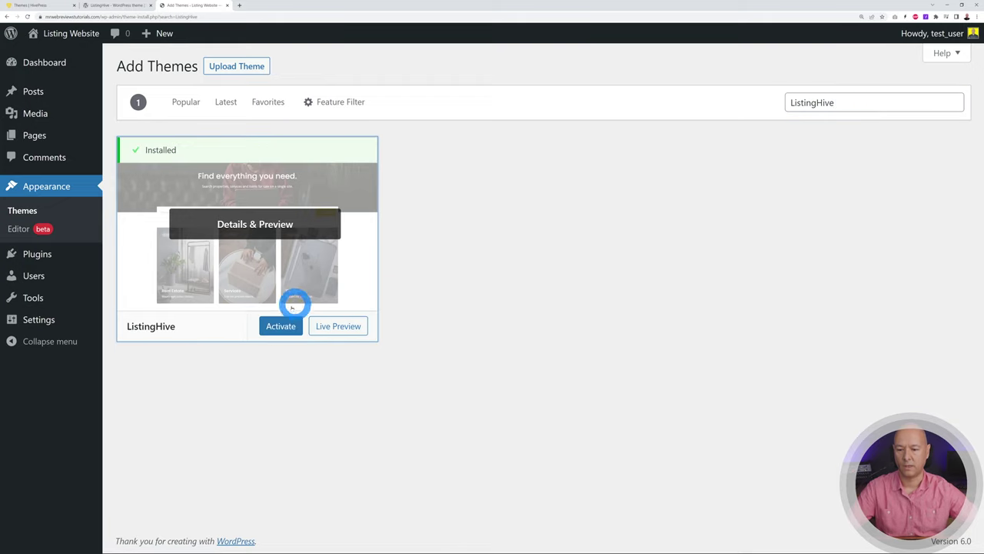
click(282, 328)
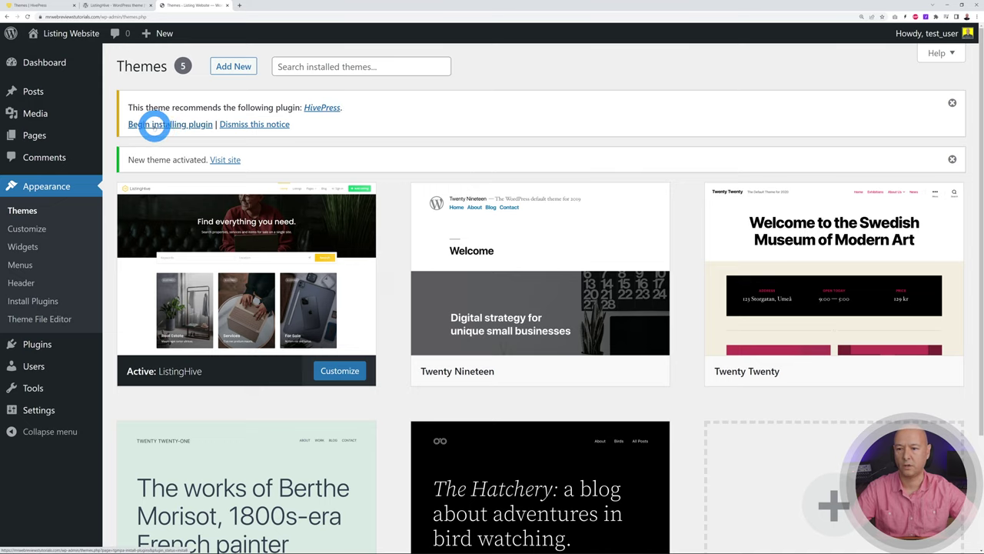
Install and activate HivePress through the Required Plugins Installer, then go back to the Dashboard
click(170, 125)
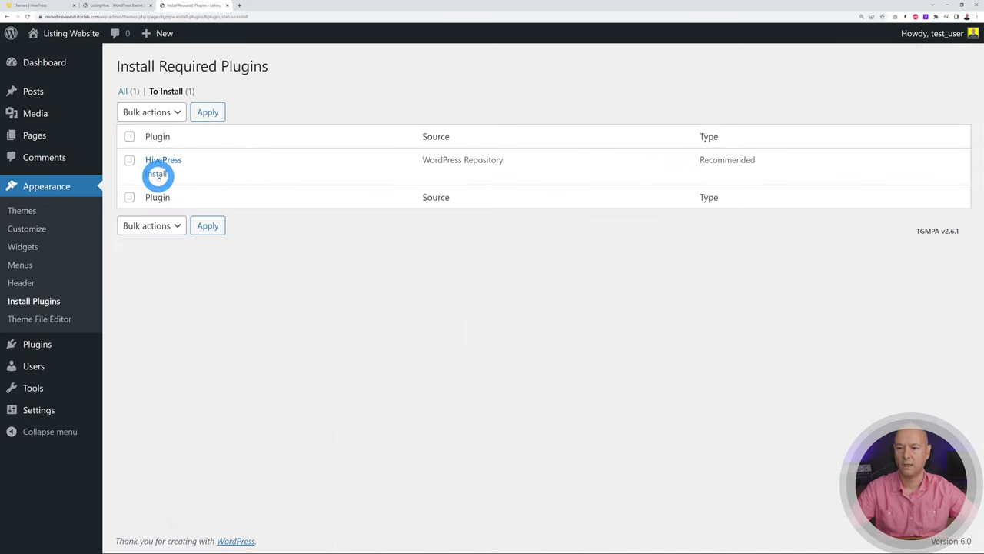
click(156, 174)
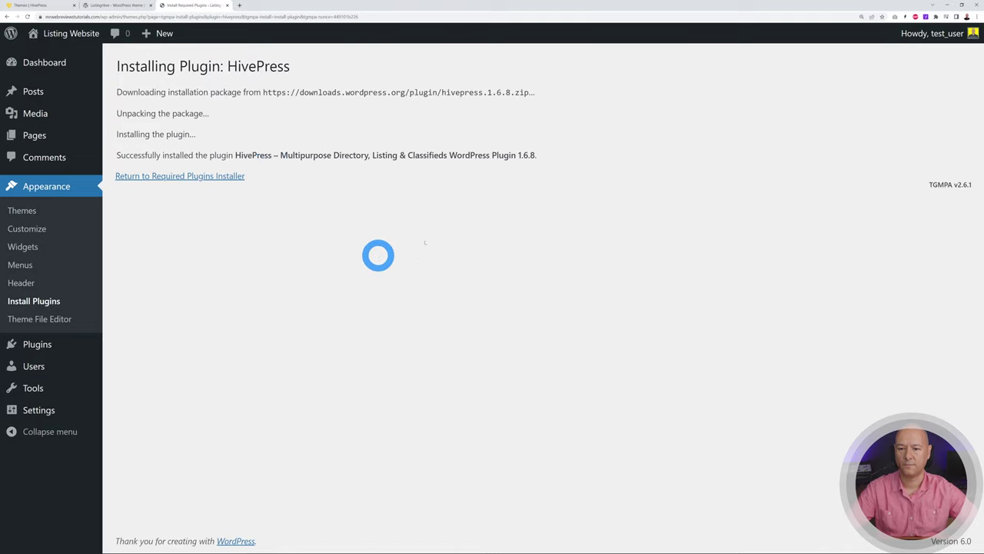
click(196, 176)
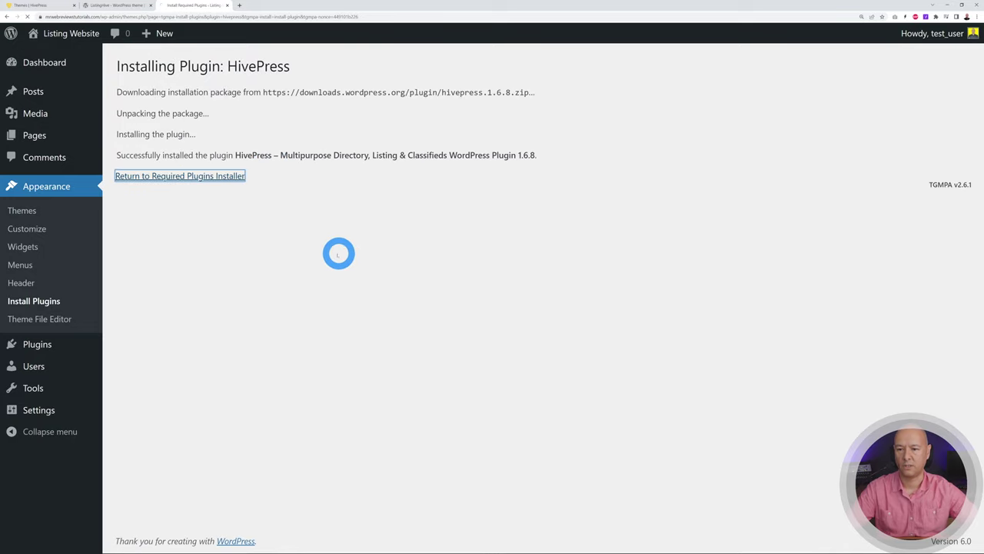
click(160, 173)
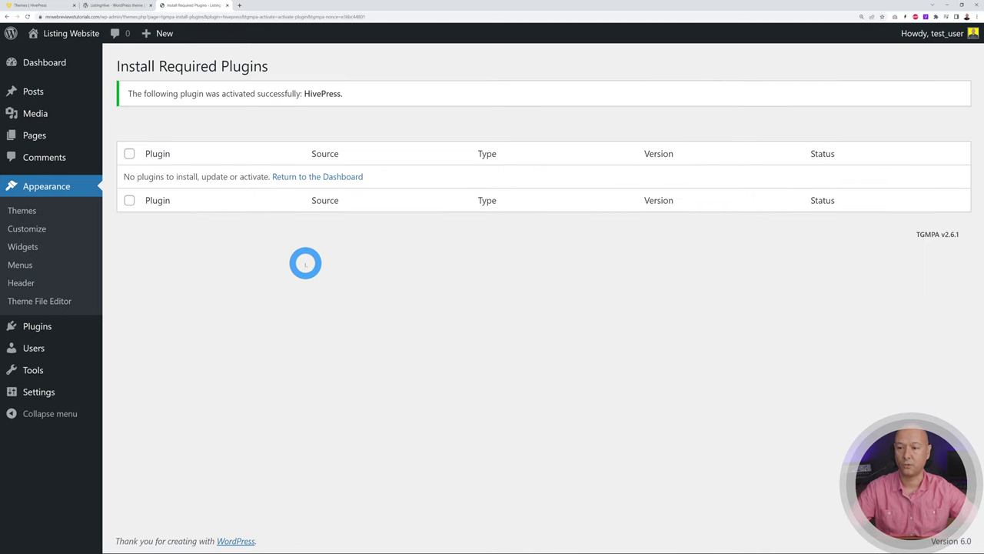
click(45, 65)
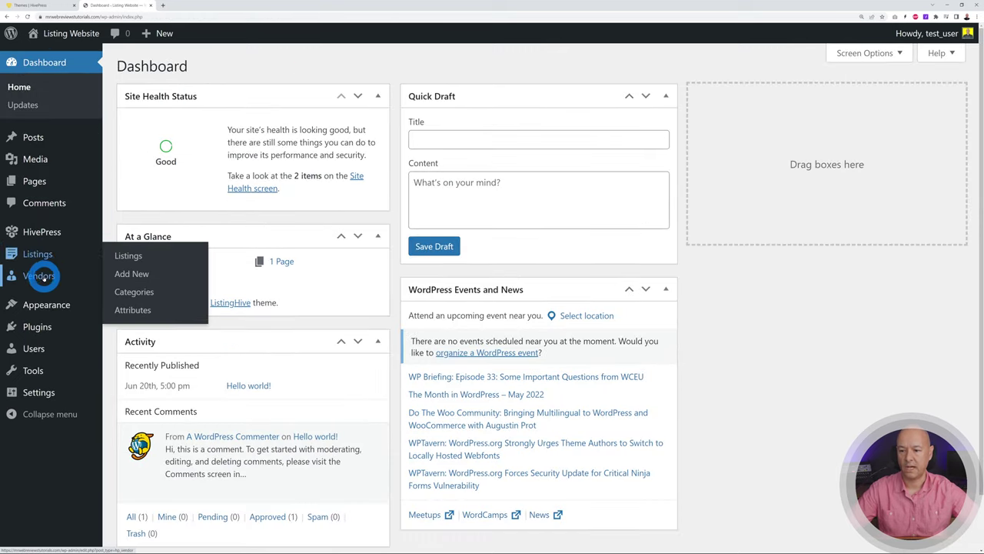
Scroll through the HivePress Extensions cards to see which extensions are free
mouse_move(42, 235)
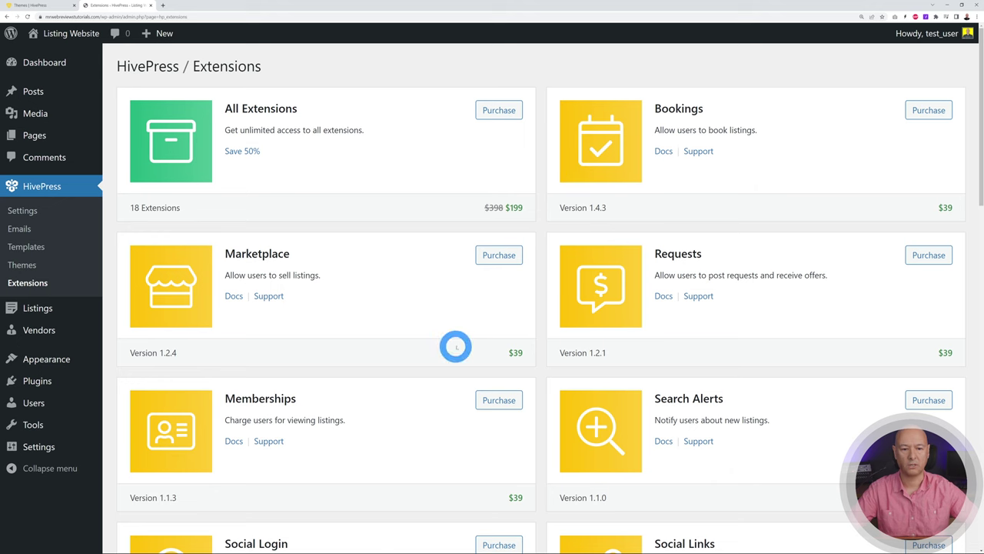
scroll(512, 327, down, 1)
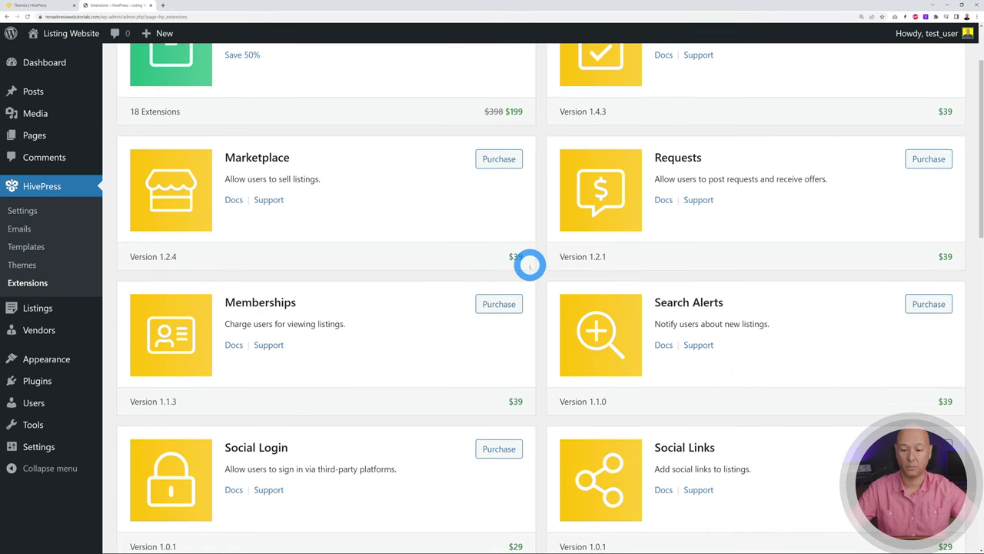
scroll(530, 264, down, 2)
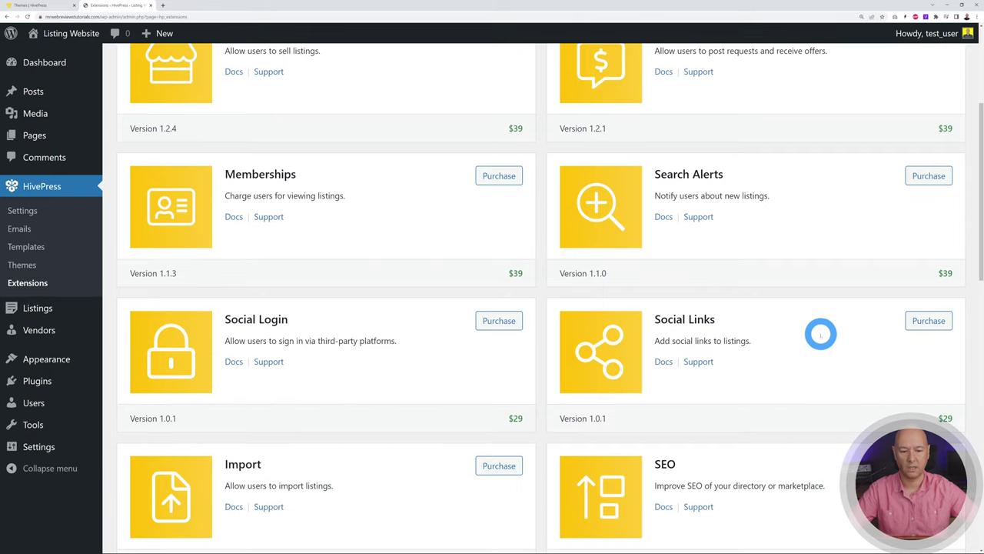
scroll(821, 330, down, 5)
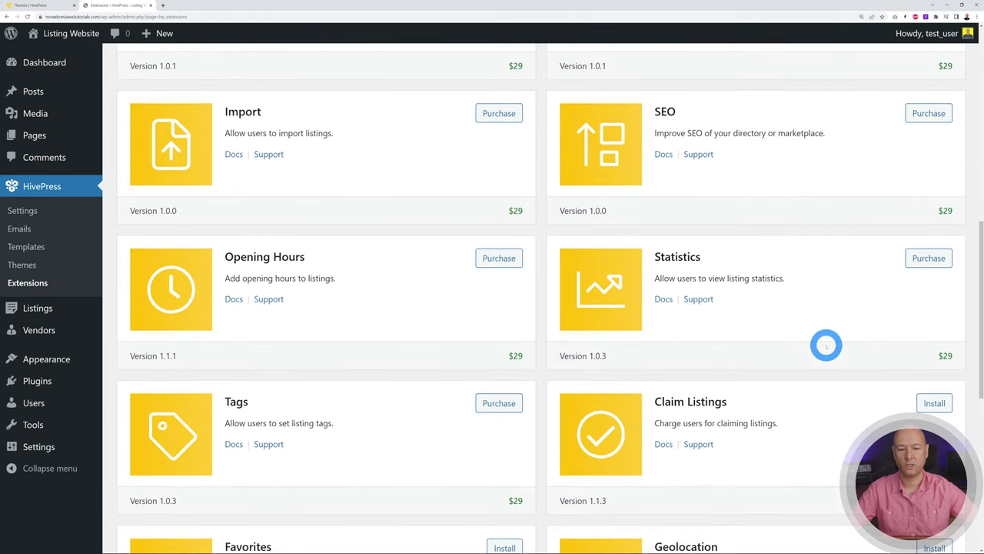
scroll(826, 346, down, 1)
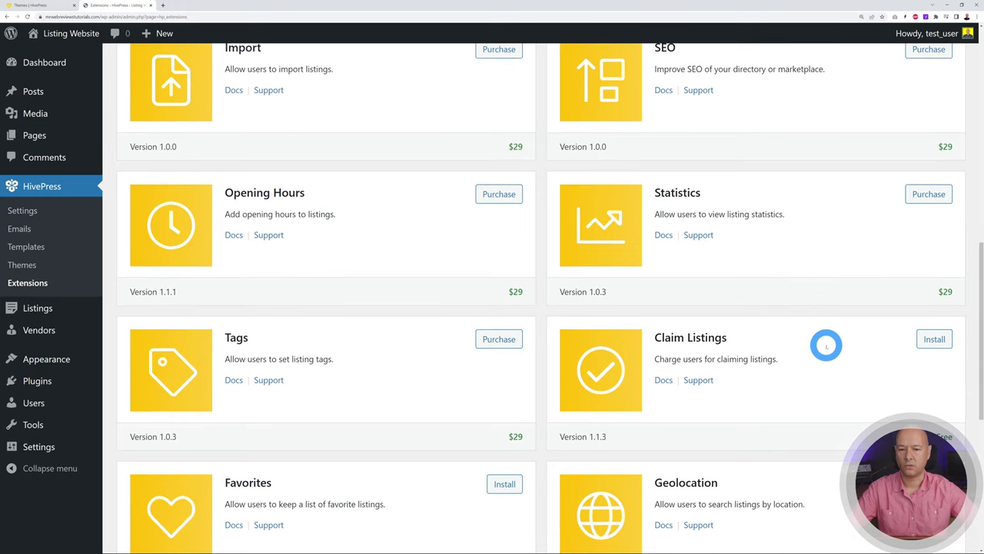
scroll(826, 345, down, 2)
scroll(826, 346, down, 2)
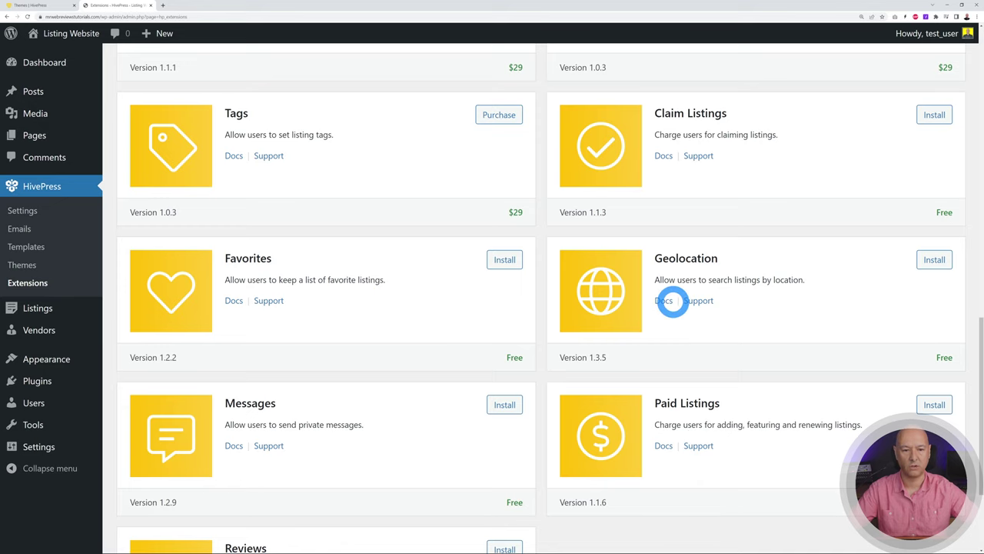
scroll(762, 330, down, 2)
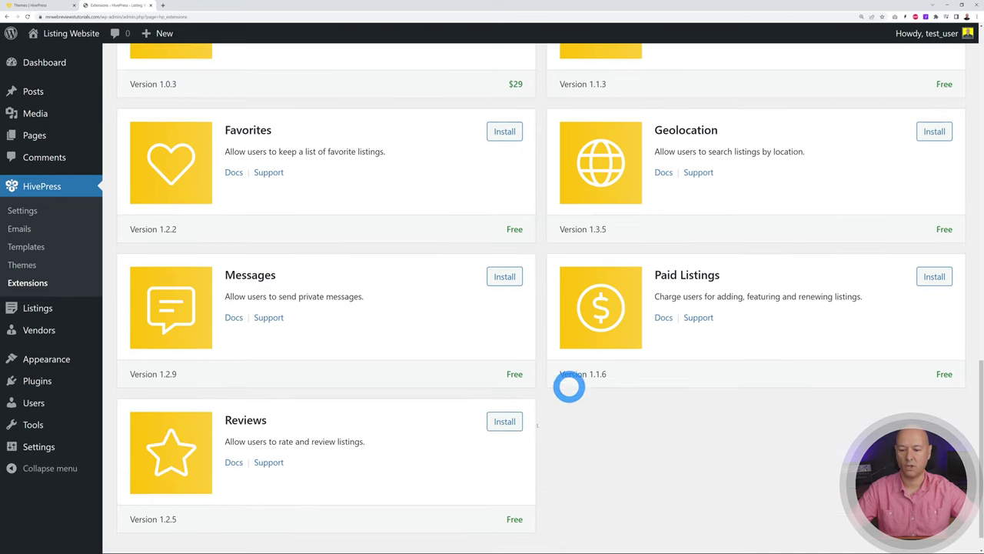
scroll(812, 400, up, 4)
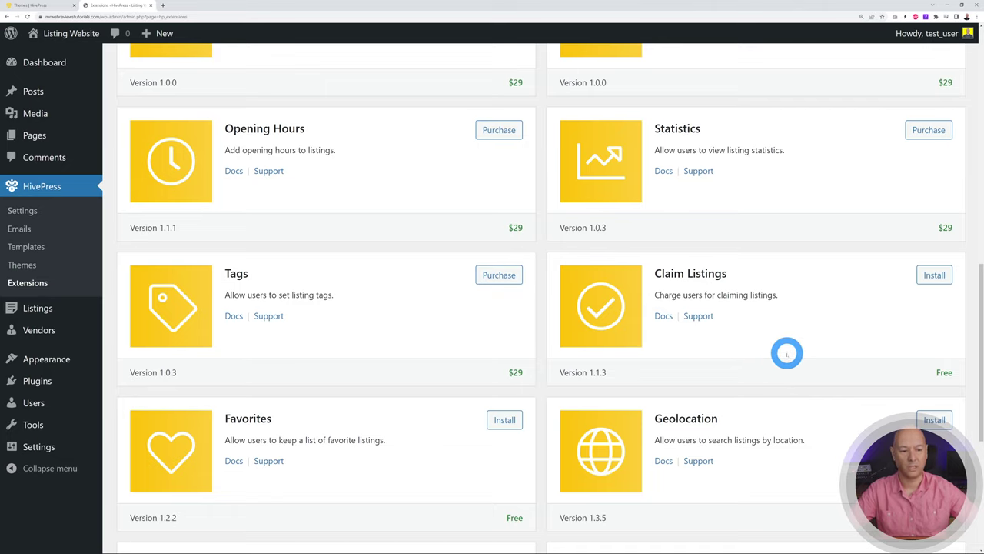
scroll(787, 353, down, 2)
Install and activate the Claim Listings extension, then return to the HivePress extensions list
click(940, 214)
click(182, 194)
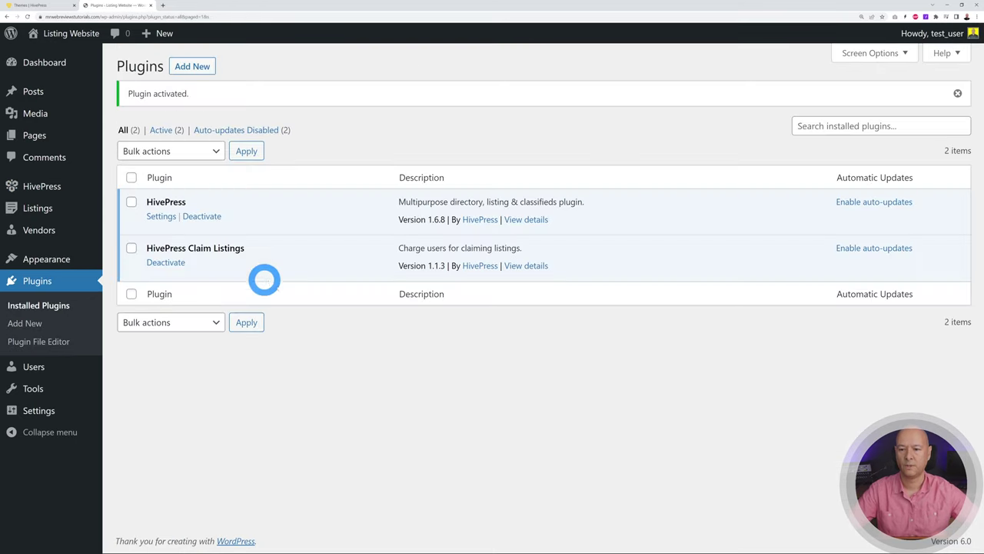
mouse_move(65, 188)
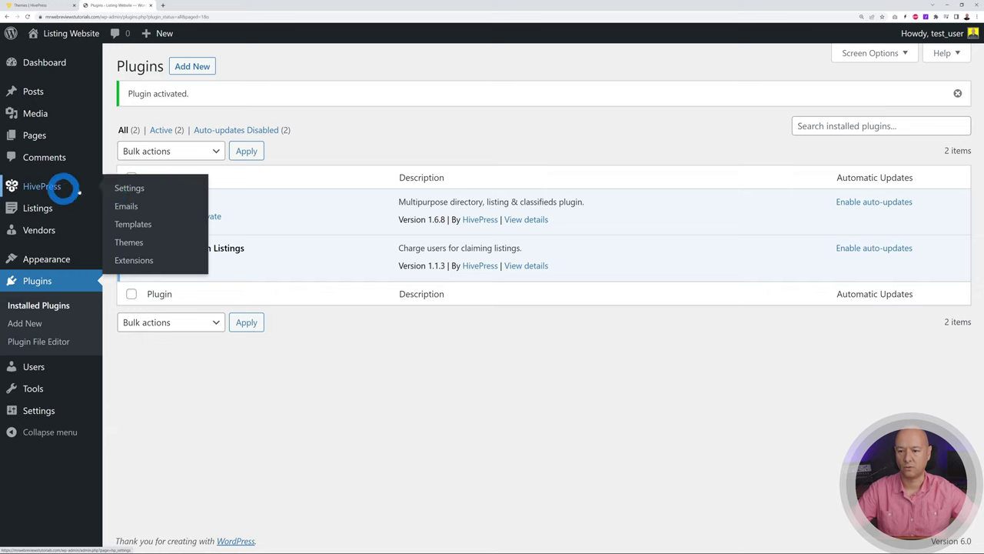
click(135, 259)
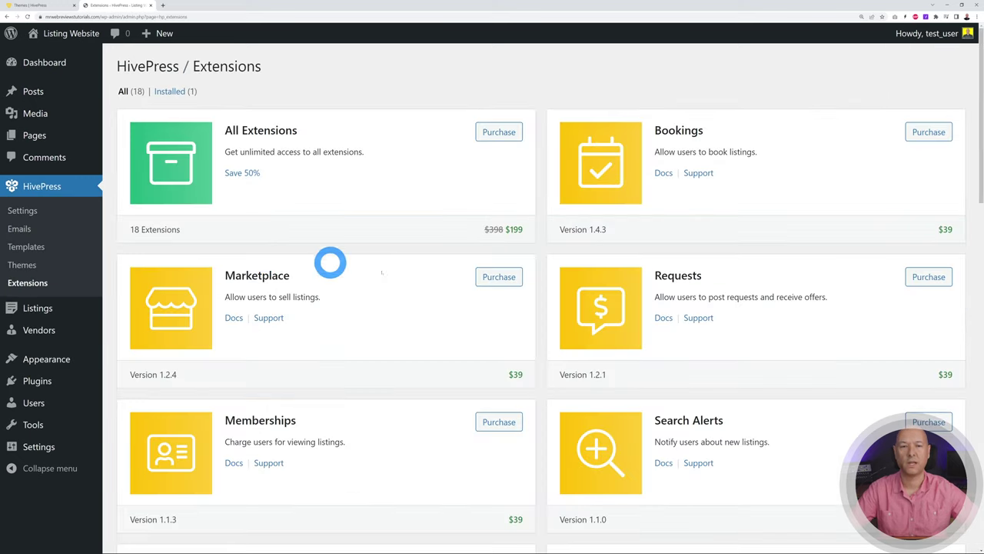
scroll(538, 274, down, 1)
scroll(541, 274, down, 5)
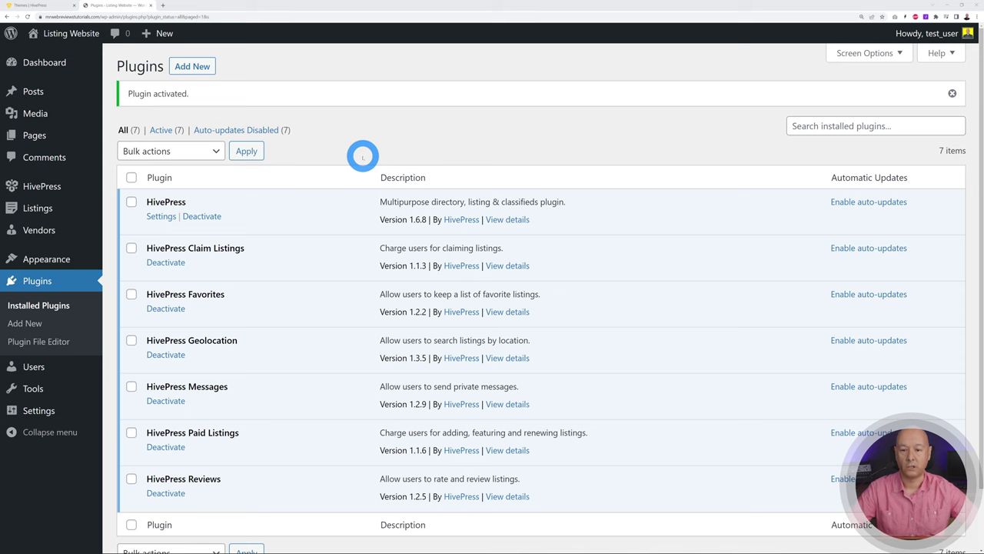
click(203, 67)
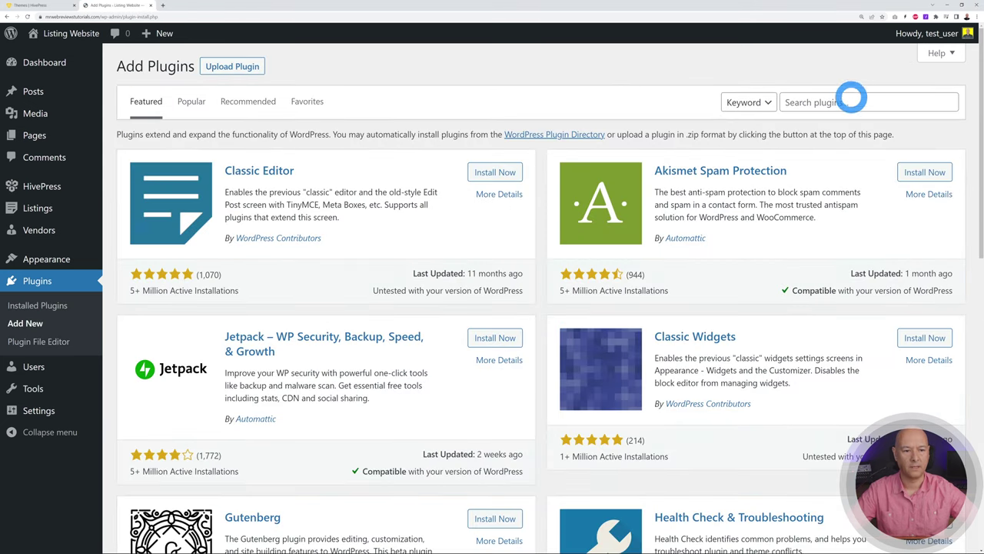
Search plugins for 'one click demo', then install and activate One Click Demo Import
click(848, 101)
text(one click demo)
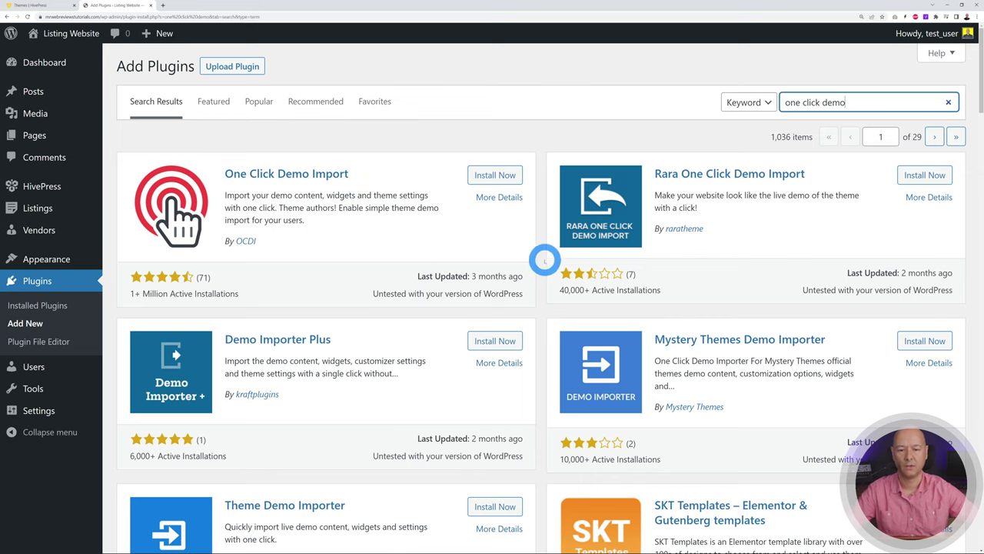
click(498, 176)
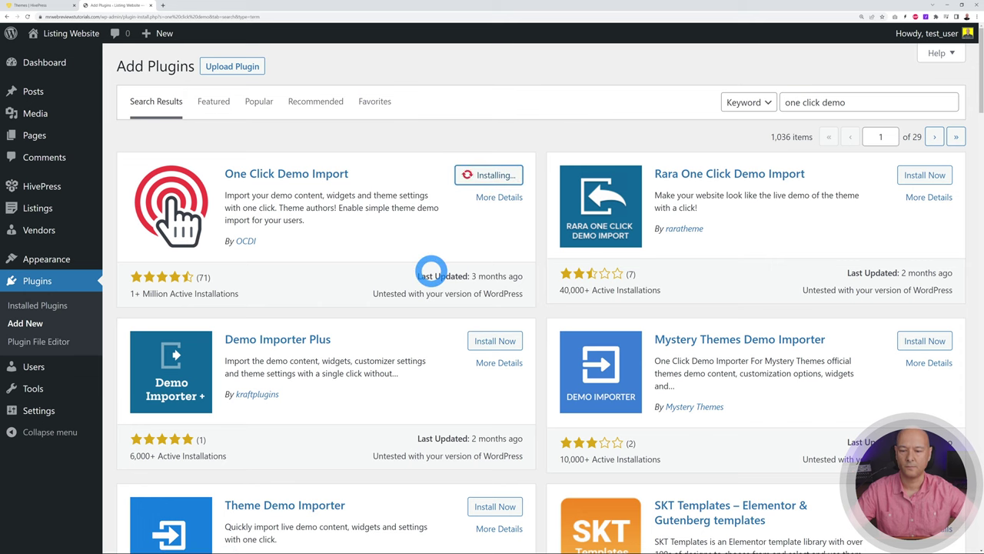
click(501, 175)
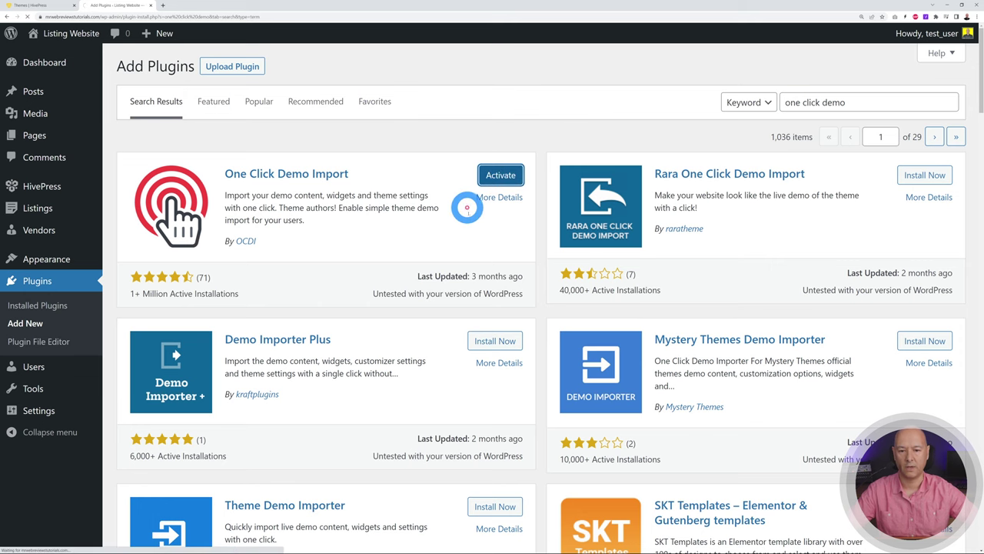
scroll(461, 213, down, 3)
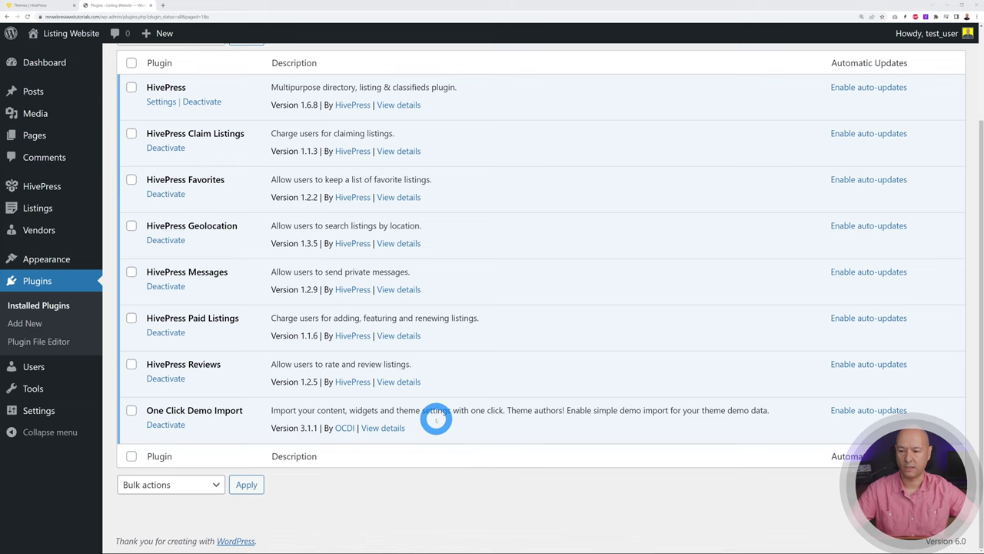
mouse_move(47, 258)
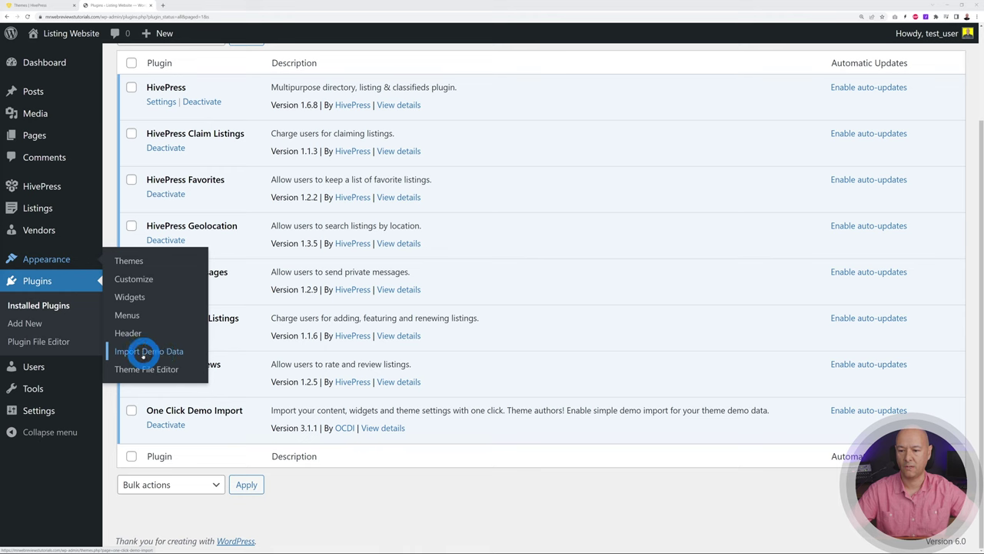
click(160, 353)
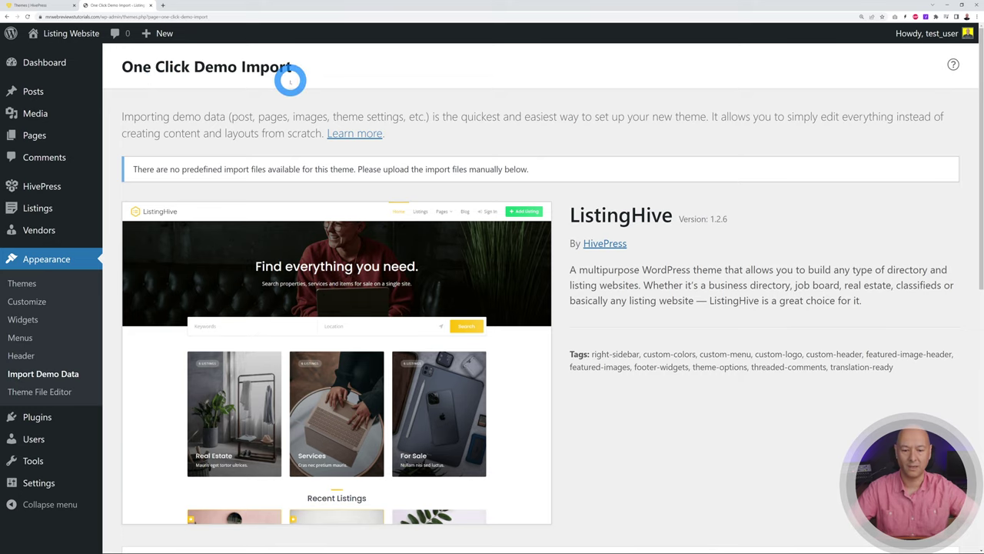
Scroll the demo importer to Manual Demo File Import, then return to the HivePress ListingHive tab
scroll(646, 246, down, 2)
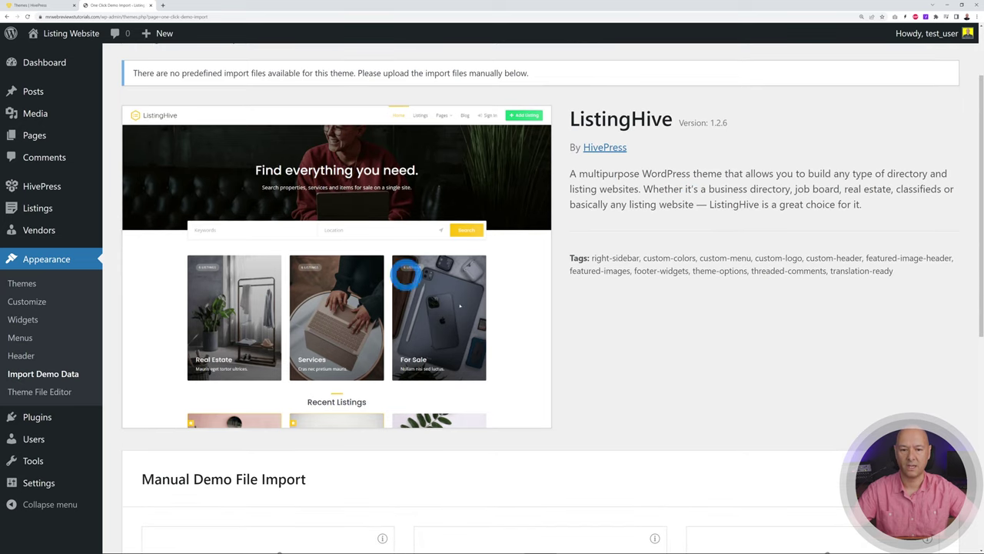
scroll(817, 270, down, 1)
scroll(737, 308, down, 2)
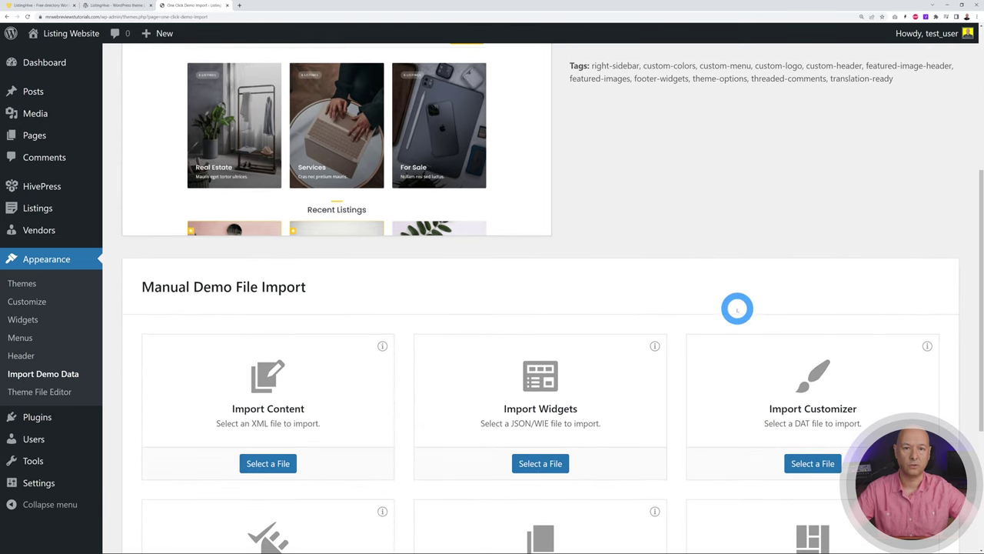
scroll(396, 420, down, 1)
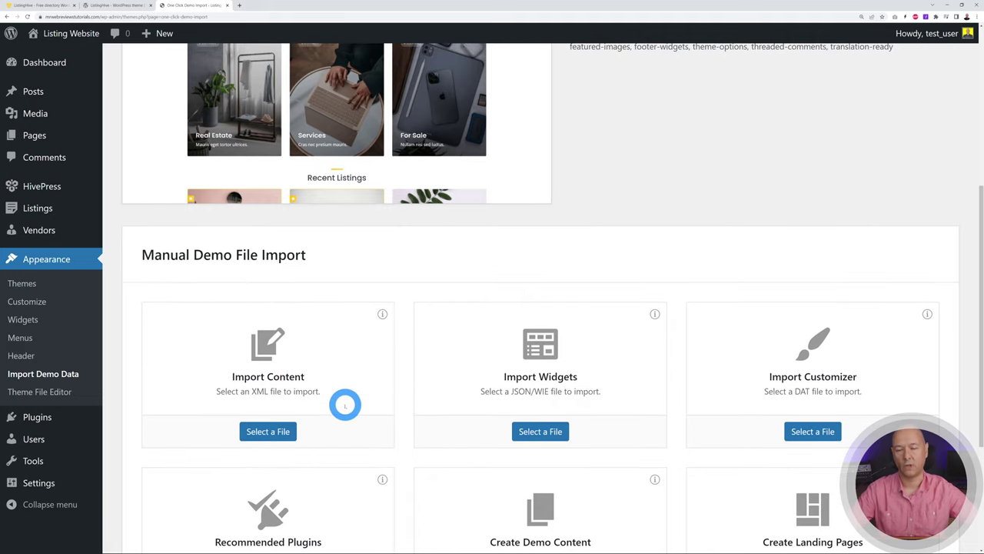
click(48, 6)
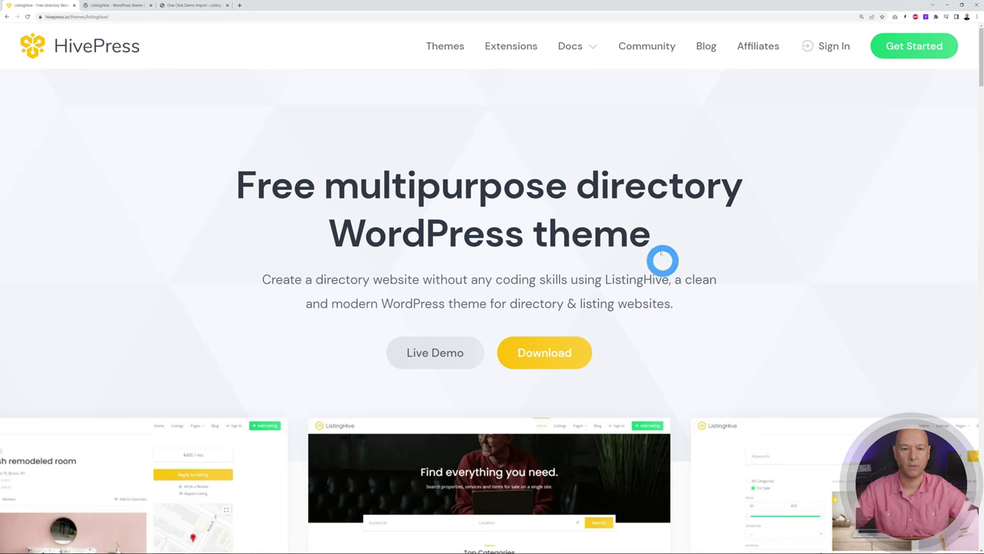
Find the Knowledge Base article 'How to import ListingHive demo content' and save its demo.zip
mouse_move(576, 27)
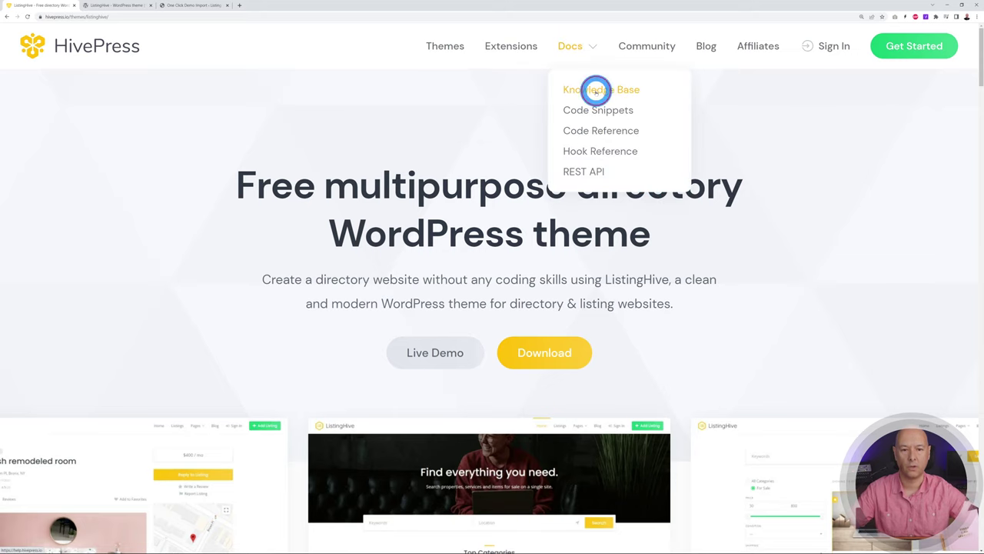
click(595, 87)
scroll(831, 174, down, 3)
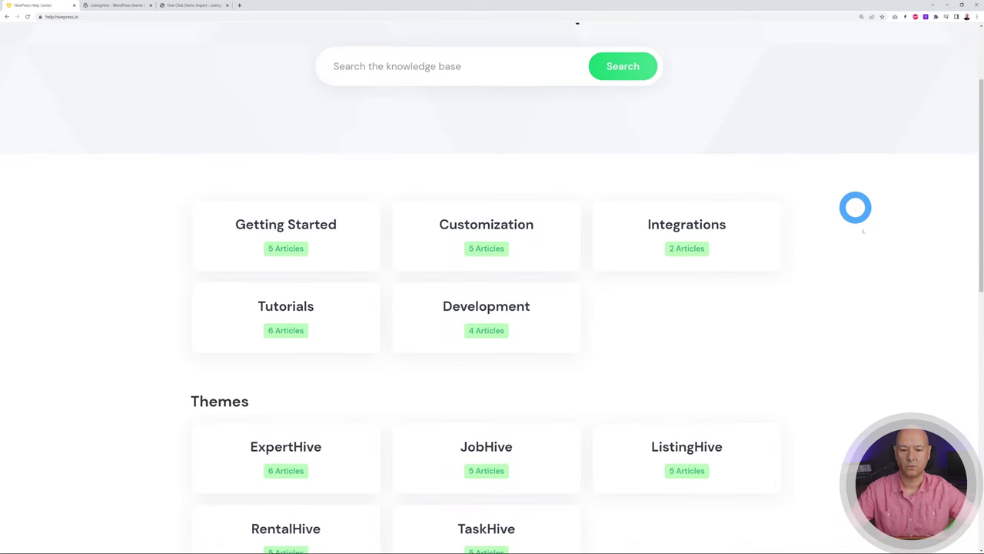
scroll(899, 273, down, 1)
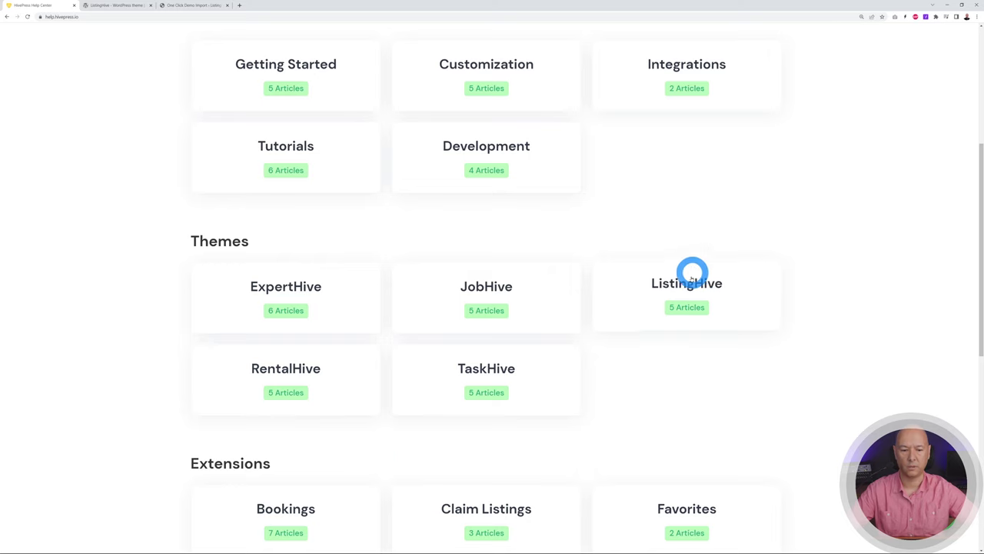
click(692, 278)
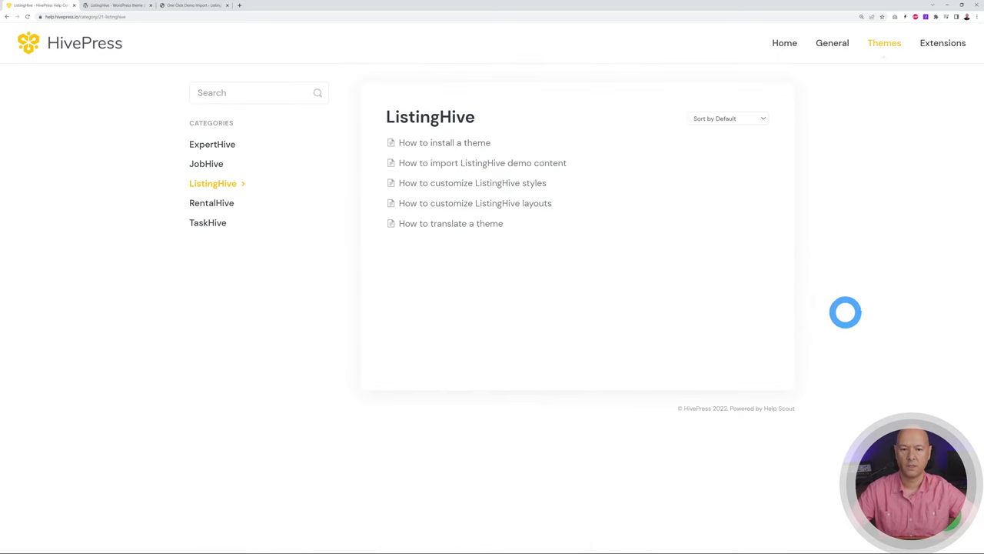
click(516, 163)
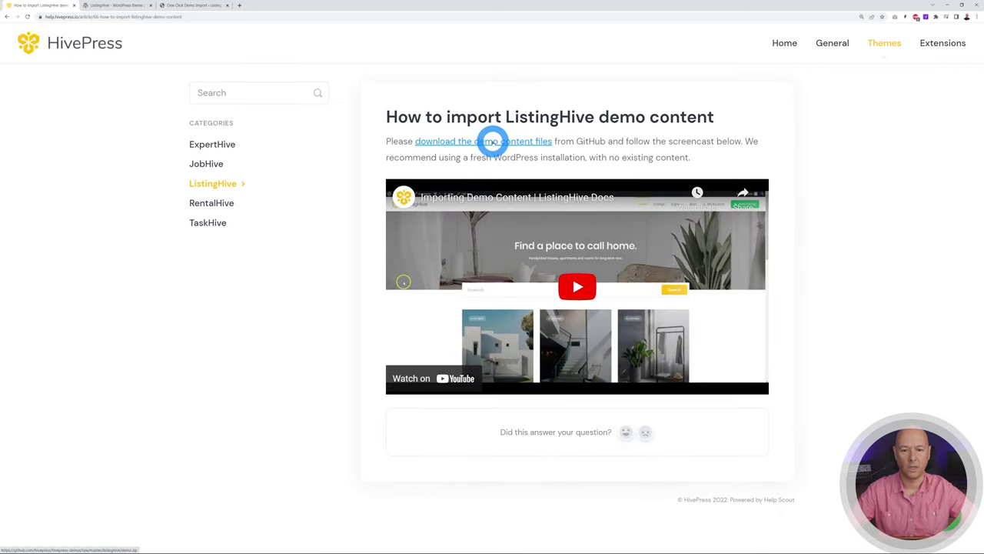
click(493, 142)
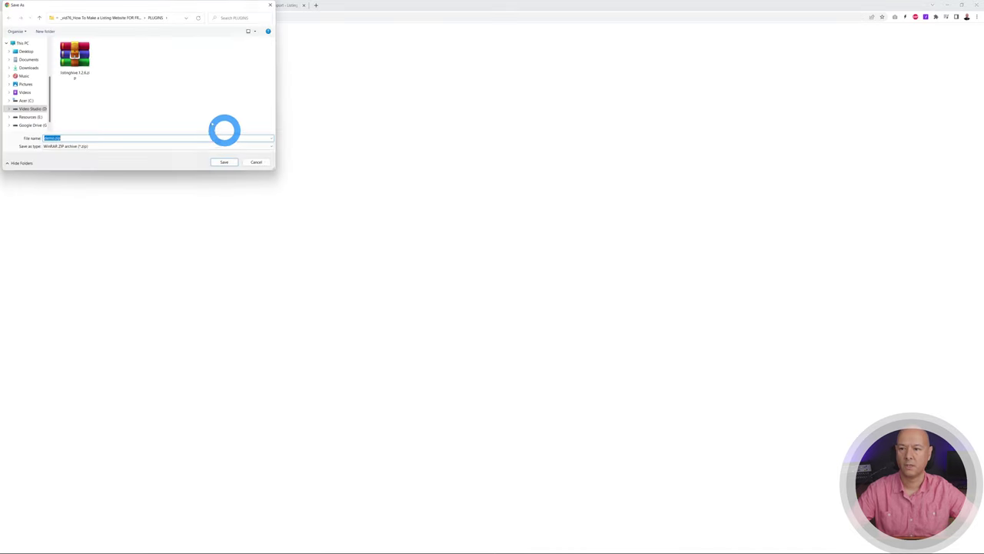
click(224, 162)
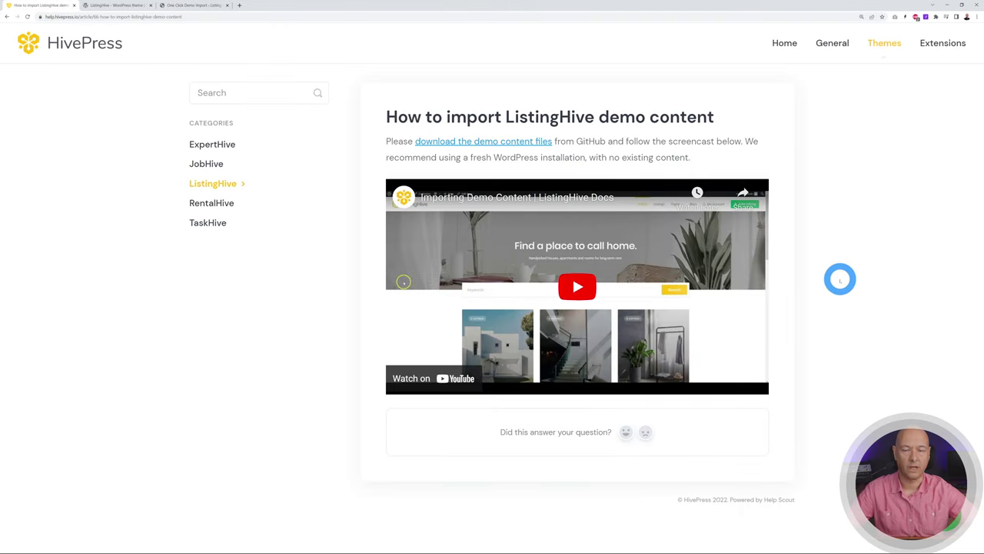
Extract demo.zip and choose demo/content.xml as the Import Content file
click(196, 5)
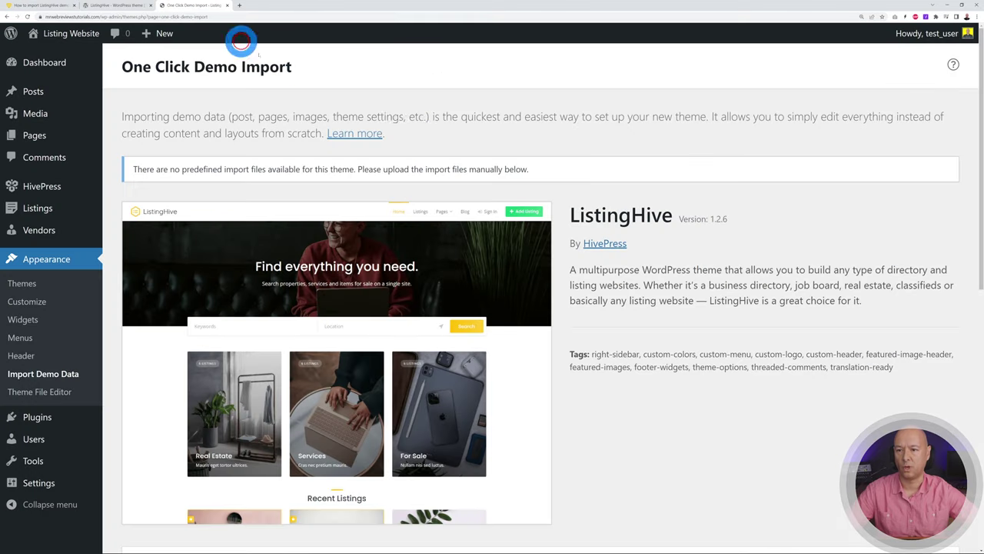
scroll(692, 240, down, 4)
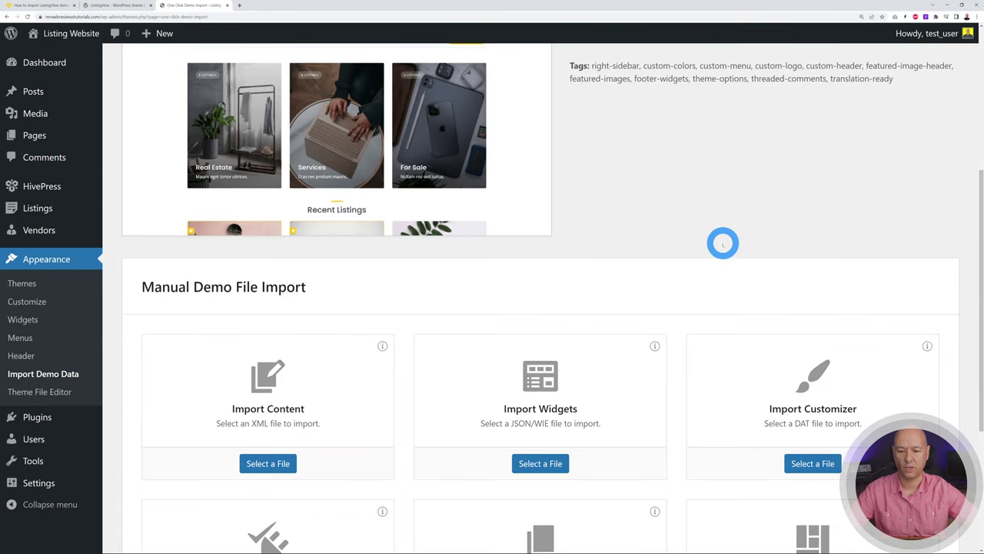
scroll(723, 243, down, 1)
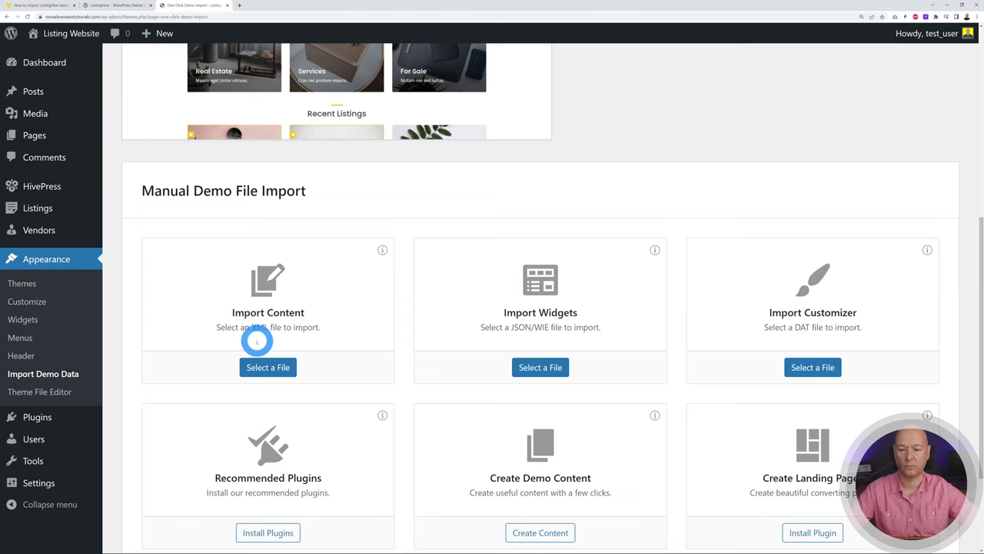
click(274, 367)
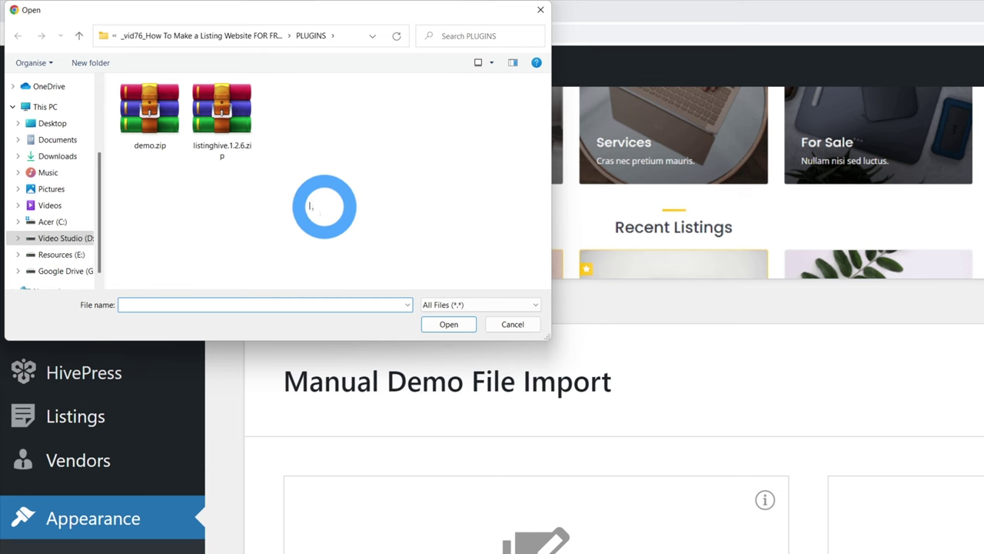
click(154, 131)
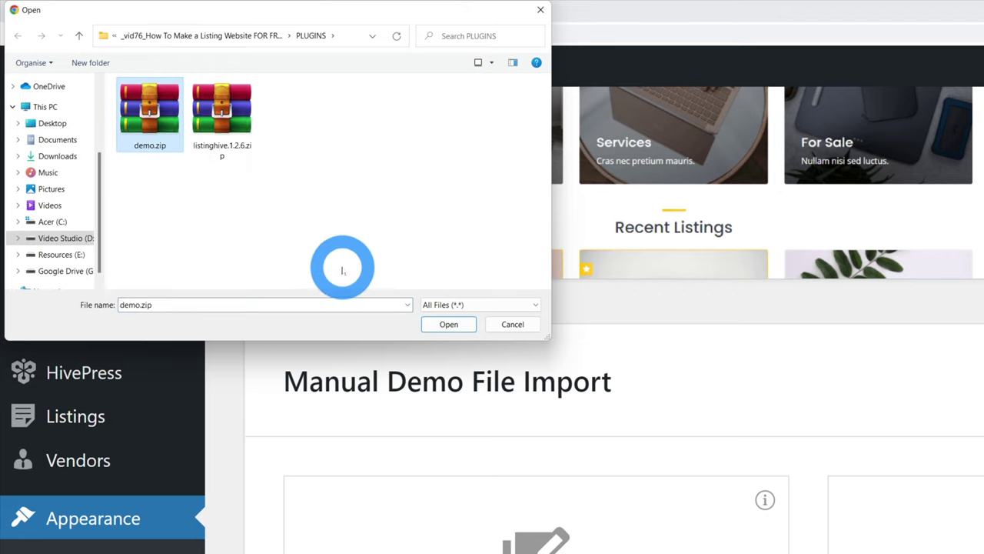
right_click(164, 126)
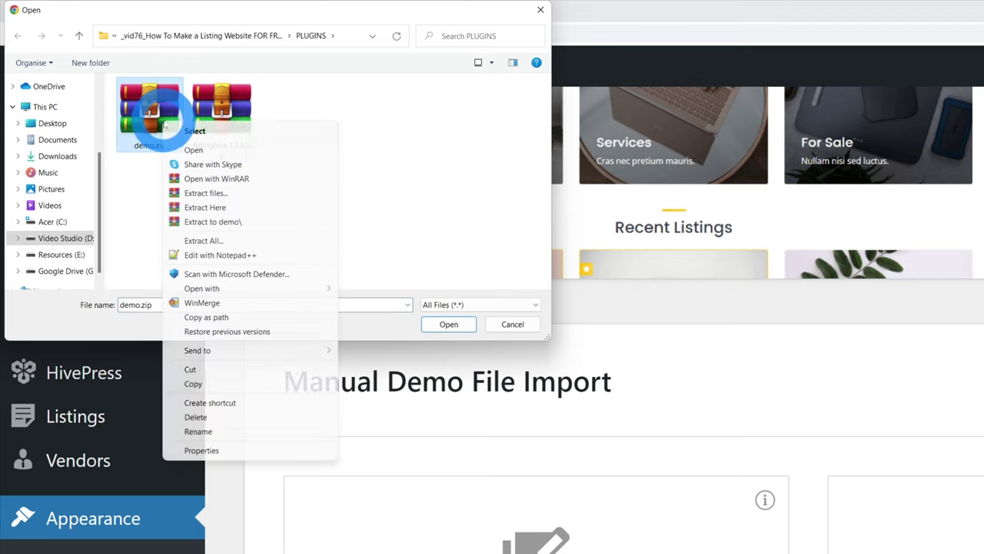
click(282, 240)
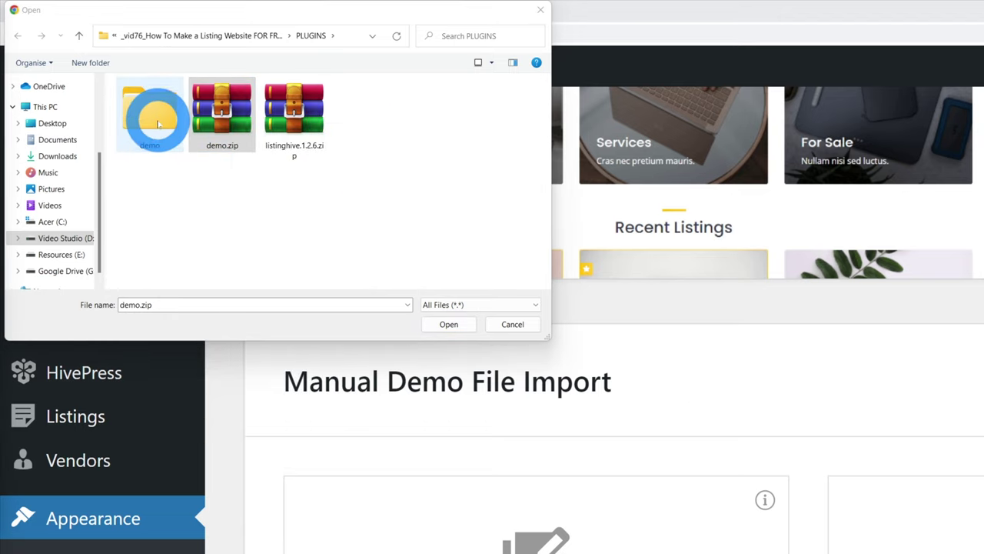
double_click(157, 123)
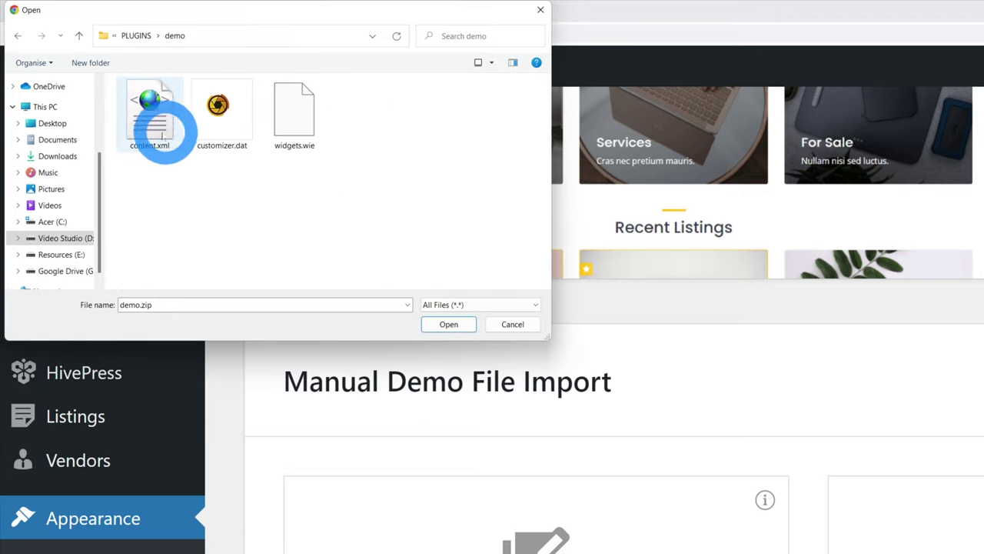
click(163, 135)
click(465, 327)
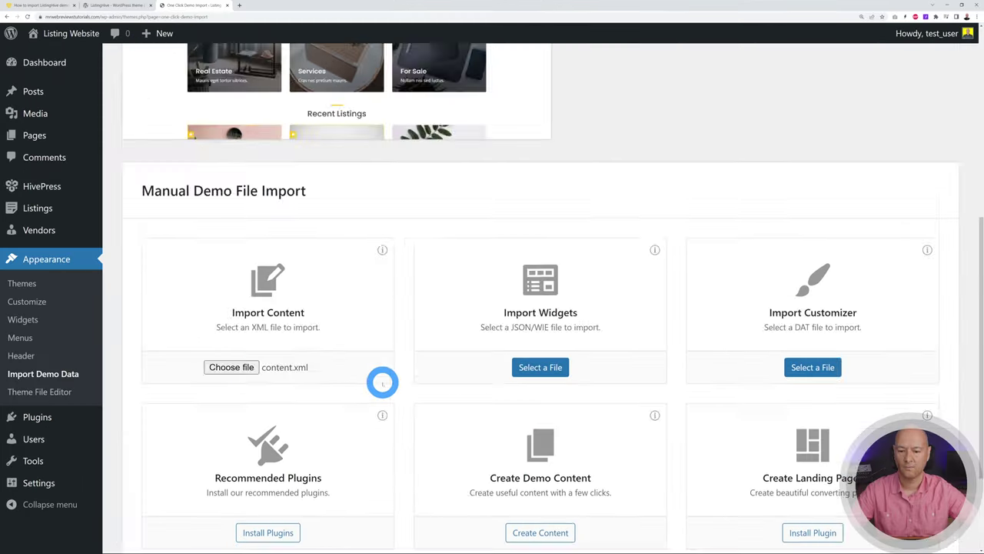
Run the demo content import until it completes successfully
scroll(382, 382, down, 2)
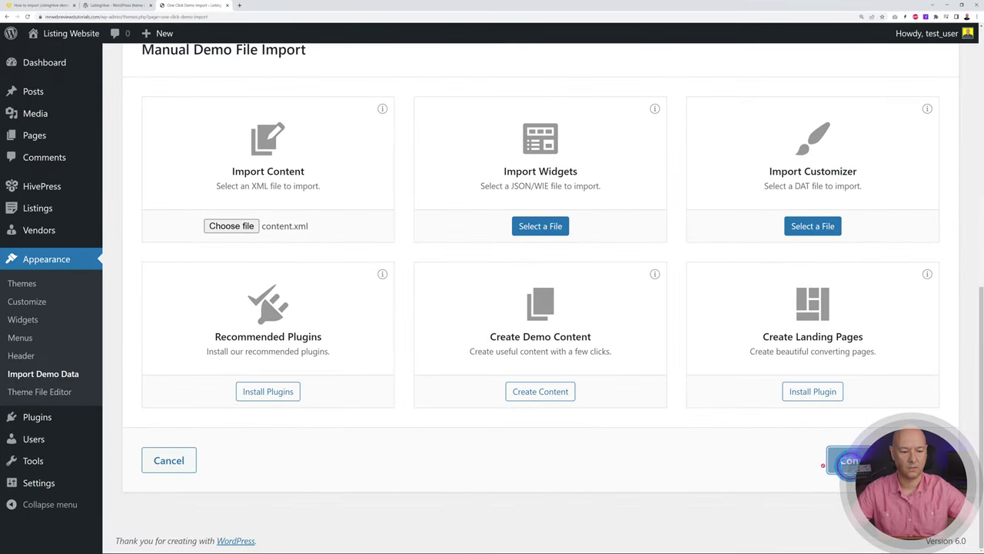
click(850, 460)
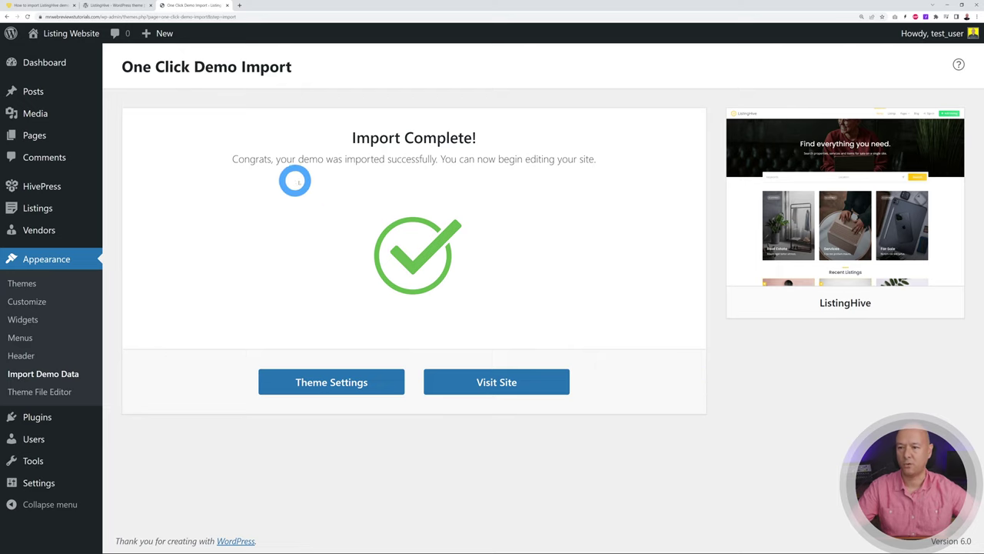
mouse_move(65, 38)
right_click(53, 56)
Open the live demo site in a new browser tab
click(77, 61)
click(265, 5)
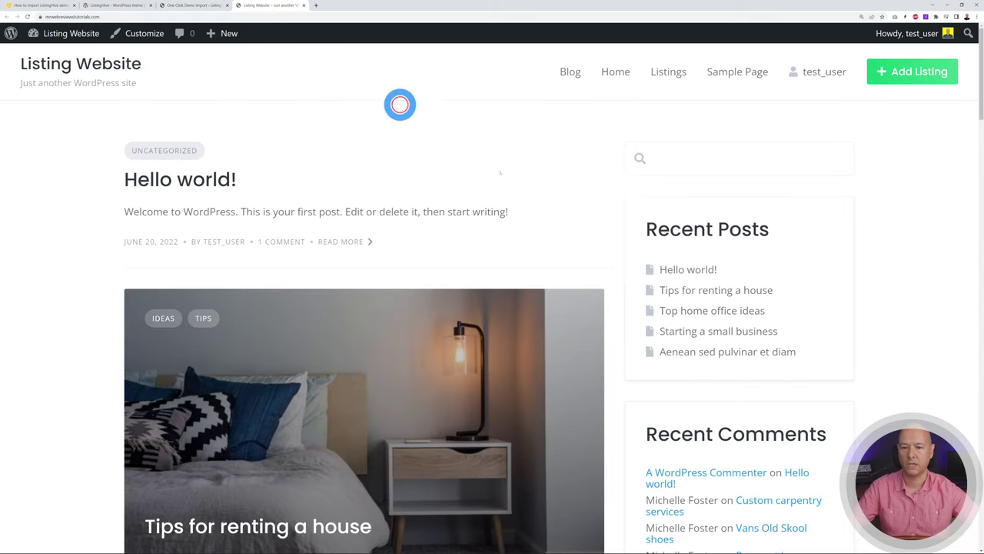
scroll(916, 297, down, 8)
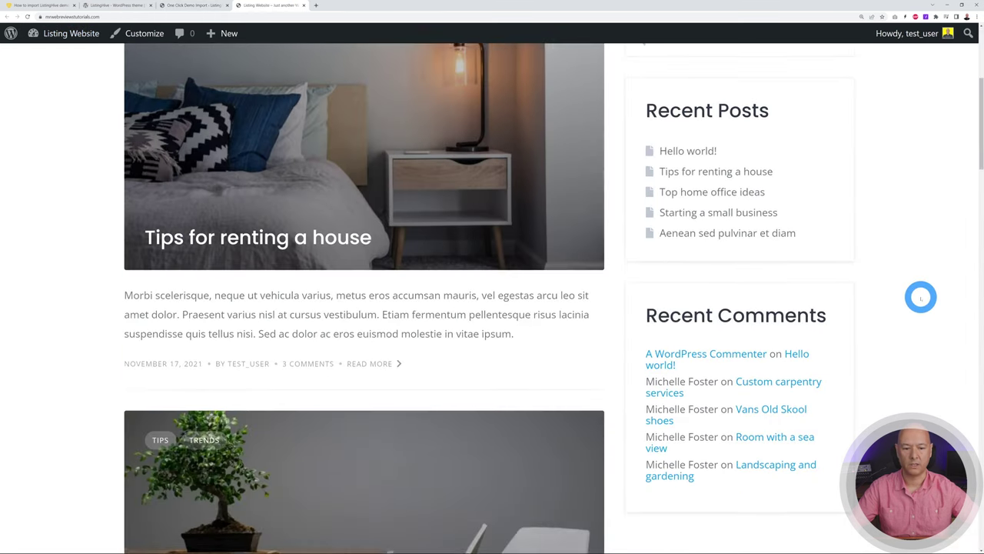
scroll(920, 297, up, 3)
scroll(920, 298, up, 5)
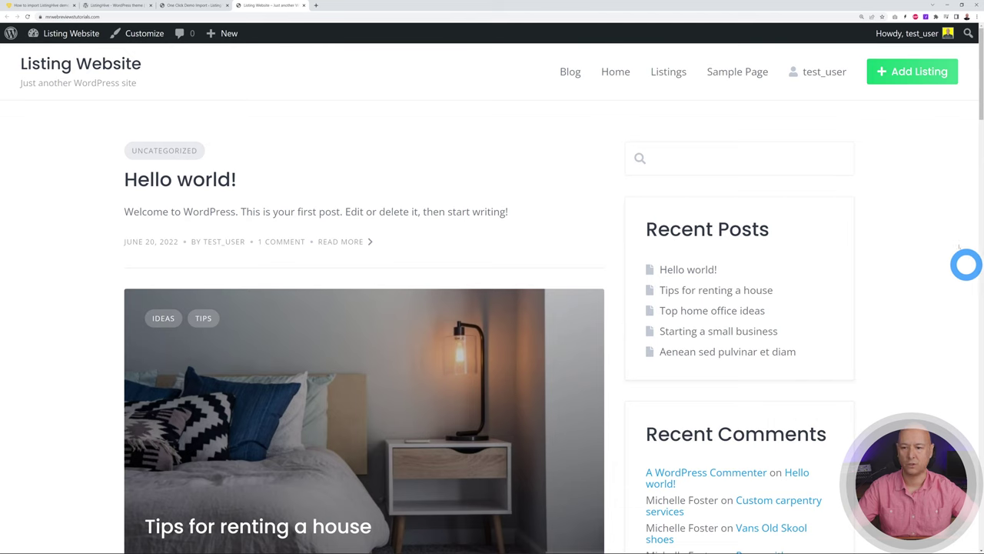
Review the demo homepage's Real Estate, Services and For Sale listings, then close the preview
click(619, 78)
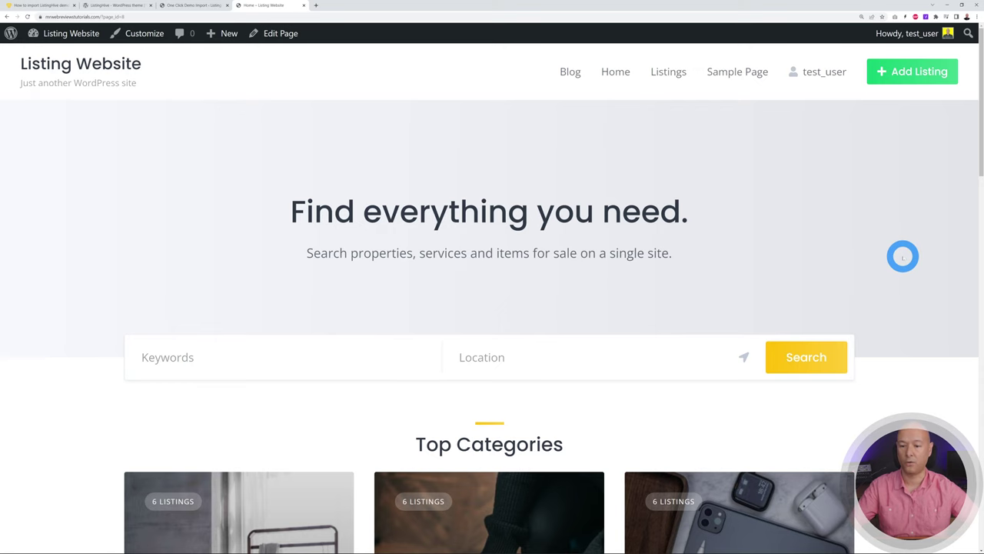
scroll(914, 253, down, 5)
scroll(914, 253, down, 1)
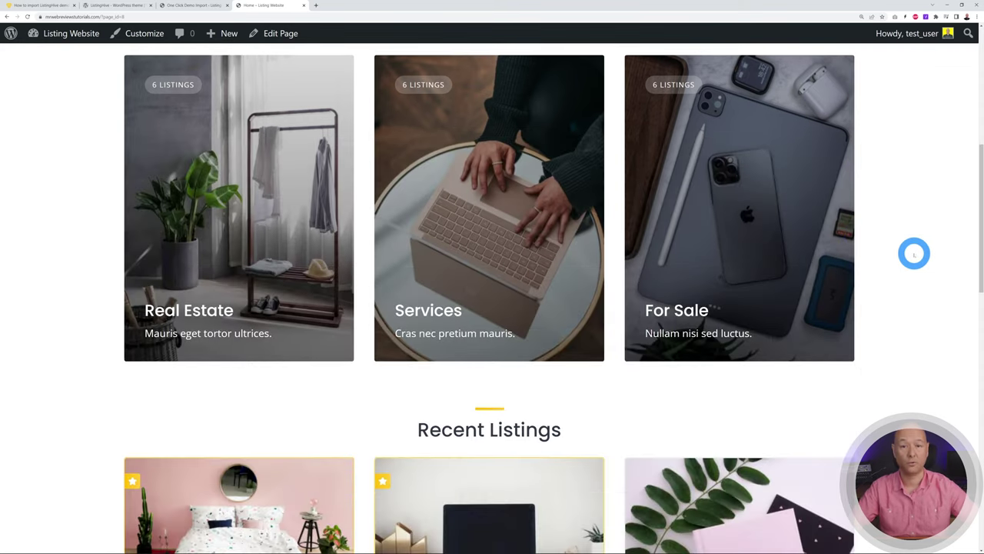
scroll(914, 253, down, 7)
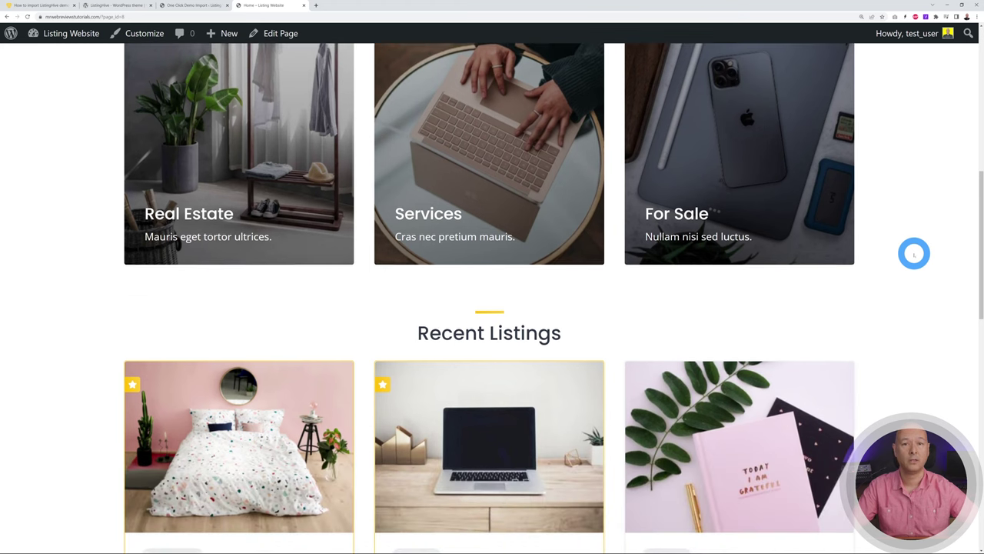
scroll(914, 253, down, 2)
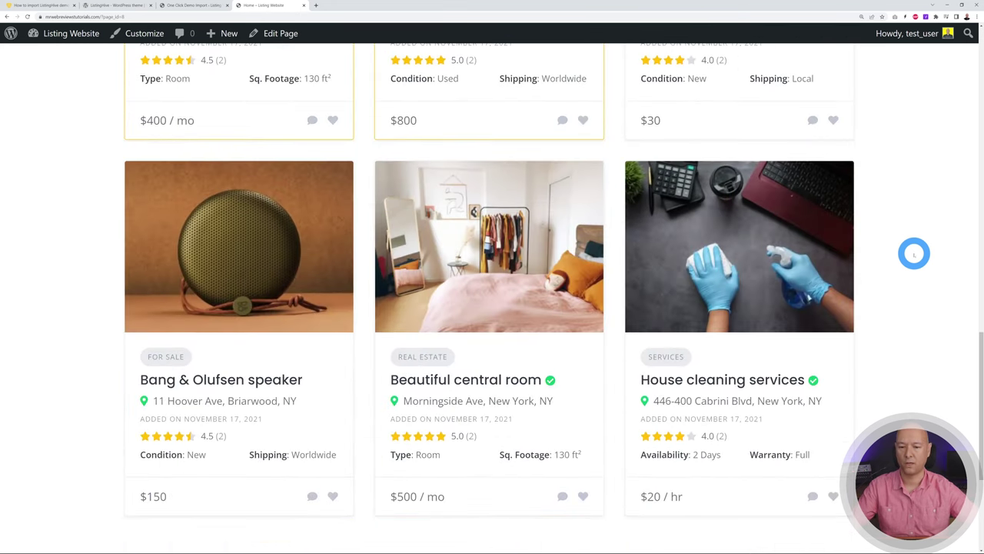
scroll(914, 253, up, 12)
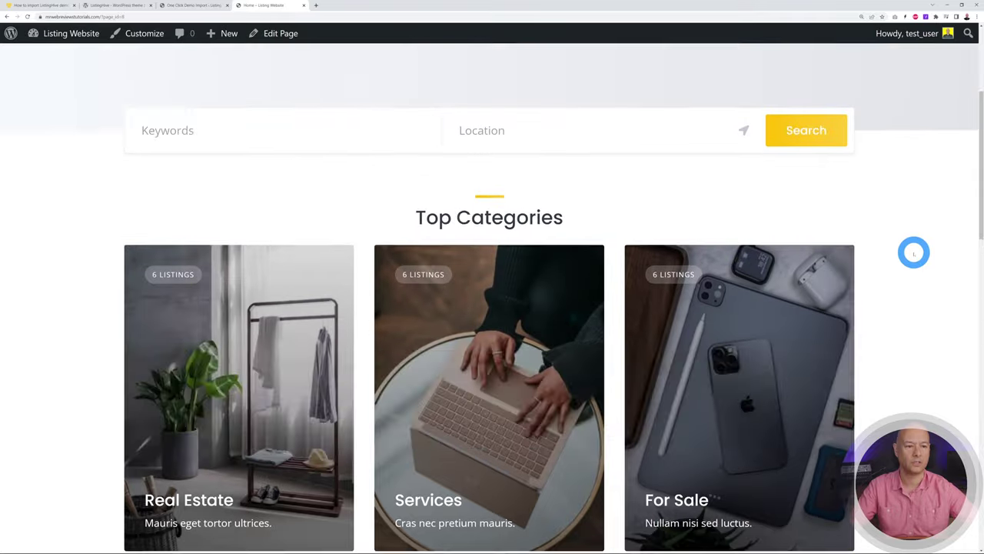
scroll(914, 253, up, 1)
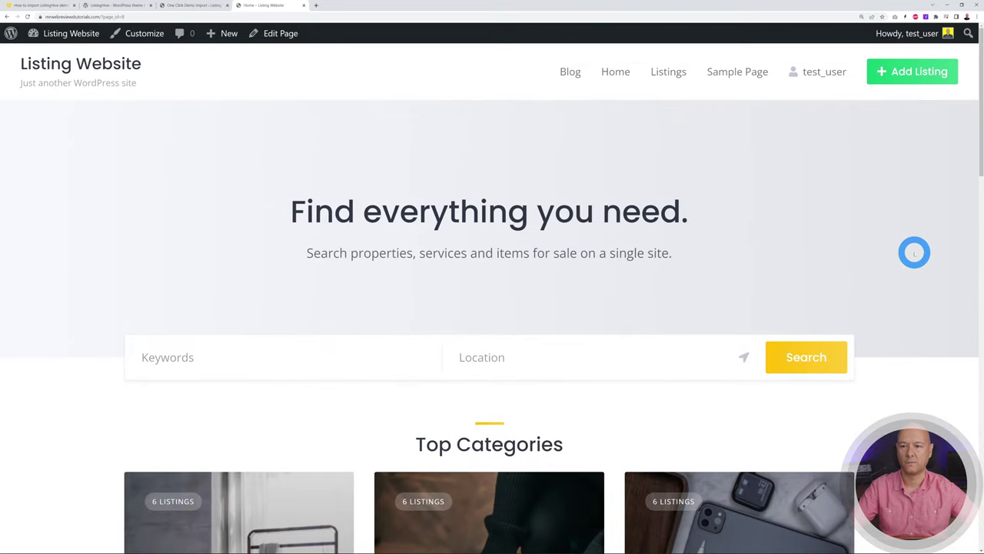
middle_click(121, 9)
click(120, 9)
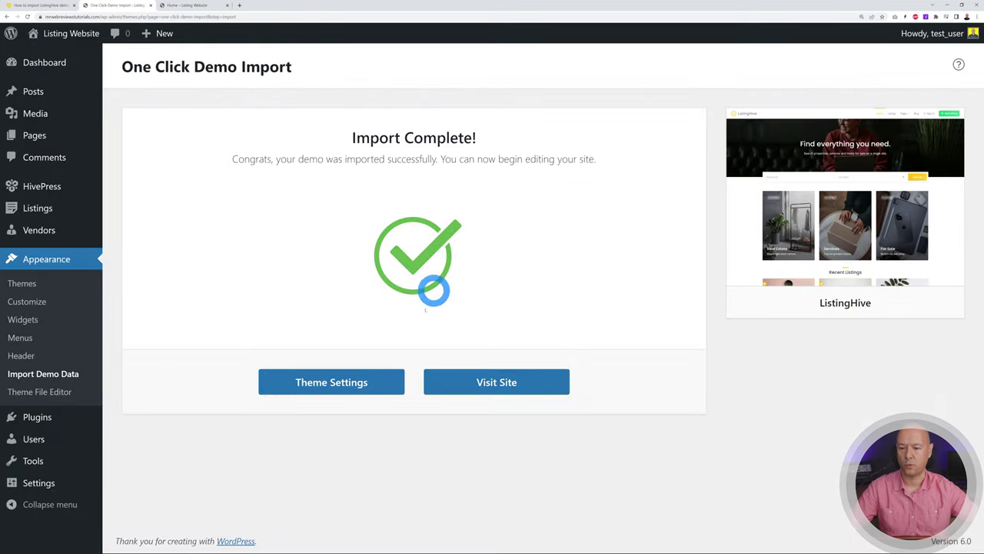
Replace the General Settings tagline with 'With Mr Web Reviews' and save
mouse_move(42, 482)
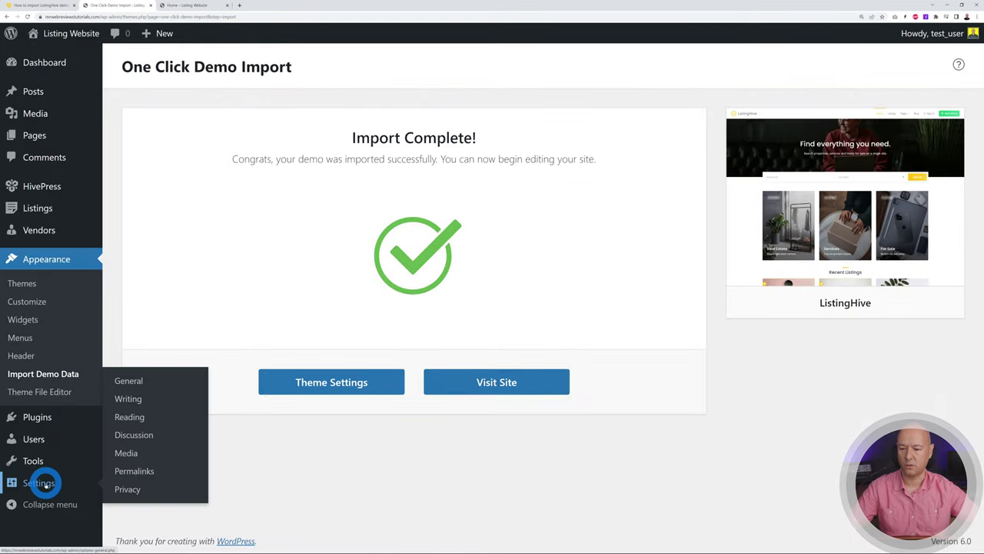
click(142, 380)
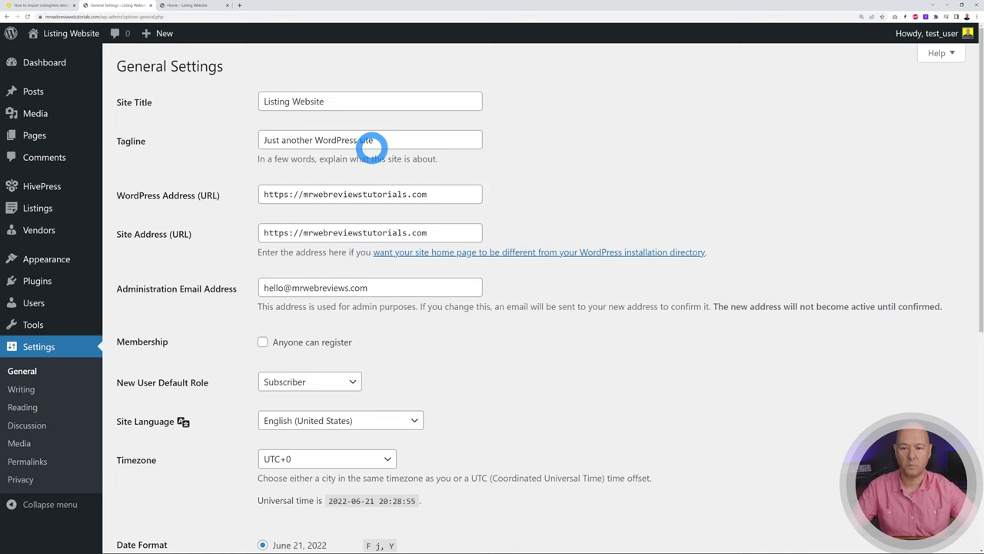
drag(395, 137, 215, 157)
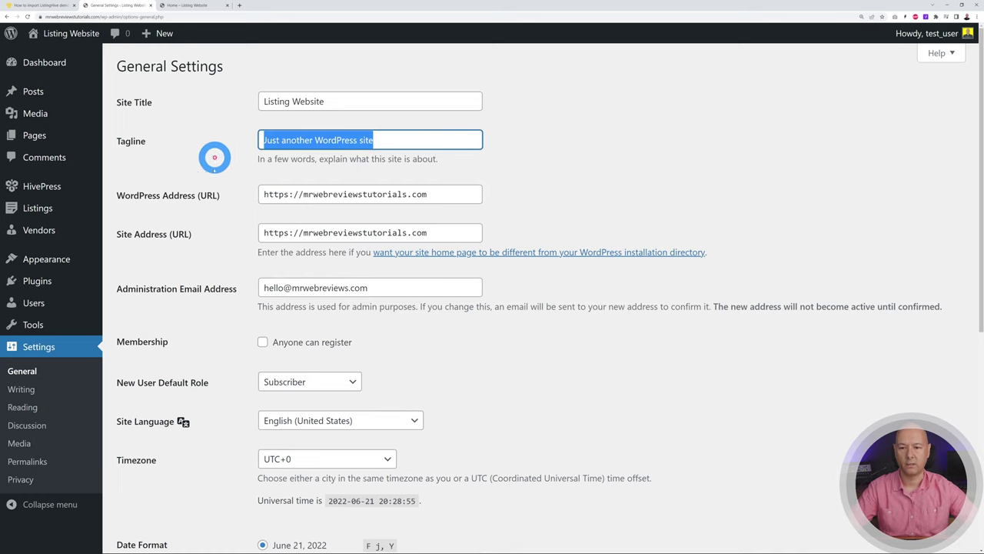
text(With Mr Web Reviews)
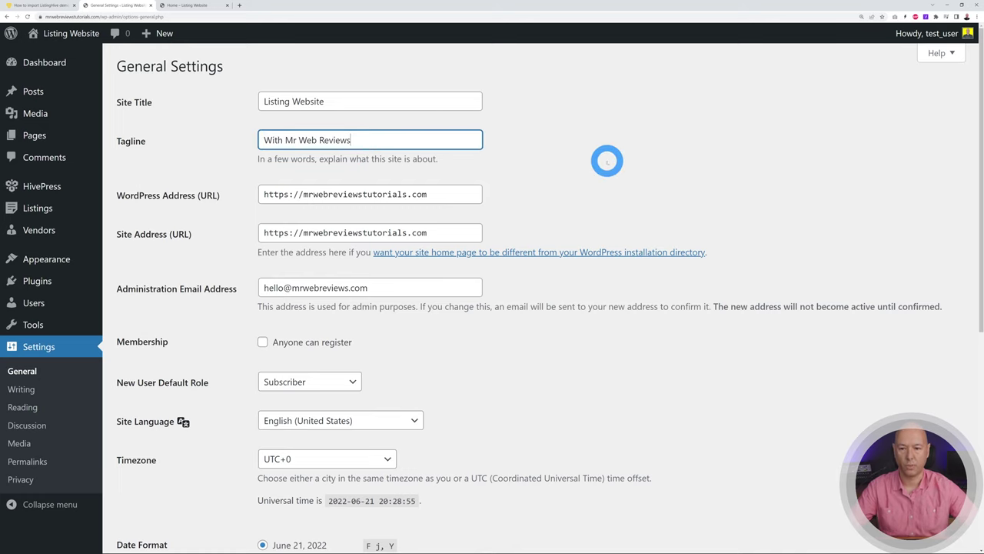
click(605, 160)
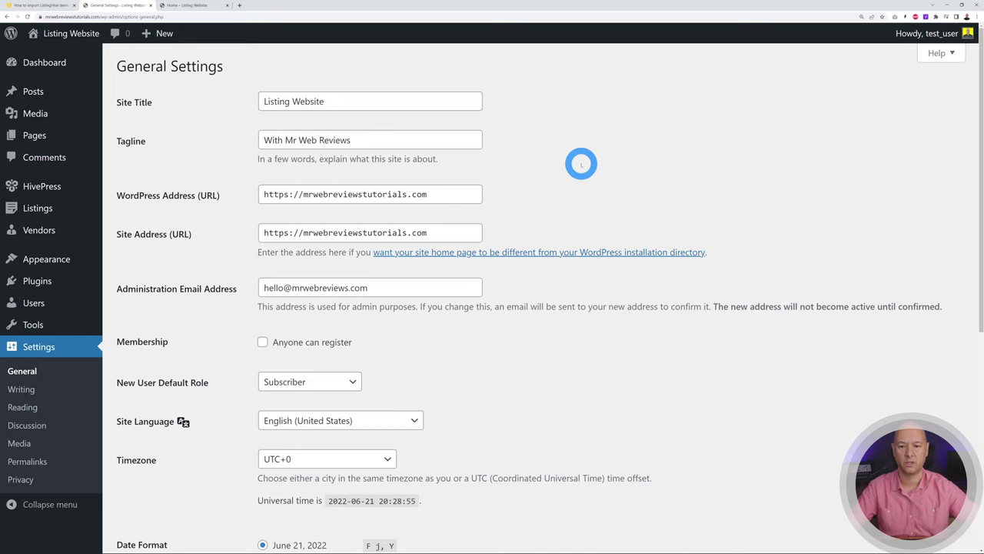
scroll(580, 162, down, 2)
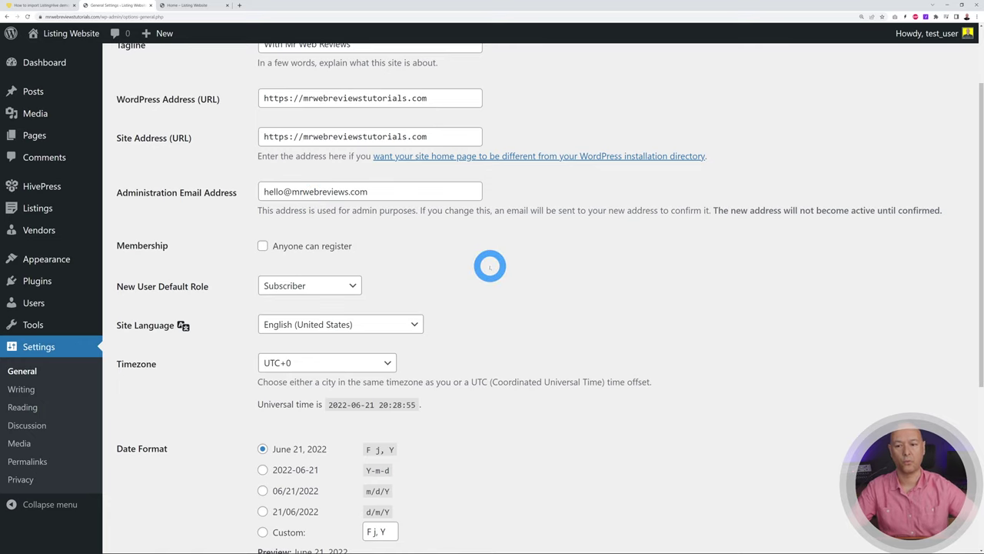
scroll(486, 266, down, 5)
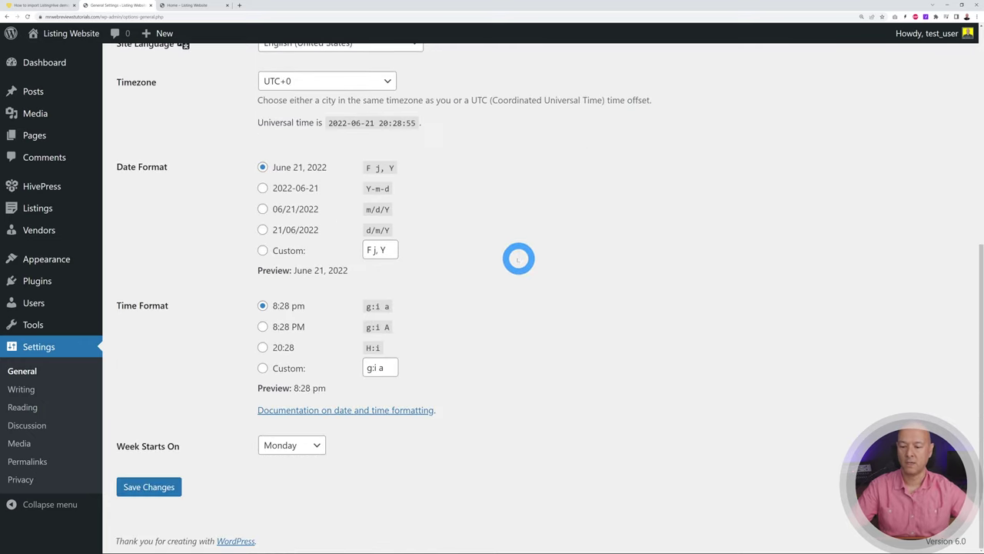
click(175, 488)
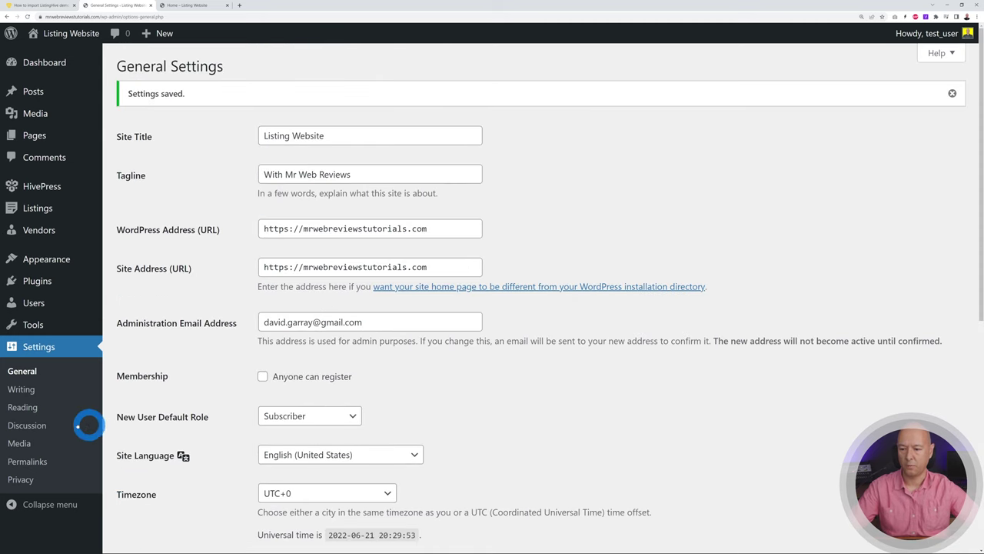
Use a static page in Reading Settings, with Home as homepage and Blog as posts page
click(33, 407)
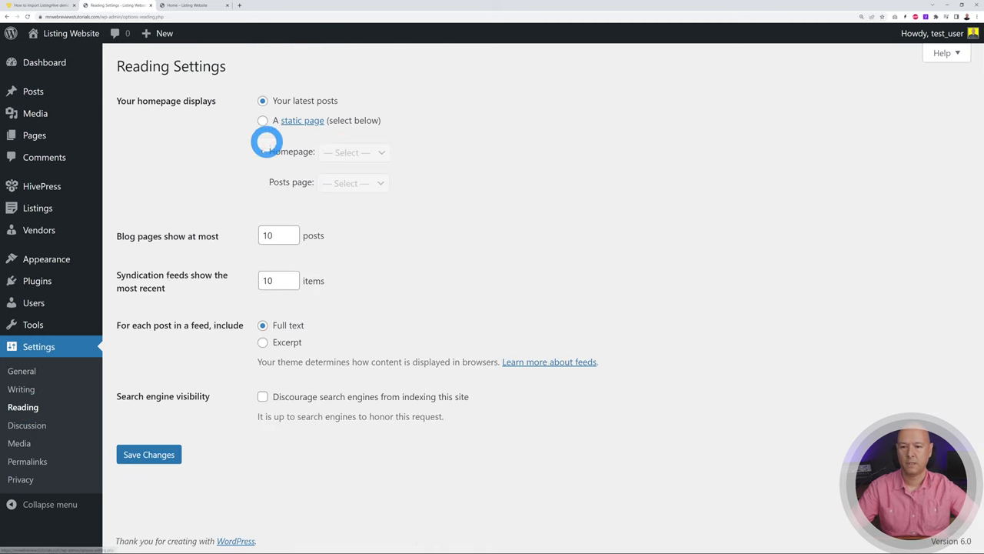
click(262, 120)
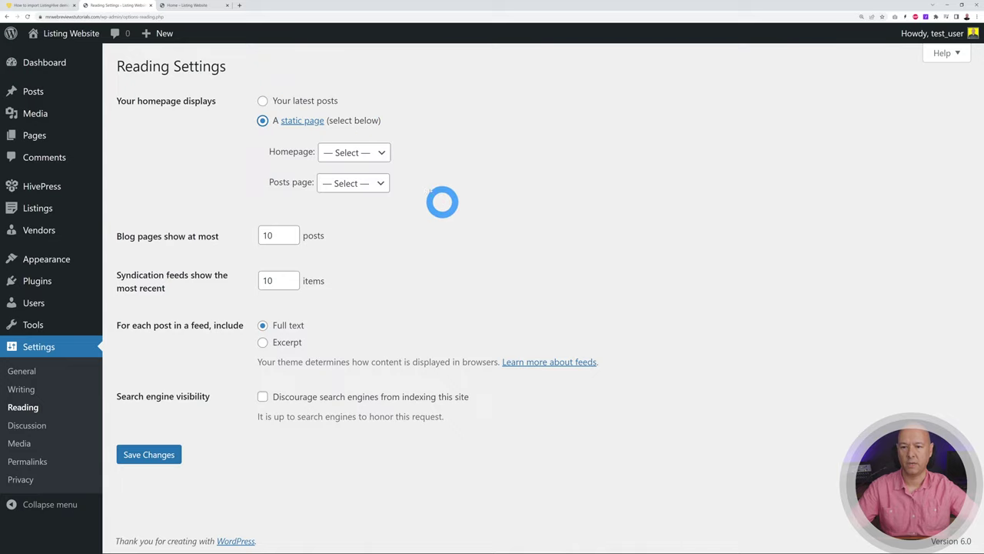
click(377, 152)
click(362, 194)
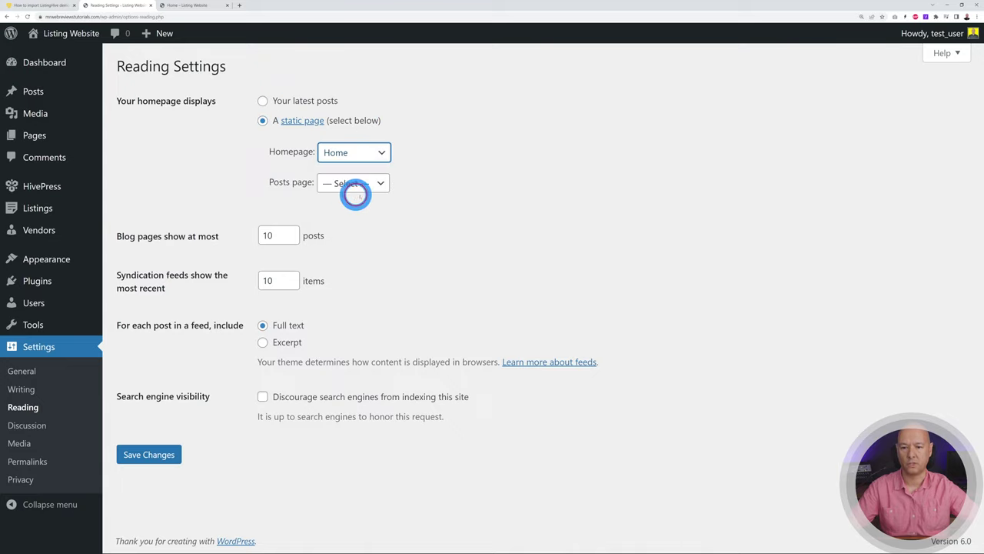
click(381, 184)
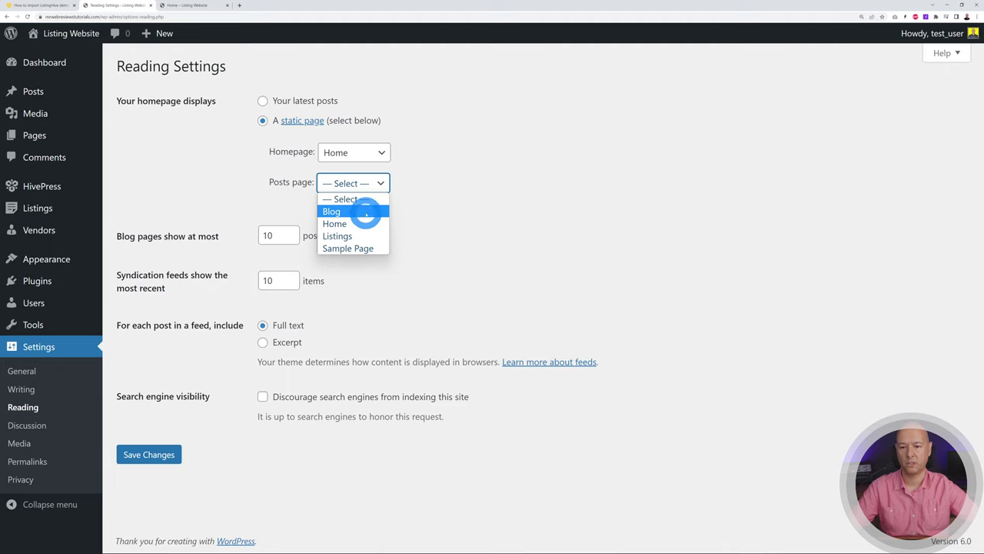
click(365, 211)
click(154, 454)
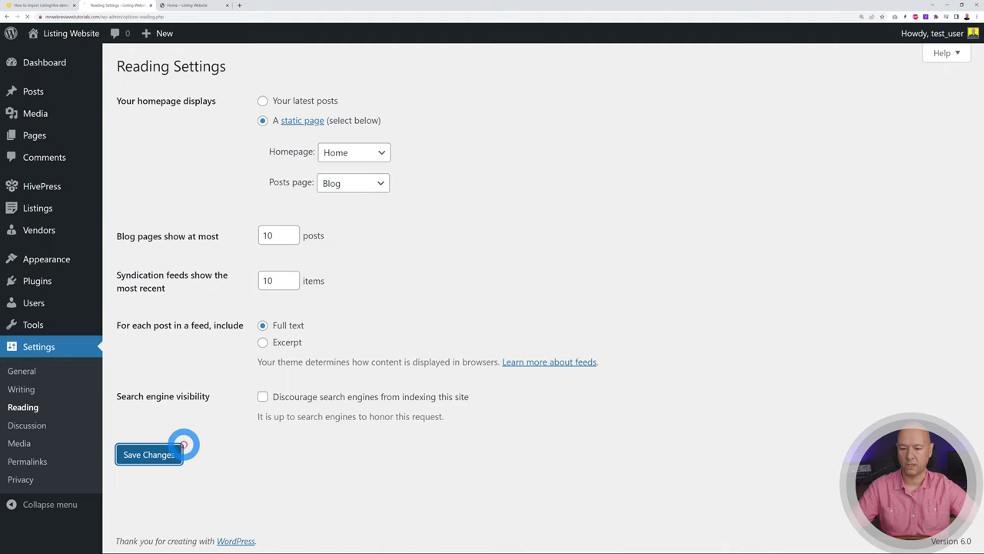
click(38, 463)
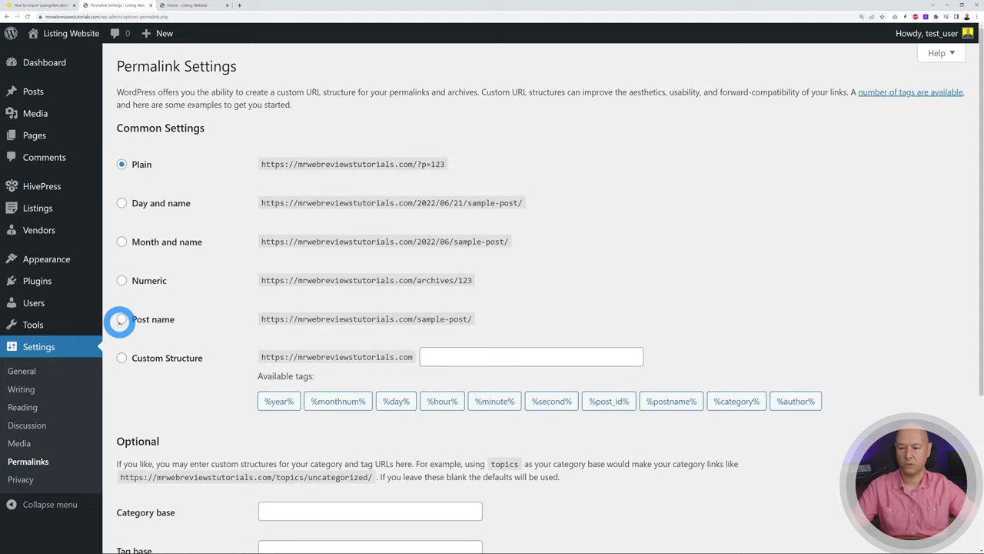
Save the Post name permalink structure and view the homepage with its new tagline
click(121, 318)
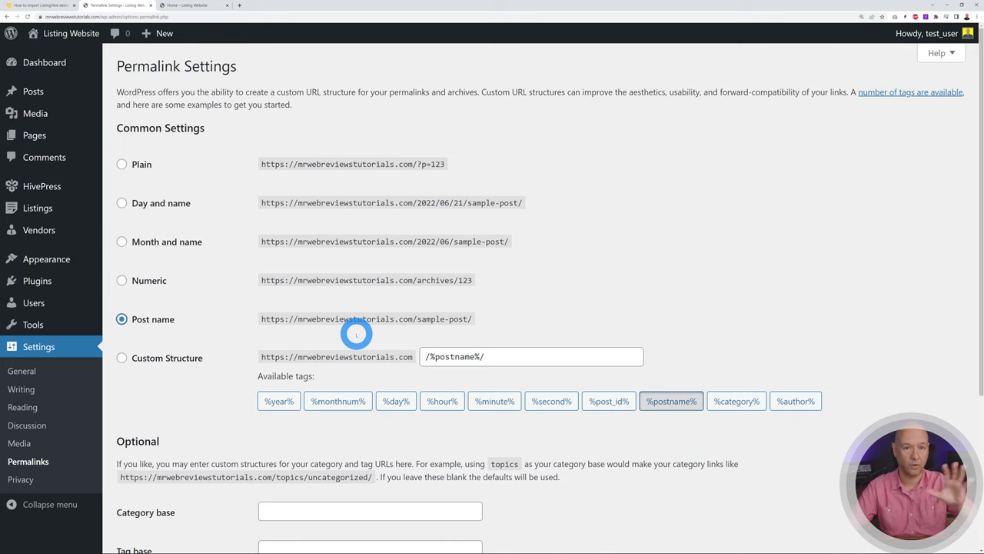
scroll(362, 316, down, 3)
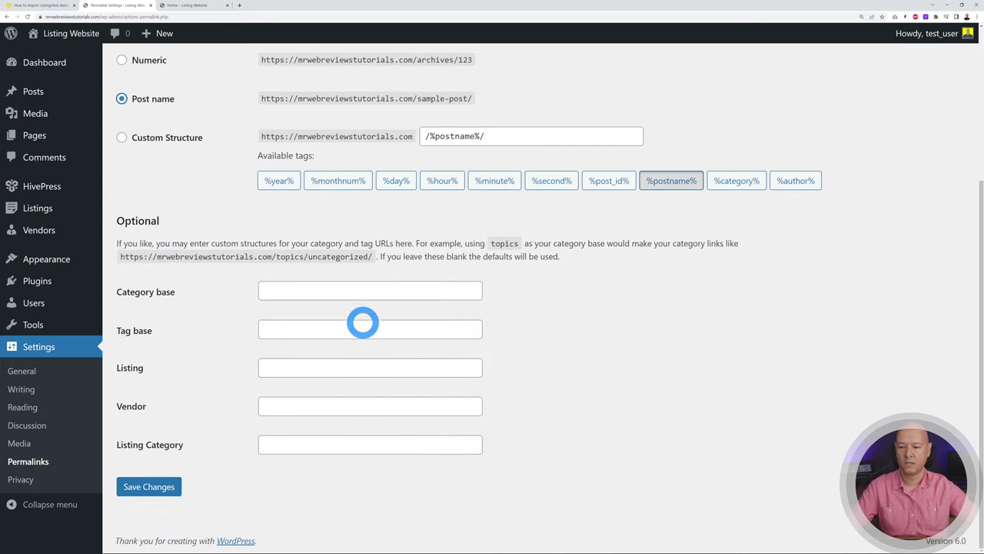
click(177, 487)
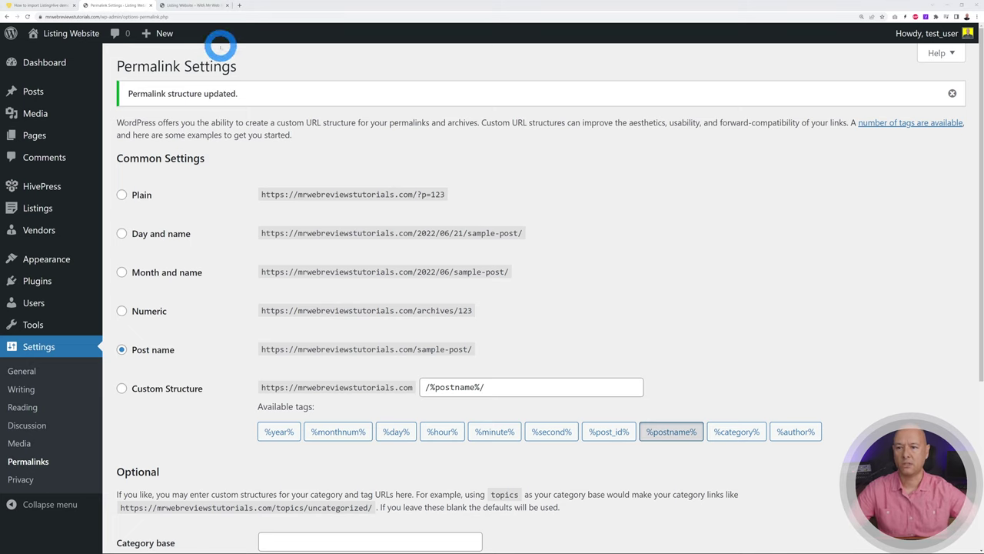
click(197, 6)
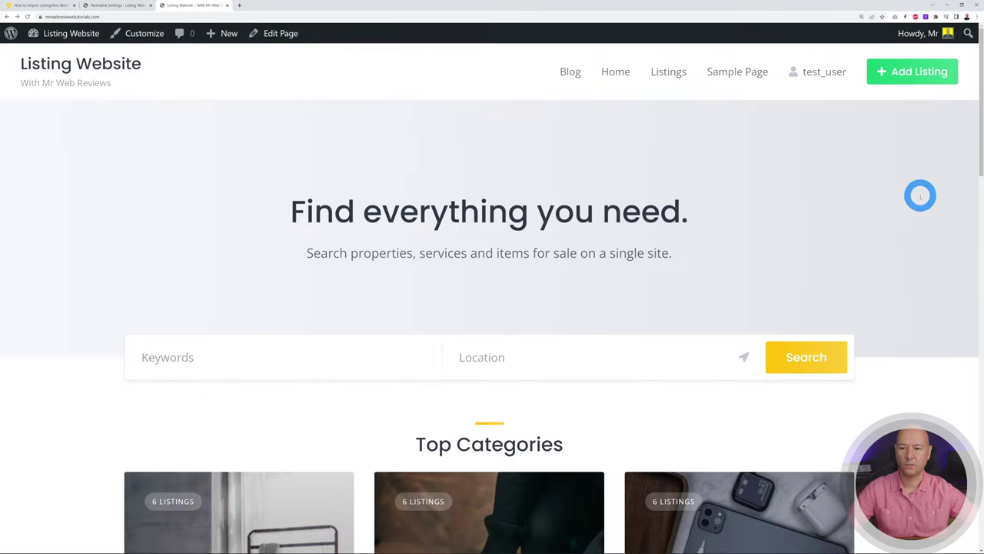
Browse the For Sale category's Condition and Shipping filters, then go back to the homepage
scroll(921, 193, down, 3)
scroll(928, 200, down, 1)
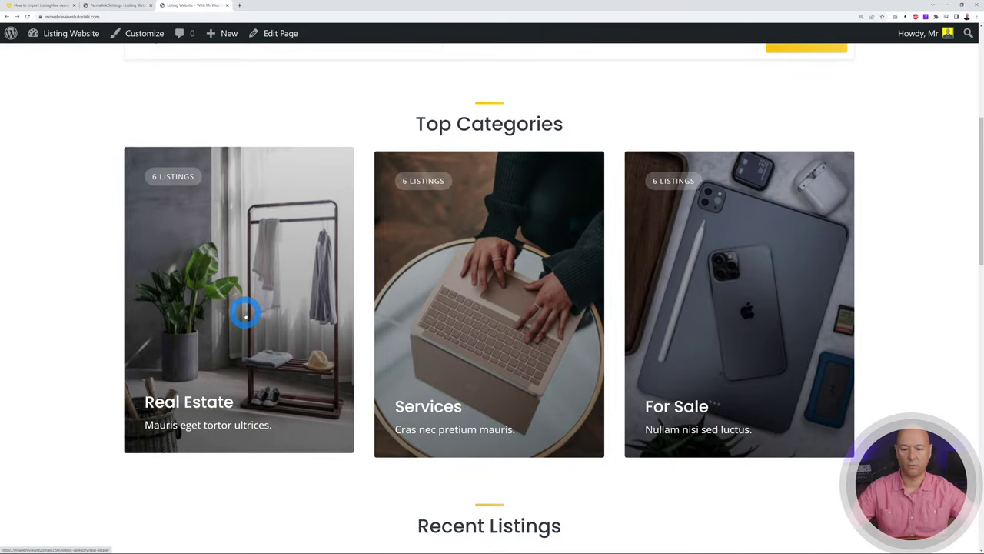
click(749, 337)
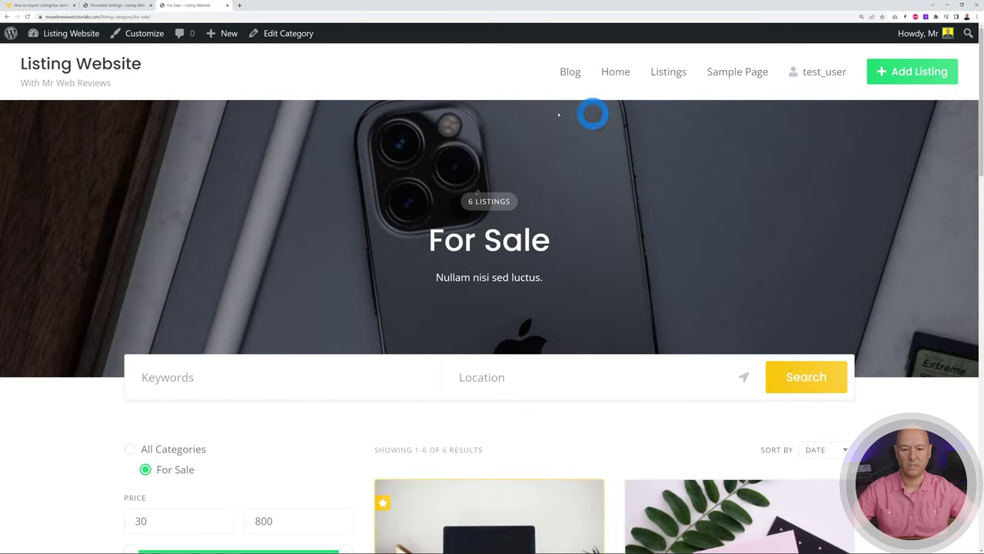
scroll(890, 254, down, 4)
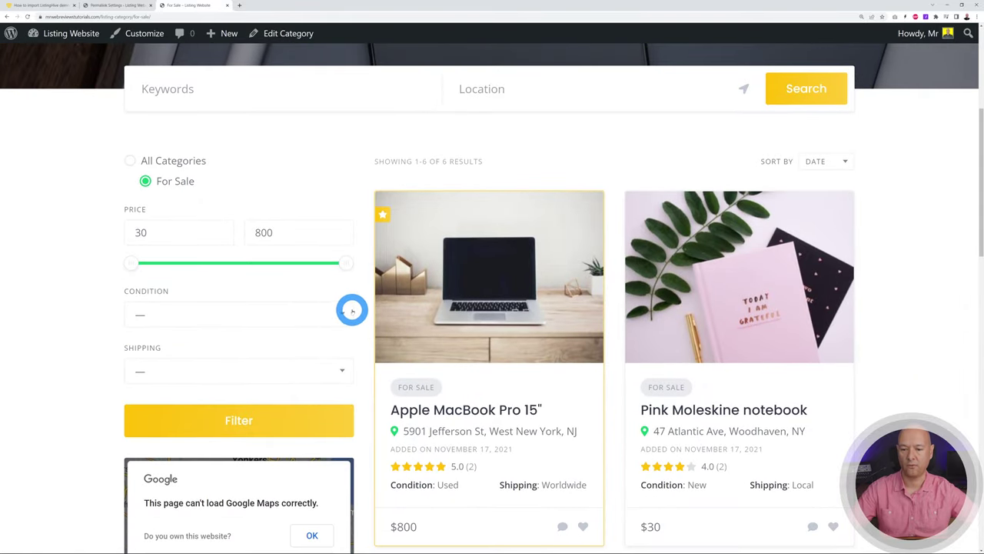
click(340, 314)
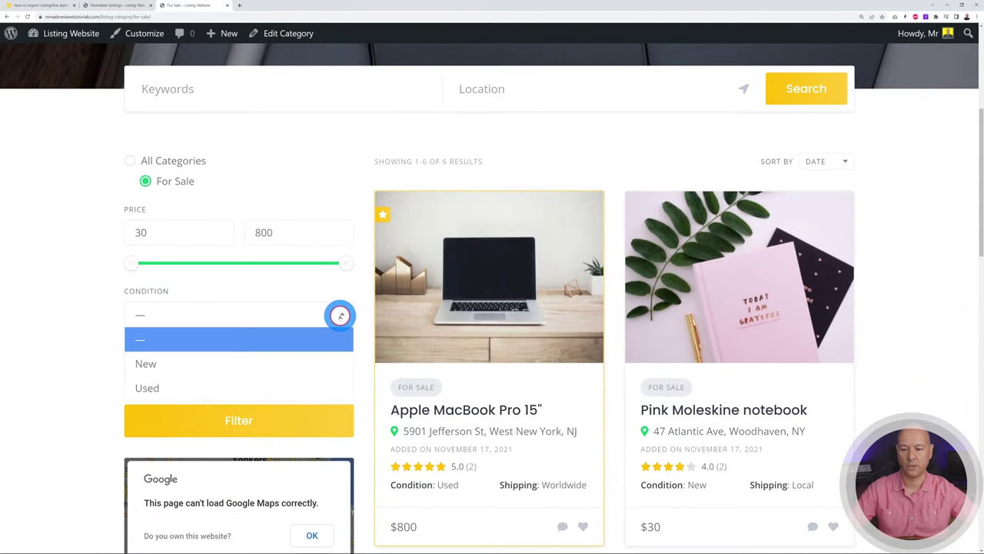
click(340, 314)
click(332, 376)
click(334, 374)
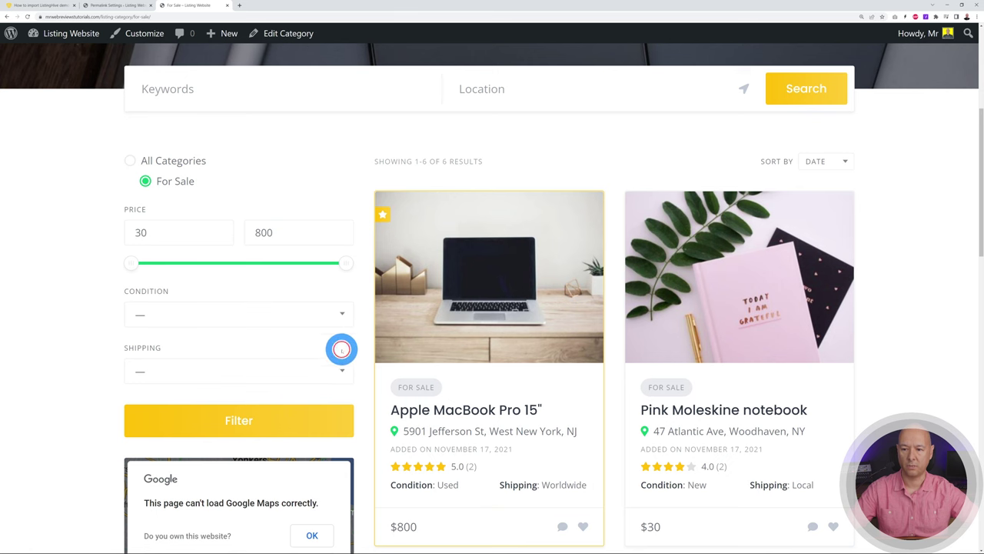
scroll(341, 342, up, 4)
click(8, 16)
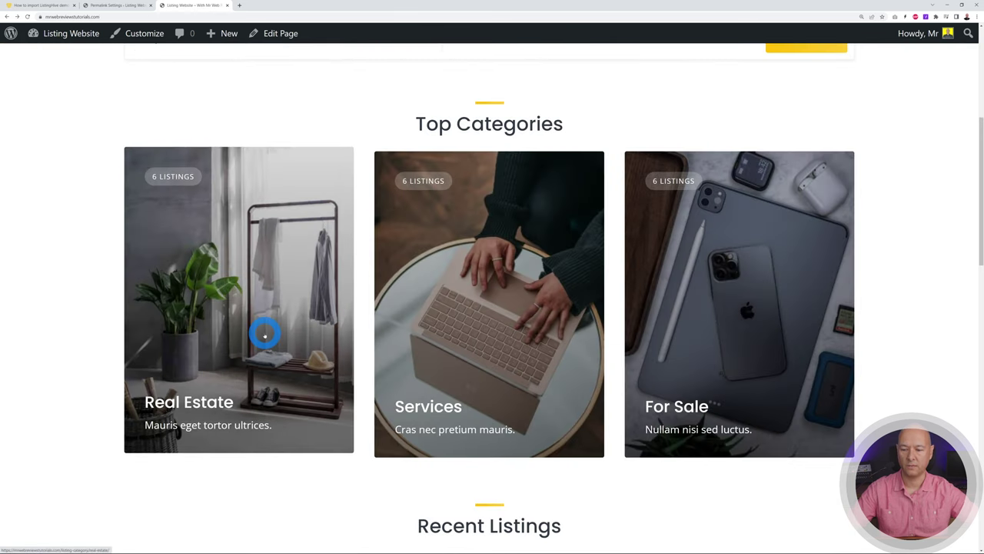
Inspect the Real Estate category's Type filter, then return to Permalink Settings
click(265, 334)
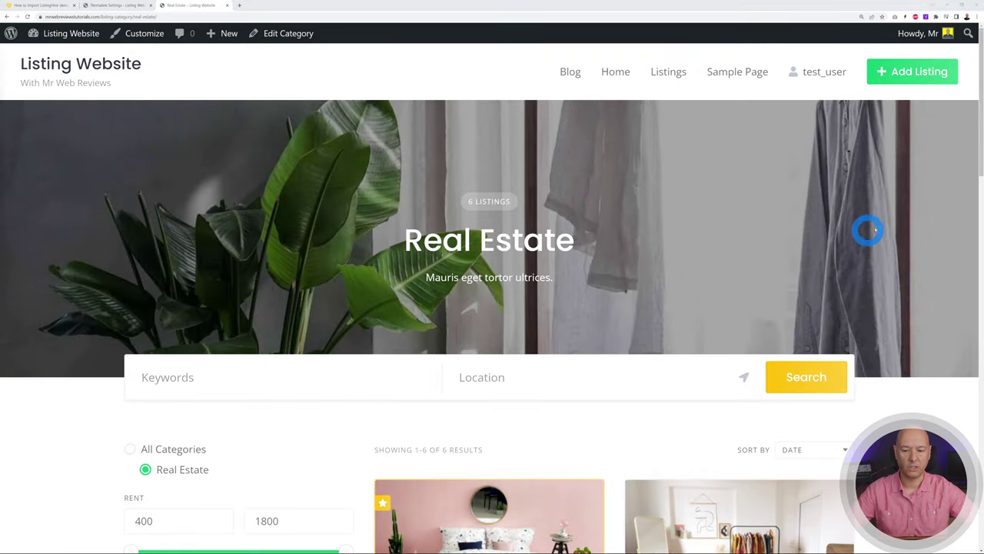
scroll(877, 232, down, 5)
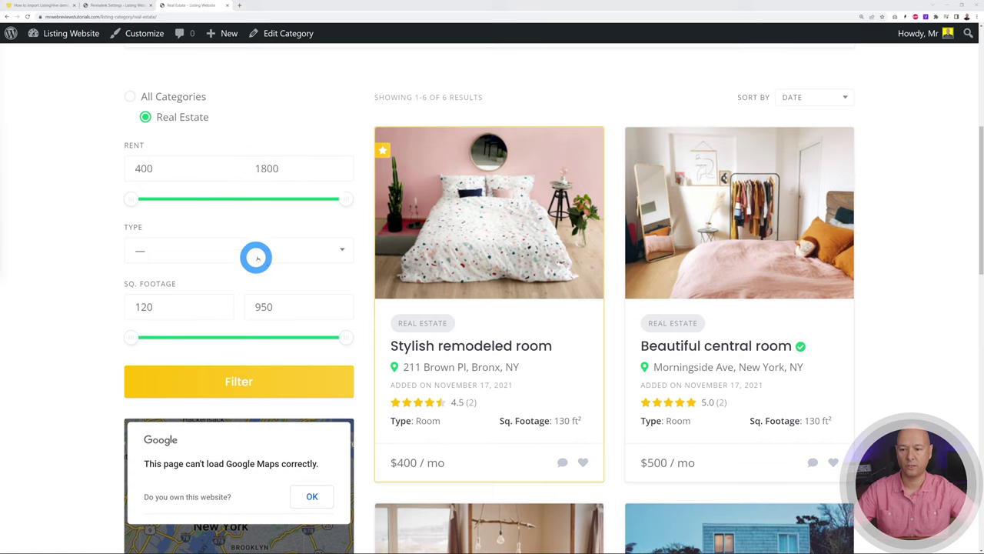
click(321, 252)
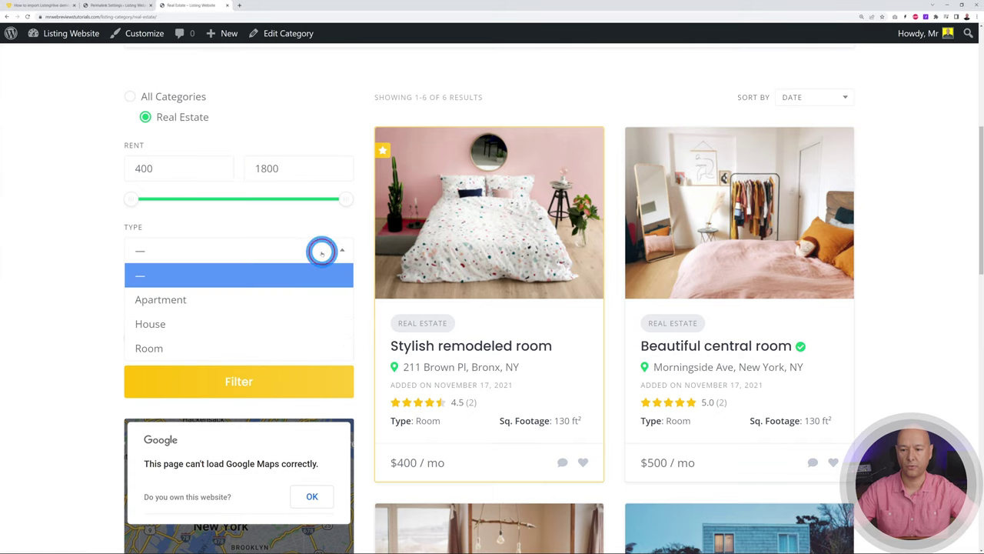
click(321, 252)
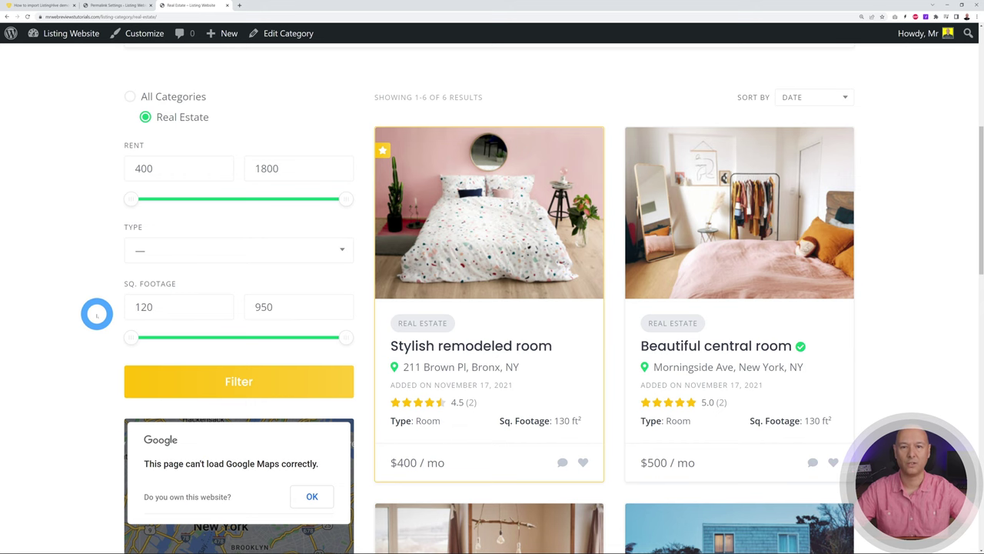
scroll(77, 315, up, 5)
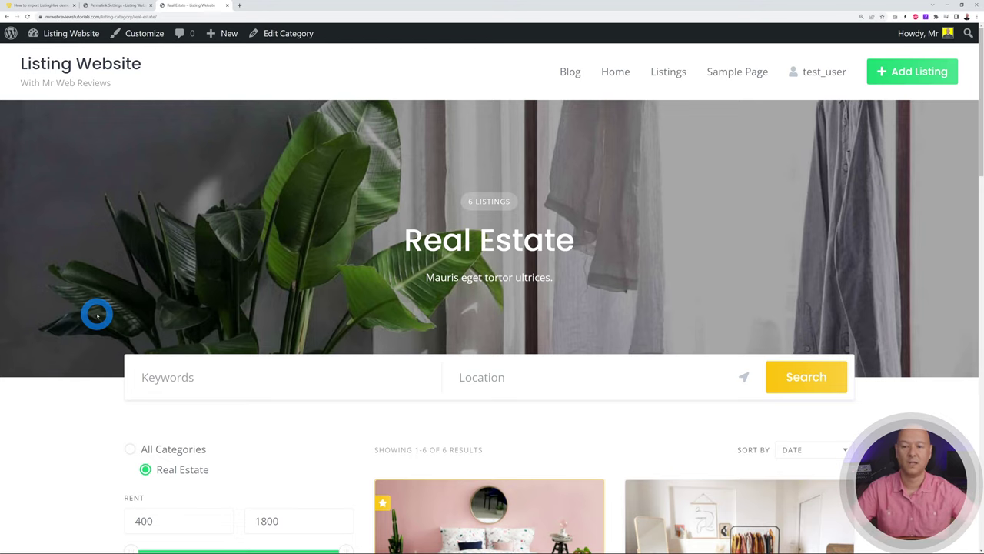
click(108, 5)
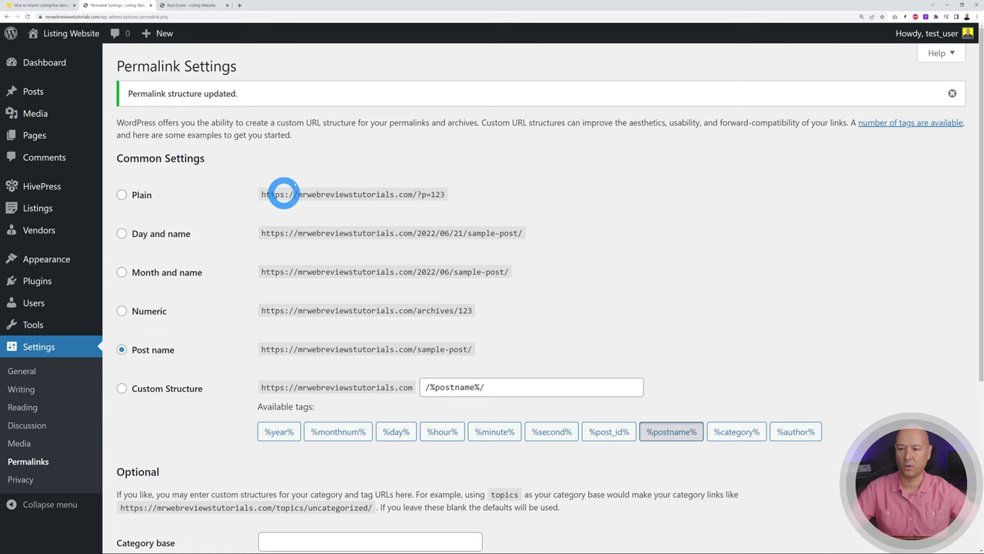
Enter a new listing category named Motorbikes with slug motorbikes
mouse_move(37, 211)
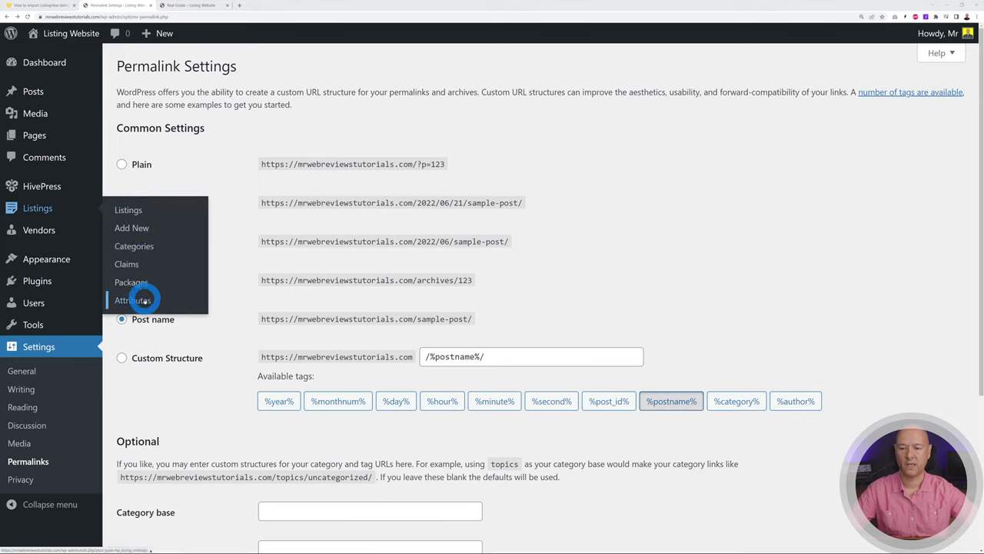
click(145, 248)
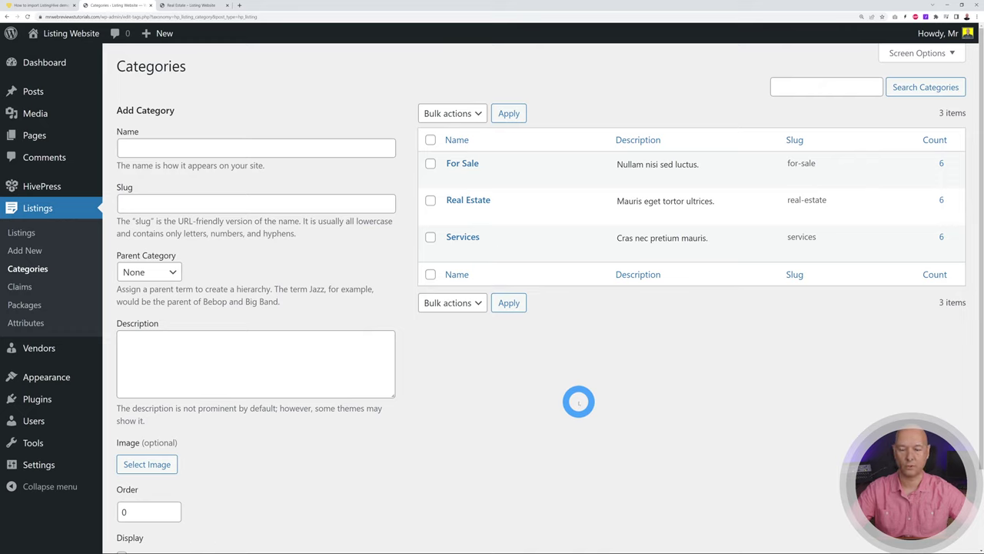
click(292, 148)
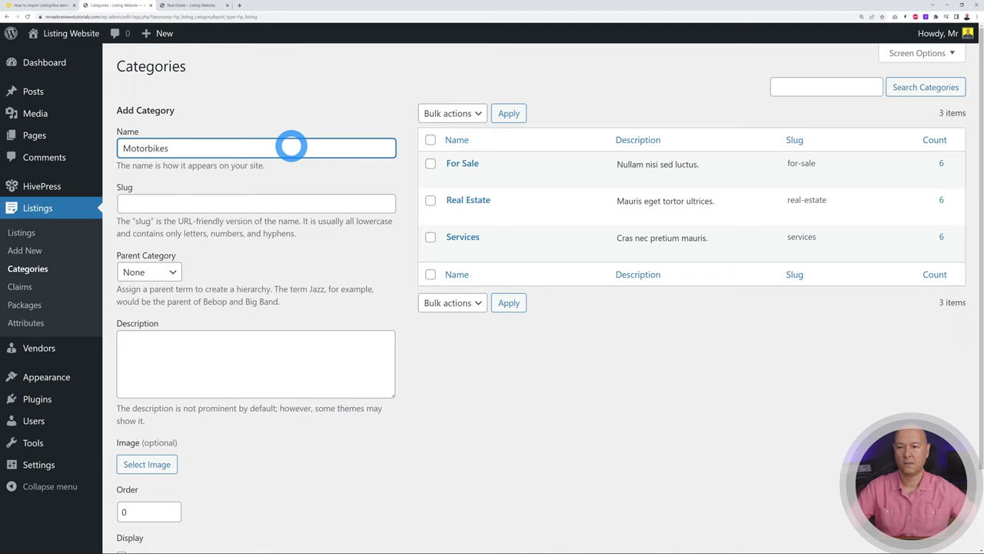
click(316, 174)
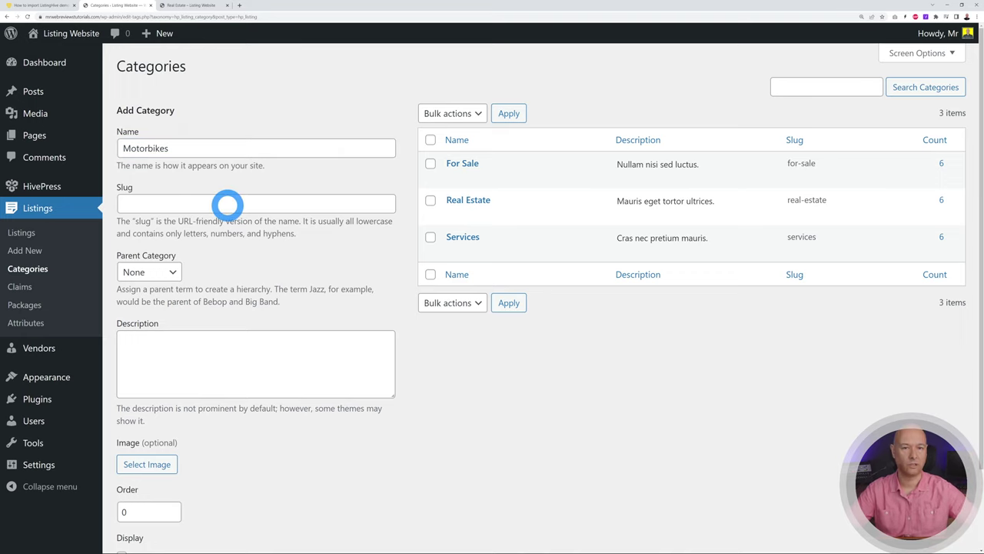
click(228, 204)
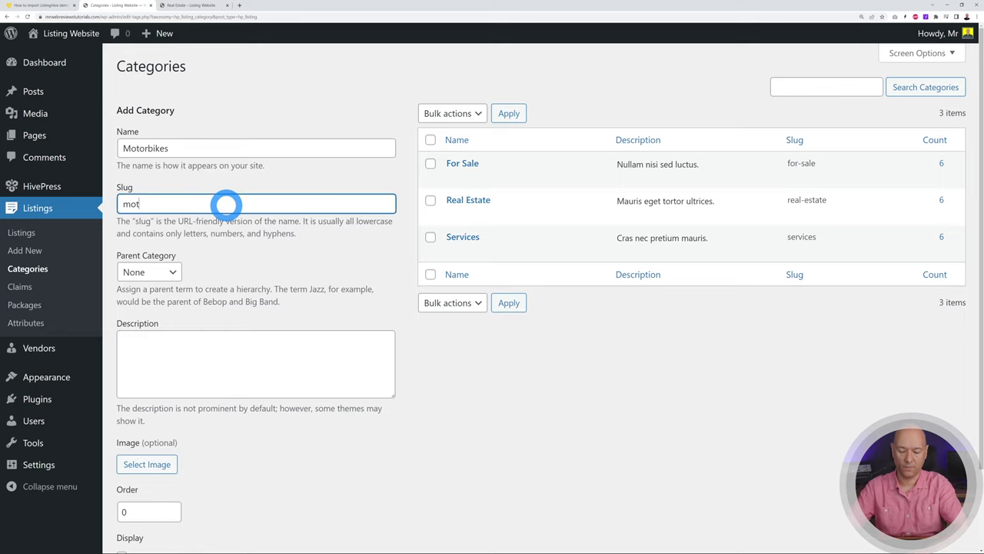
text(motorbikes)
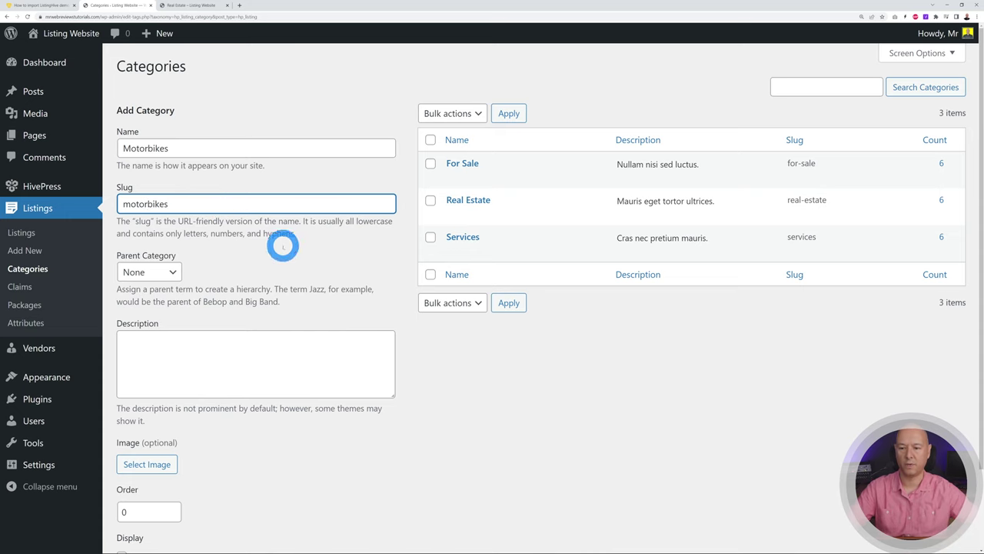
click(283, 246)
Set the parent category to For Sale, then back to None
scroll(317, 265, down, 1)
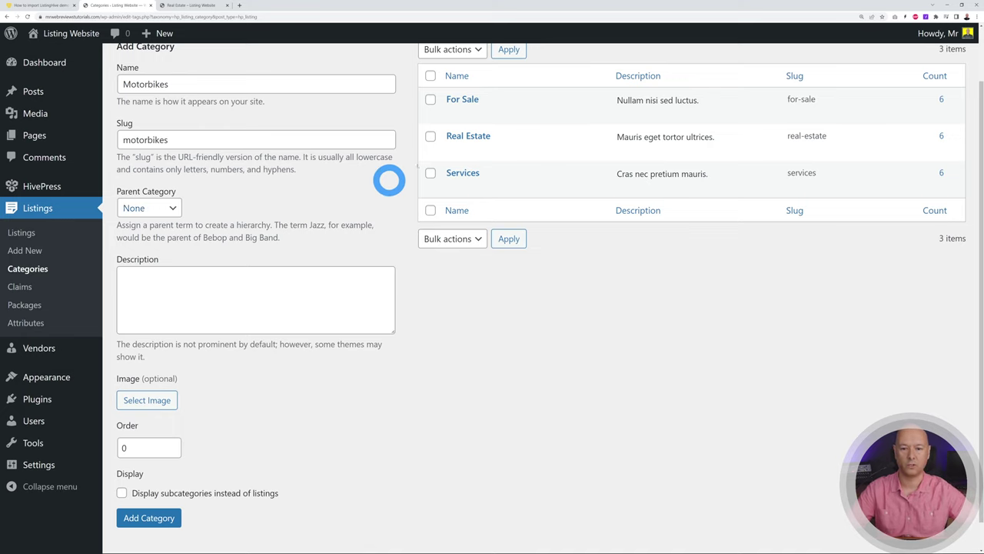
click(171, 208)
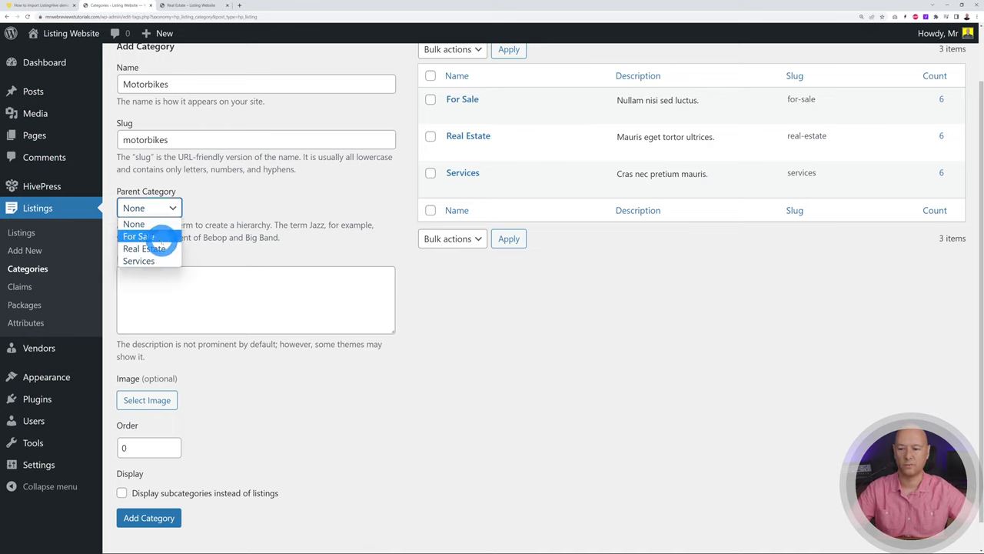
click(165, 236)
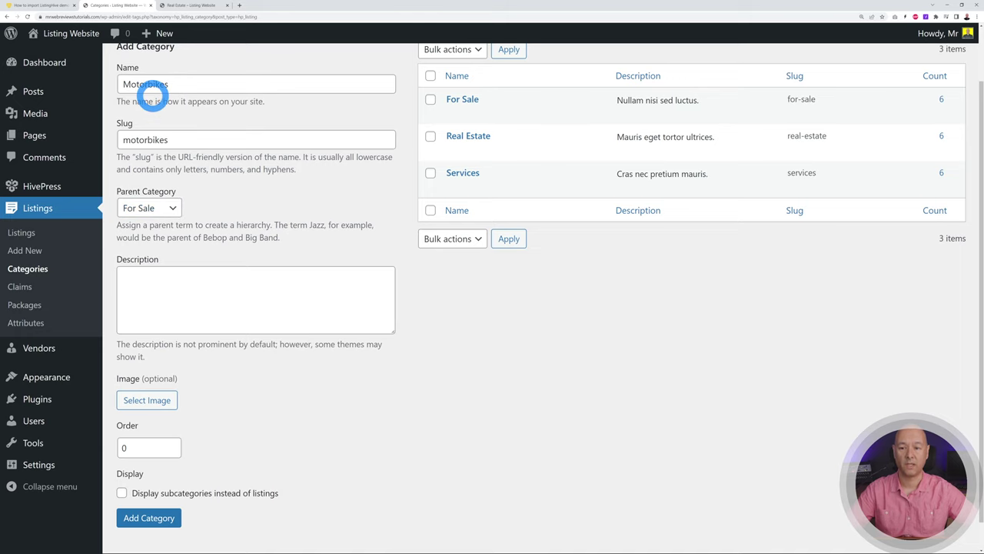
mouse_move(451, 97)
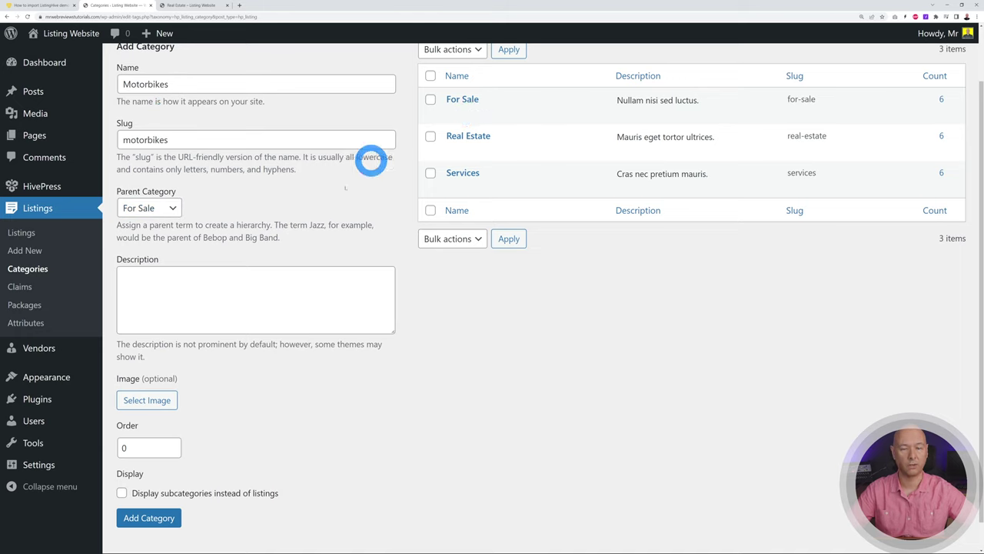
click(176, 211)
click(171, 223)
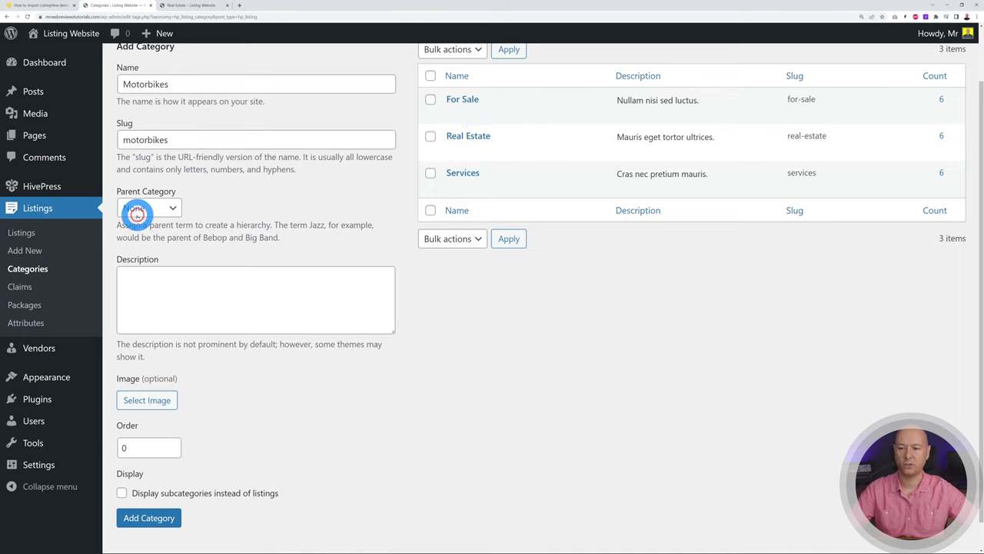
click(267, 227)
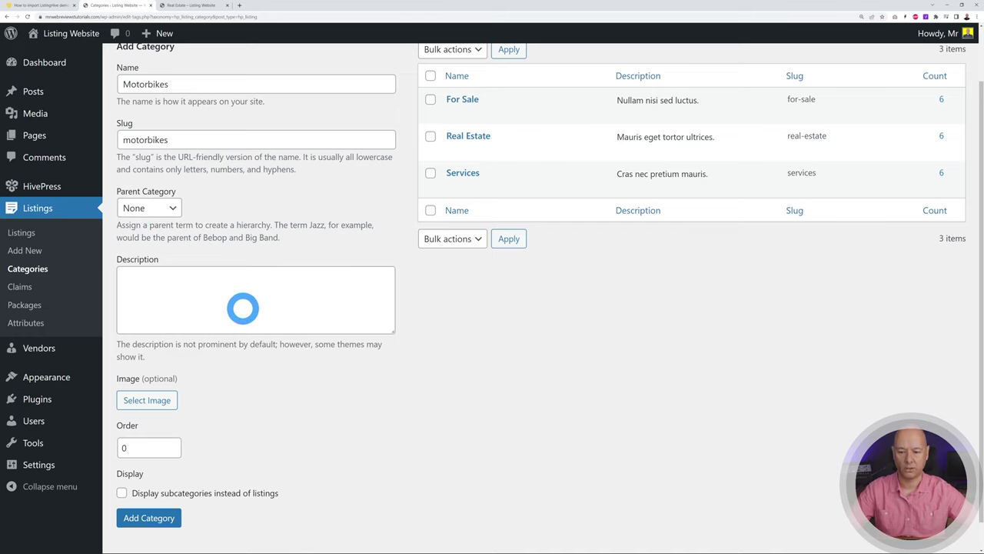
Upload slide-bg-01.jpg as the Motorbikes category image and add the category
scroll(413, 408, down, 1)
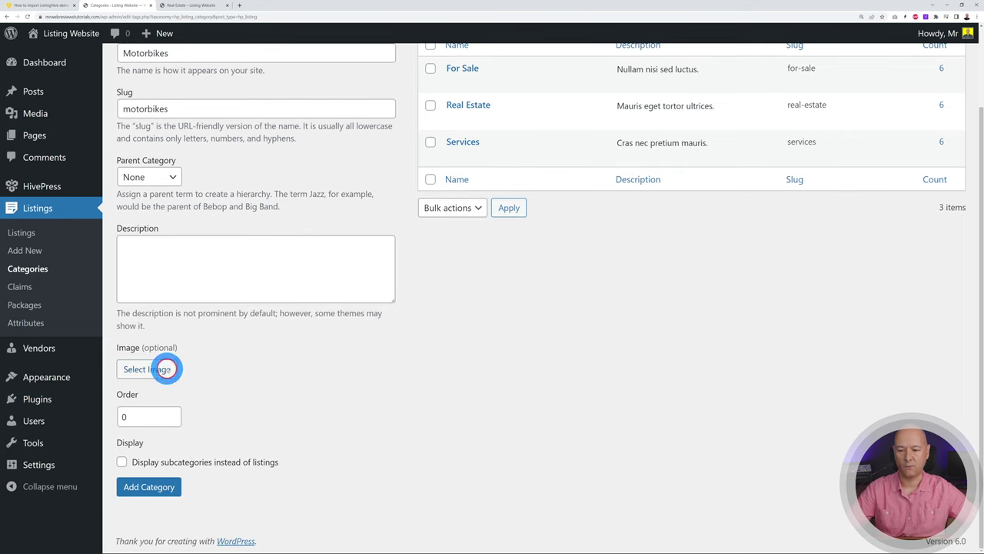
click(166, 369)
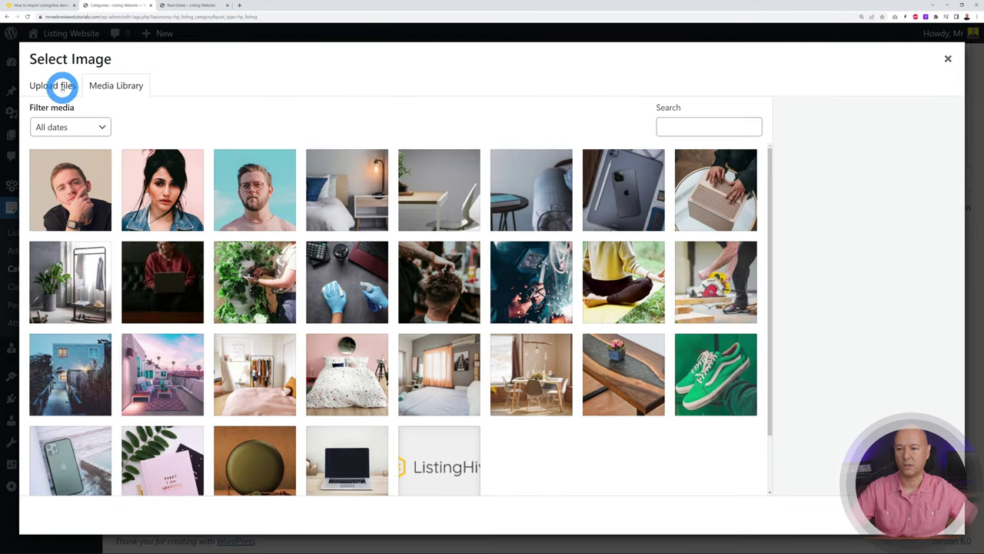
click(61, 86)
click(507, 294)
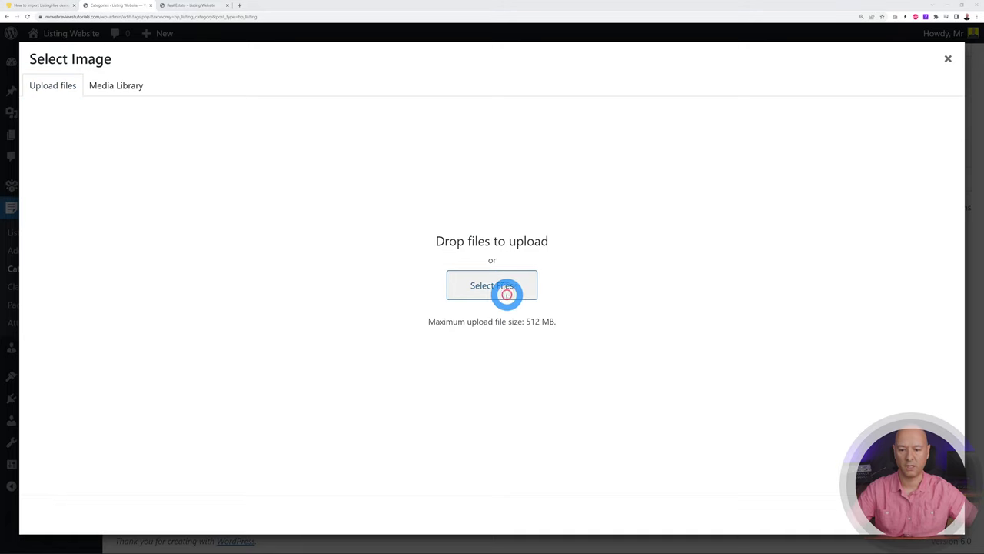
click(183, 58)
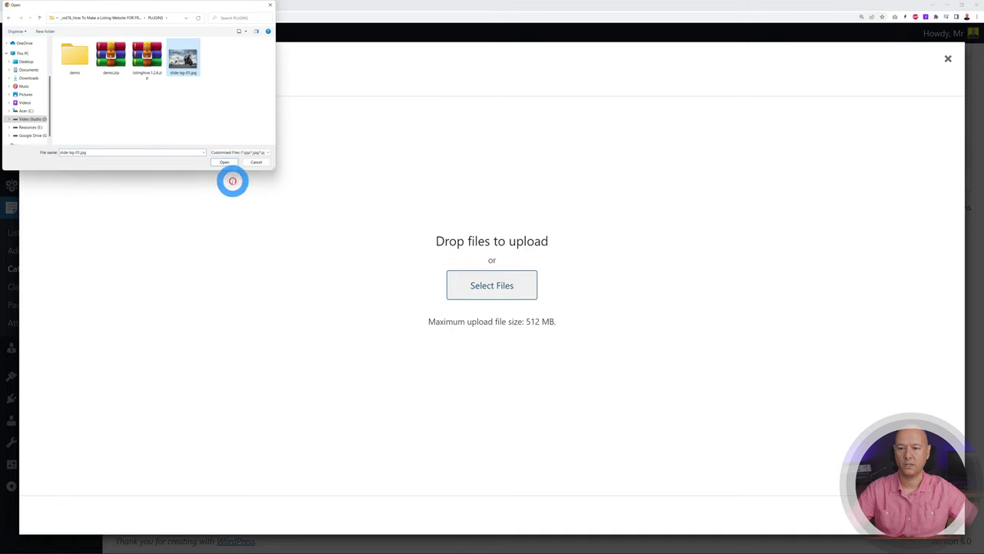
click(226, 162)
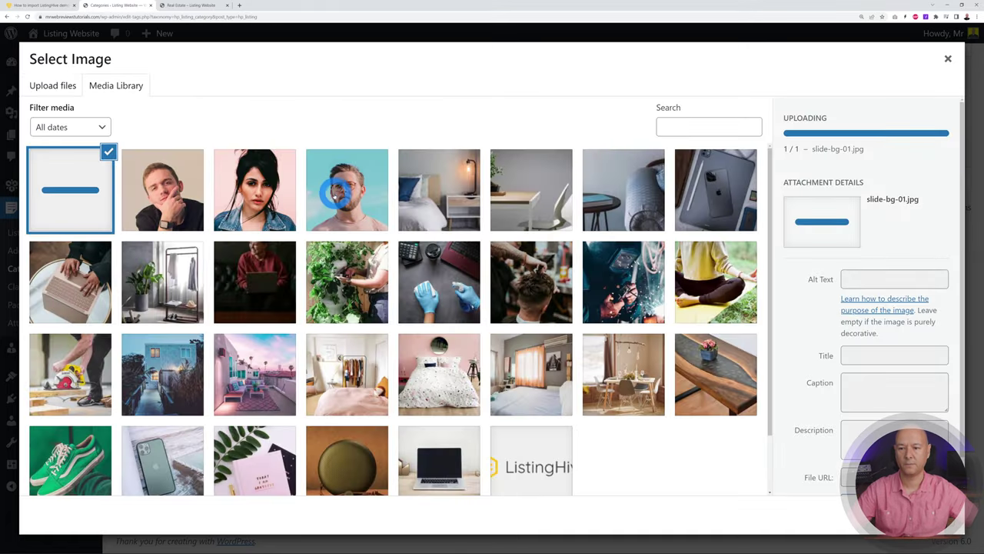
click(923, 514)
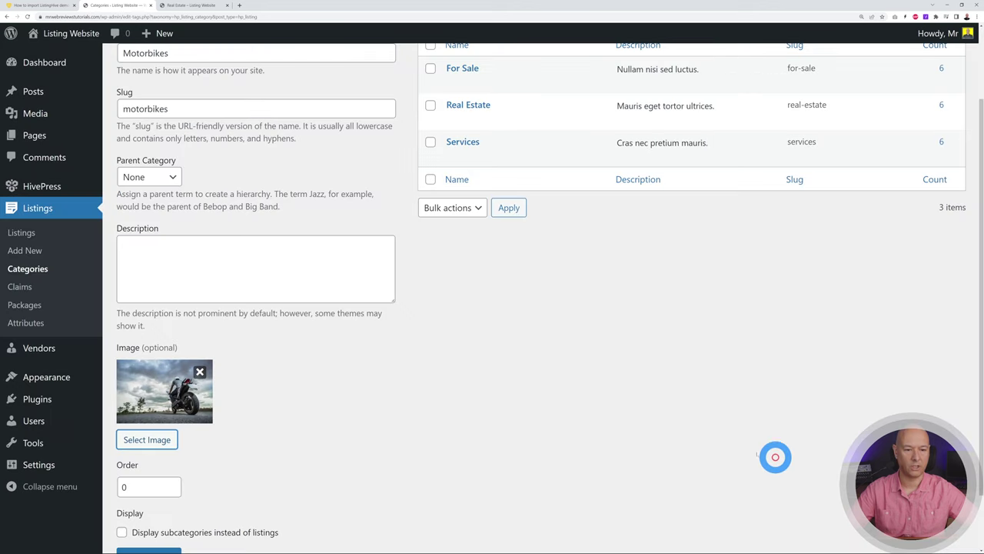
scroll(416, 381, down, 2)
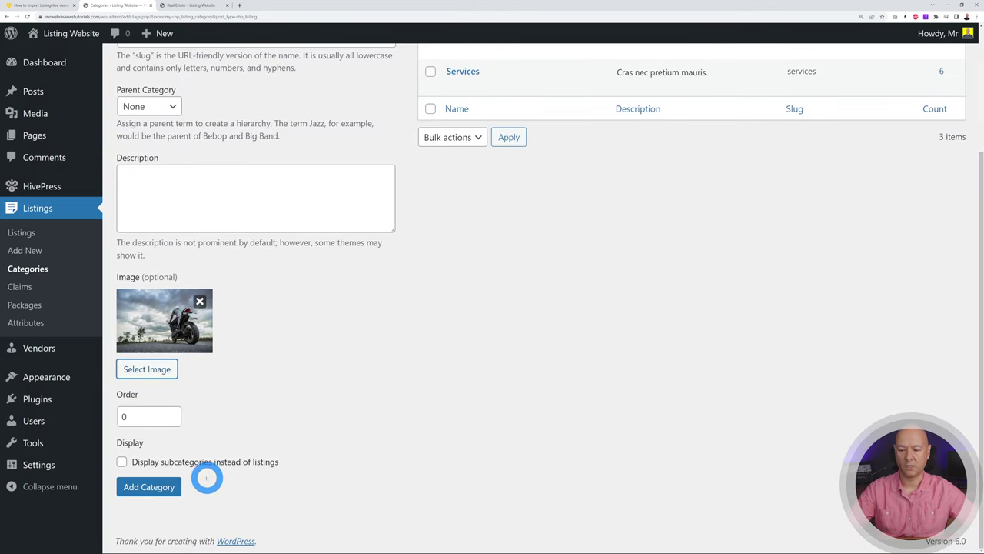
click(158, 486)
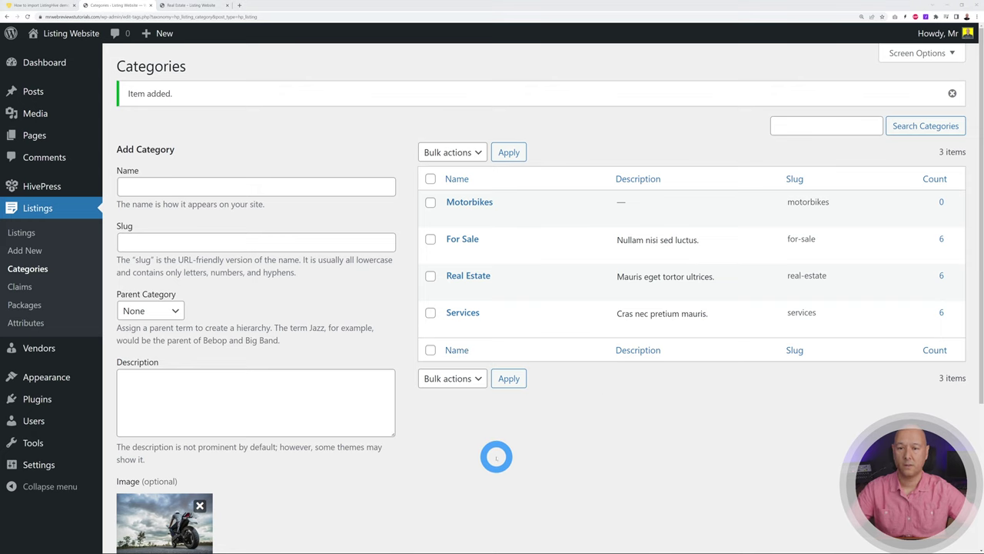
Check Top Categories on the live home page and the empty Motorbikes page, then return to Categories
click(199, 7)
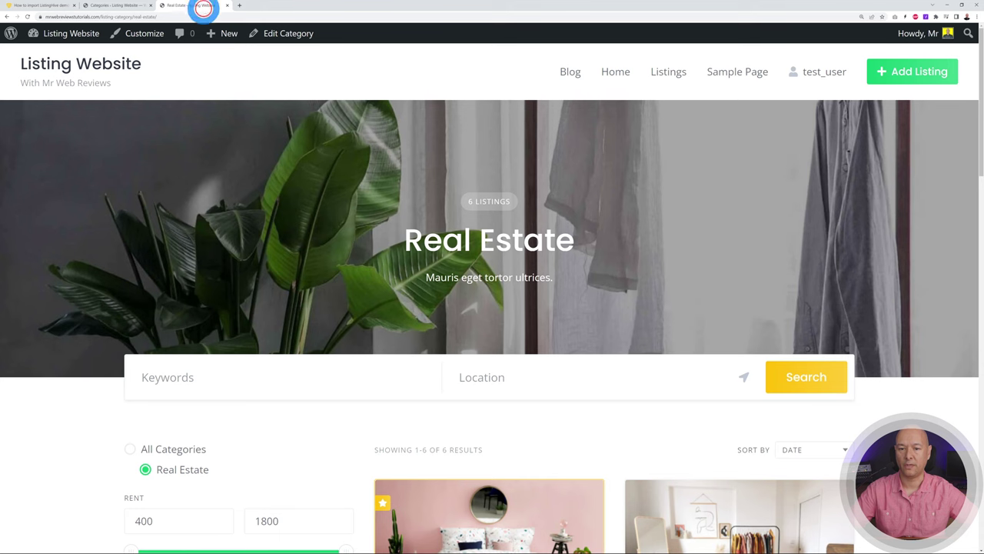
click(88, 63)
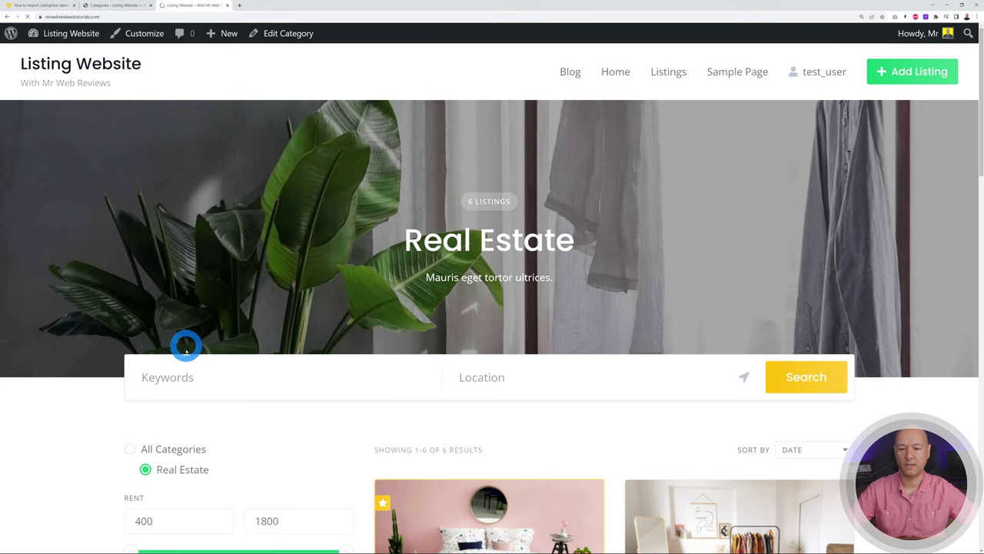
scroll(80, 334, down, 3)
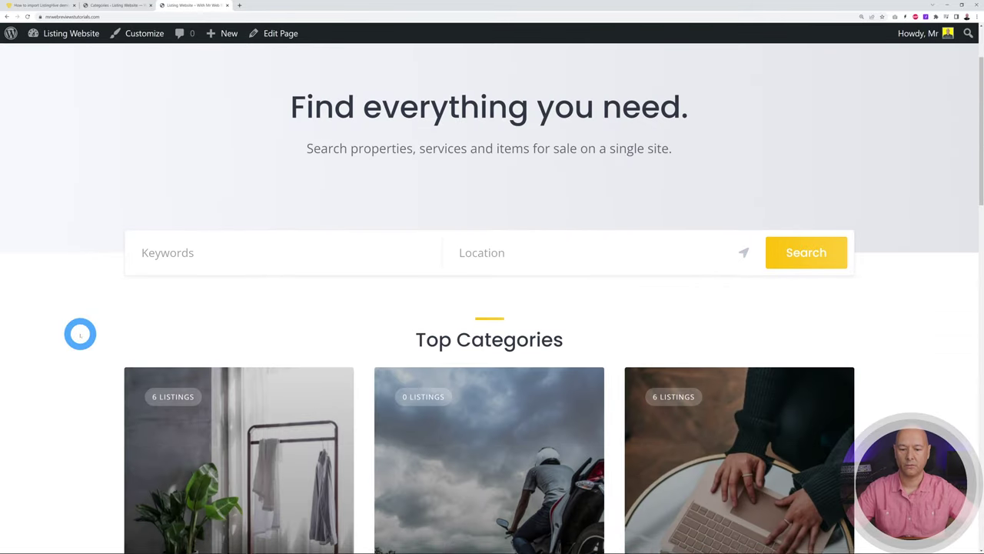
scroll(80, 334, down, 1)
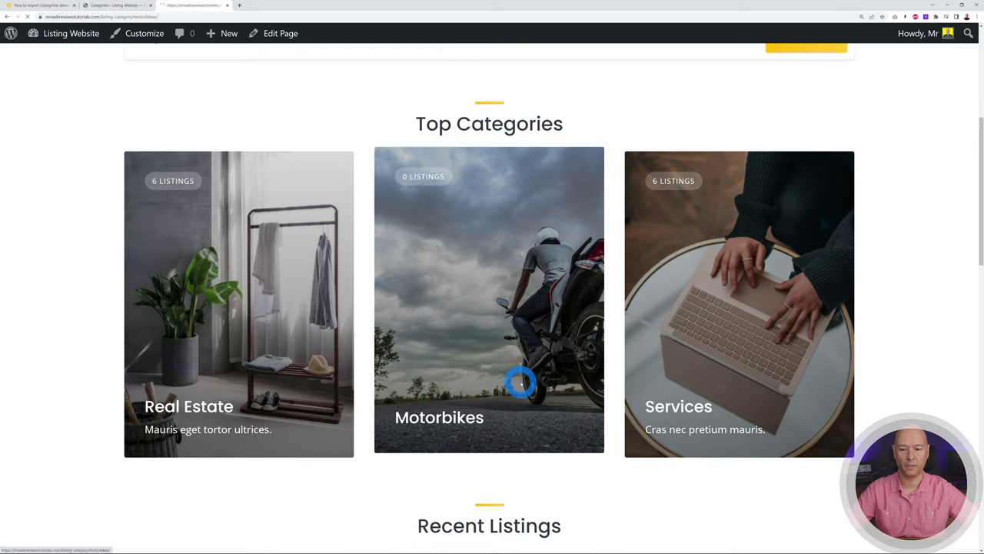
scroll(885, 340, down, 1)
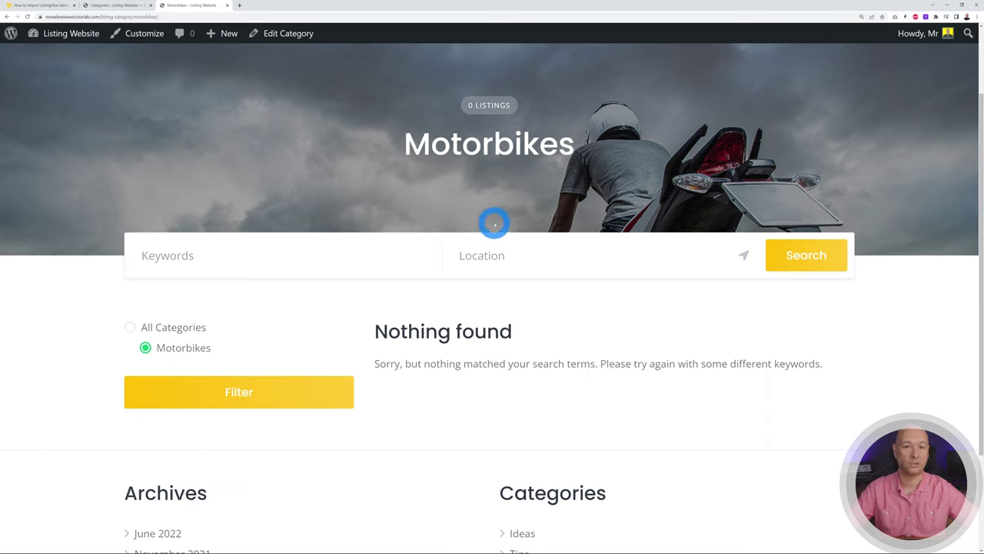
click(123, 6)
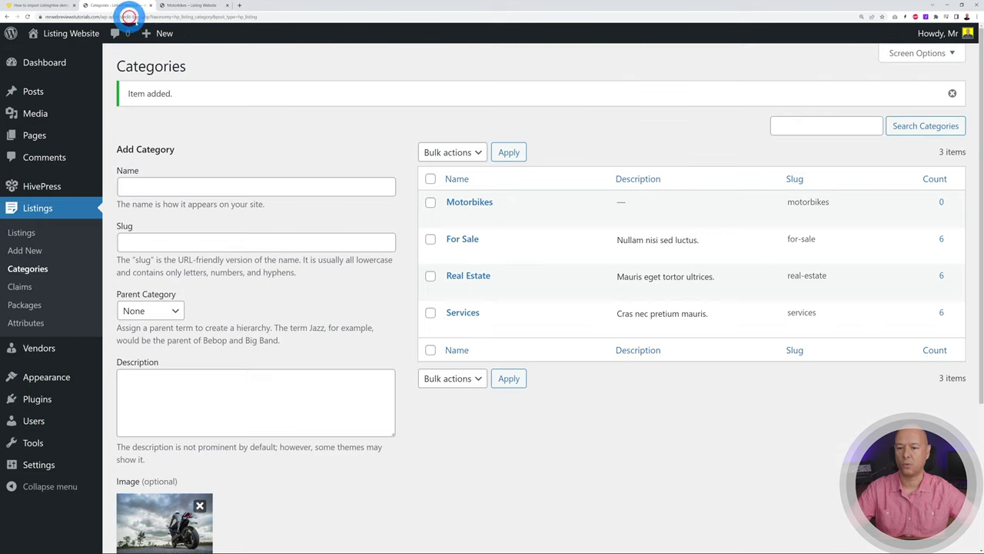
Review the 9 existing listing attributes and begin adding a new one
click(38, 322)
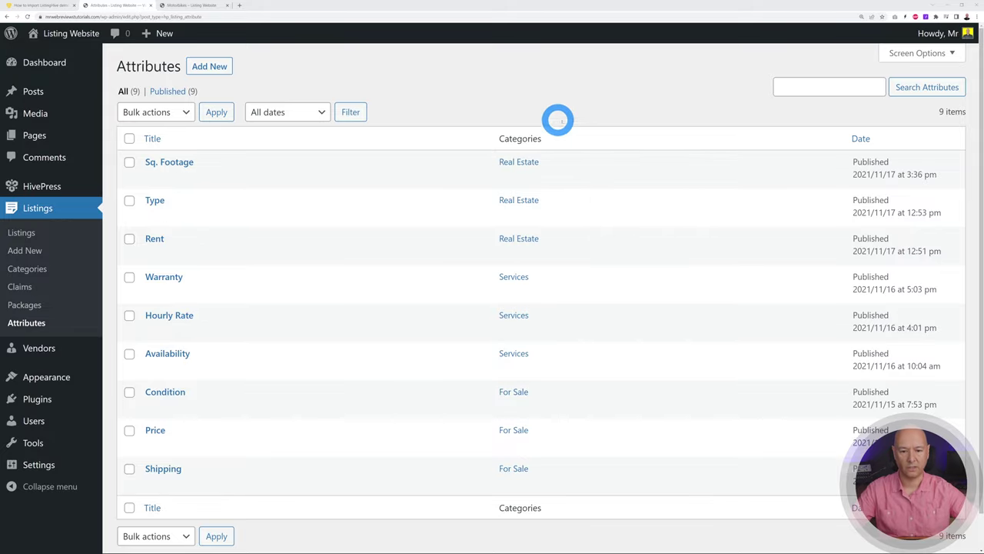
mouse_move(225, 166)
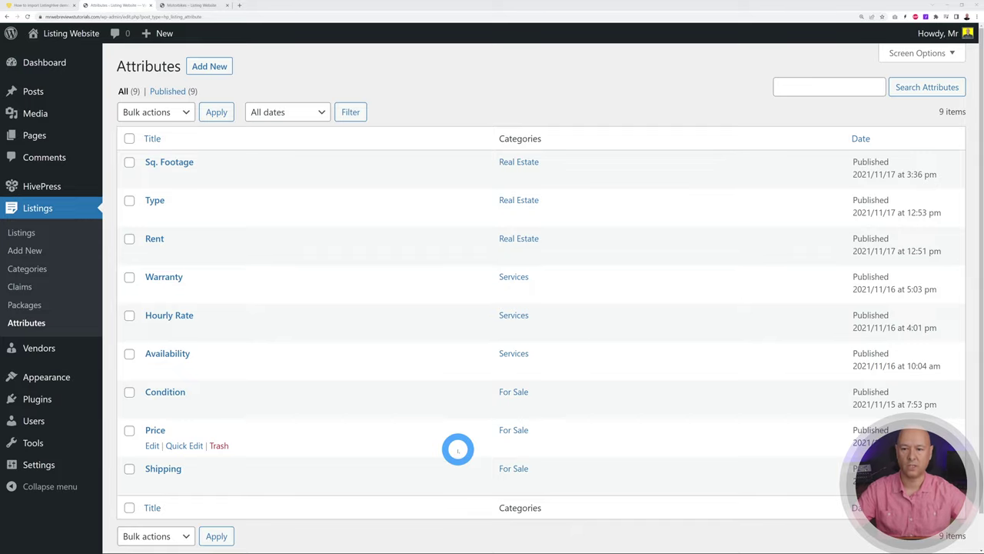
click(210, 66)
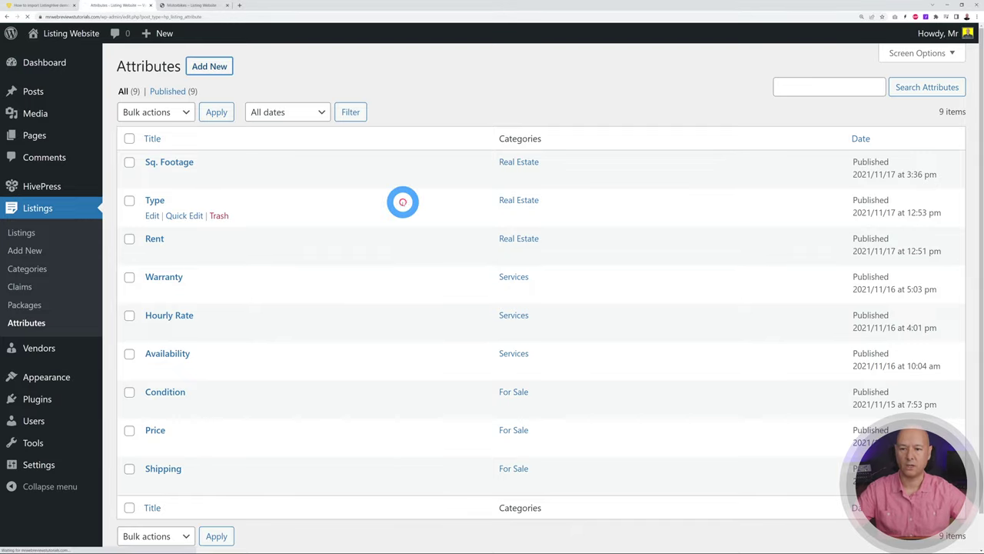
Enter the attribute title Make and the lowercase field name make
click(289, 99)
text(Make)
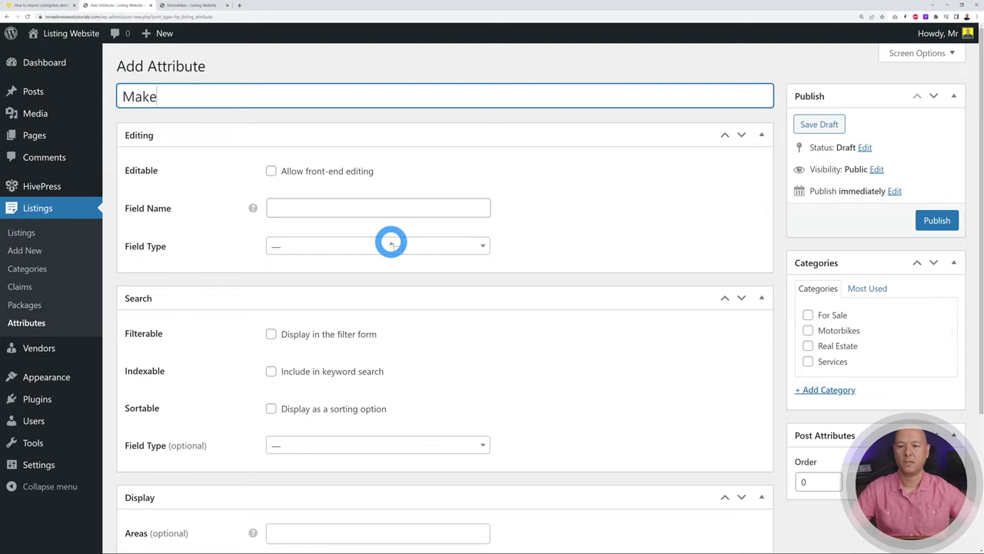
click(400, 208)
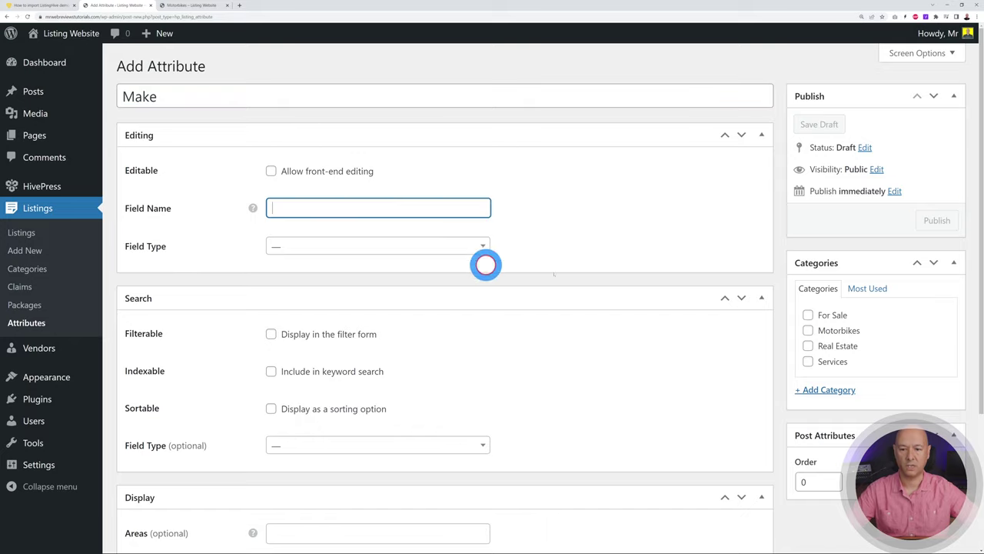
text(Make)
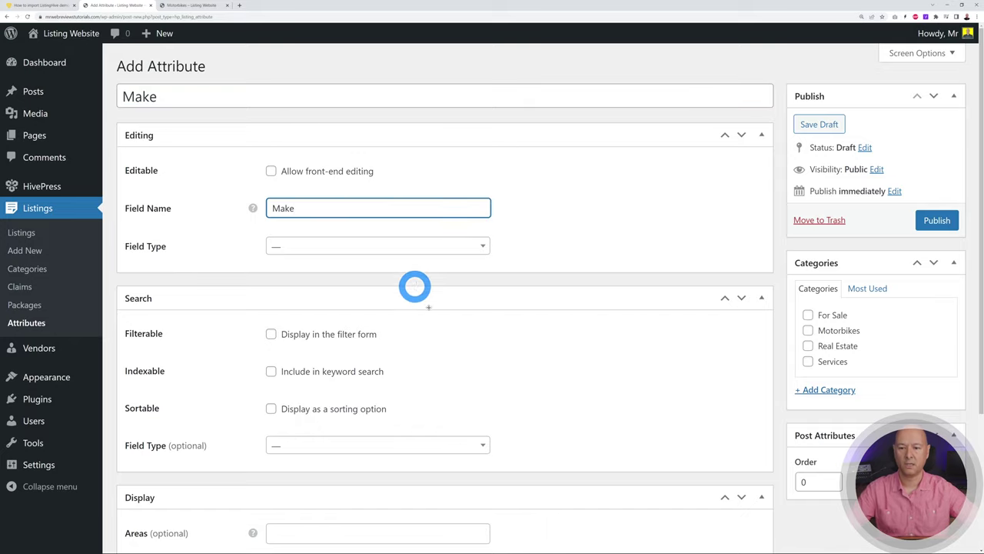
click(283, 214)
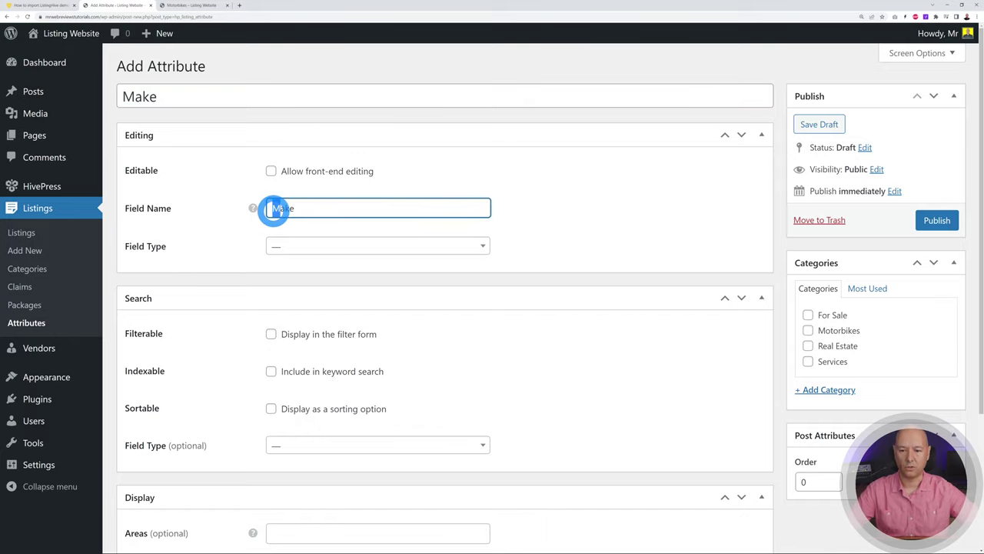
drag(272, 208, 281, 209)
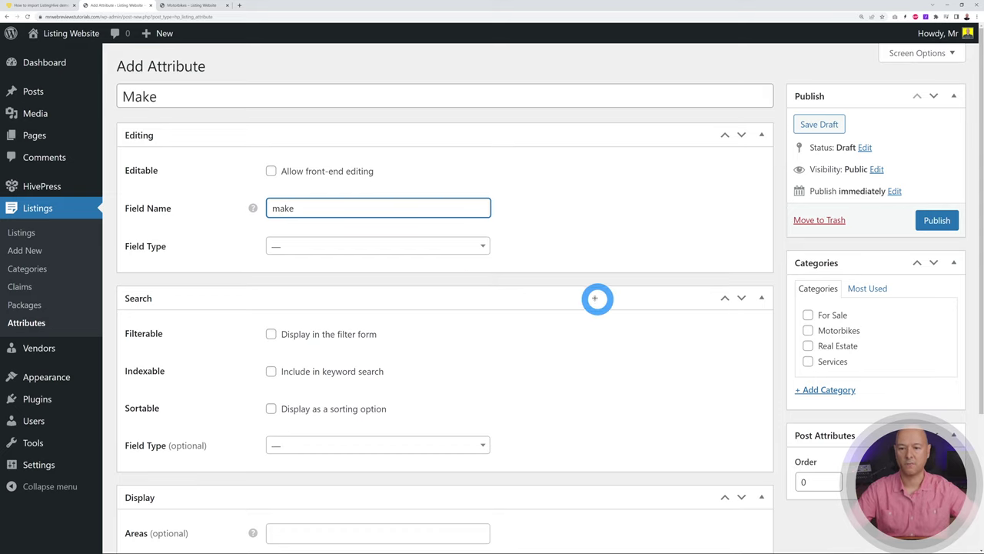
Choose the Checkboxes field type, make it required, and publish the Make attribute
click(483, 246)
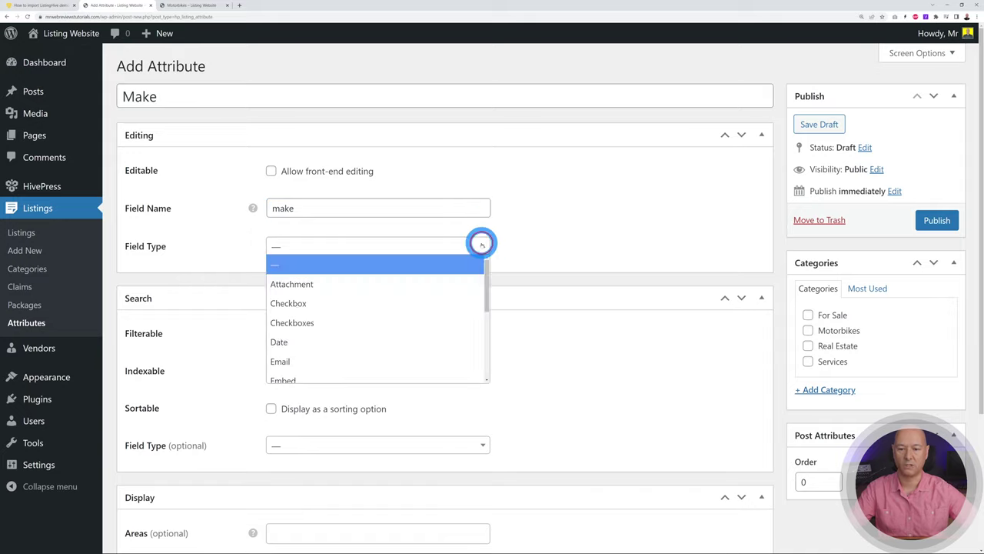
scroll(464, 306, down, 4)
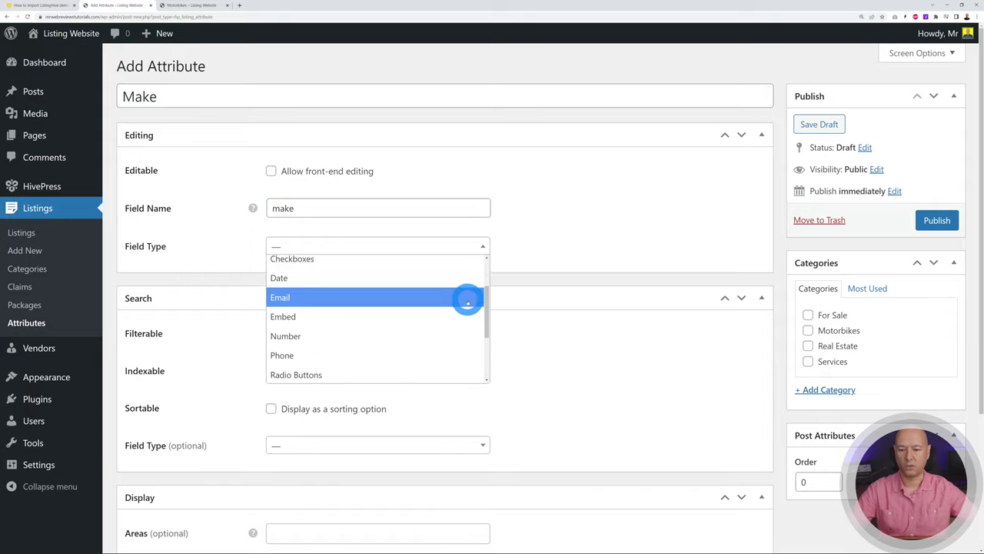
scroll(446, 323, up, 2)
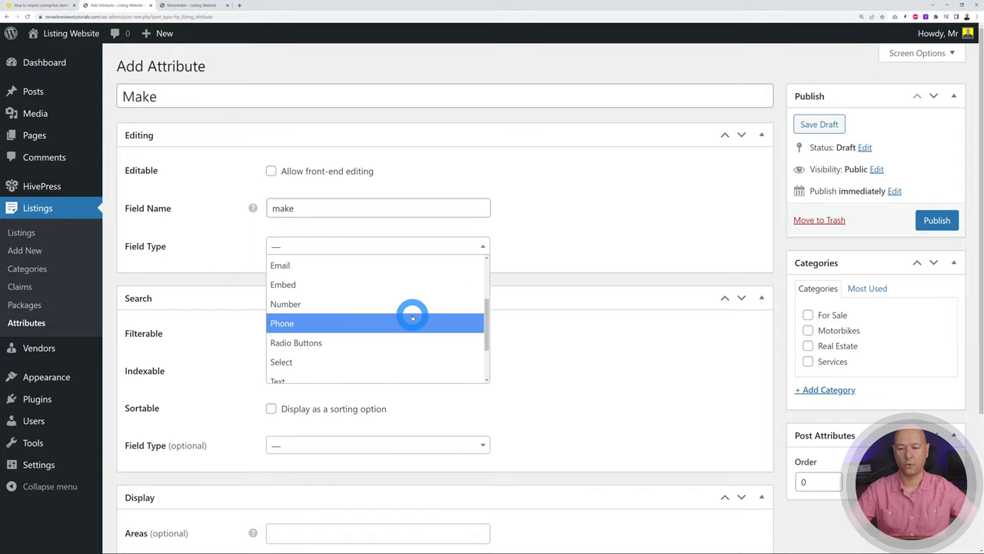
scroll(415, 327, down, 2)
scroll(423, 365, down, 1)
scroll(423, 366, up, 3)
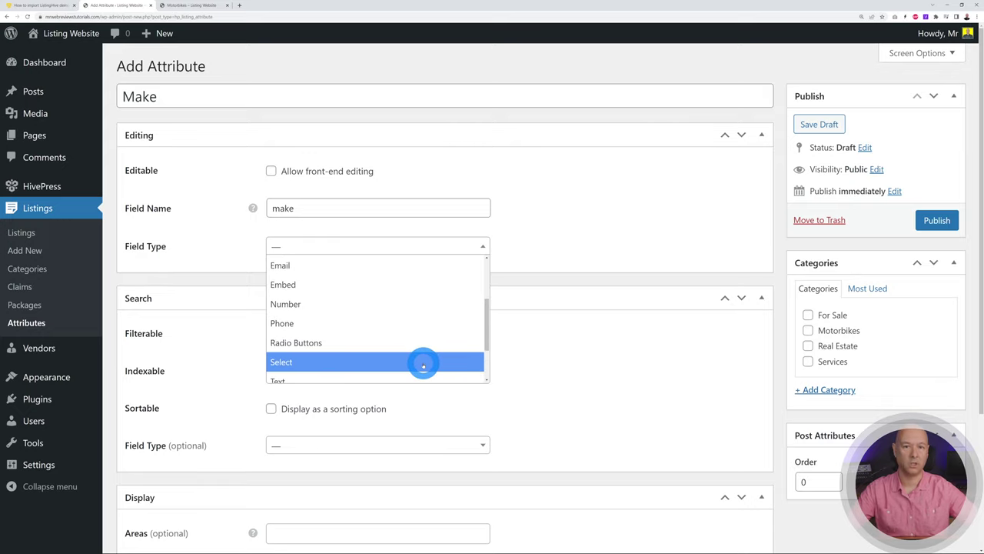
scroll(423, 363, up, 3)
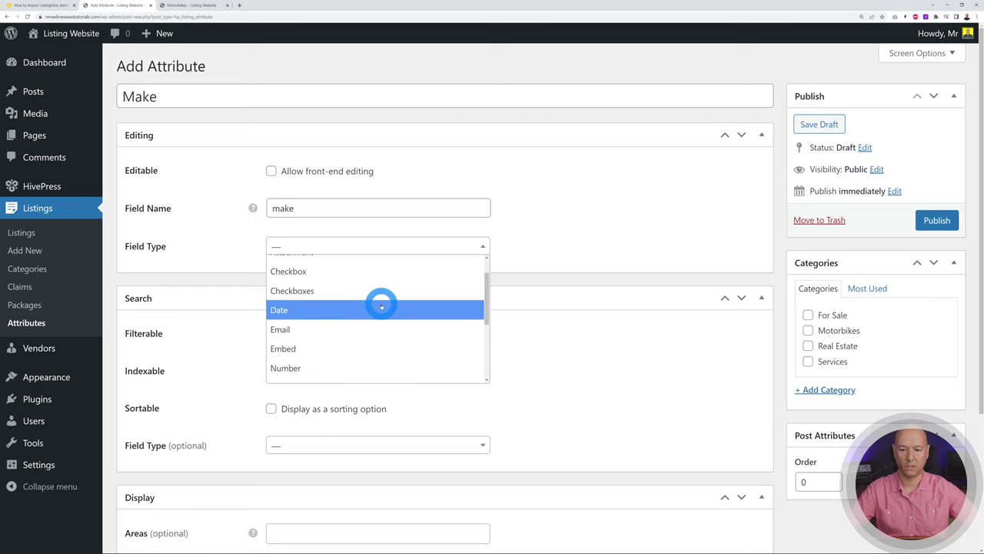
scroll(354, 312, up, 3)
click(341, 319)
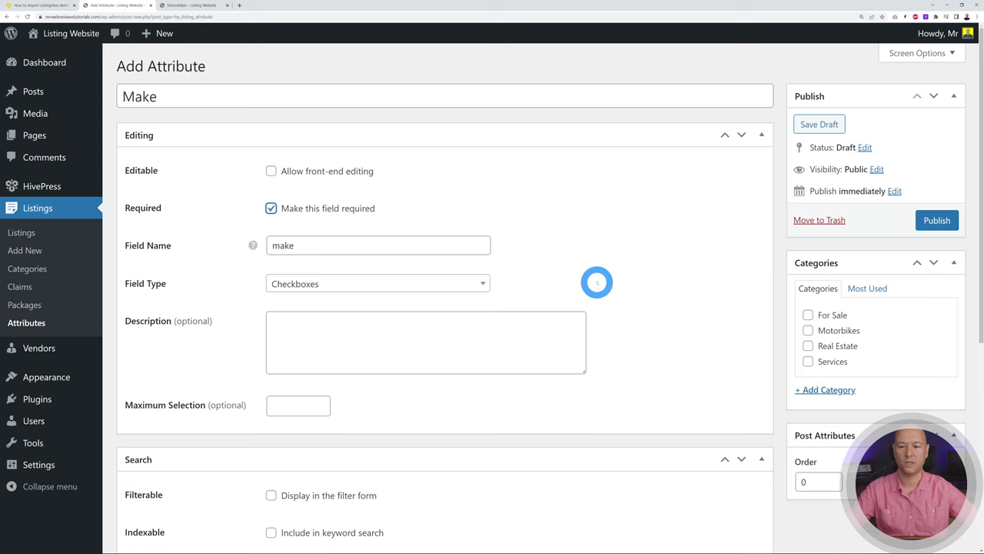
click(934, 220)
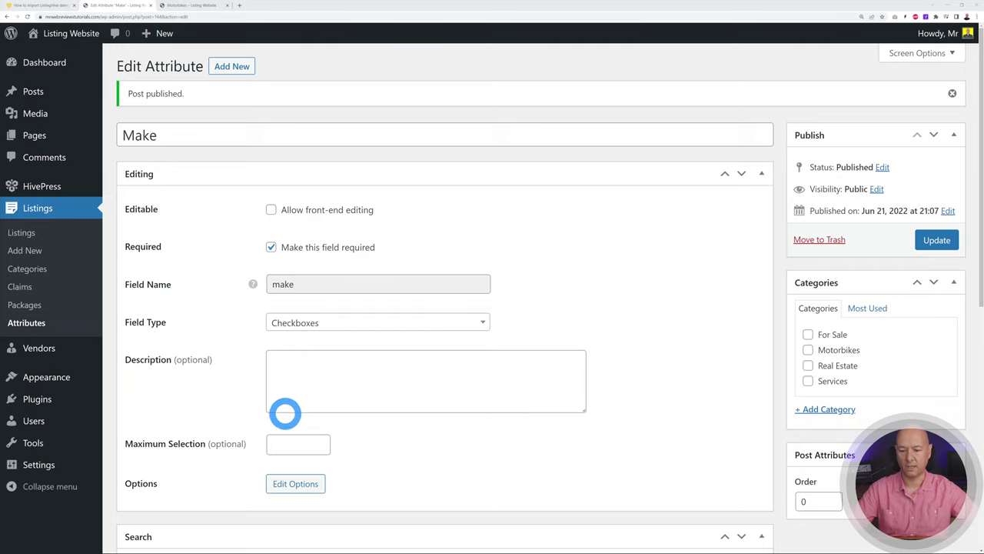
click(410, 493)
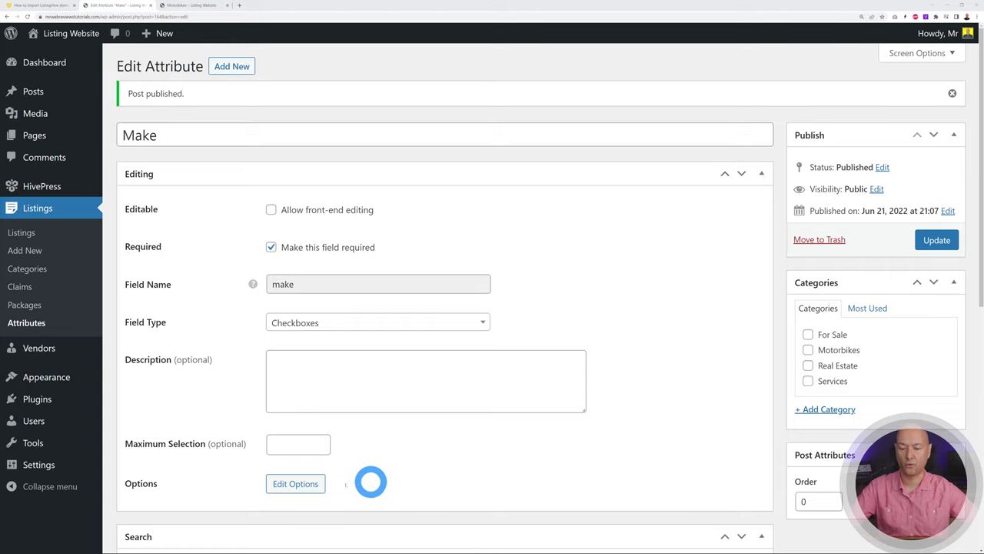
click(296, 484)
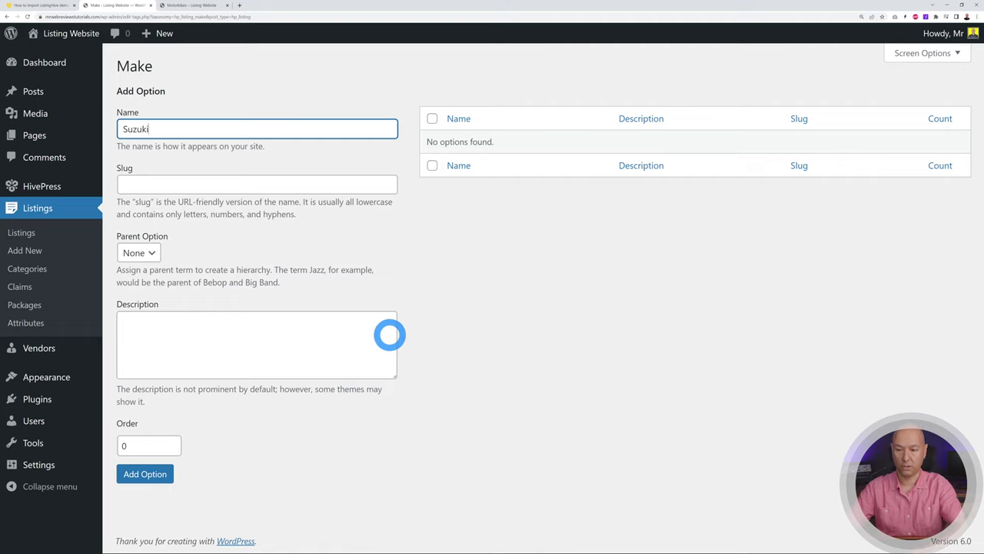
Add Suzuki, Kawazaki, Yamaha and Harley Davidson as Make options, then return to the Attributes list
click(158, 471)
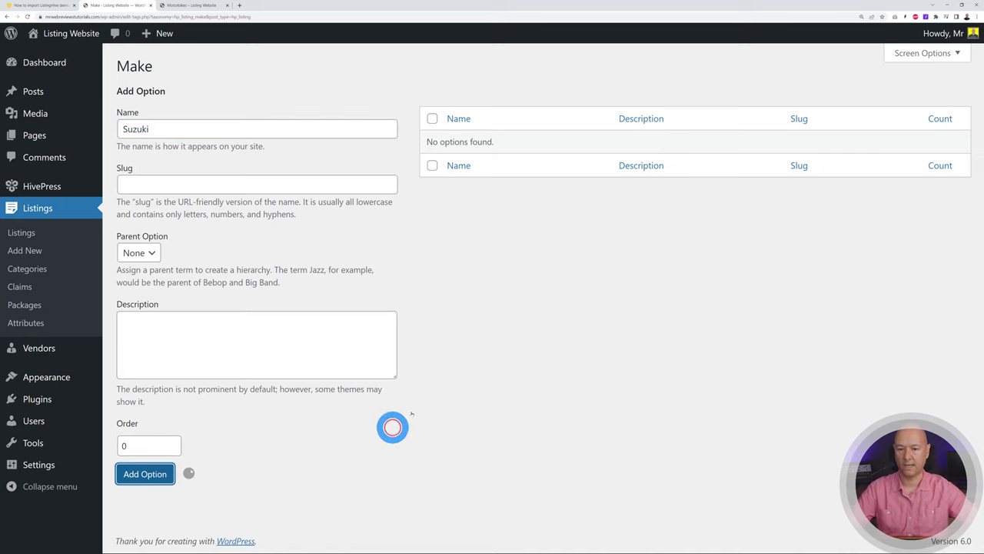
click(224, 168)
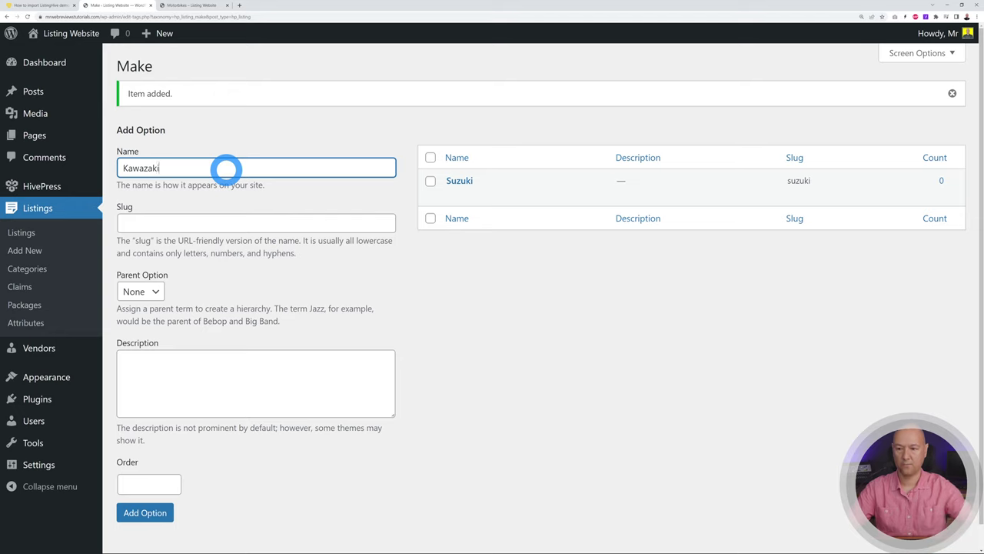
click(161, 511)
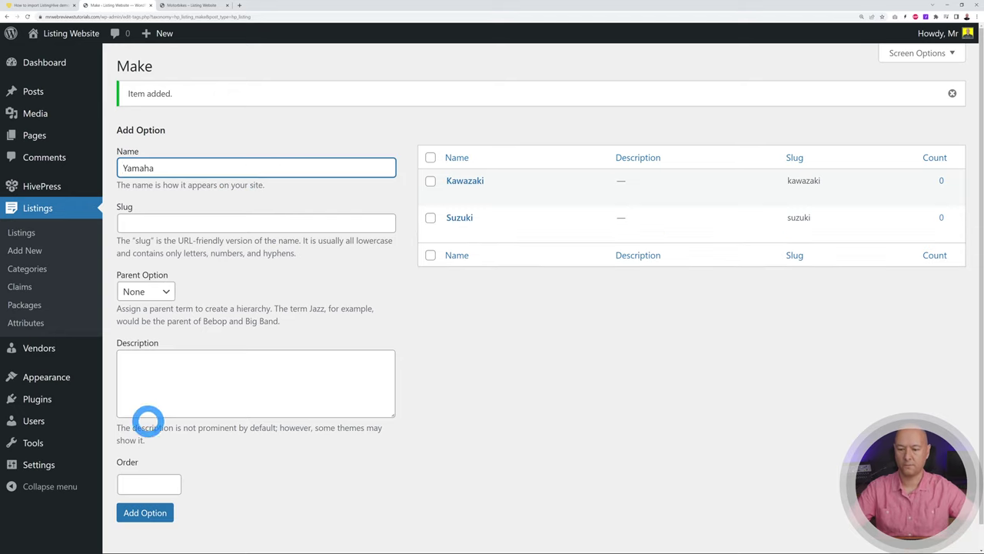
click(146, 512)
click(219, 168)
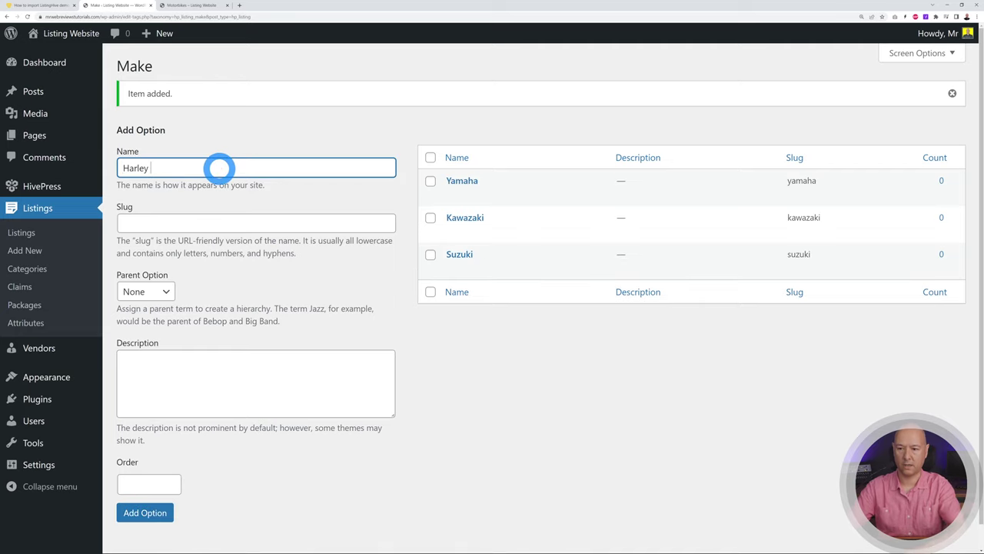
text(Harley Davidson)
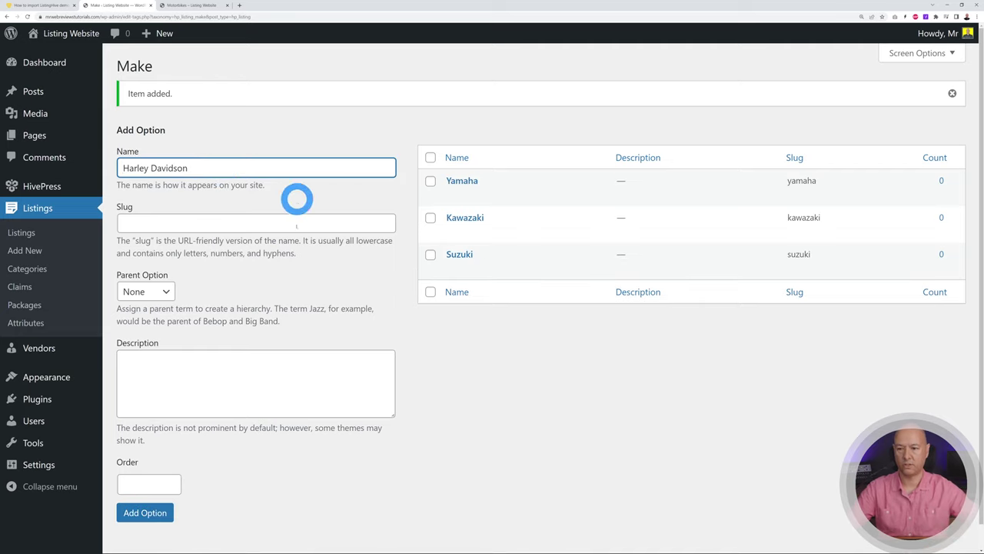
click(147, 511)
click(489, 418)
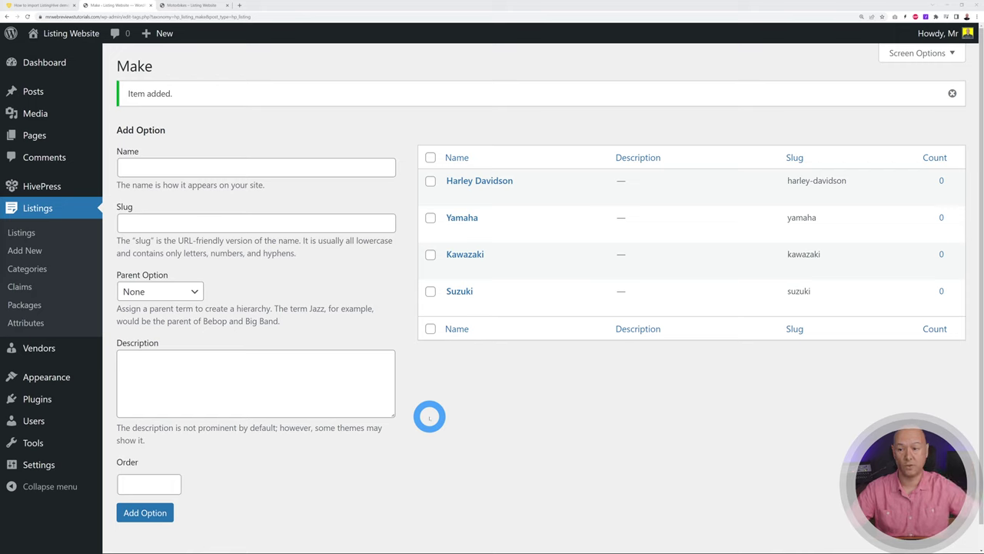
click(31, 323)
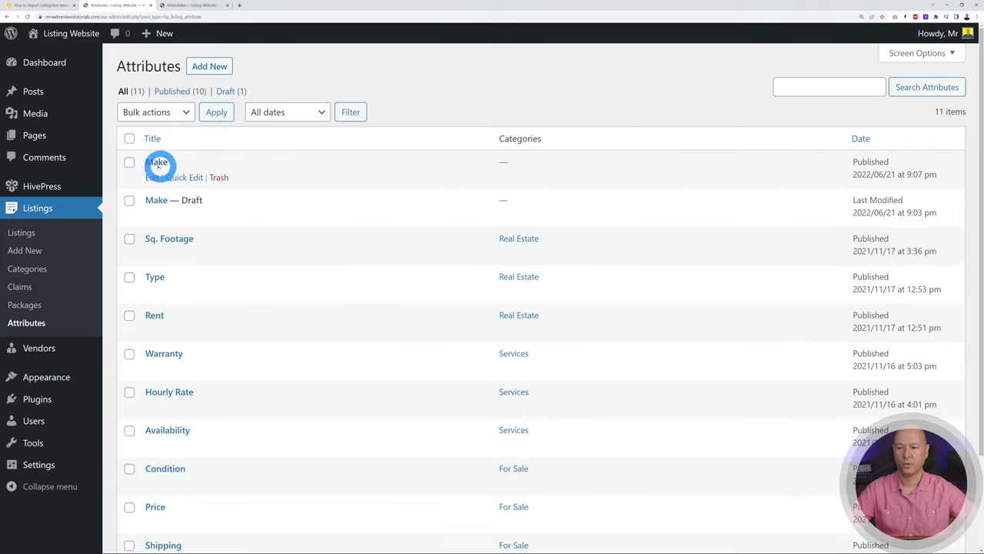
Open the Make attribute, tick the Motorbikes category, and scroll to its search settings
click(157, 162)
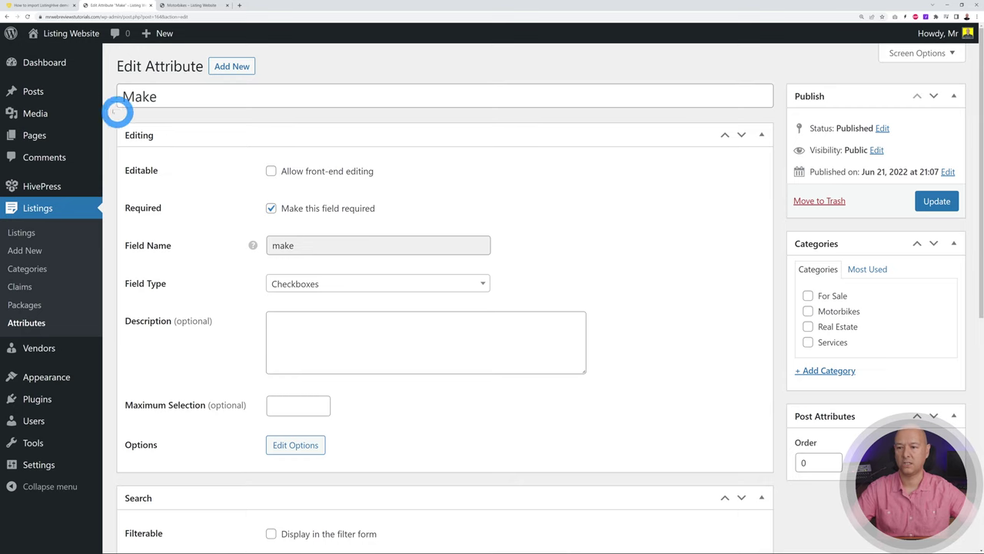
click(808, 311)
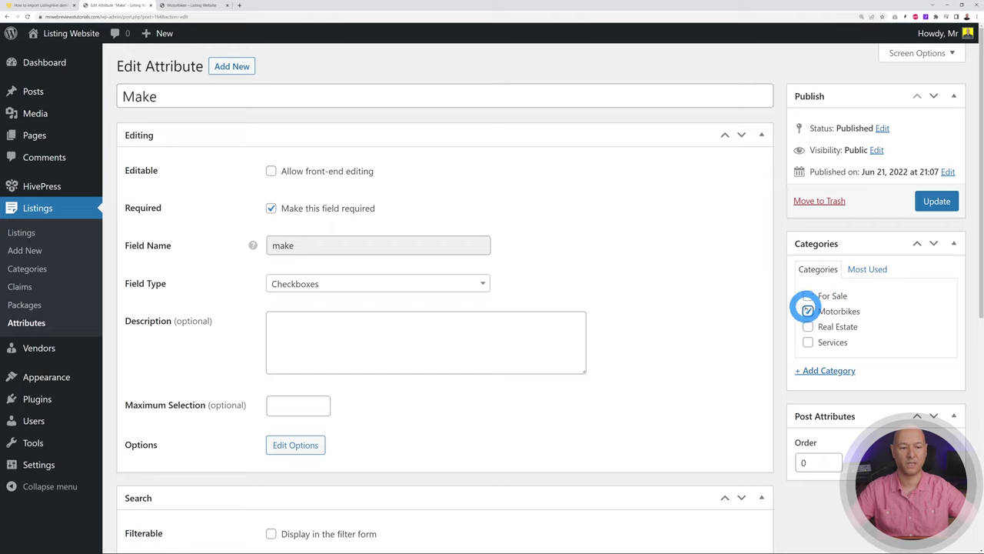
scroll(661, 326, down, 5)
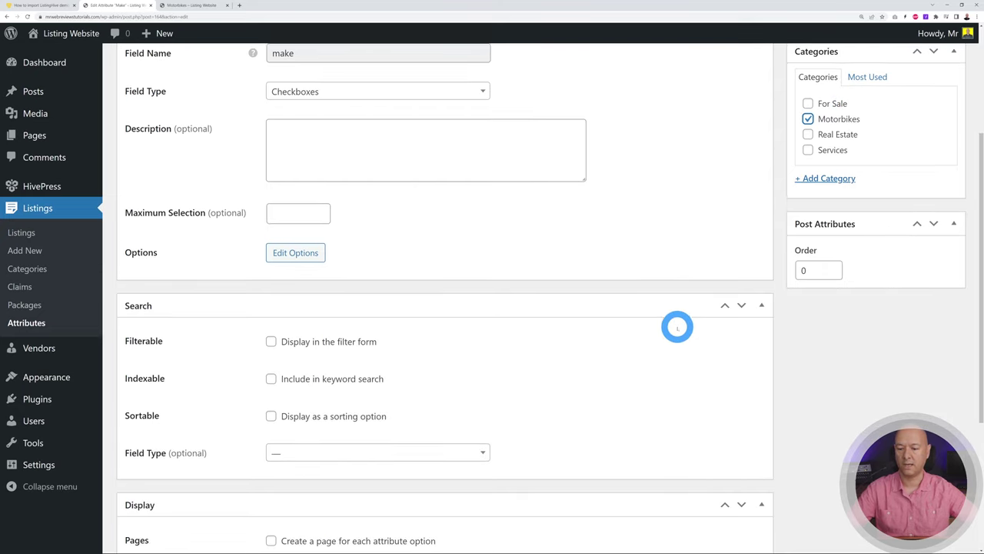
scroll(677, 327, down, 2)
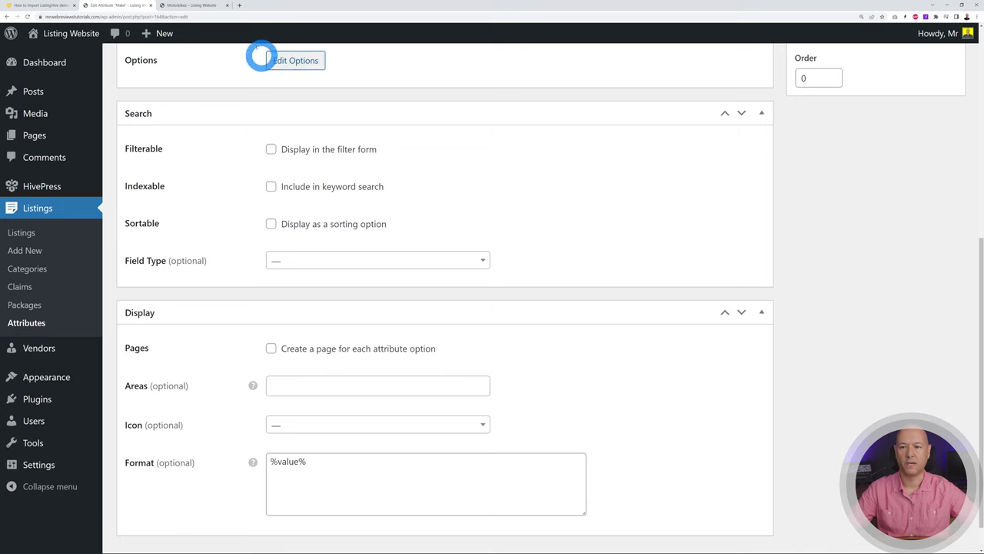
click(193, 5)
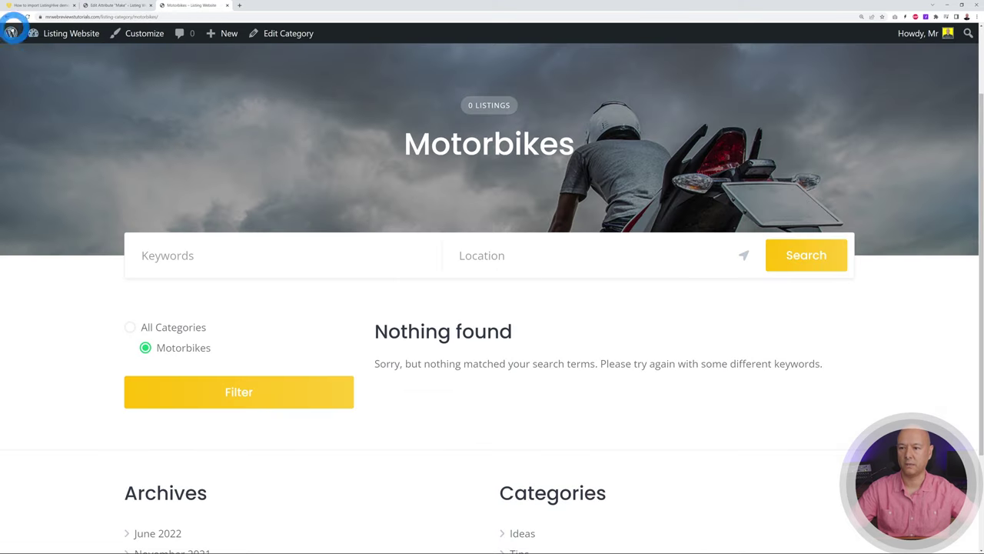
click(7, 16)
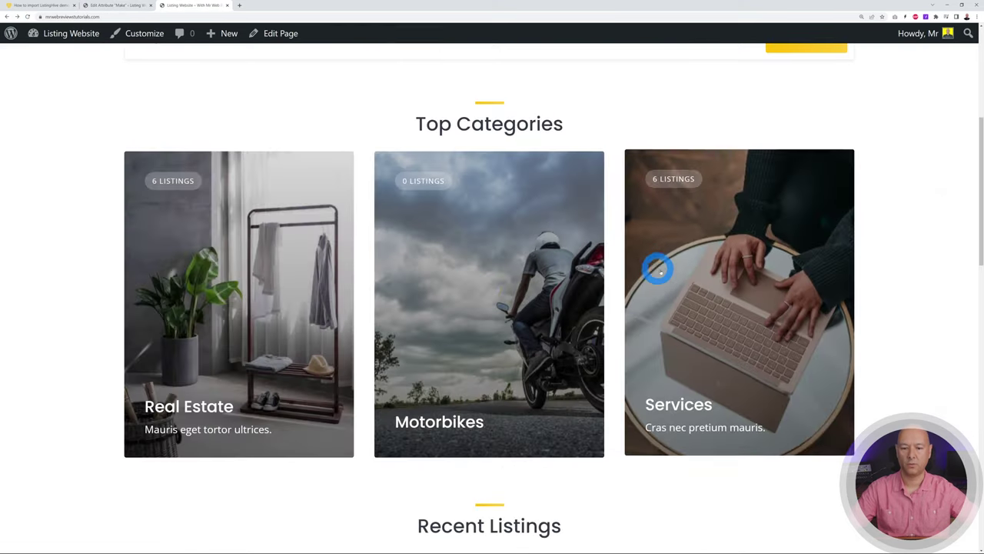
click(239, 338)
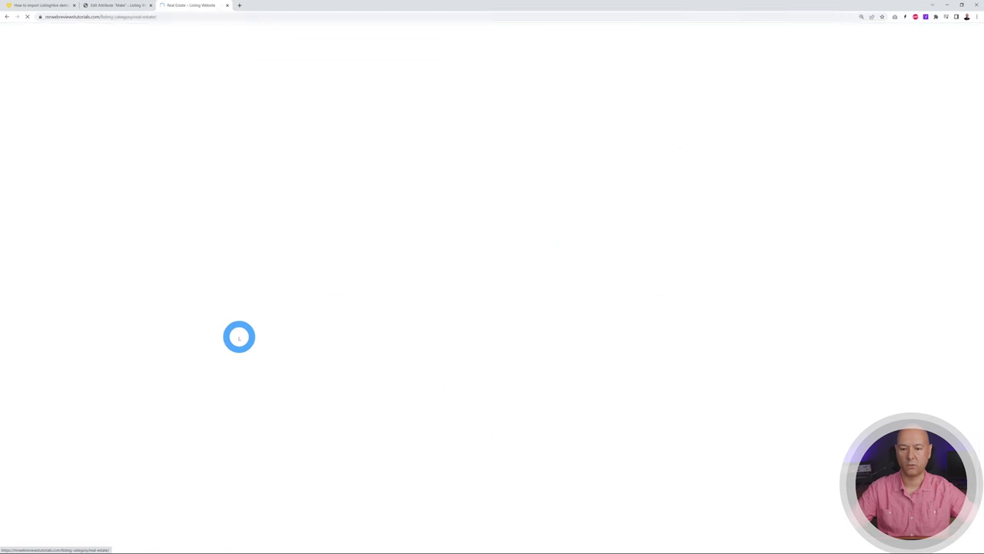
scroll(759, 273, down, 2)
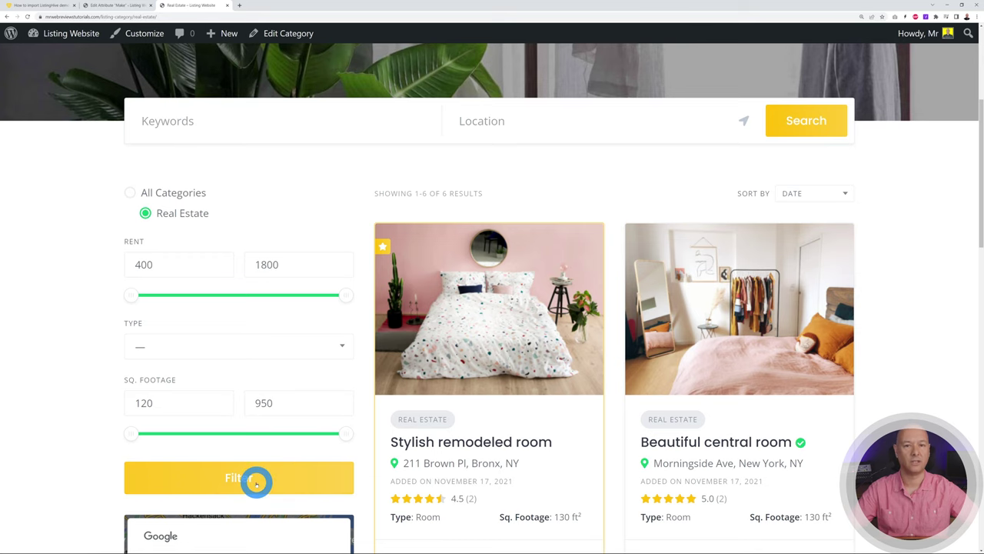
click(119, 6)
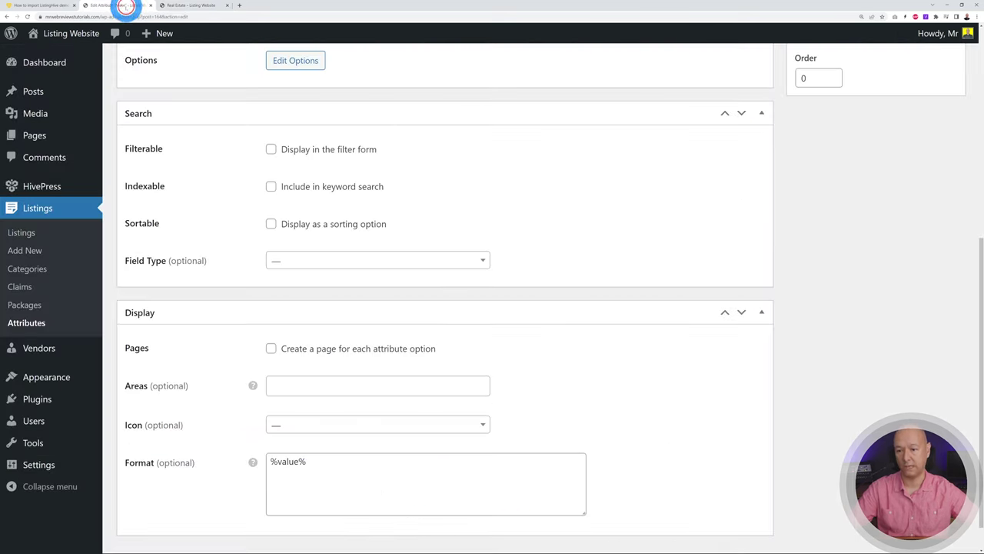
Make the Make attribute Filterable, Indexable and Sortable with Checkboxes as its search field type
click(270, 149)
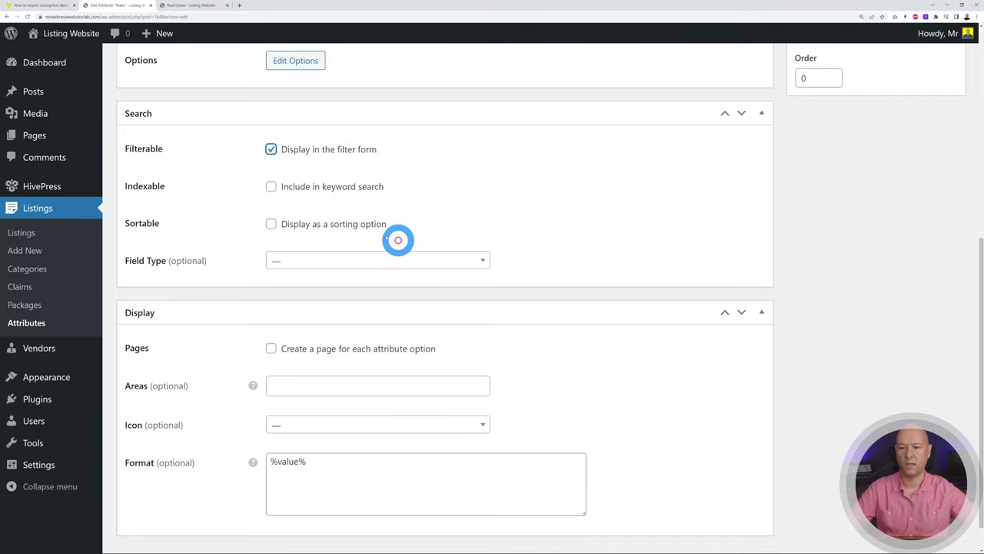
click(270, 186)
click(271, 224)
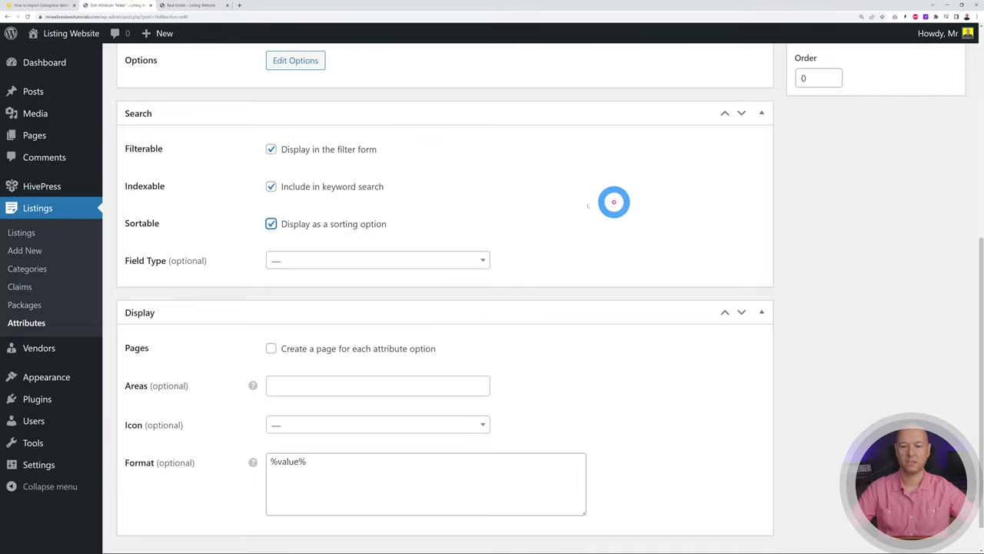
click(481, 258)
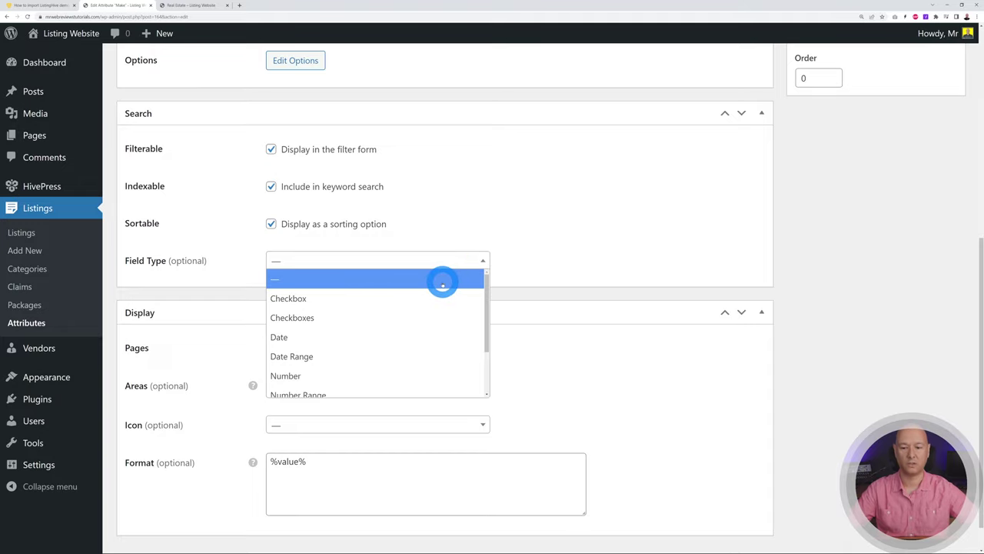
click(391, 318)
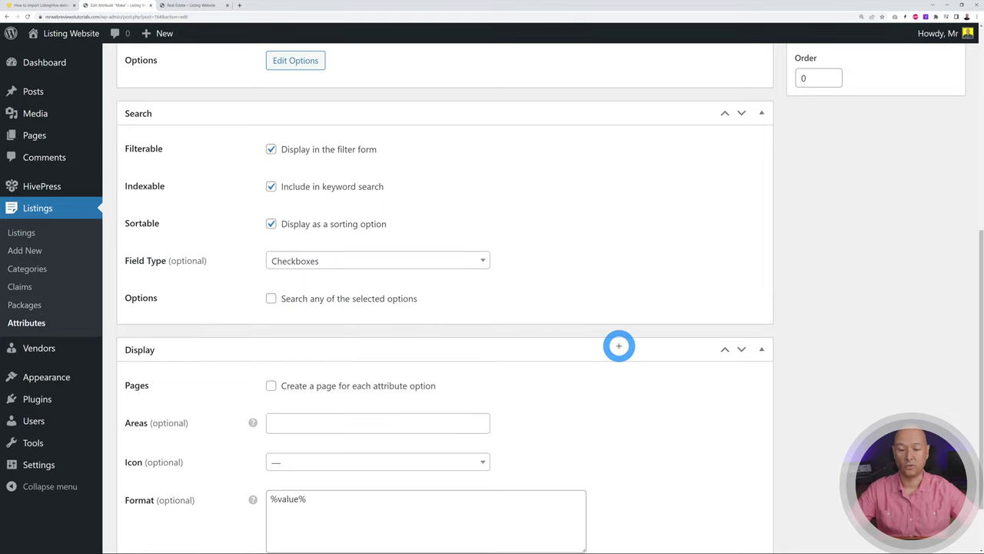
scroll(618, 325, down, 2)
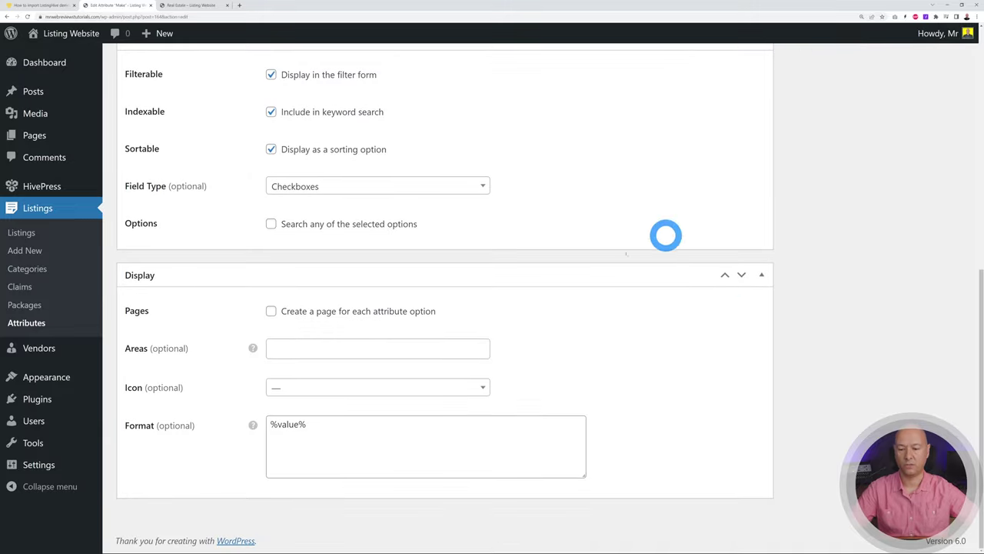
Set the Make attribute's icon to motorcycle
click(480, 389)
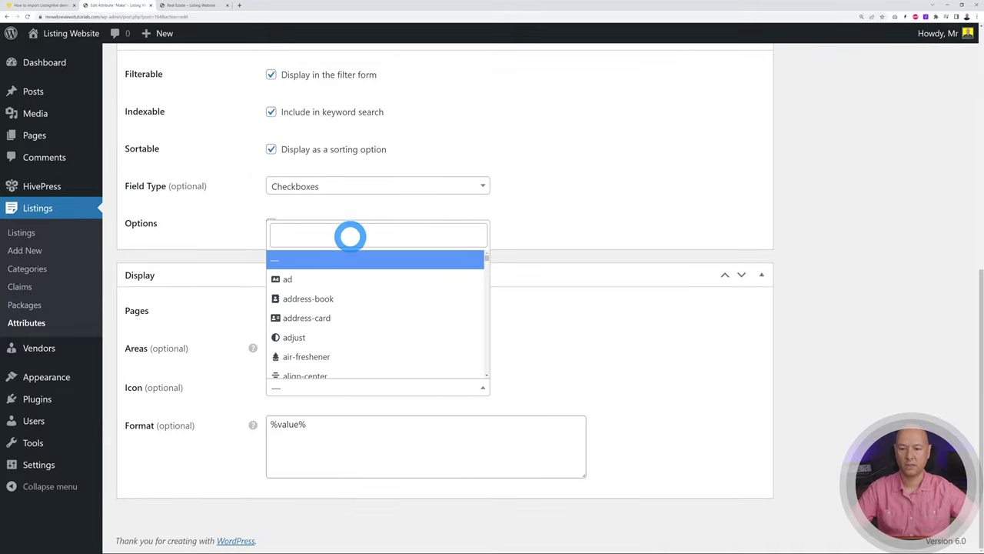
click(350, 237)
text(mot)
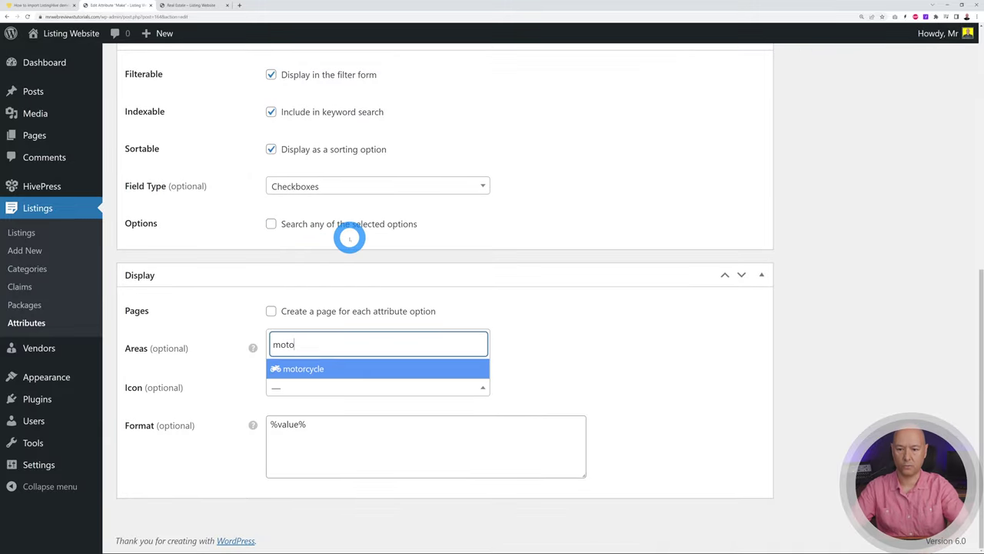
text(o)
key(BackSpace)
key(BackSpace)
text(to)
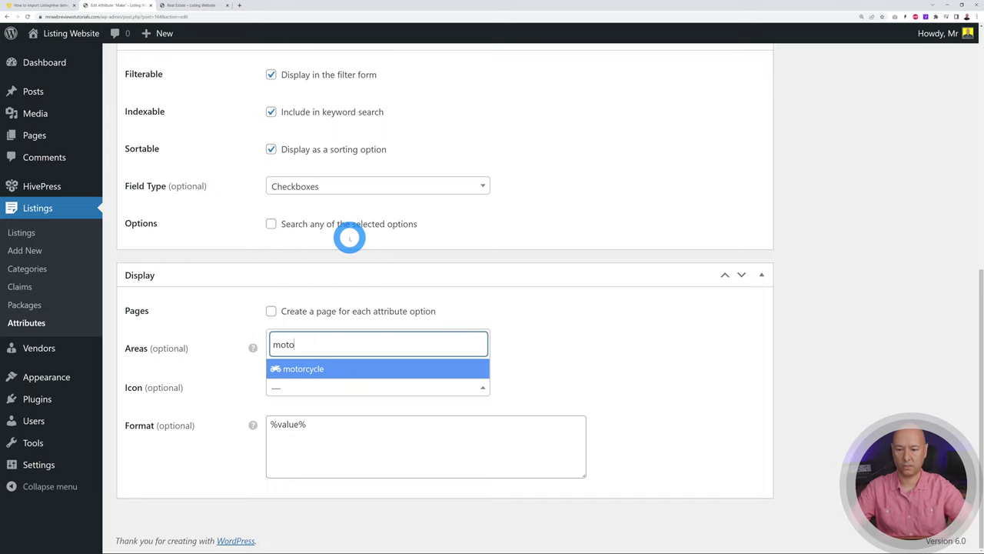
click(316, 369)
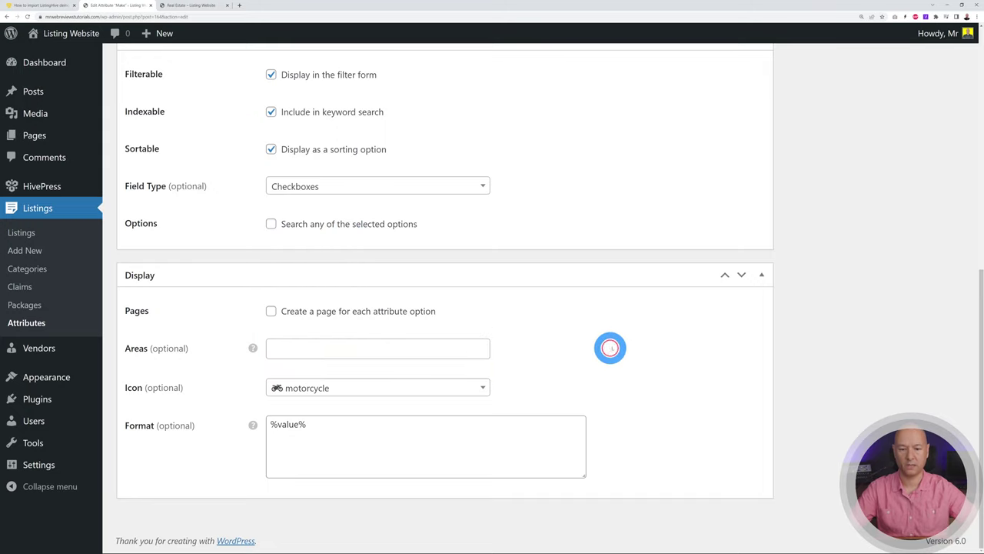
scroll(617, 341, up, 6)
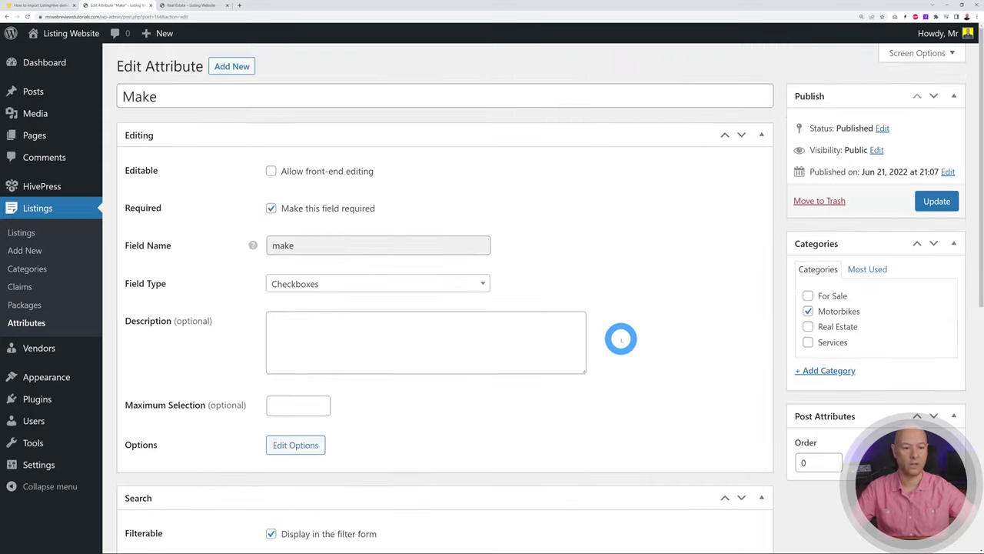
Update the Make attribute and view the site's Real Estate page
click(932, 203)
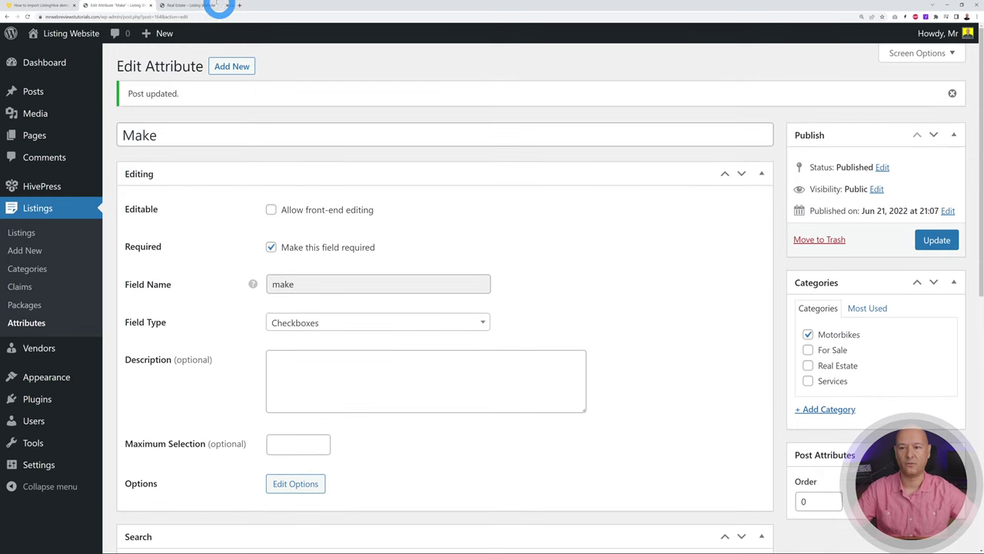
click(194, 6)
scroll(339, 229, up, 4)
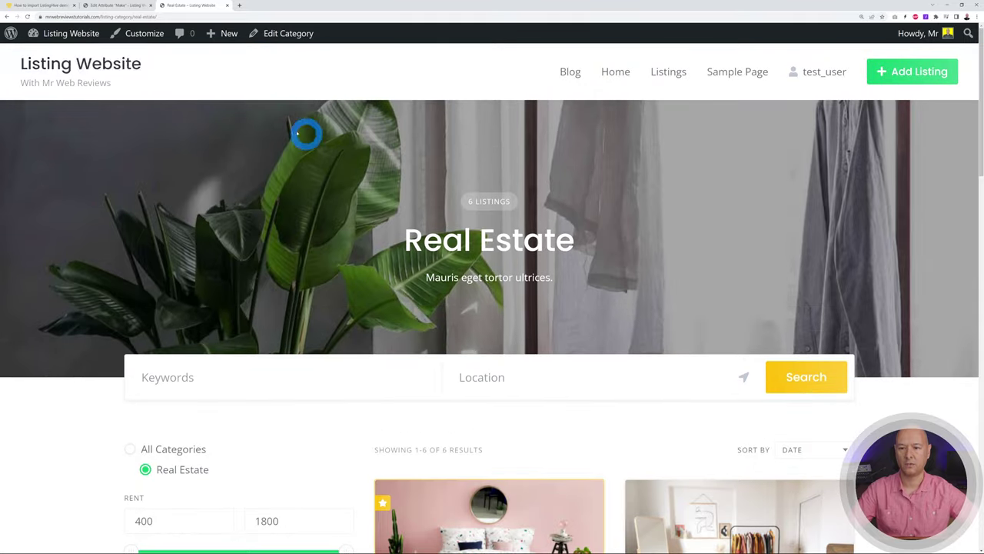
Go from the site's home page to the Motorbikes category page
click(114, 67)
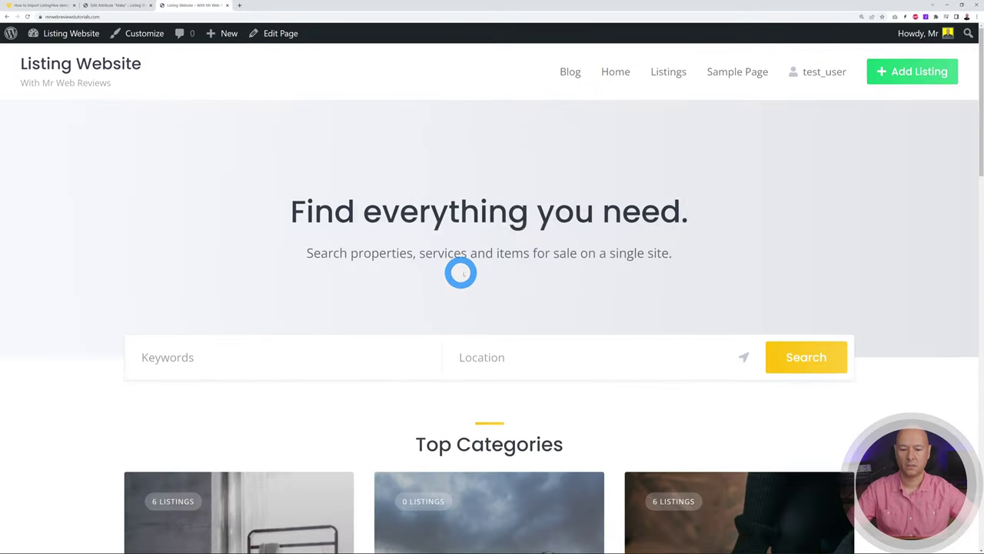
scroll(459, 270, down, 5)
click(479, 389)
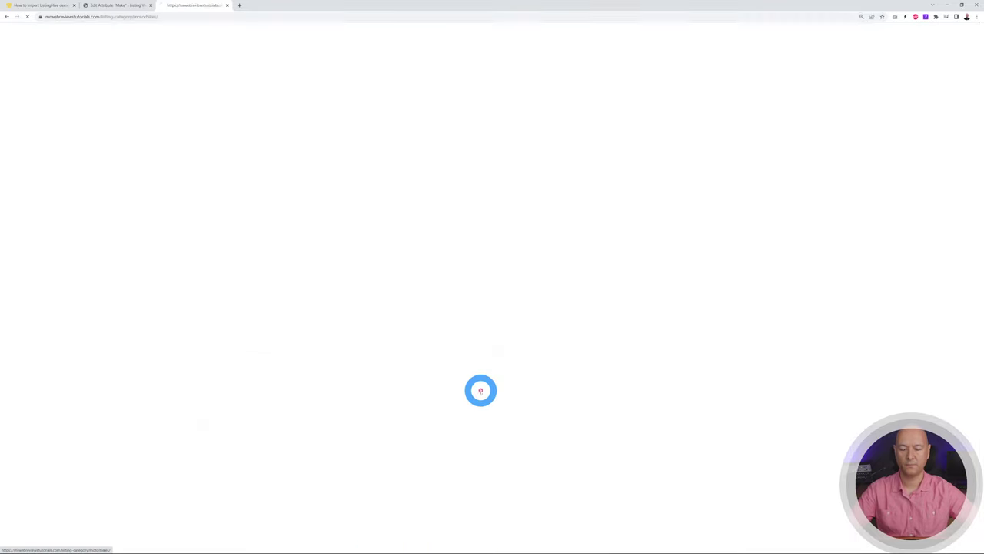
scroll(690, 357, down, 3)
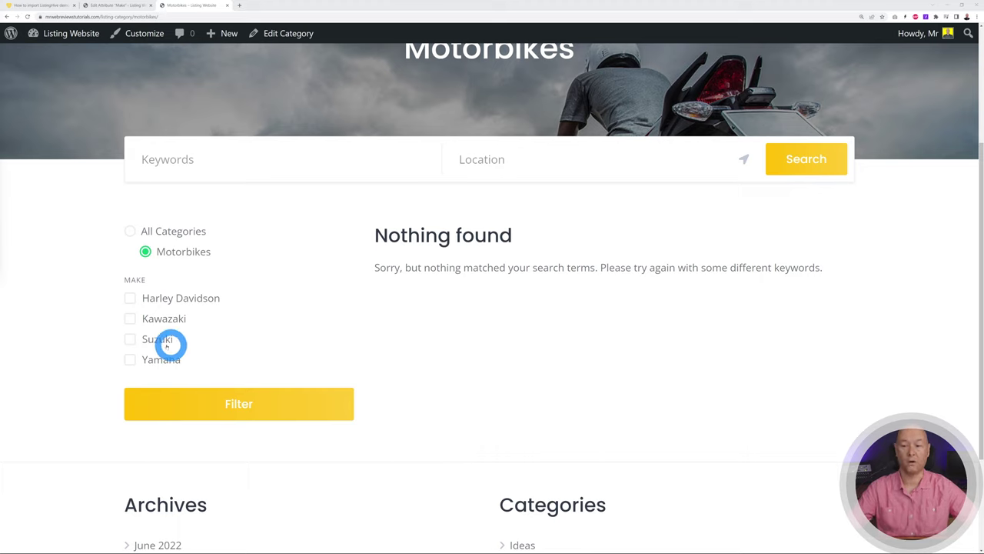
Filter Motorbikes by Suzuki and Kawazaki, then return to the Make attribute editor
click(129, 339)
click(131, 321)
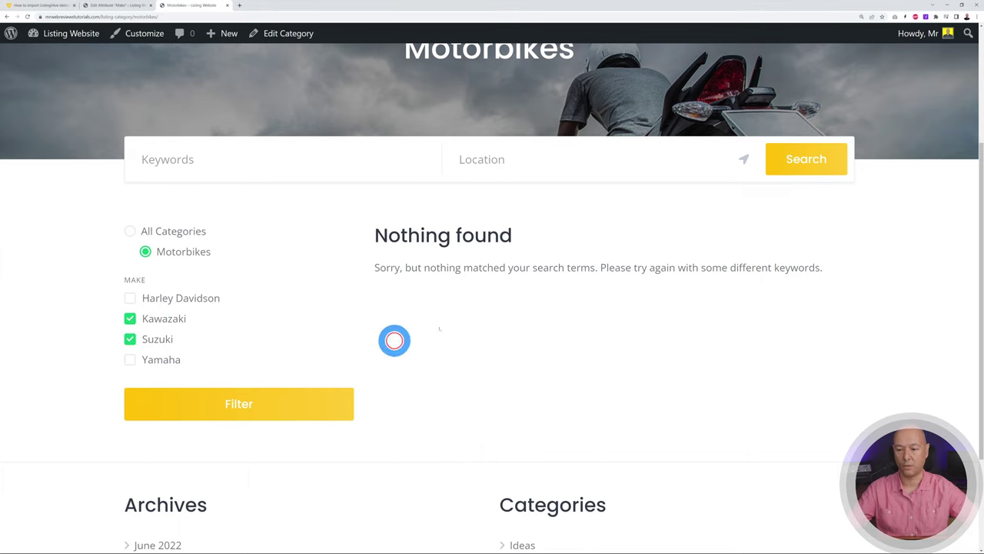
click(242, 402)
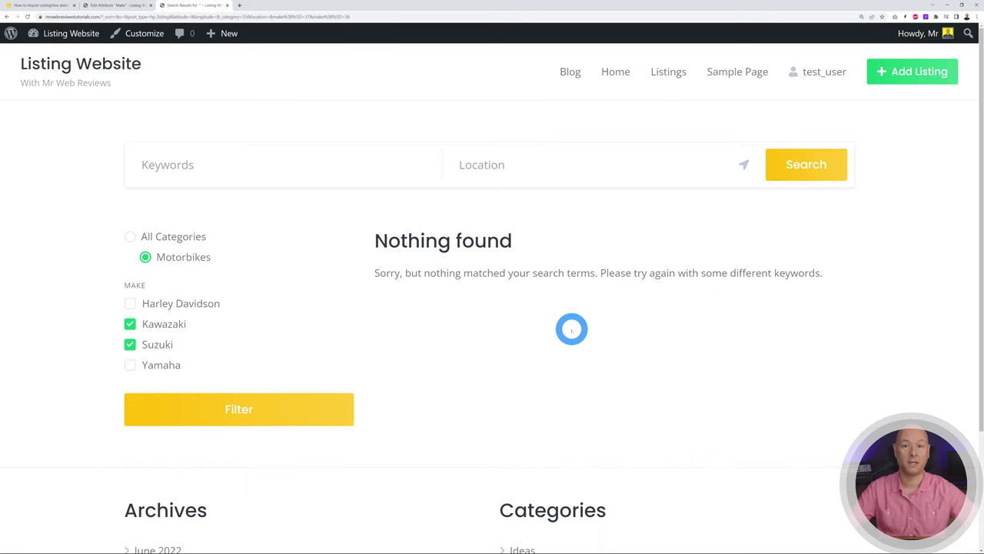
click(121, 6)
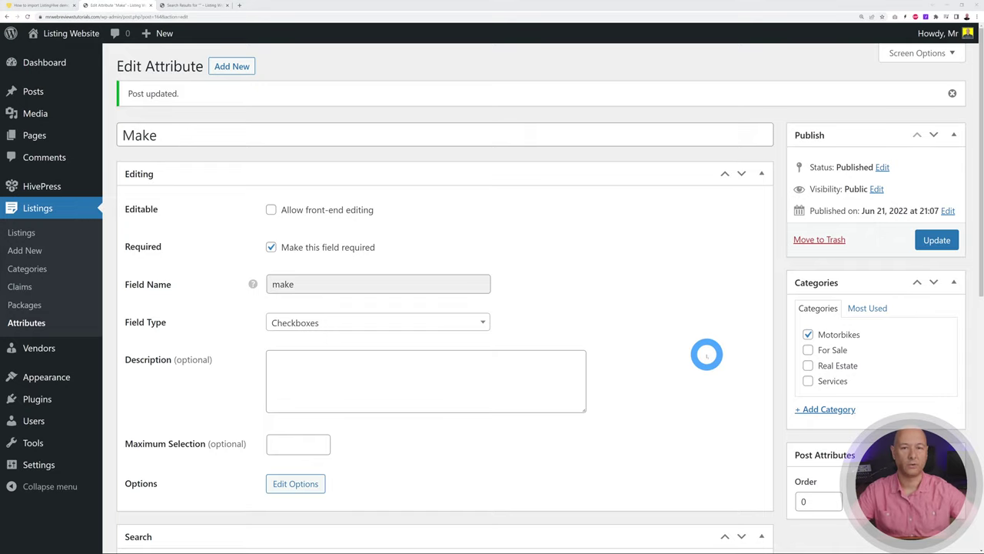
Give the Make attribute order 1, update it, and open Listings > Attributes
click(807, 501)
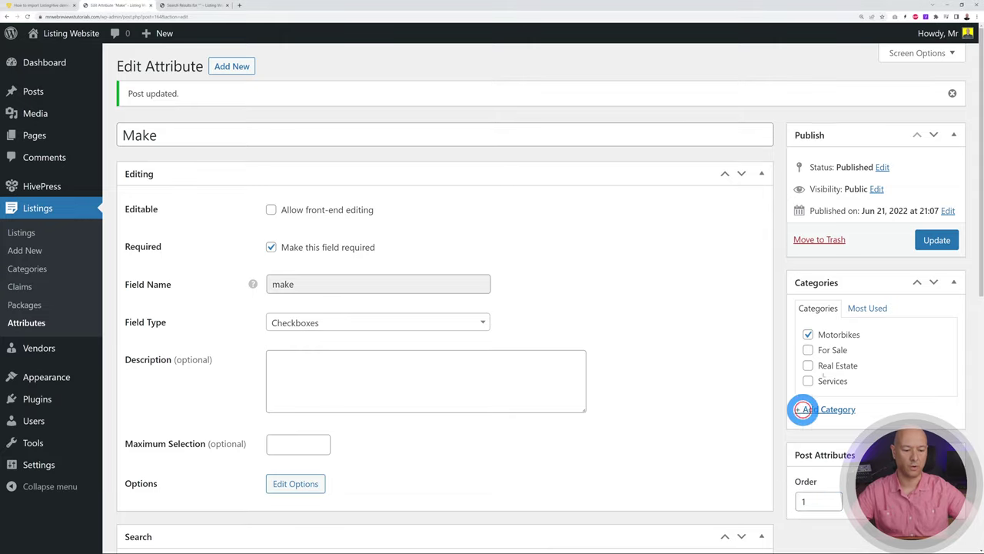
click(936, 240)
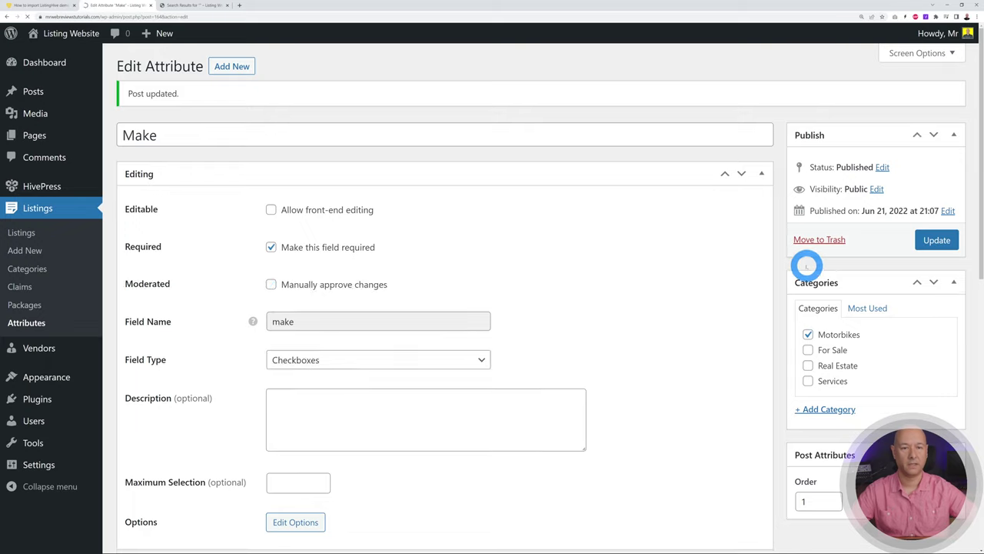
click(35, 325)
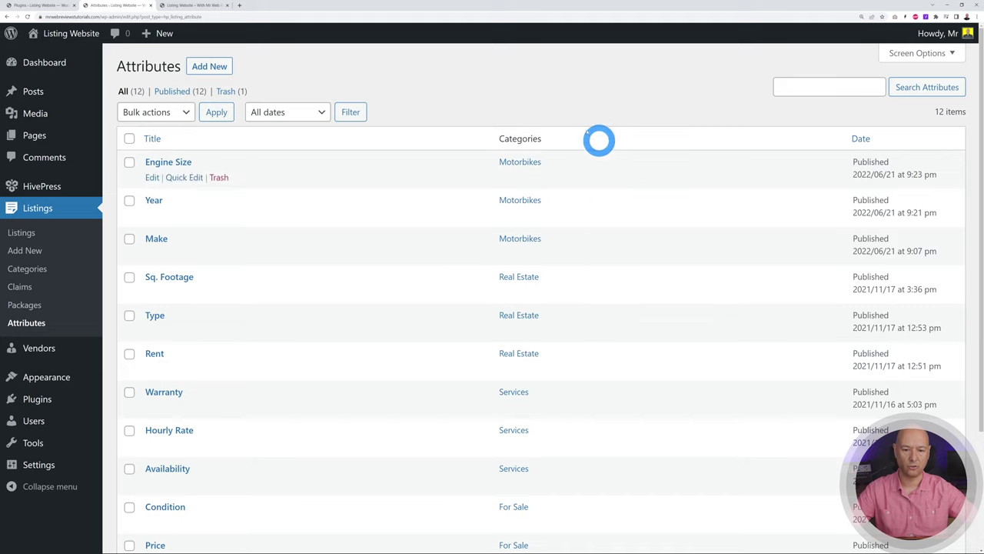
Open the Motorbikes category card from the site's home page
click(201, 6)
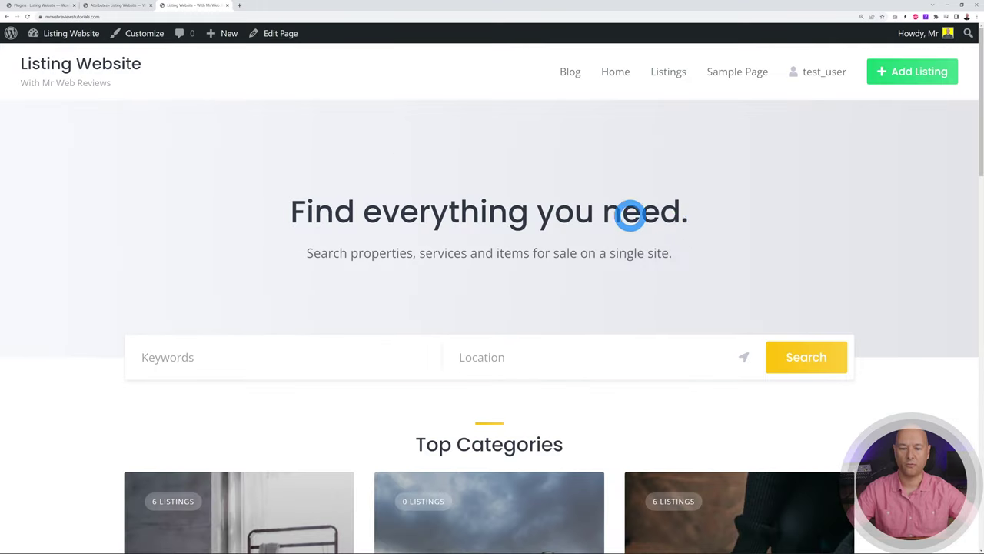
scroll(576, 236, down, 3)
scroll(576, 235, down, 3)
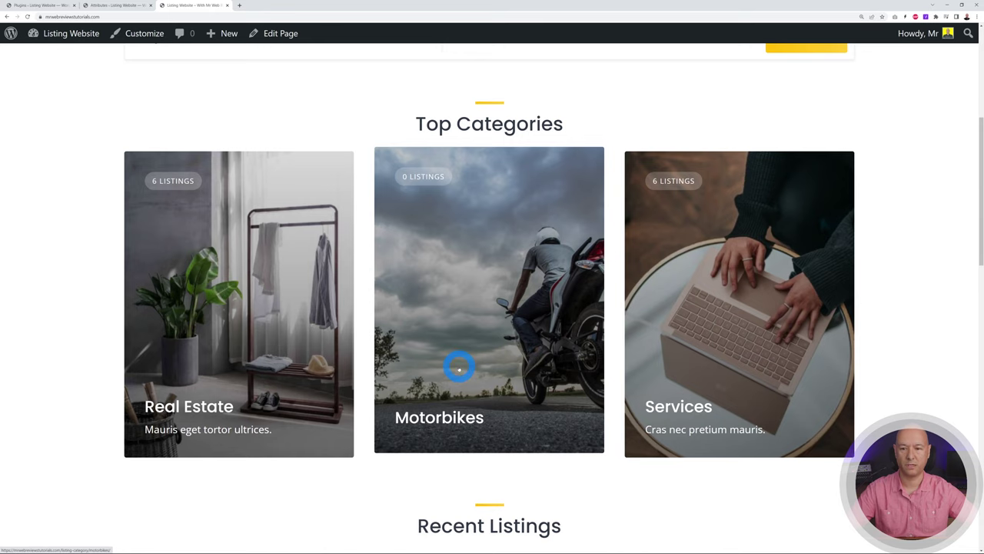
click(458, 366)
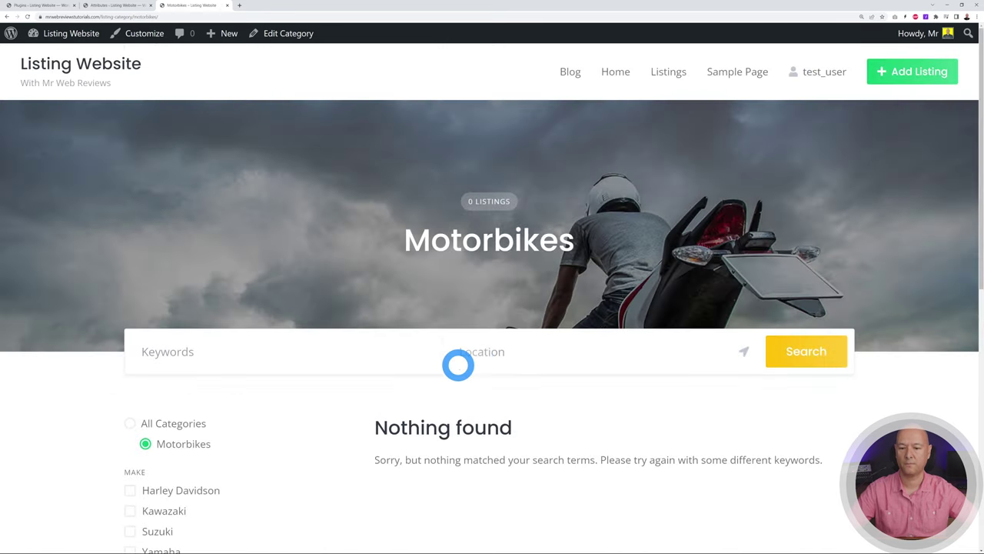
scroll(465, 360, down, 3)
scroll(477, 356, down, 1)
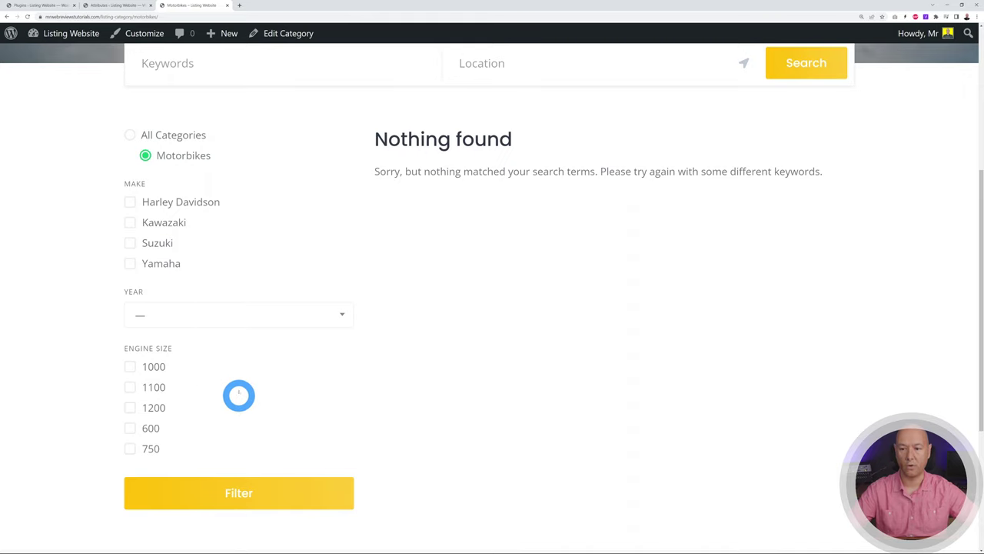
Inspect the Year dropdown choices and the Engine Size filters without selecting anything
click(275, 316)
scroll(269, 395, down, 2)
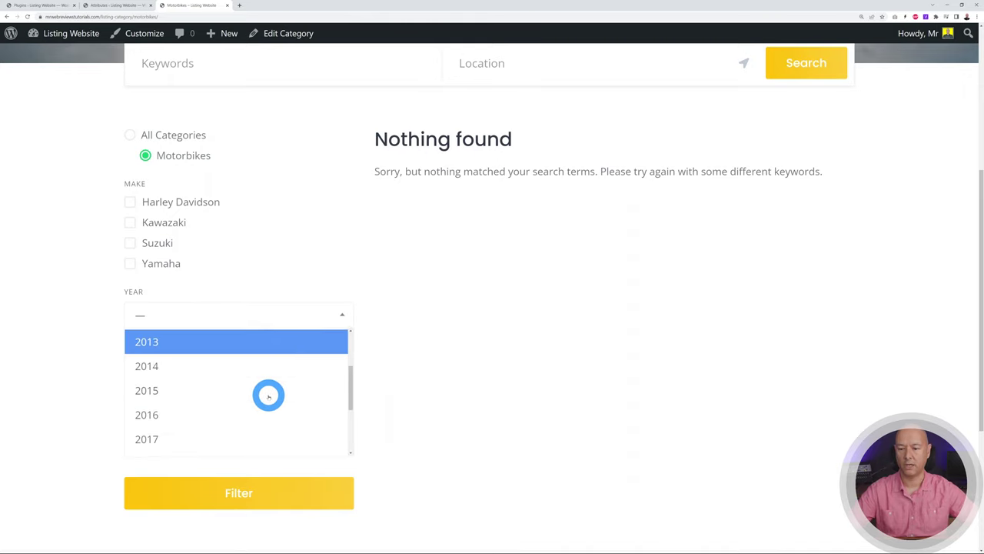
scroll(269, 395, down, 1)
click(432, 334)
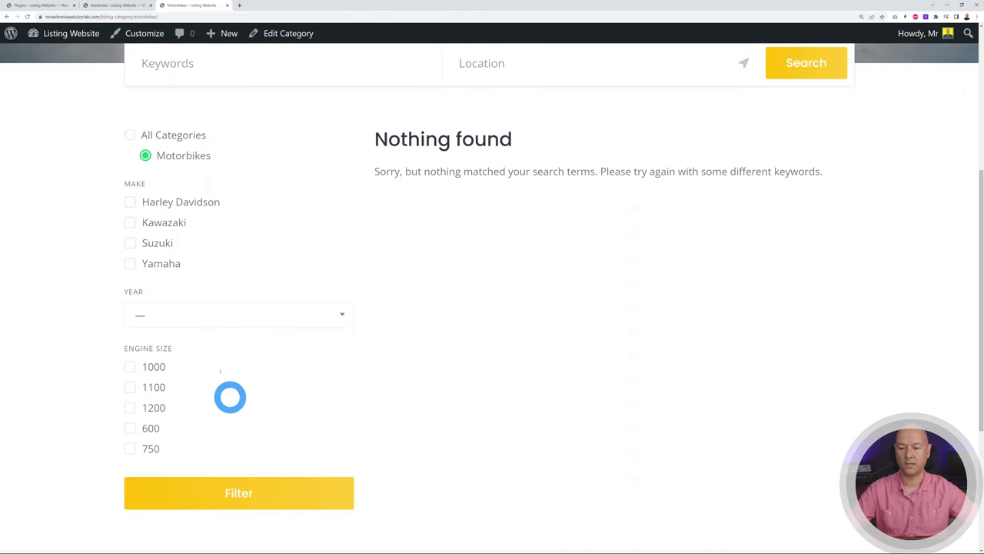
scroll(485, 372, up, 1)
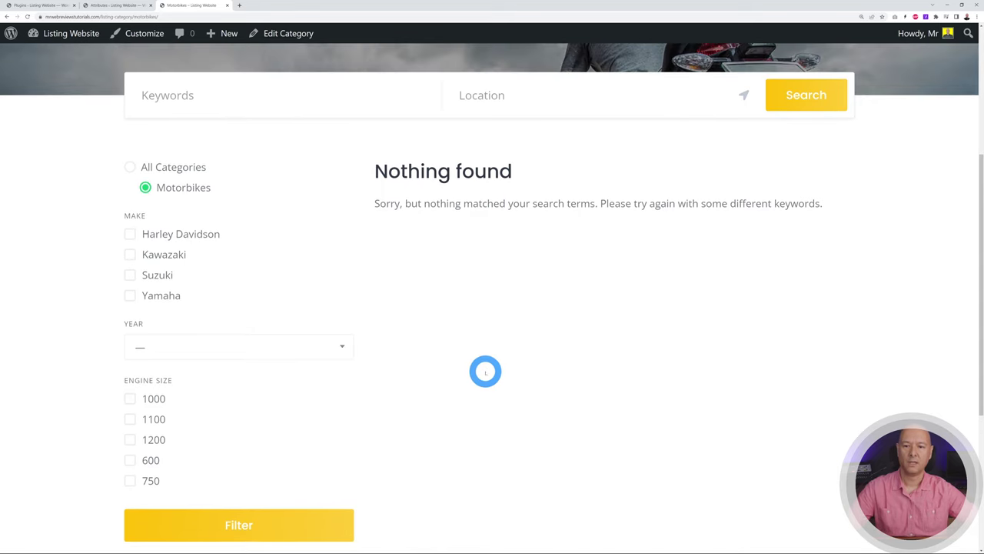
scroll(485, 371, up, 1)
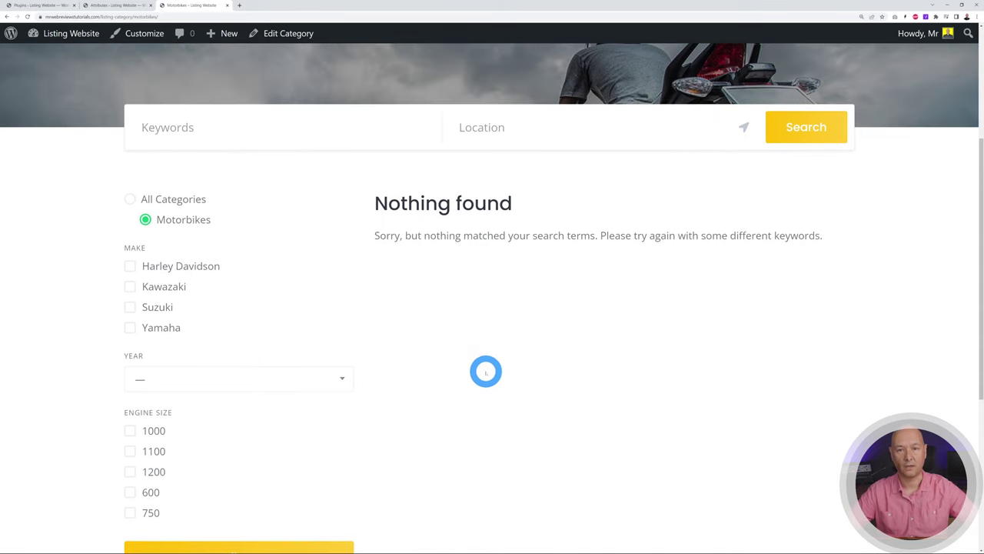
scroll(485, 371, up, 1)
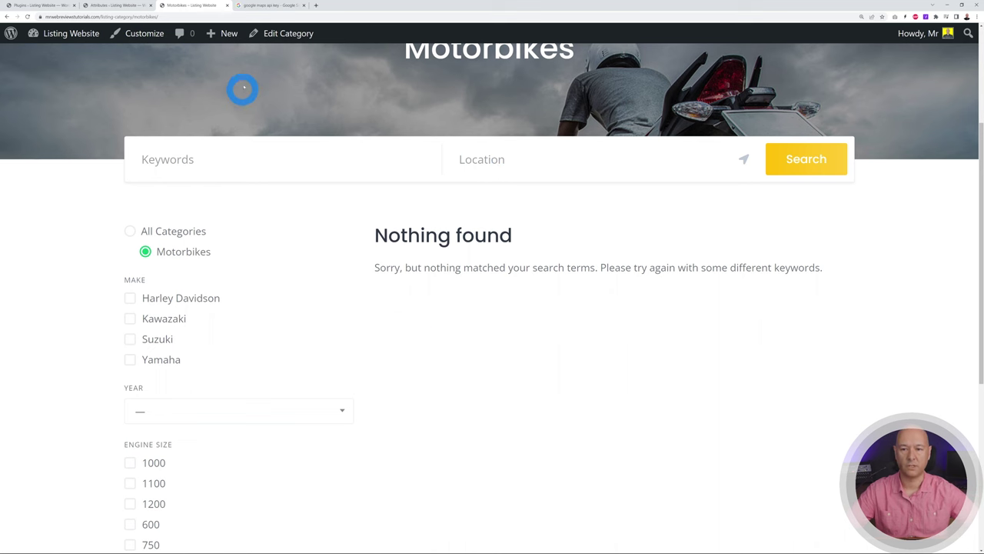
Open Google's API key guide from the search results and follow its link to the Credentials page
click(264, 7)
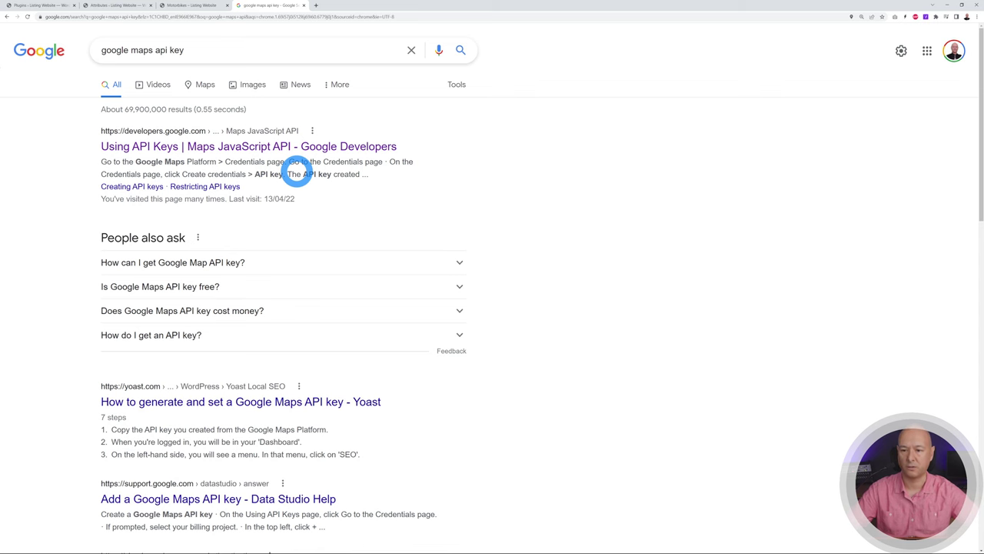
click(292, 150)
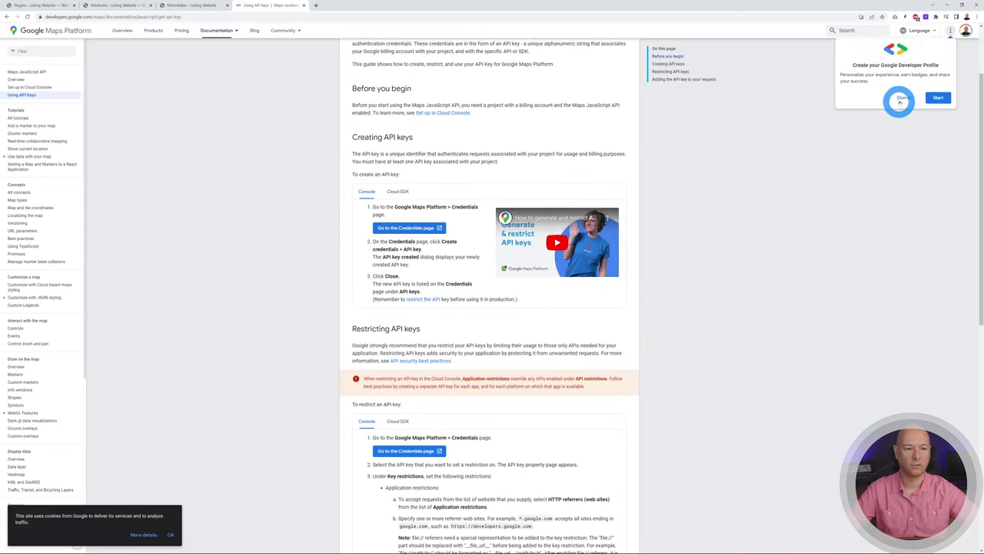
click(902, 97)
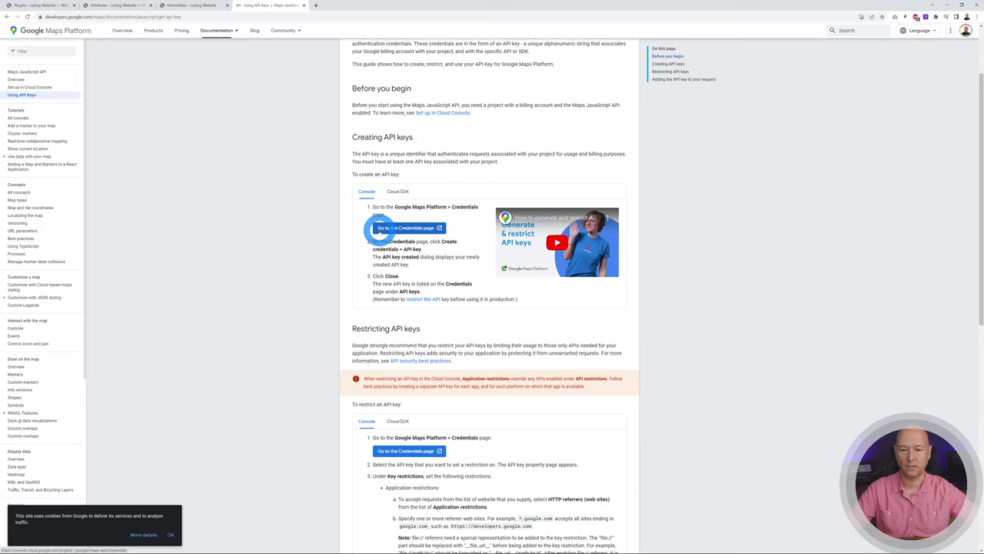
click(409, 228)
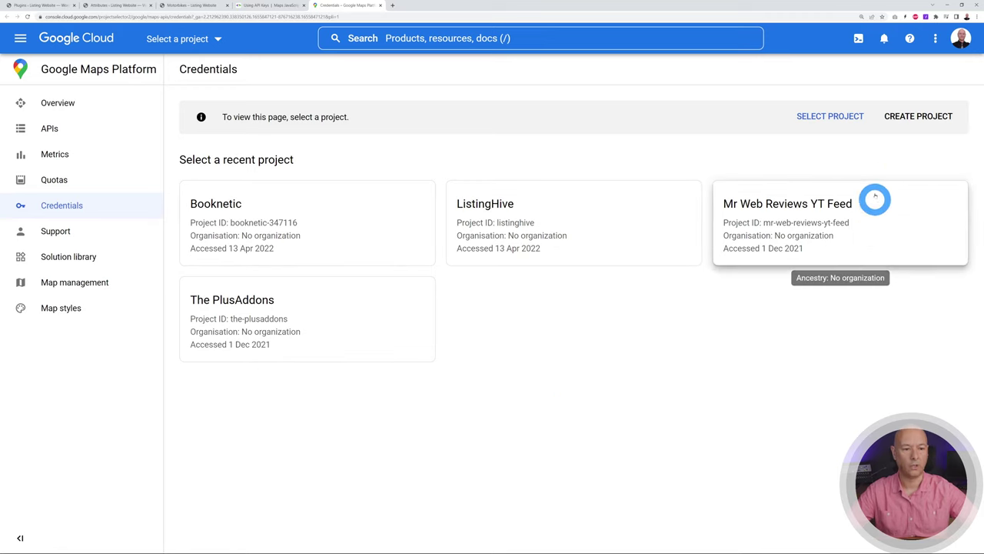
Start a new Google Cloud project, name it 'Listing Hive', and create it
click(920, 116)
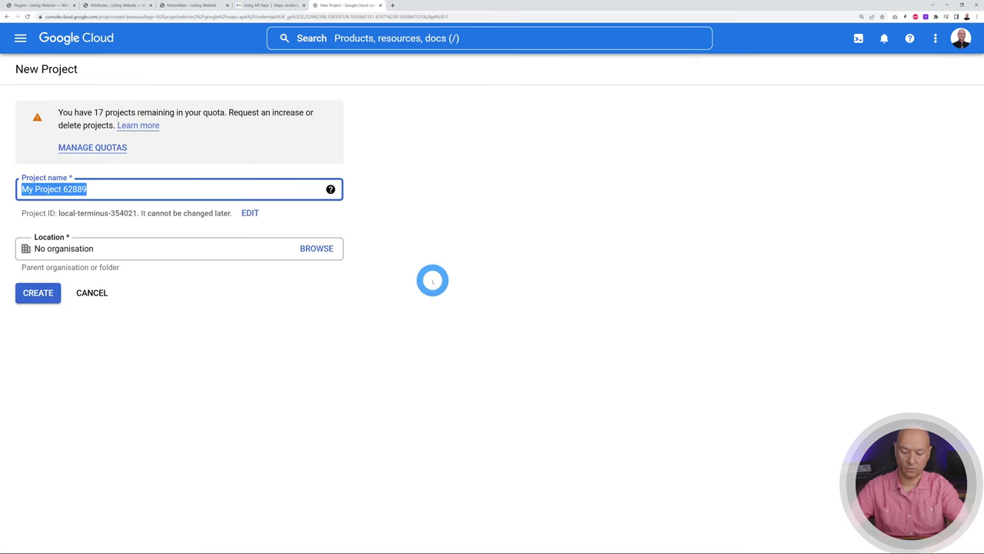
text(Listing Hive)
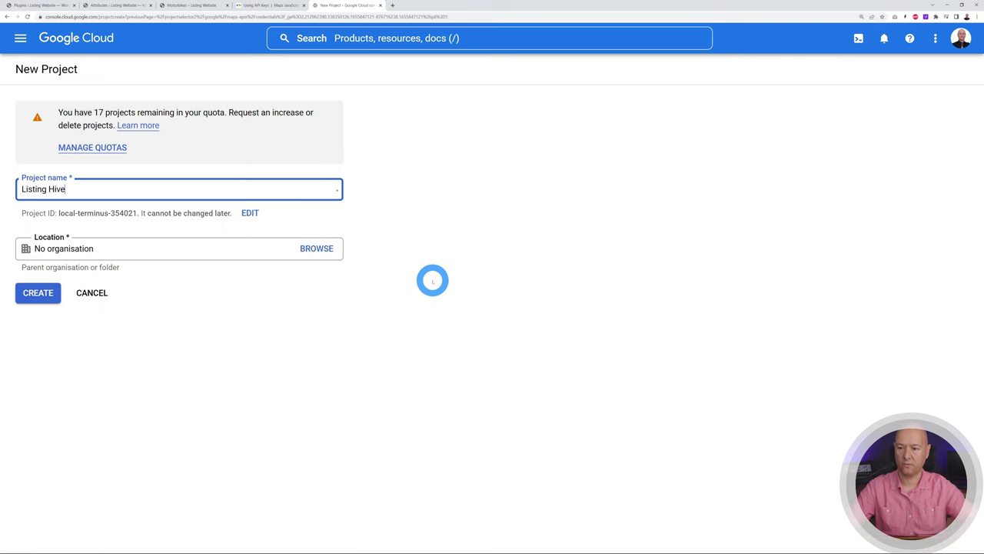
click(39, 295)
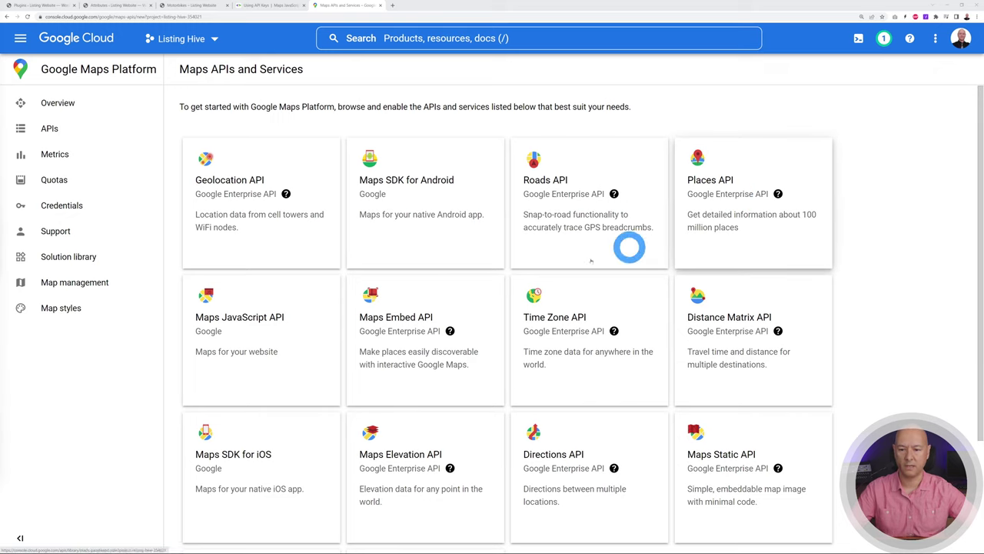
Enable the Places API, Maps JavaScript API and Geocoding API from the Maps API catalogue
scroll(285, 339, down, 2)
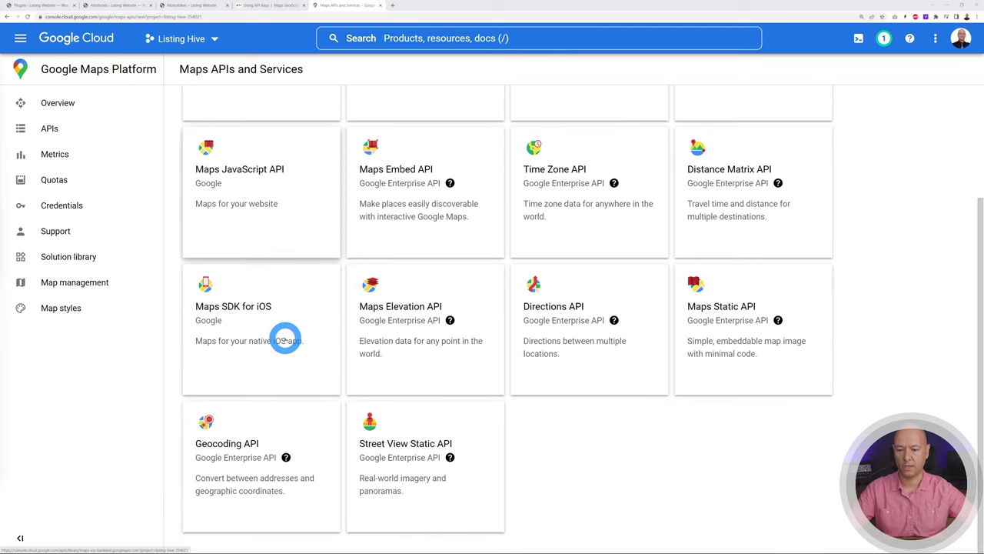
scroll(712, 477, up, 2)
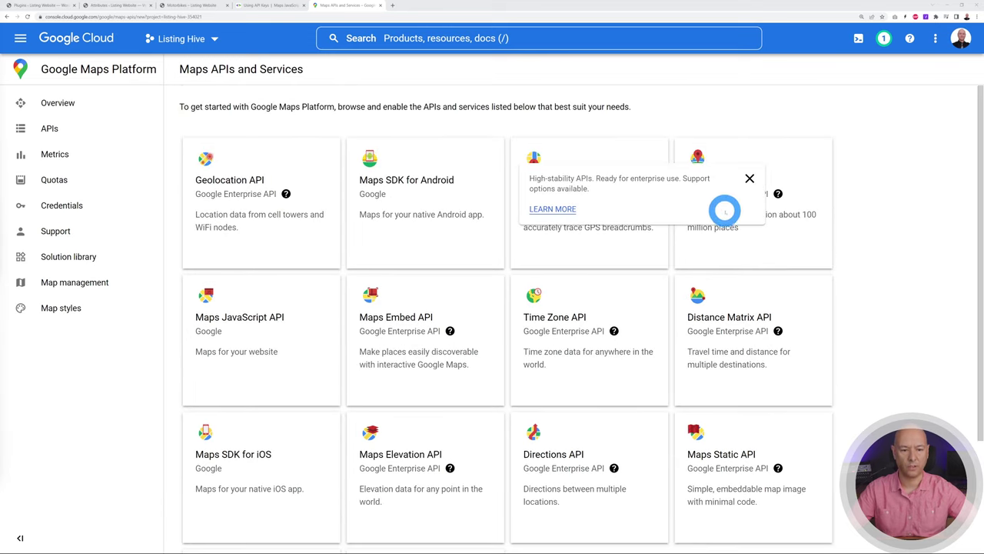
click(715, 179)
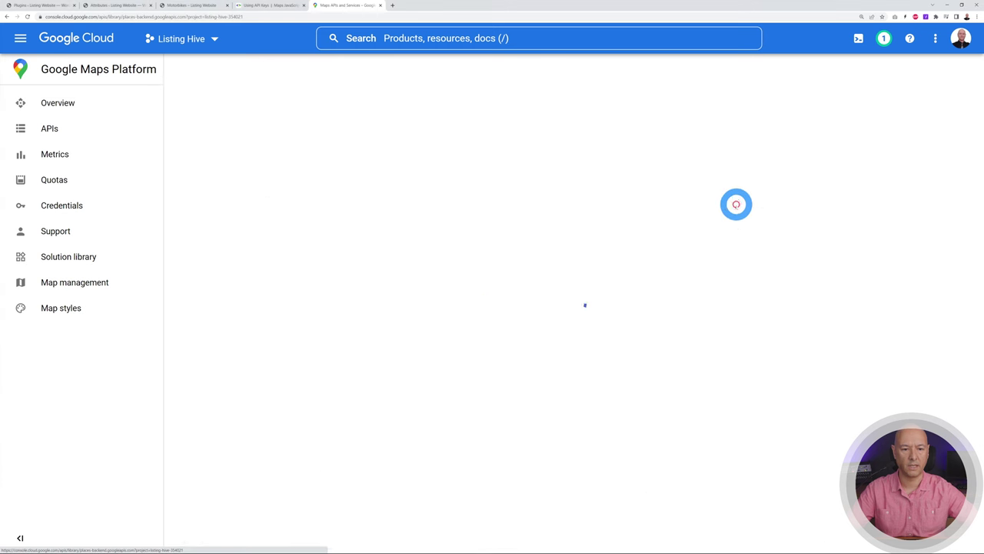
click(153, 203)
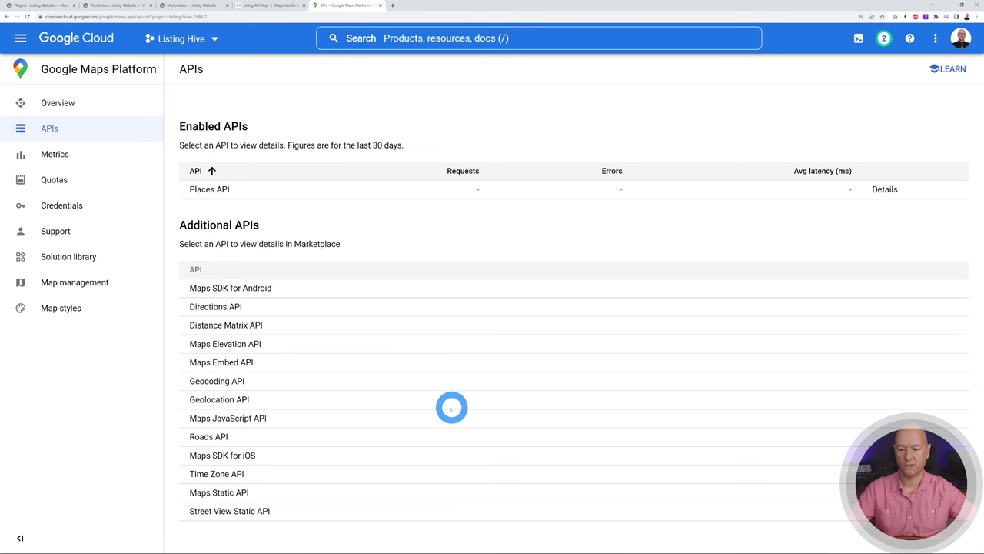
click(233, 419)
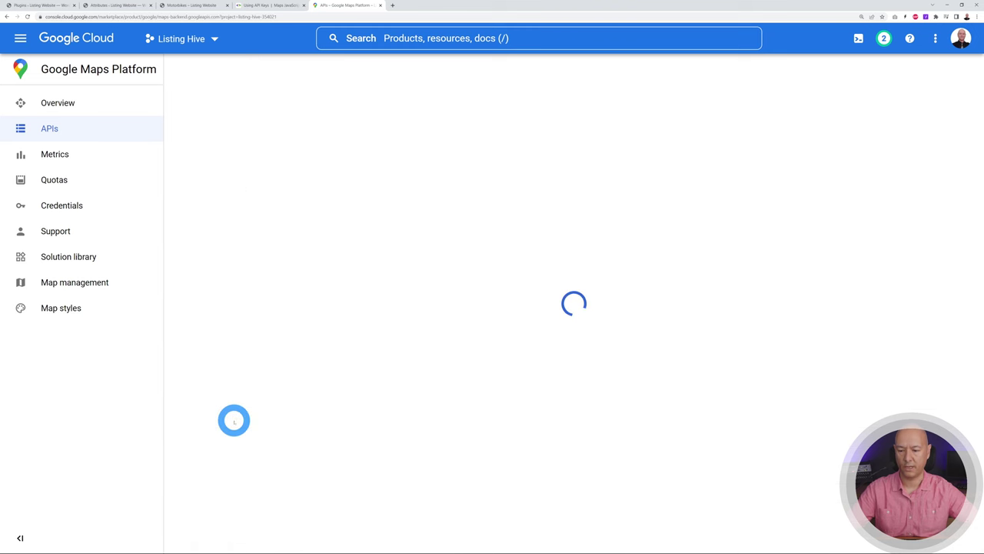
click(151, 206)
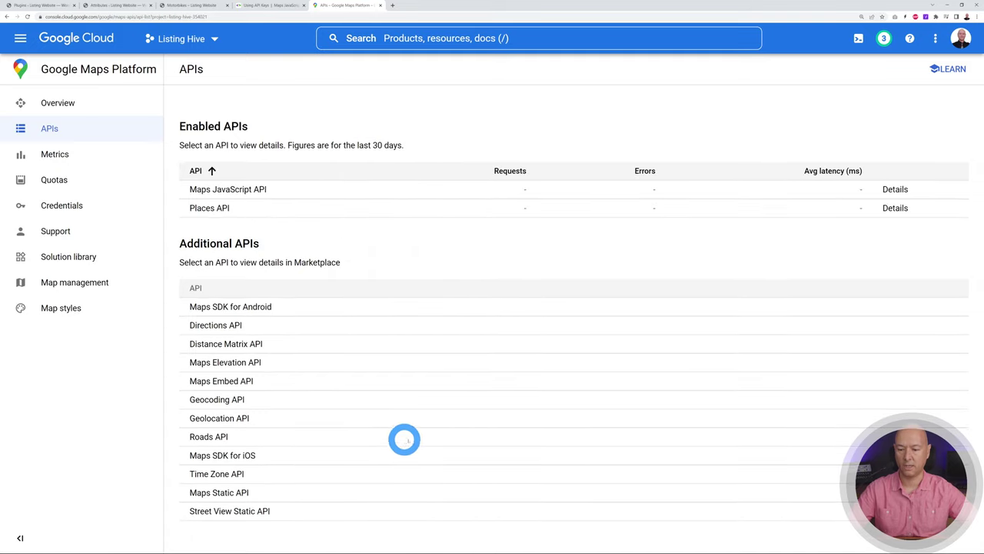
click(213, 399)
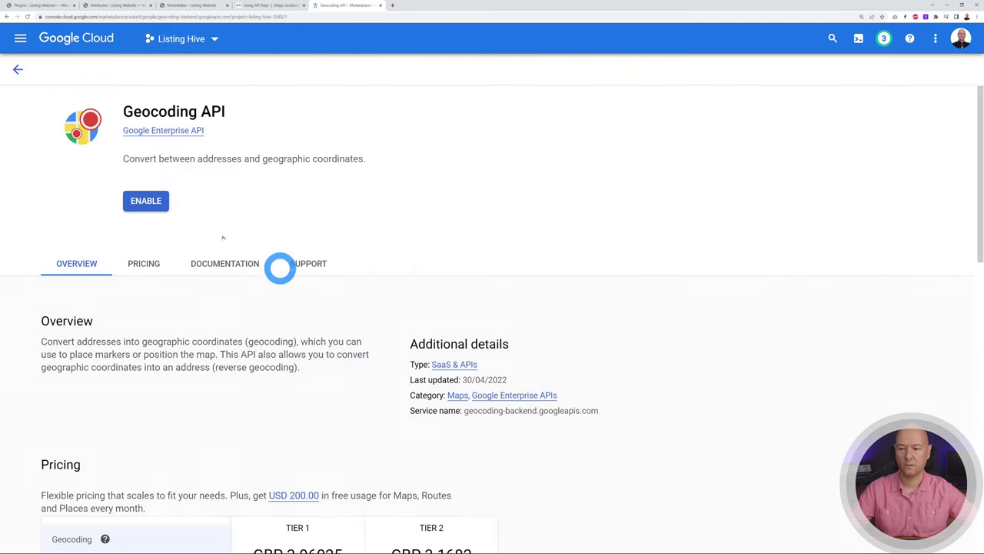
click(147, 201)
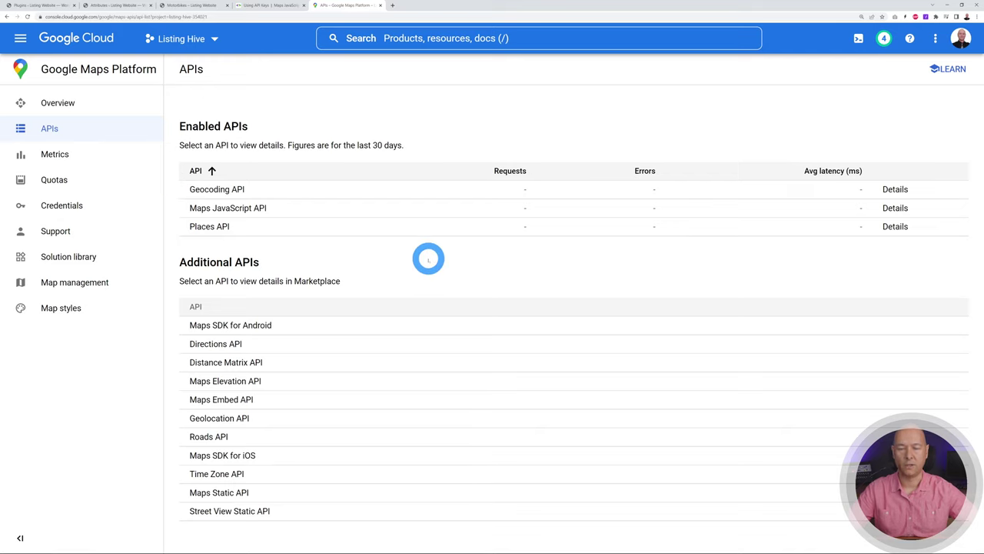
Create an API key under Credentials, dismiss the notice, and open API key 1's edit page
click(67, 206)
click(460, 69)
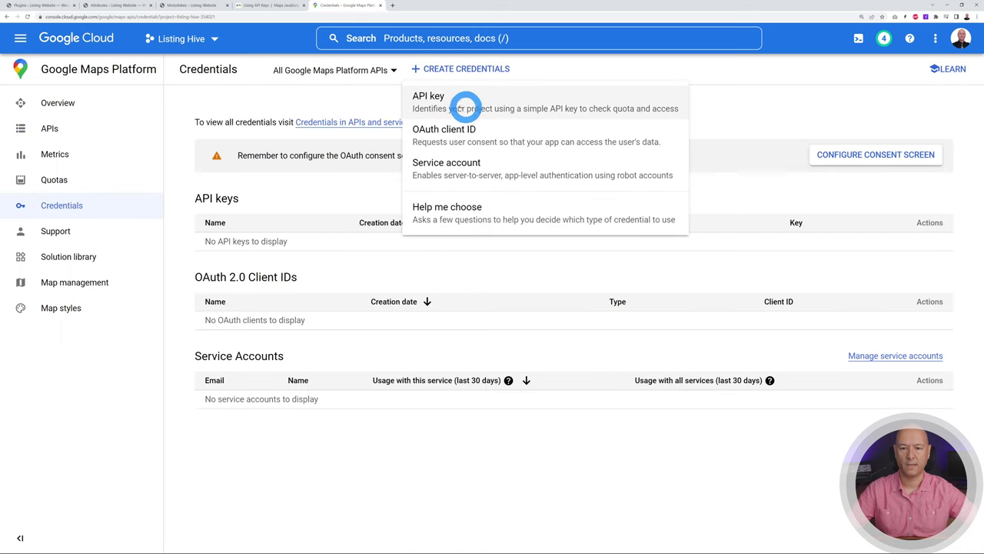
click(429, 97)
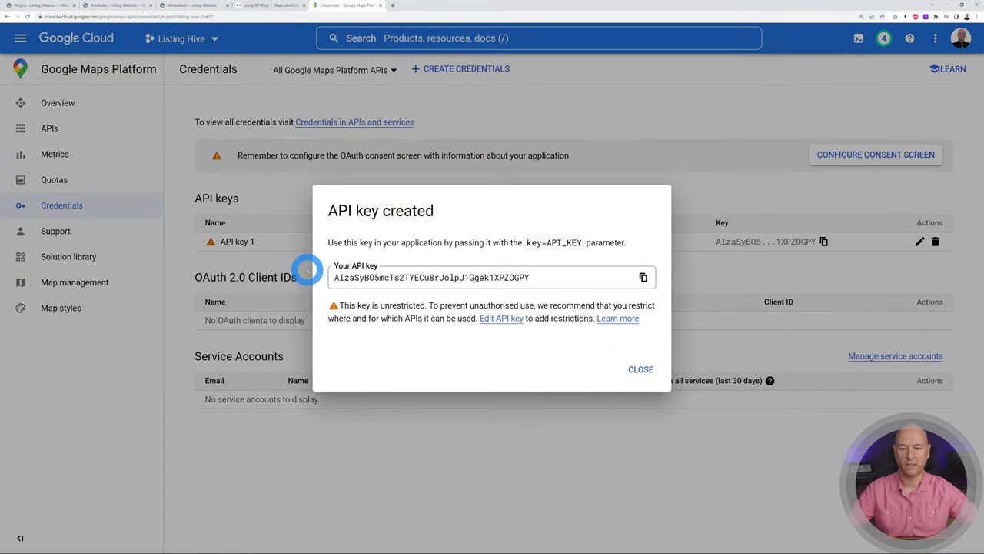
click(637, 369)
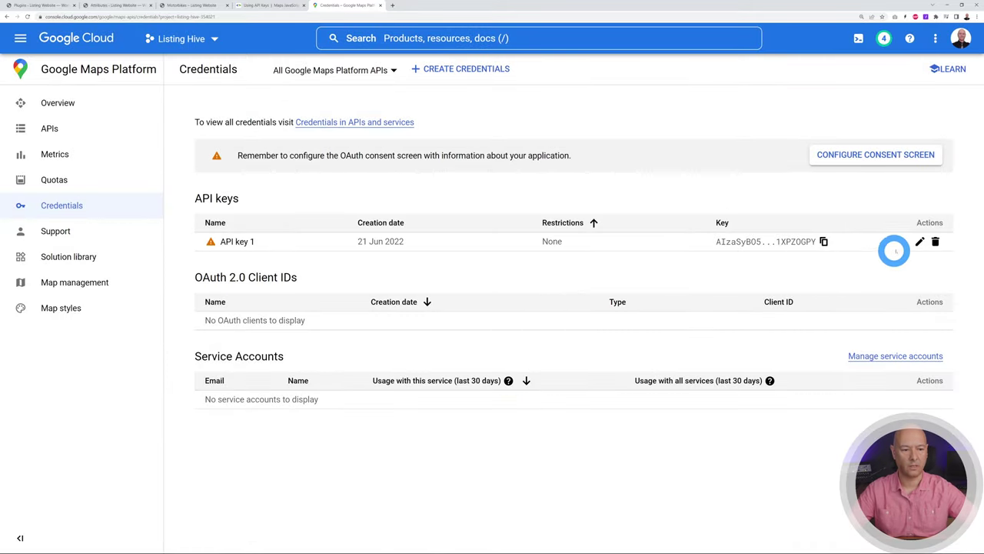
click(920, 242)
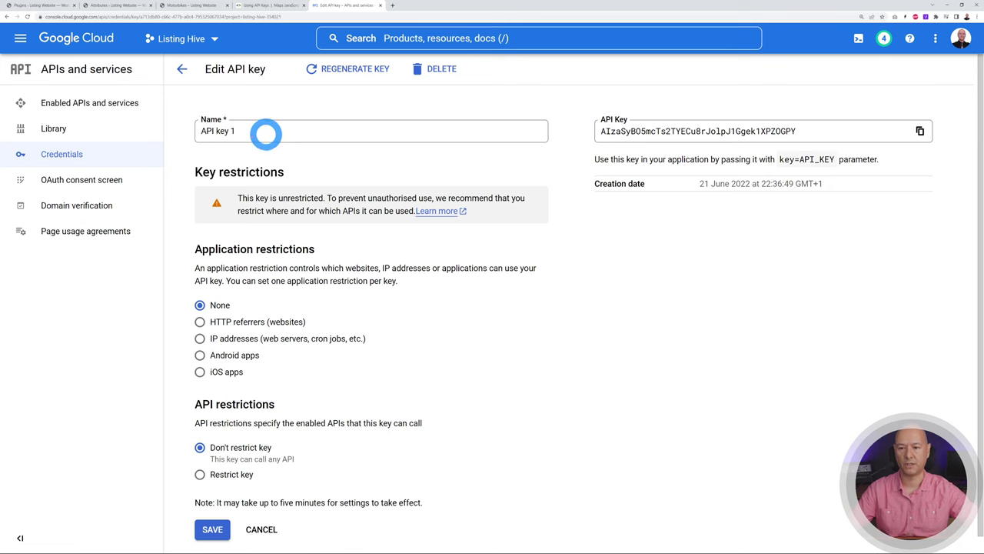
Rename the API key to 'Listing Hive Demo' and restrict it to HTTP referrers (websites)
click(272, 130)
key(ctrl+a)
text(L)
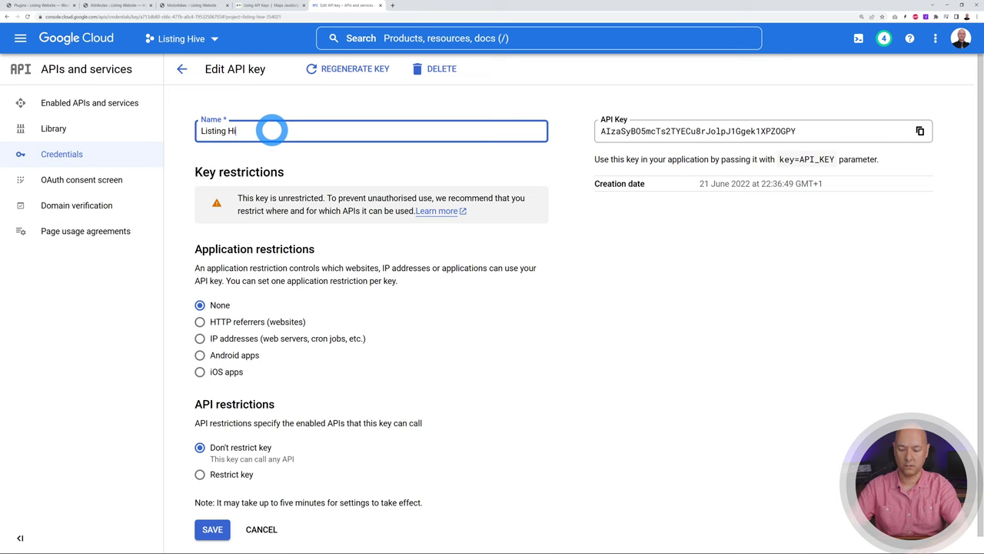
scroll(395, 204, down, 1)
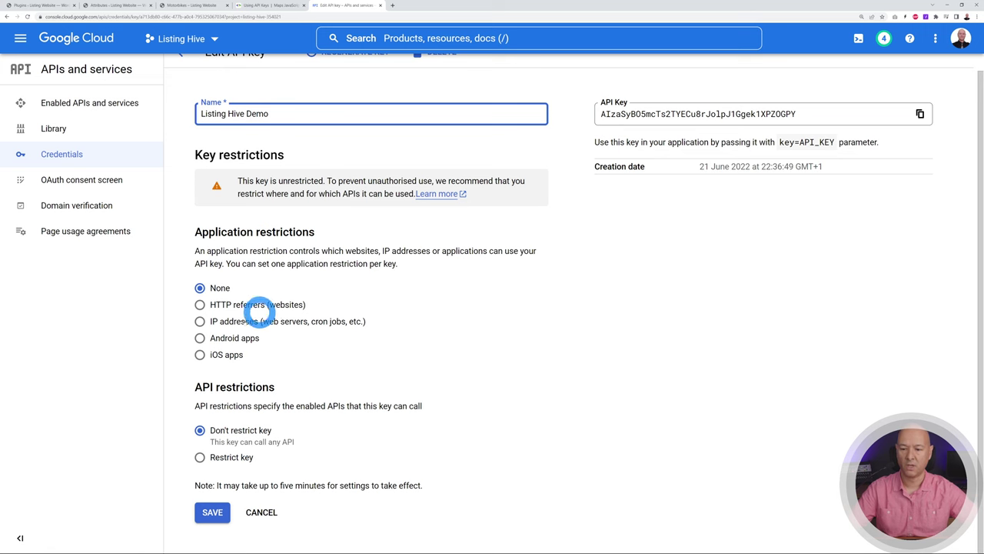
click(200, 305)
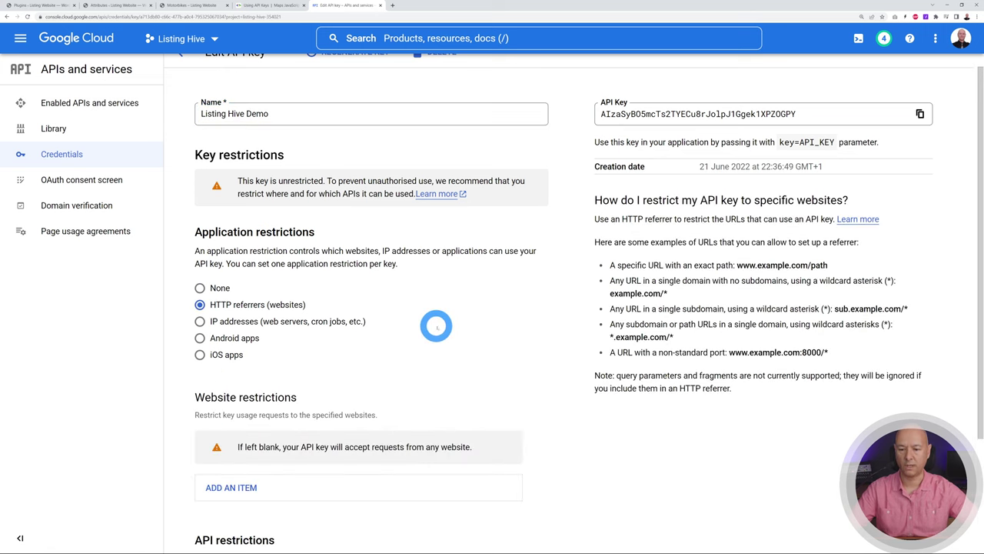
Add the first website referrer, *.mrwebreviewstutorials.com/*, using the domain copied from the site
scroll(431, 308, down, 3)
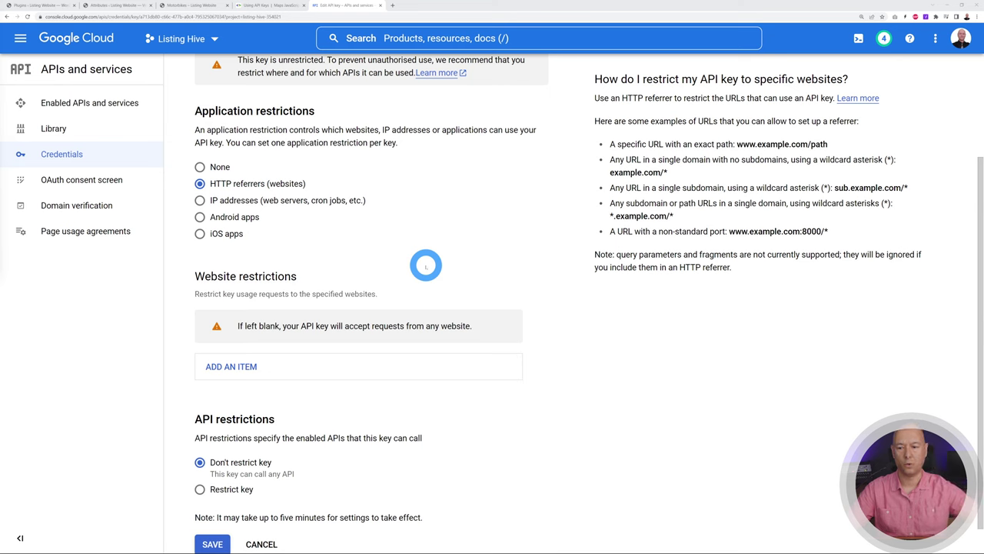
scroll(289, 367, down, 1)
click(254, 335)
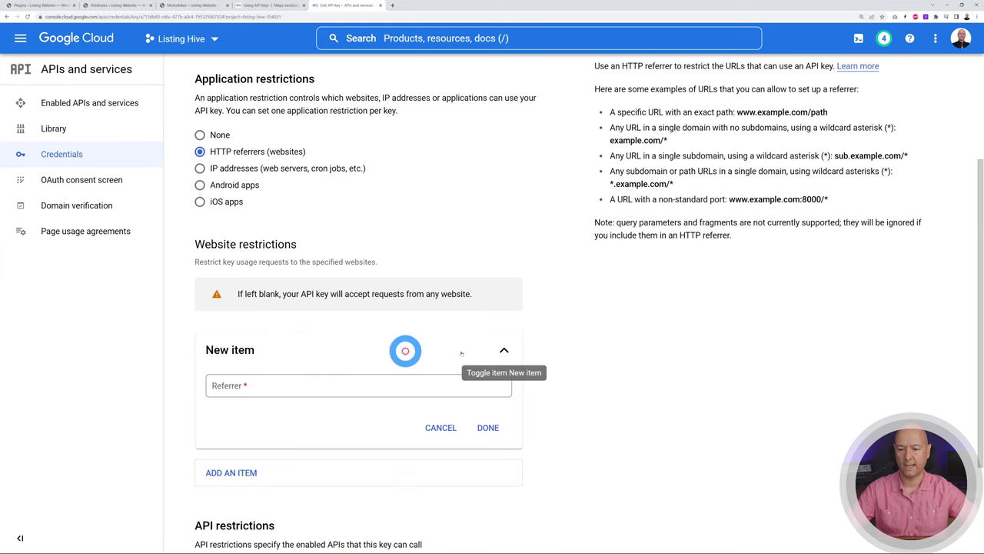
click(372, 385)
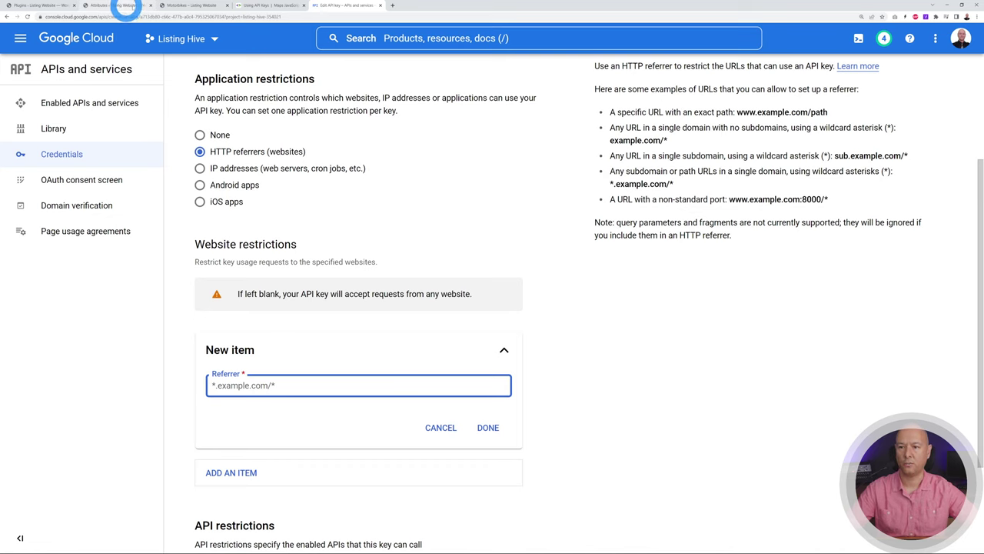
click(178, 6)
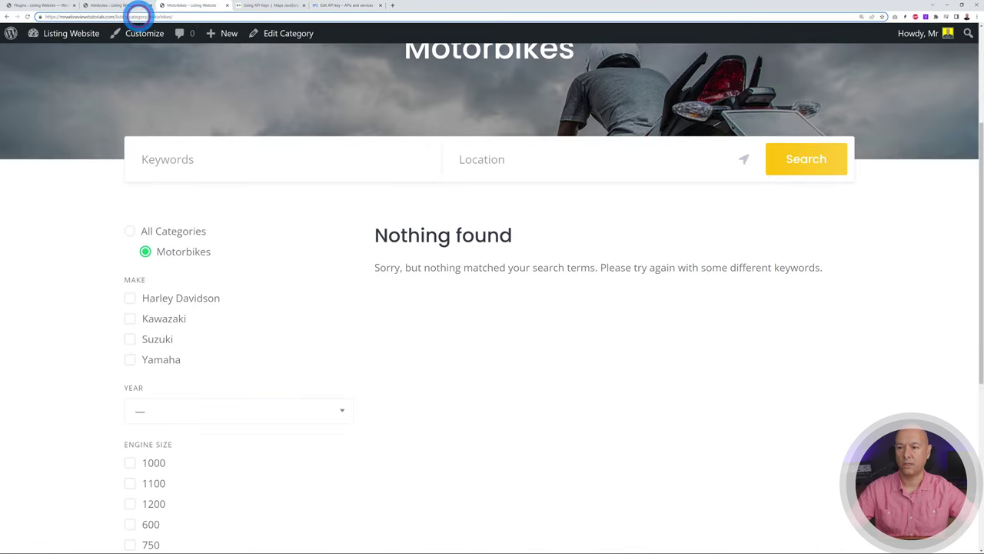
drag(61, 16, 111, 16)
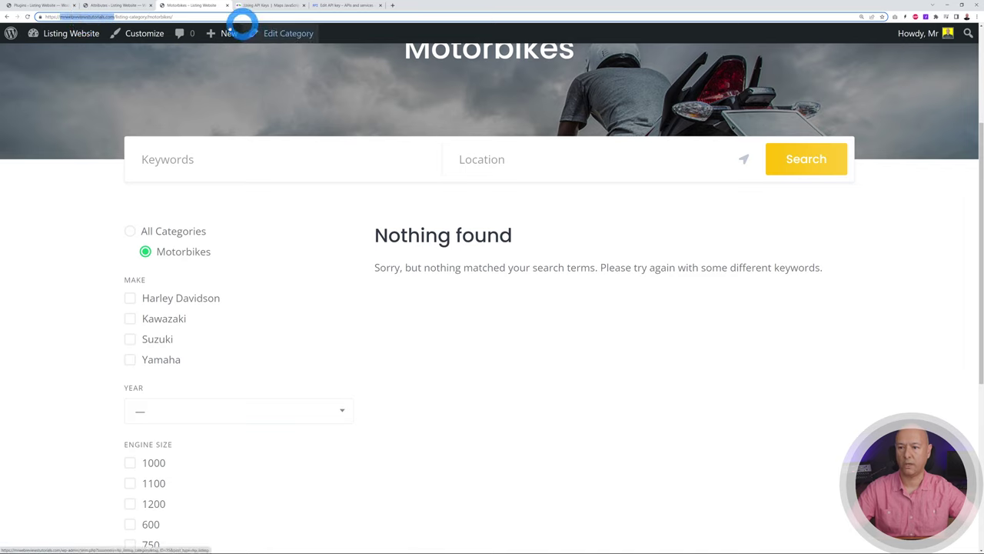
mouse_move(68, 33)
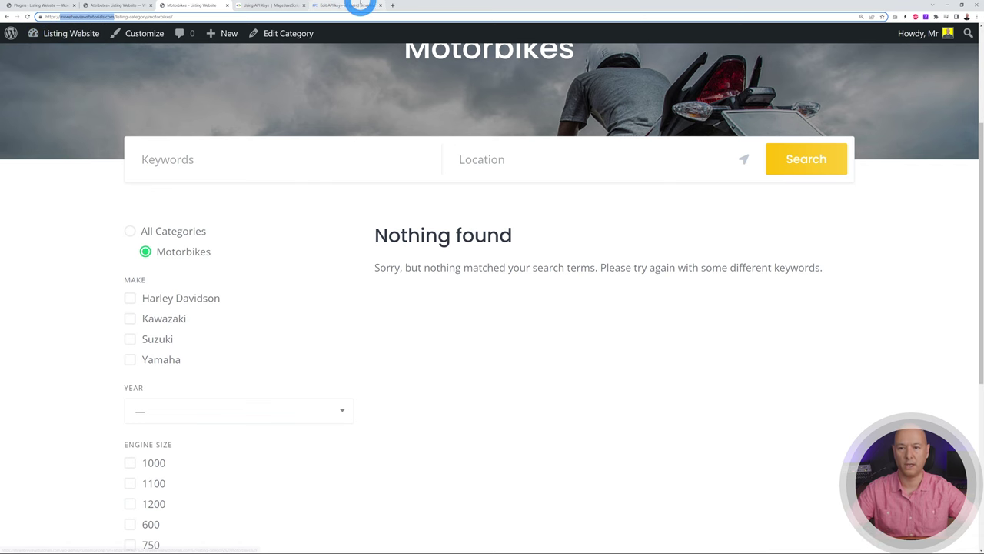
click(360, 6)
click(308, 384)
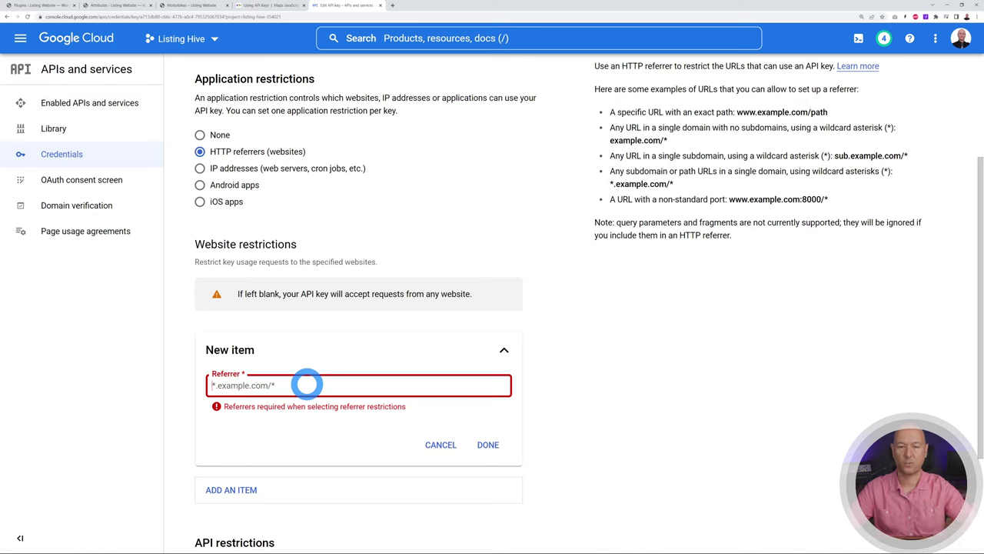
text(*)
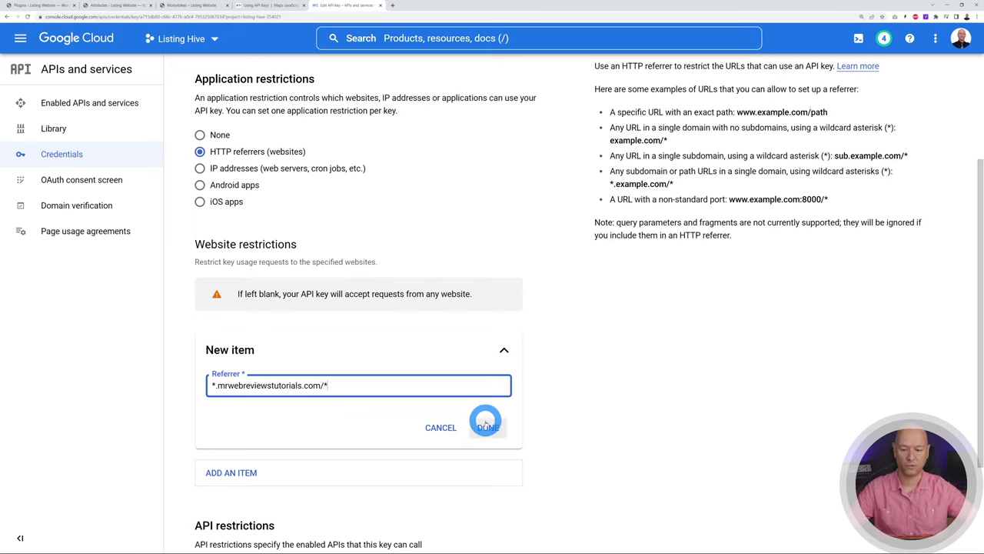
click(489, 427)
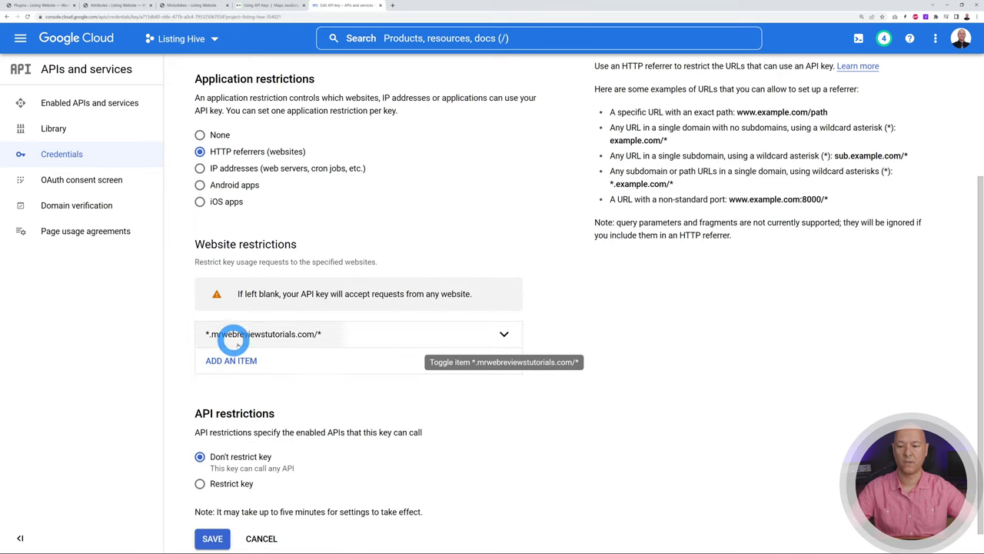
Add the second website referrer, *mrwebreviewstutorials.com/*
click(237, 366)
click(466, 415)
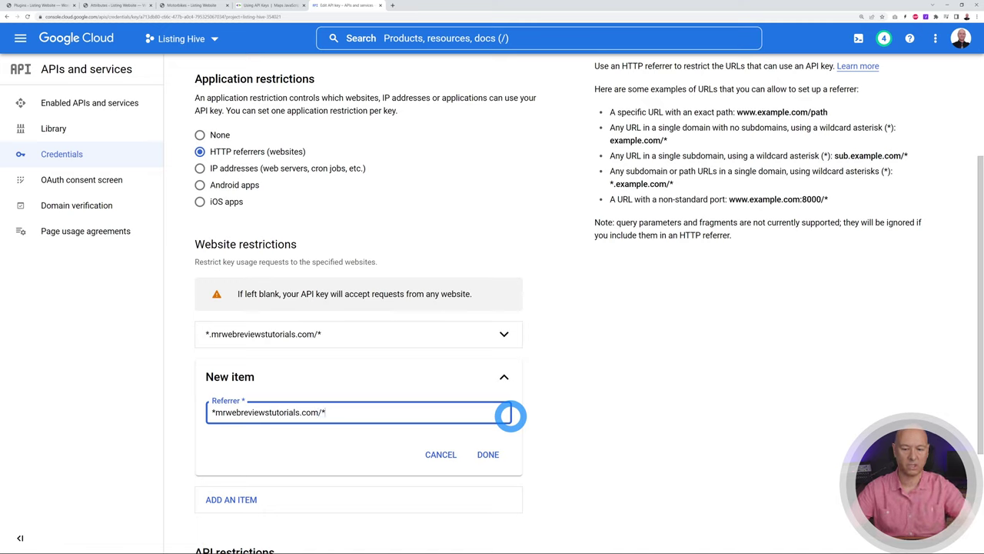
click(488, 454)
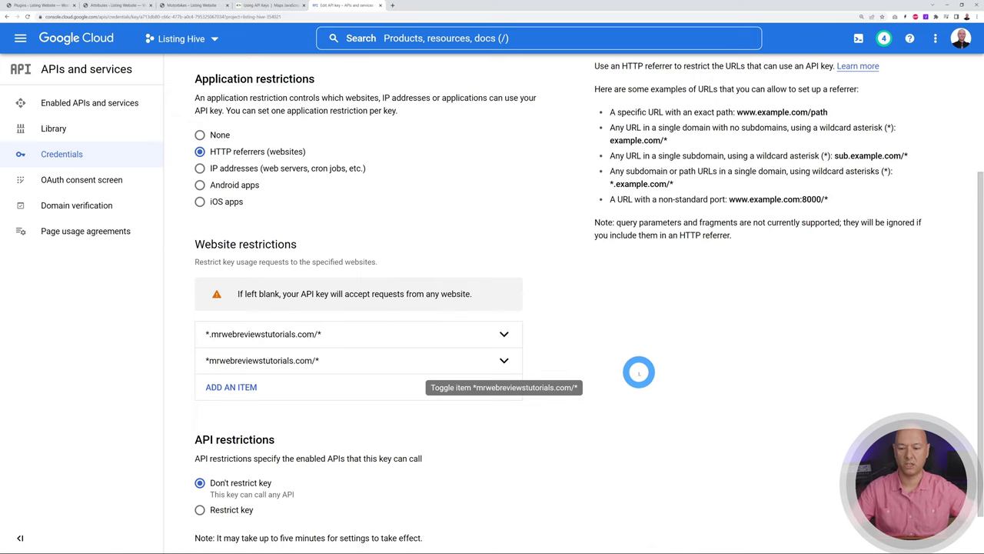
scroll(638, 372, down, 1)
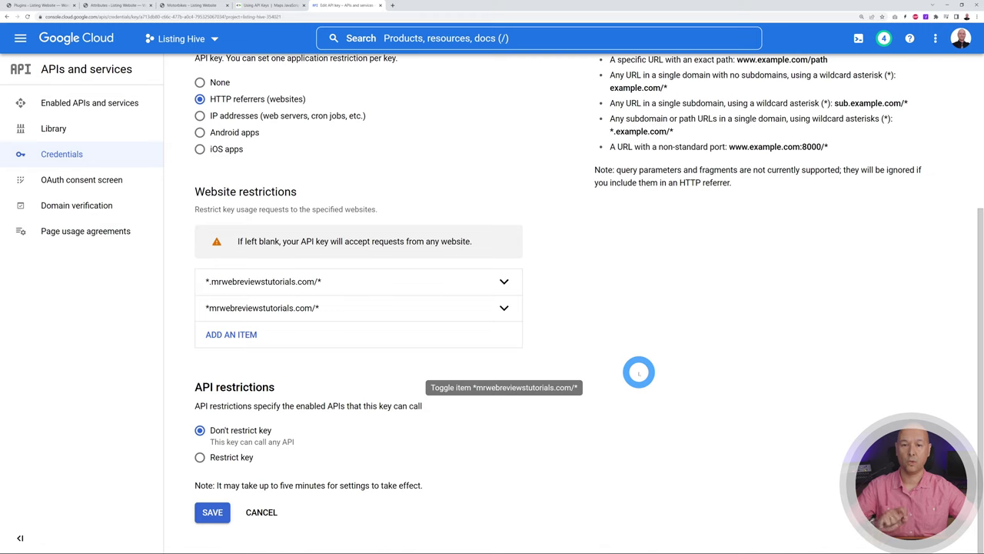
Restrict the key to the Geocoding, Places and Maps JavaScript APIs
click(200, 456)
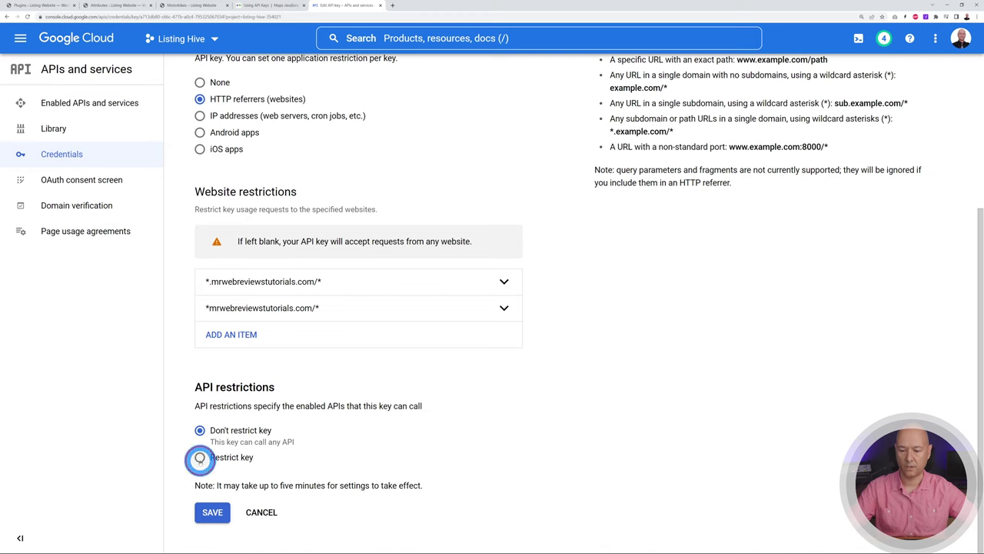
scroll(593, 387, down, 1)
click(539, 426)
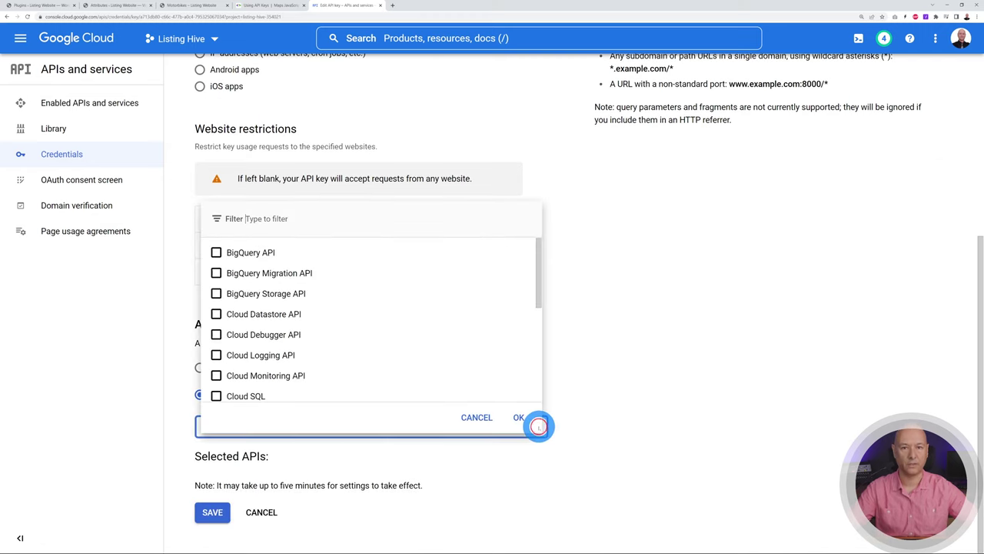
scroll(443, 347, down, 5)
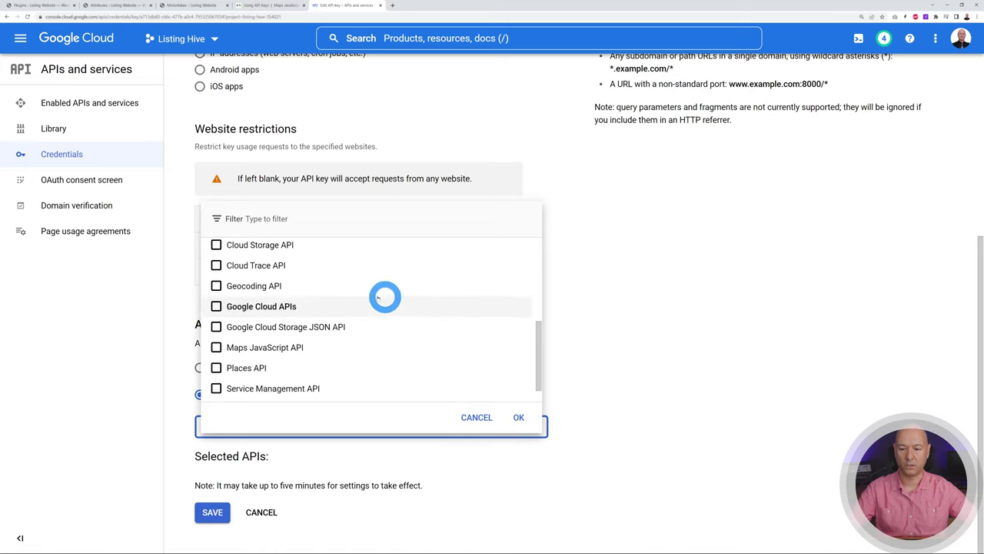
click(214, 285)
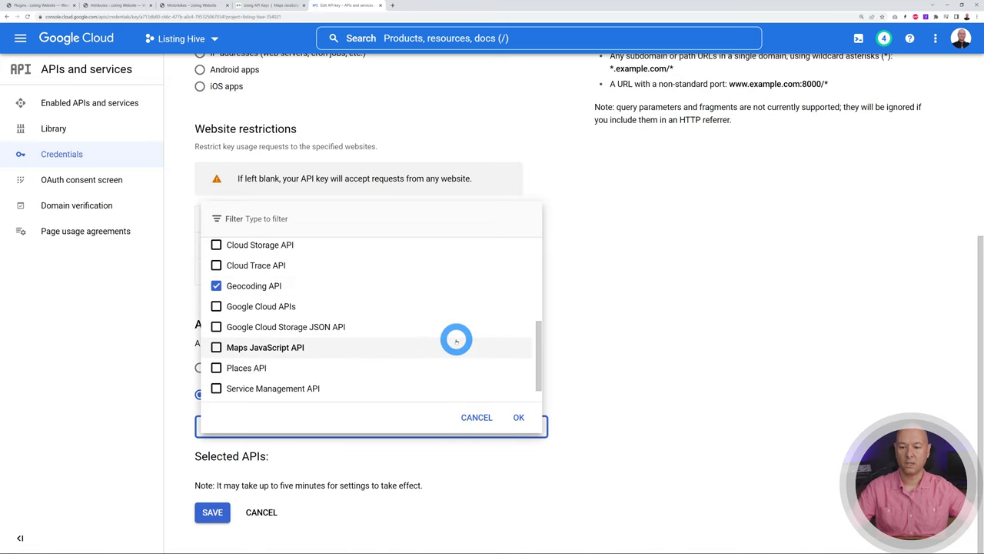
scroll(456, 340, down, 1)
click(216, 345)
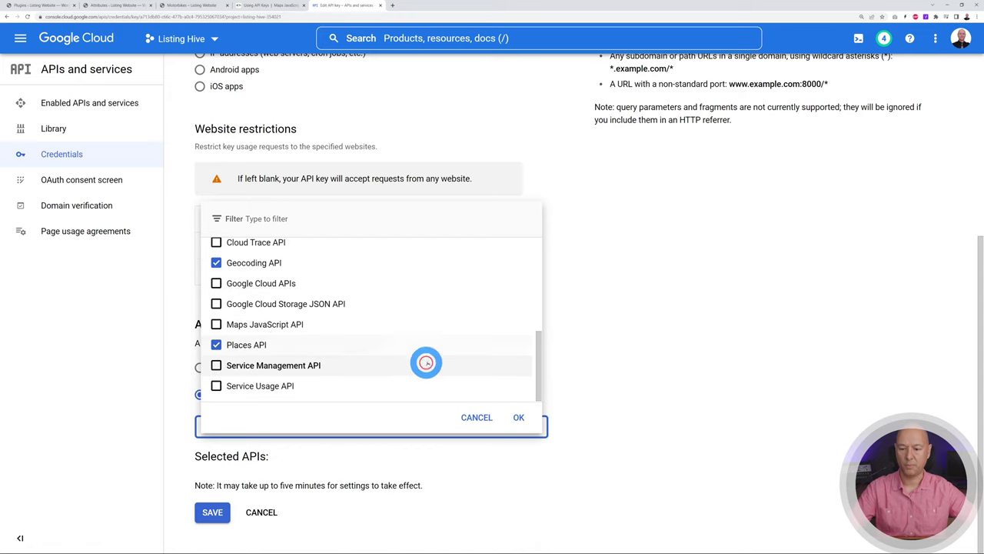
scroll(437, 352, up, 2)
scroll(439, 351, down, 2)
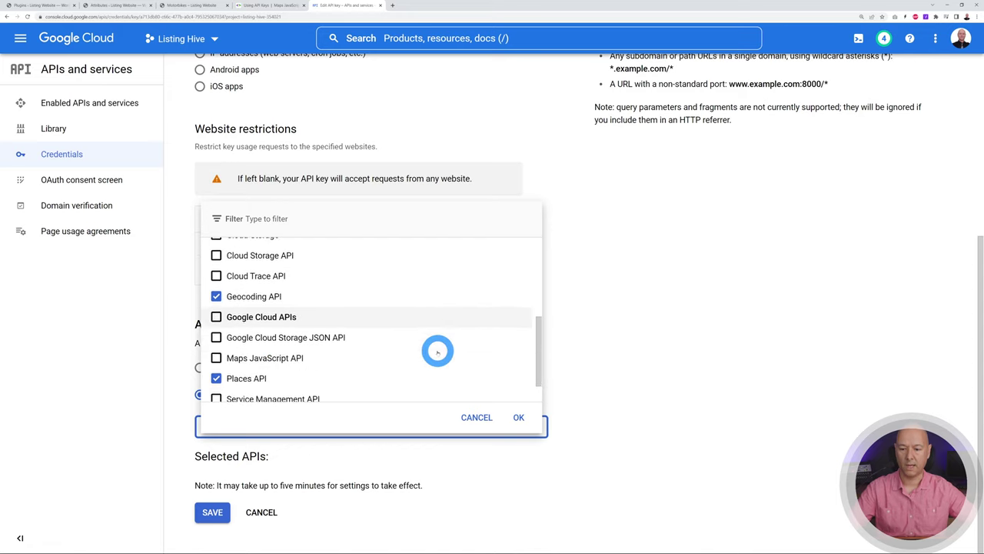
click(216, 324)
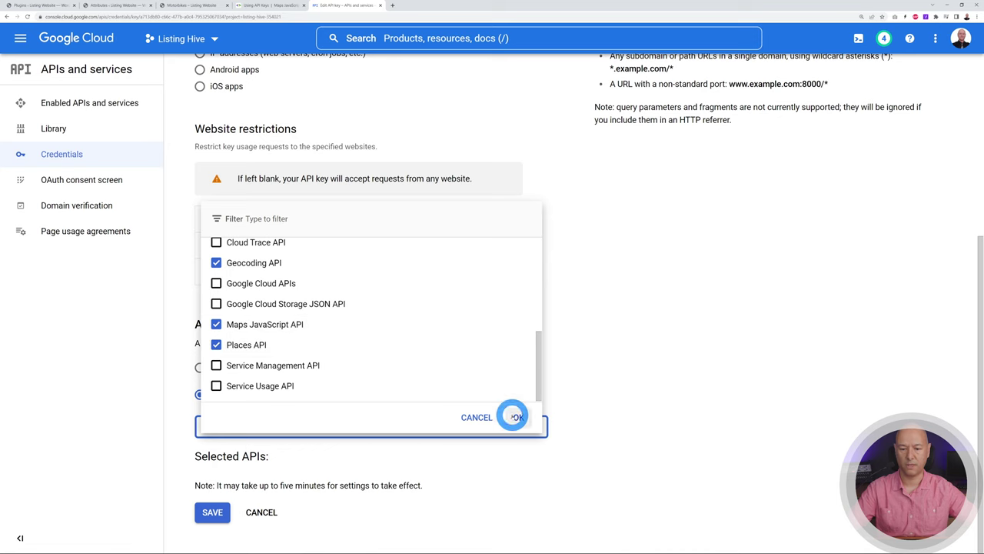
click(517, 417)
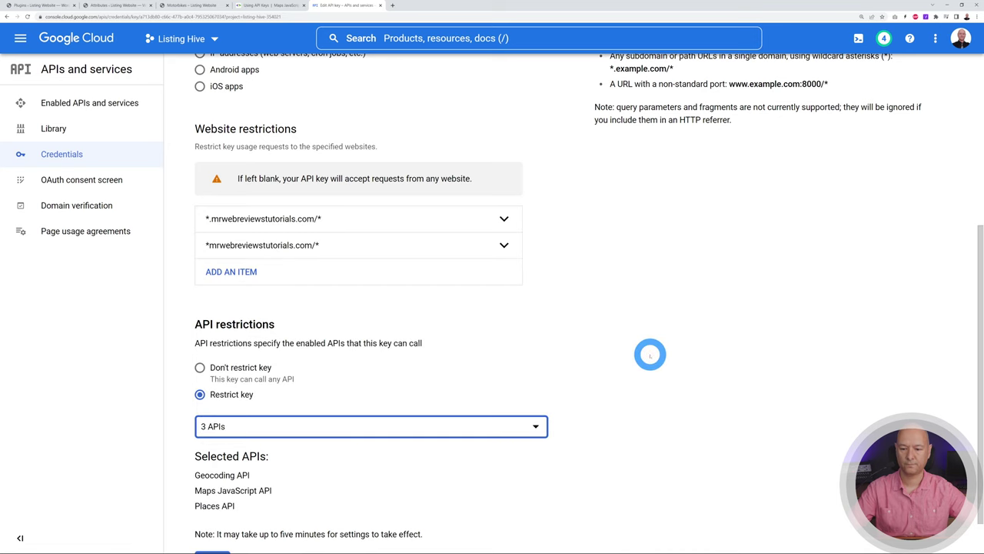
Save the key's restrictions and copy the API key
scroll(650, 355, down, 1)
click(215, 513)
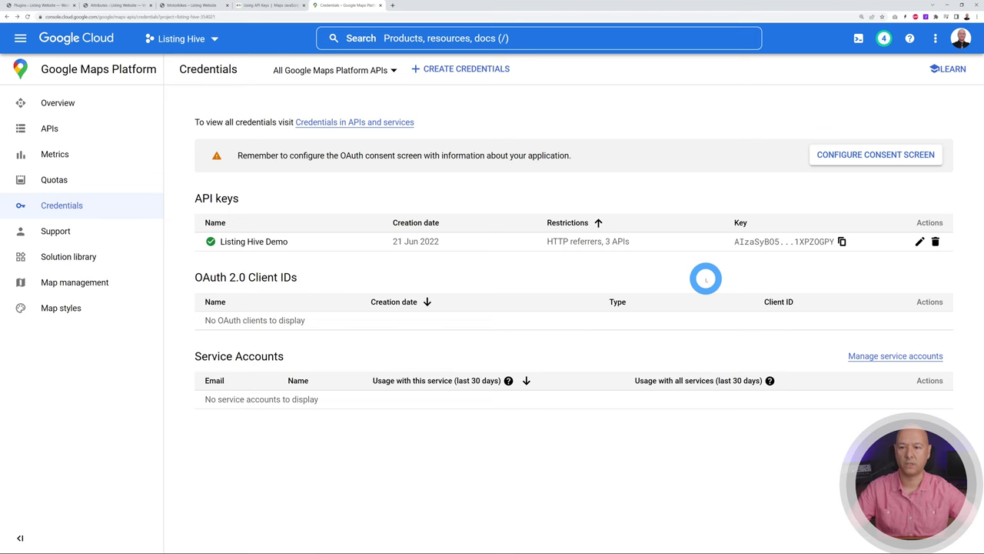
click(842, 242)
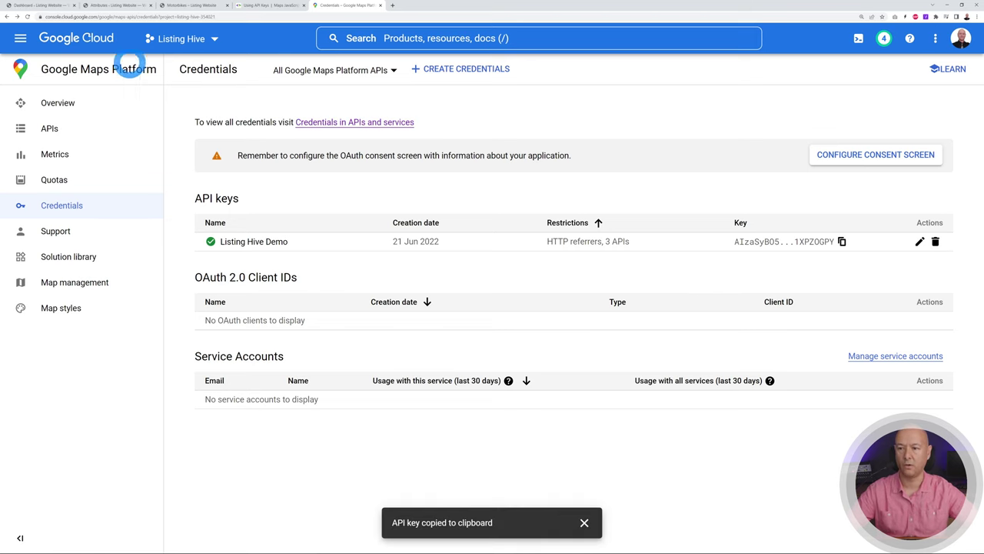
click(38, 5)
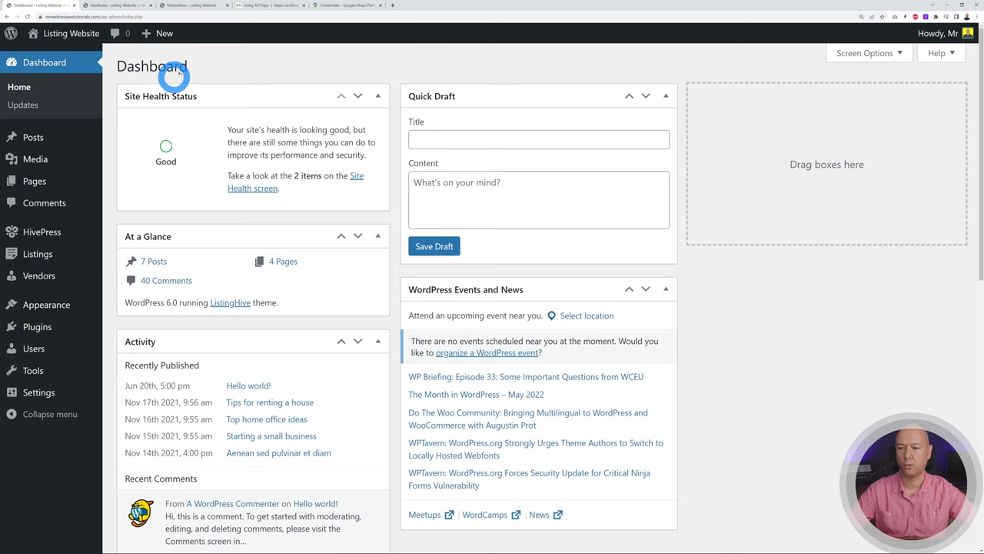
Paste the key into the Google Maps API Key field under HivePress Integrations and save
mouse_move(39, 236)
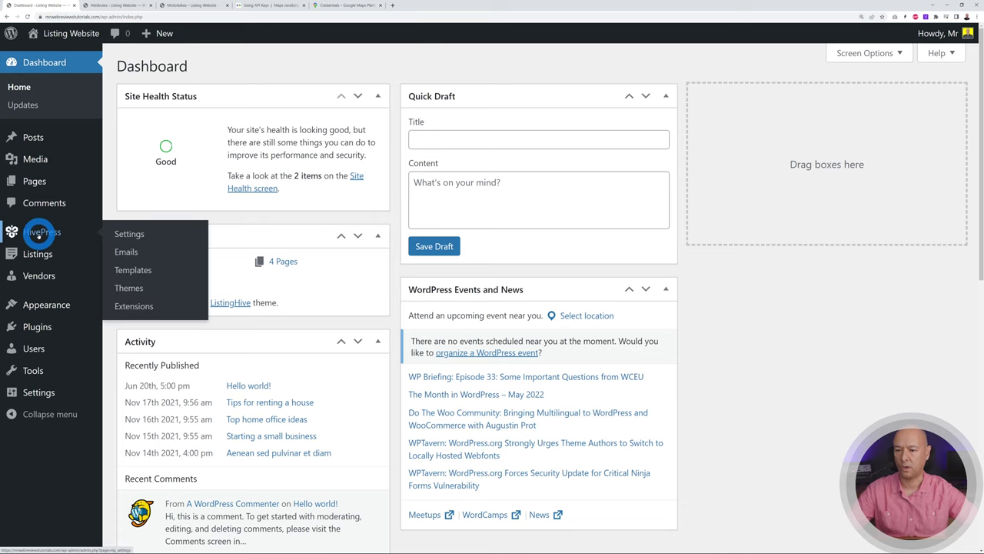
click(139, 234)
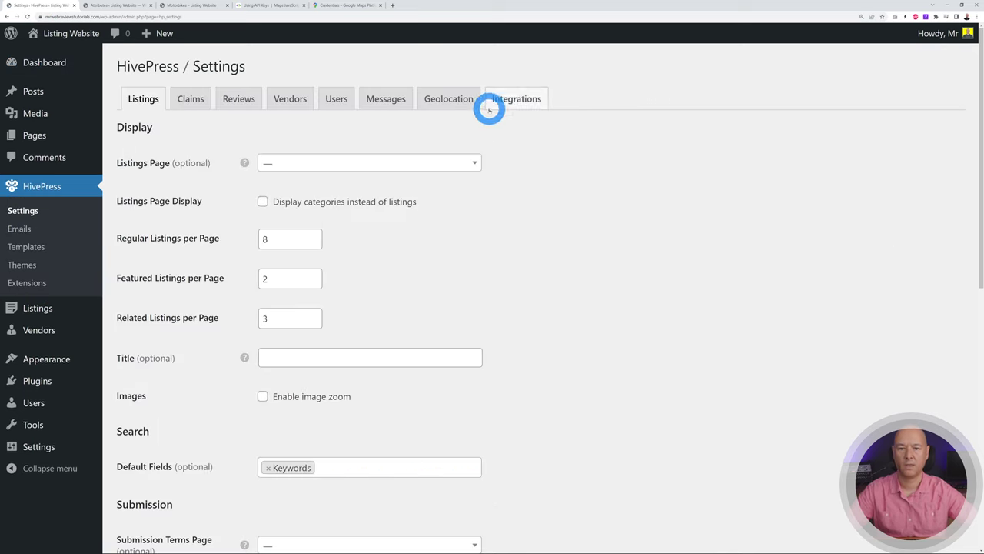
click(531, 99)
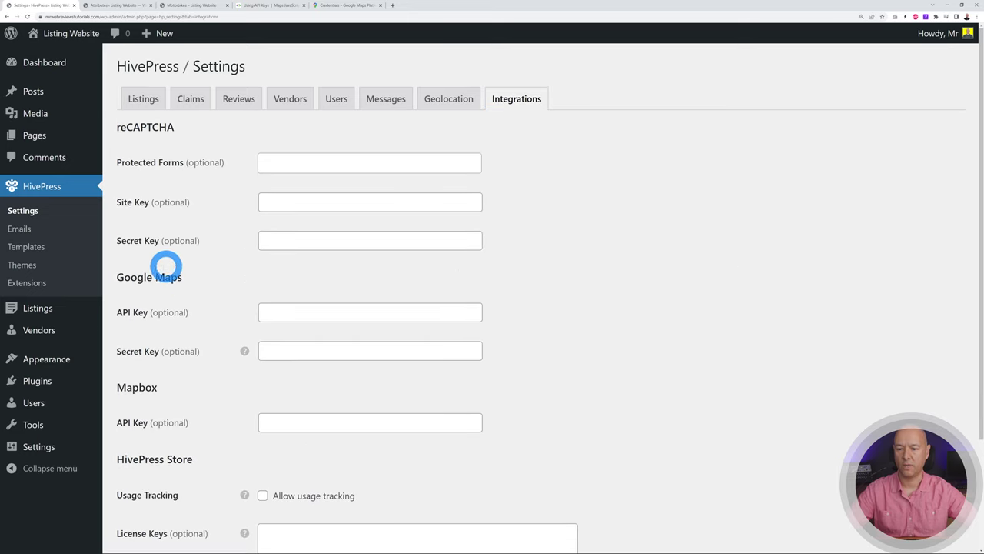
click(264, 312)
key(ctrl+v)
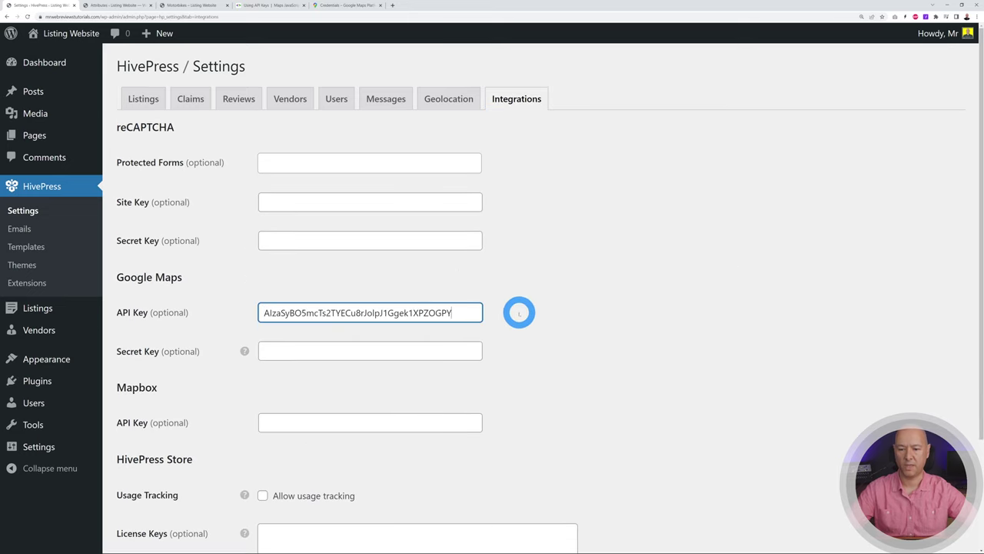
scroll(594, 297, down, 2)
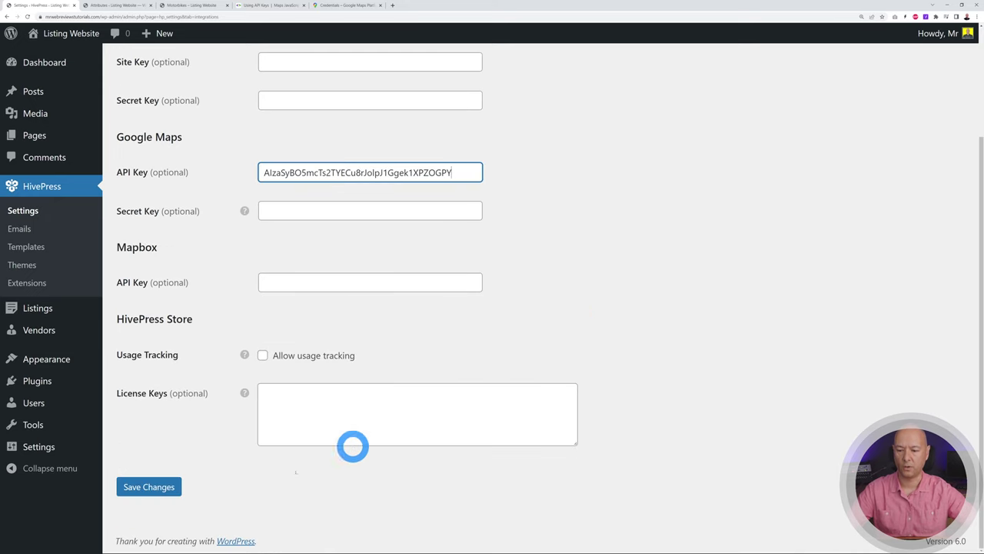
click(150, 486)
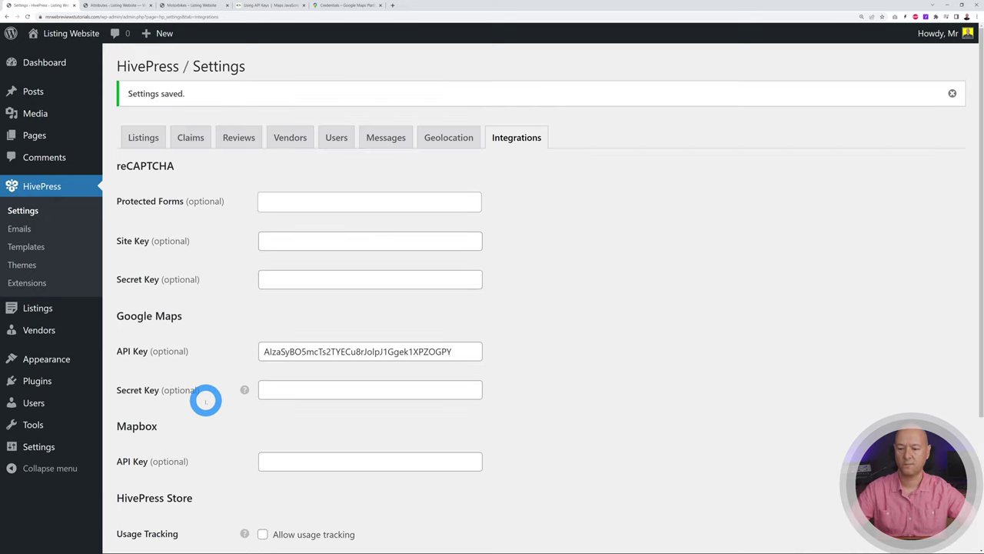
Check the map on the live Real Estate category page, then return to the Attributes admin tab
click(195, 6)
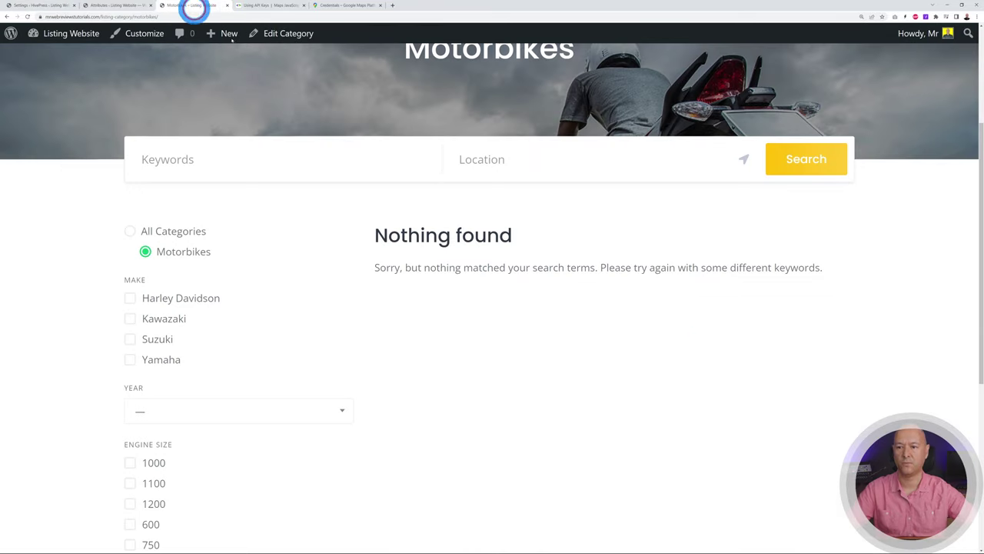
scroll(646, 332, up, 1)
scroll(646, 333, up, 3)
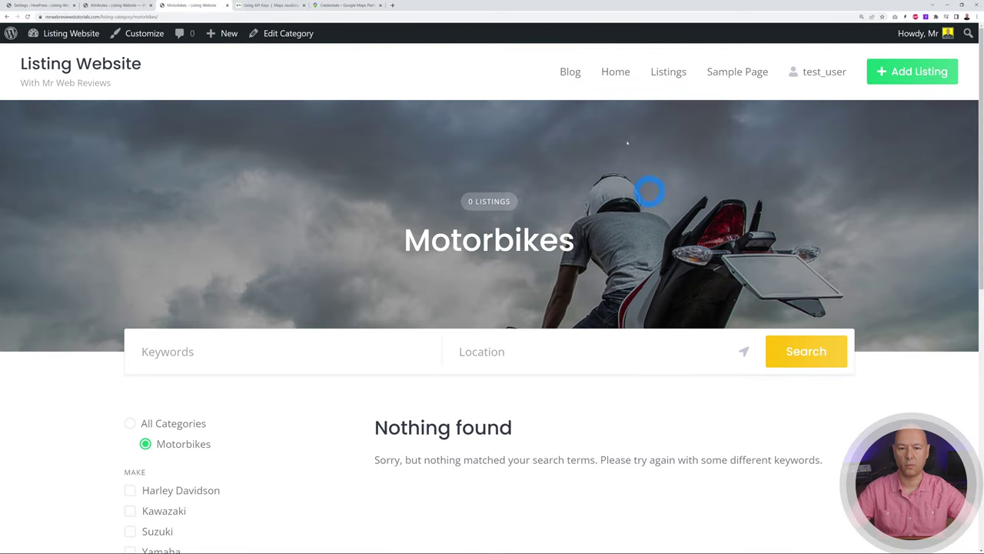
click(607, 72)
scroll(846, 210, down, 5)
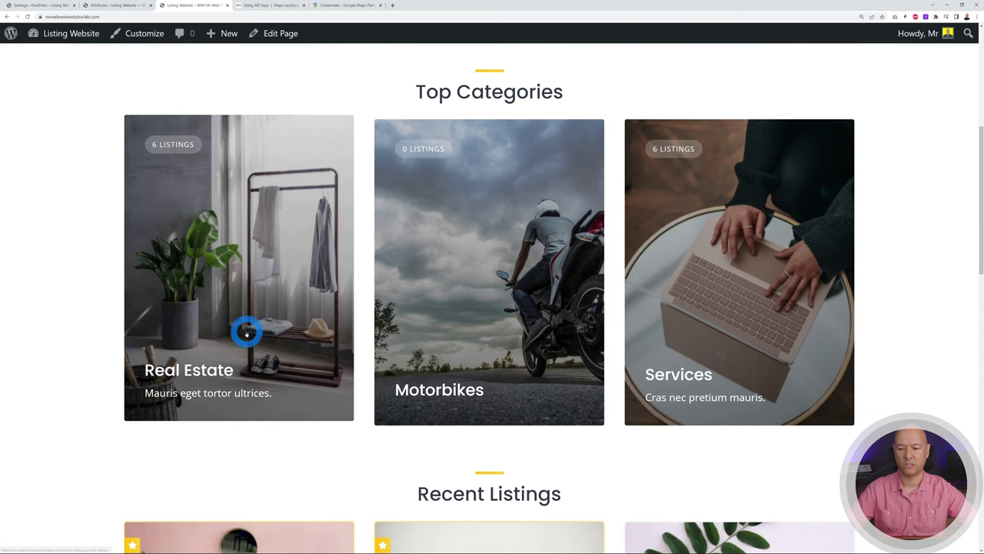
click(246, 332)
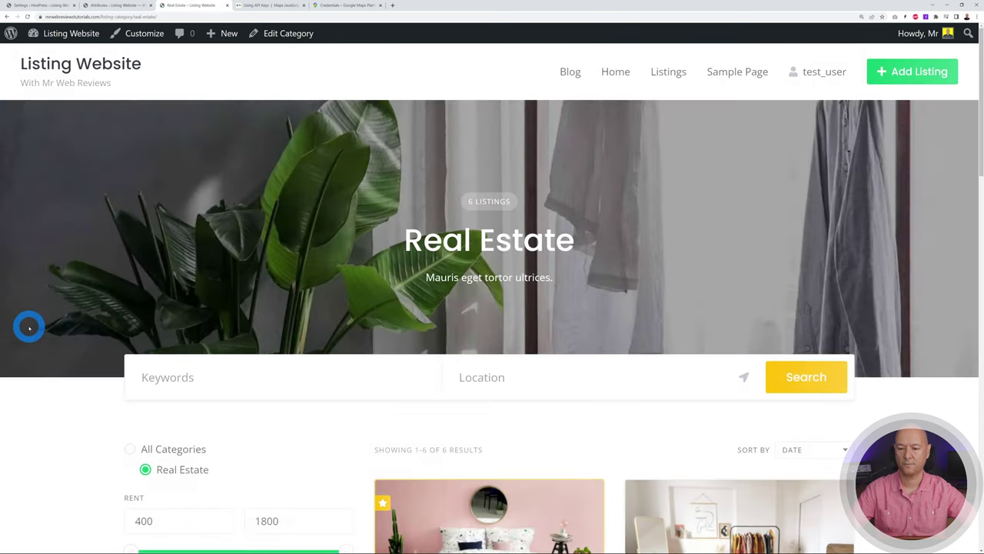
scroll(28, 326, down, 6)
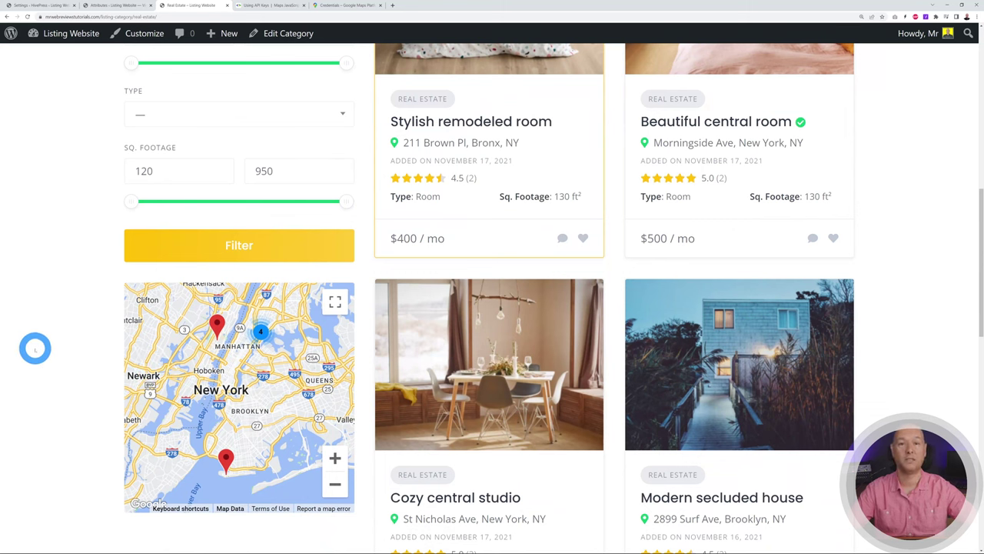
scroll(36, 347, up, 6)
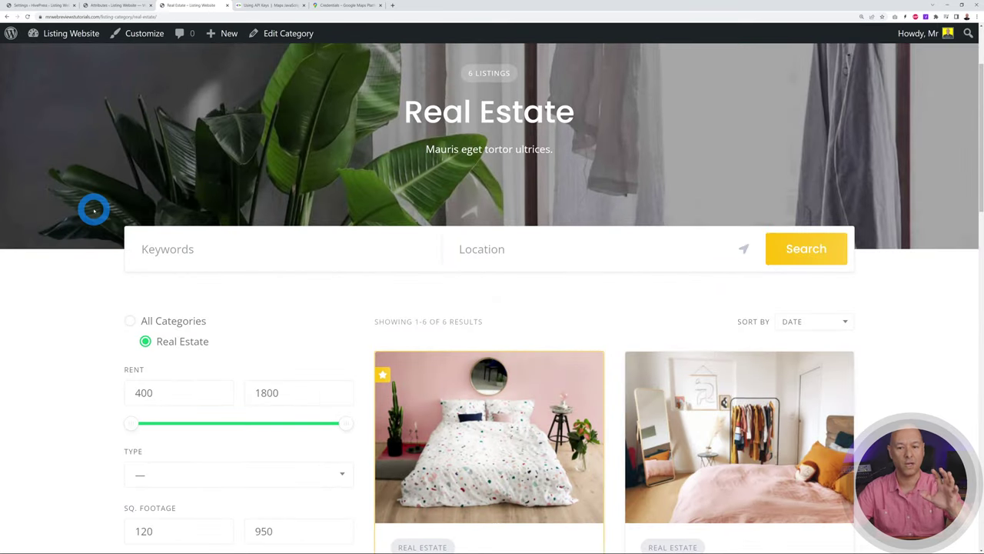
click(97, 5)
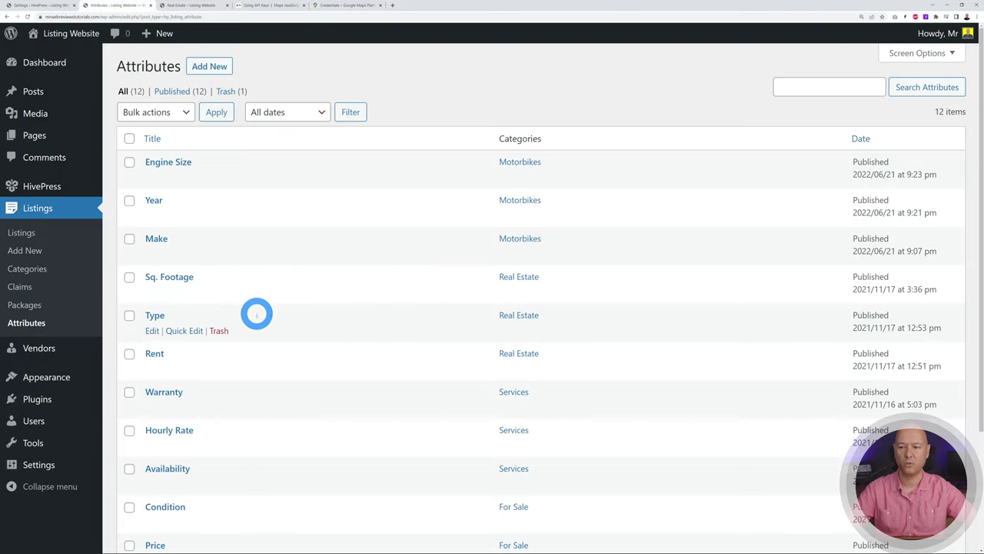
Create a new listing titled 'GSX-R 1000'
click(26, 230)
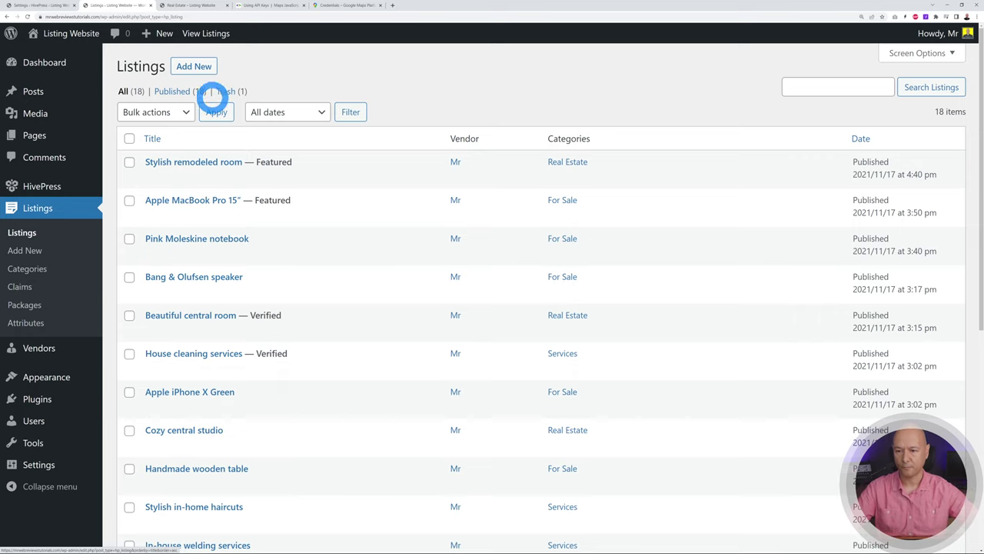
click(202, 66)
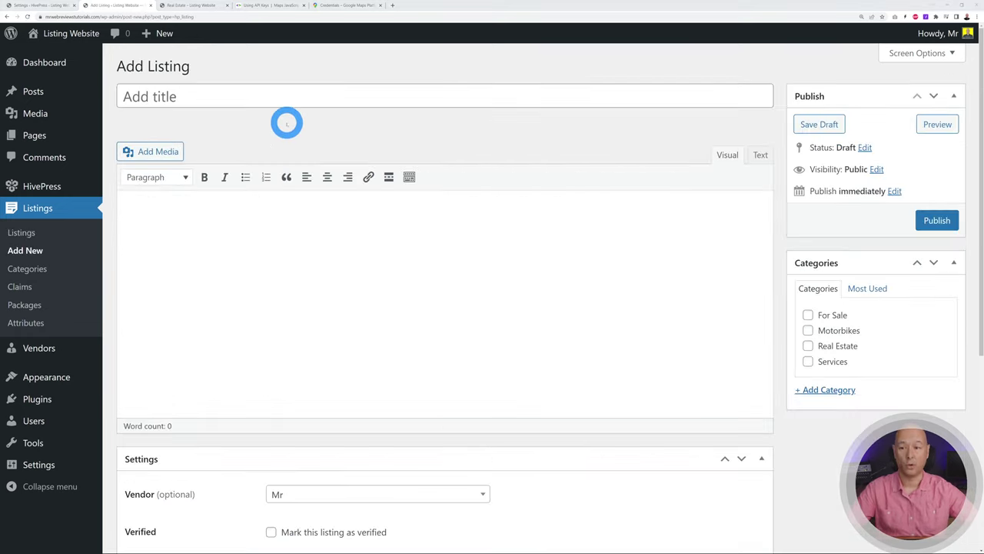
text(GSX-R 1000)
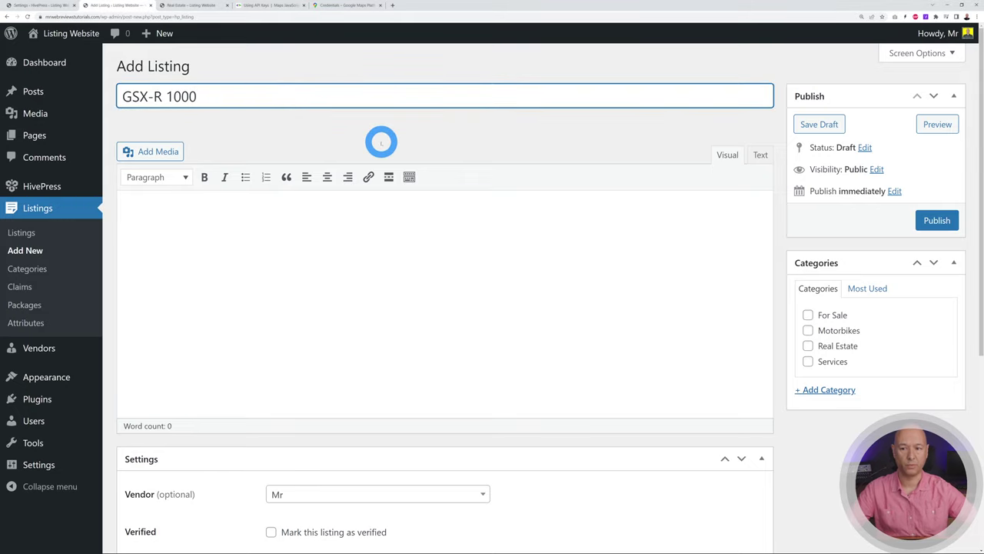
click(382, 142)
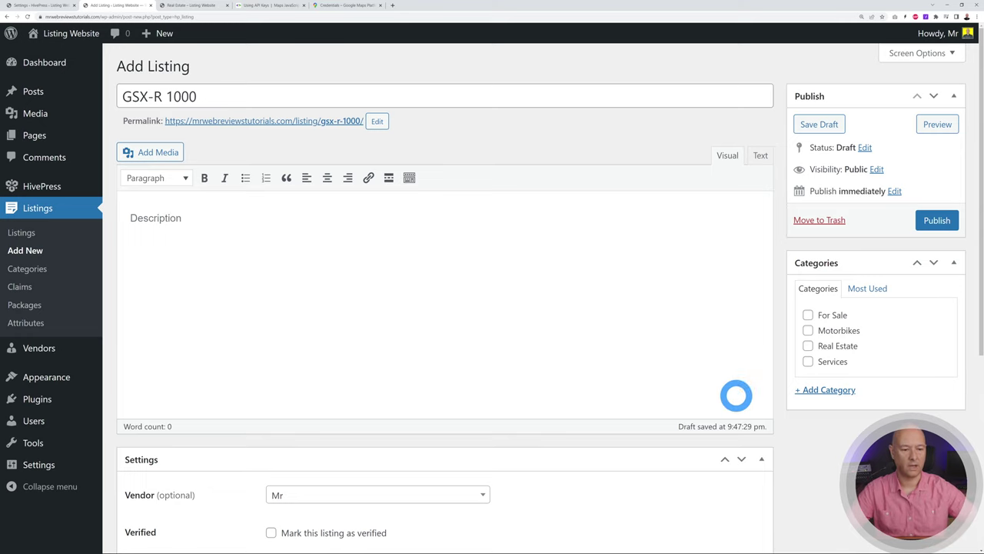
Assign the listing to the Motorbikes category and leave the Vendor unchanged
click(809, 331)
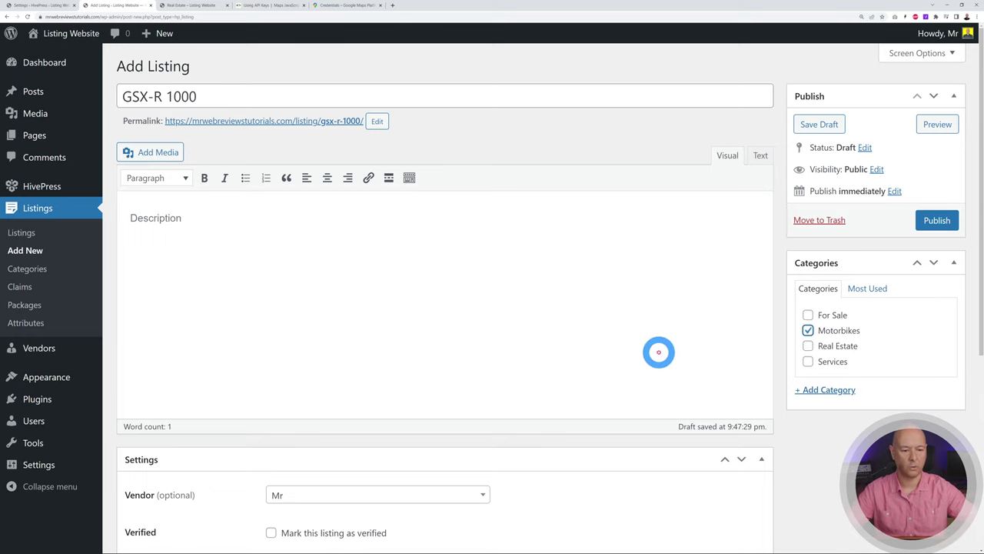
scroll(650, 350, down, 5)
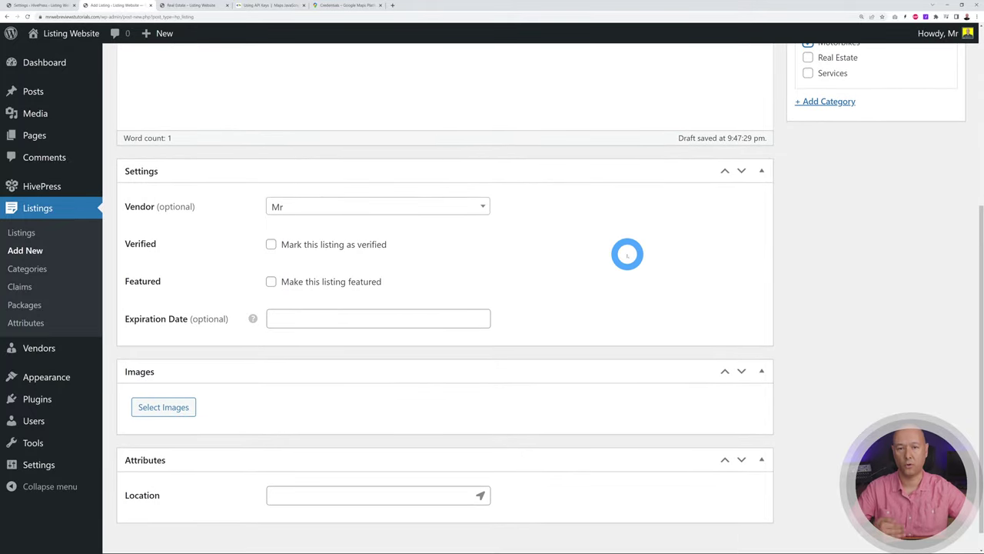
click(485, 208)
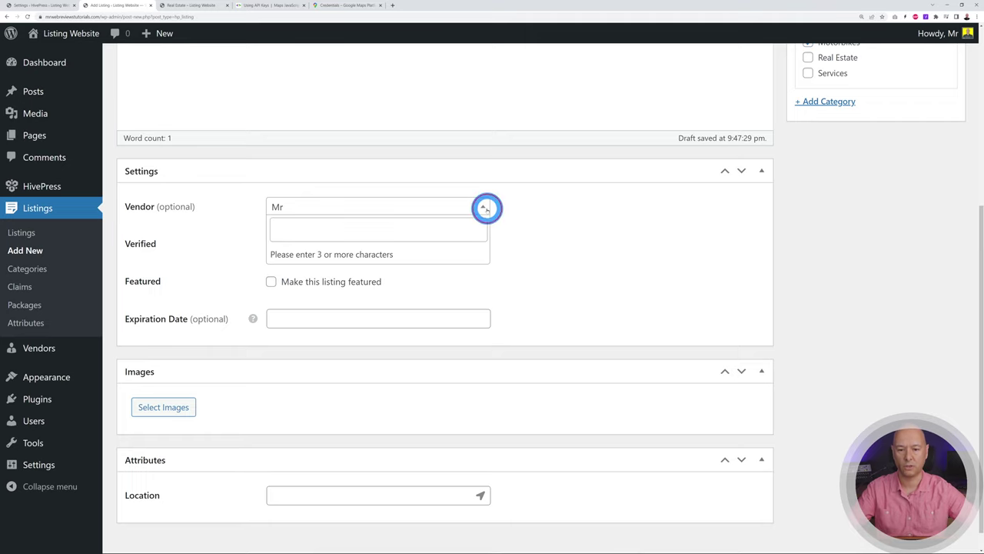
click(566, 238)
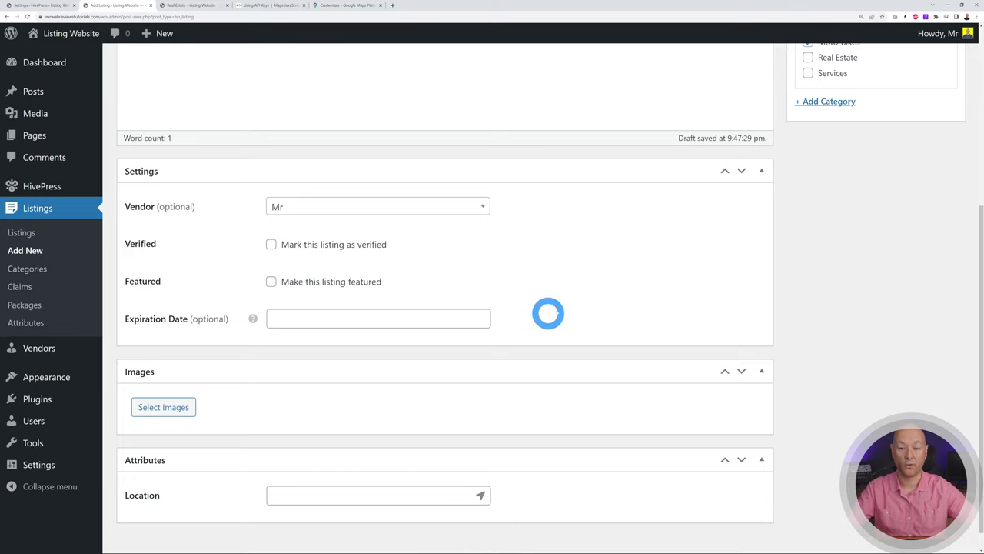
scroll(598, 308, down, 1)
Upload the red-and-black motorbike photo as the listing's image
click(173, 385)
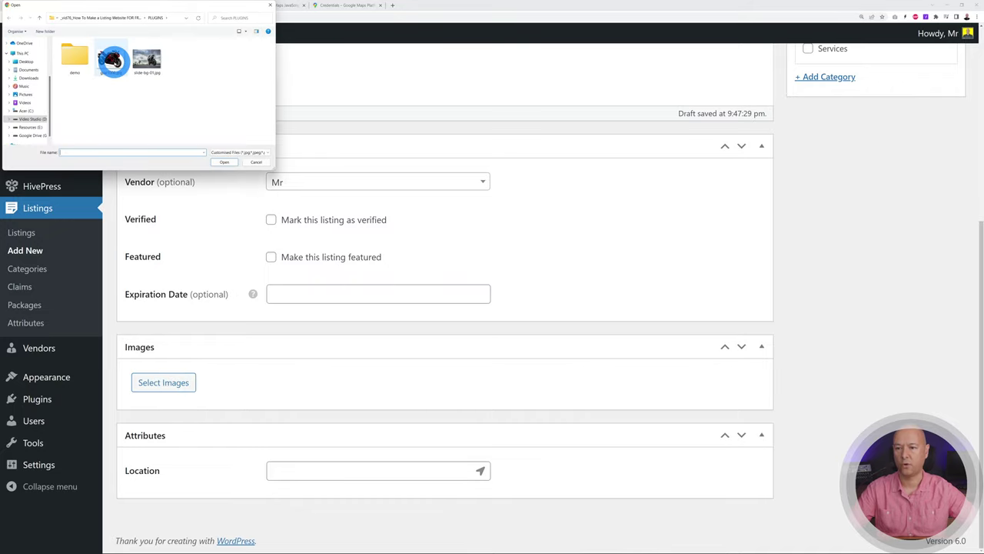
click(112, 60)
click(224, 162)
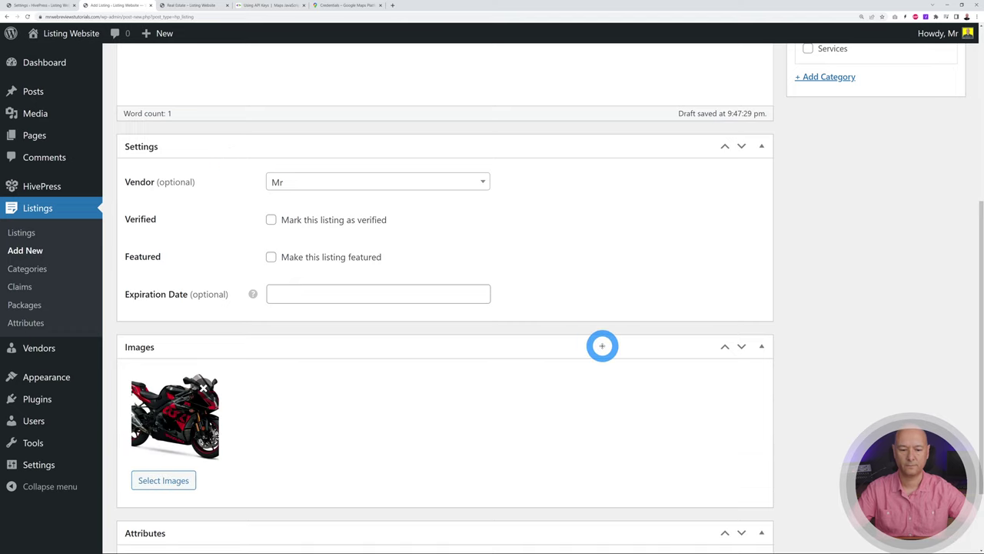
scroll(602, 345, down, 2)
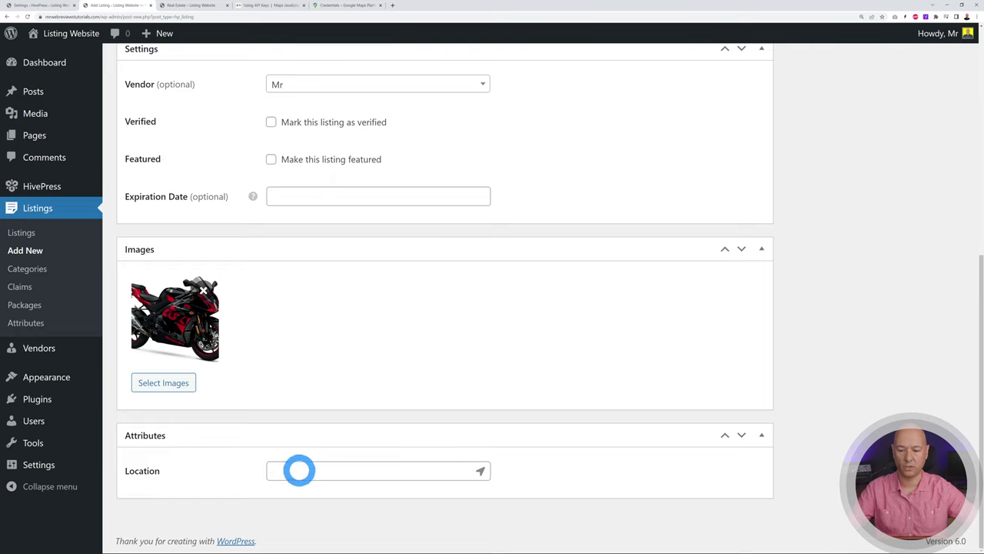
Set the listing's location to 123 Melrose Street, Brooklyn, NY, USA
click(299, 470)
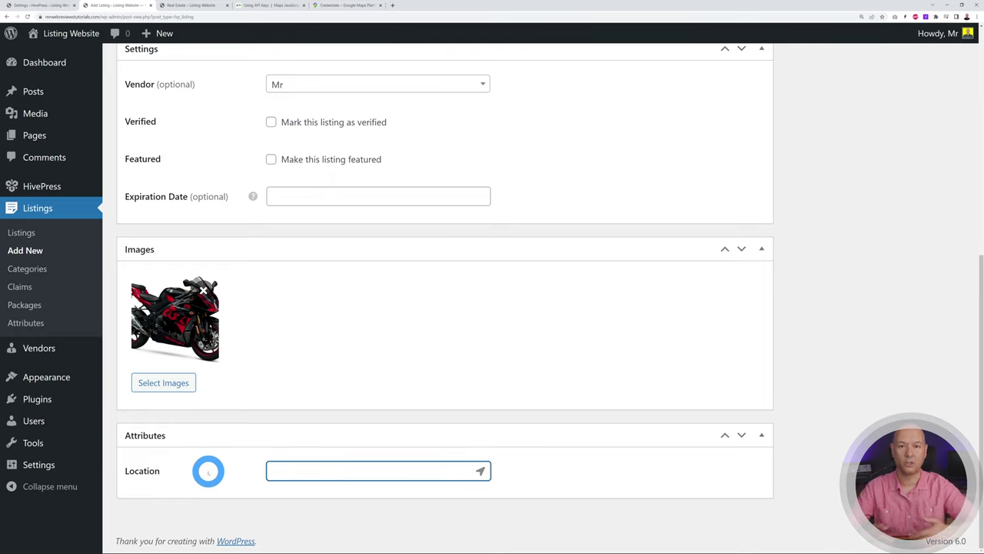
text(1)
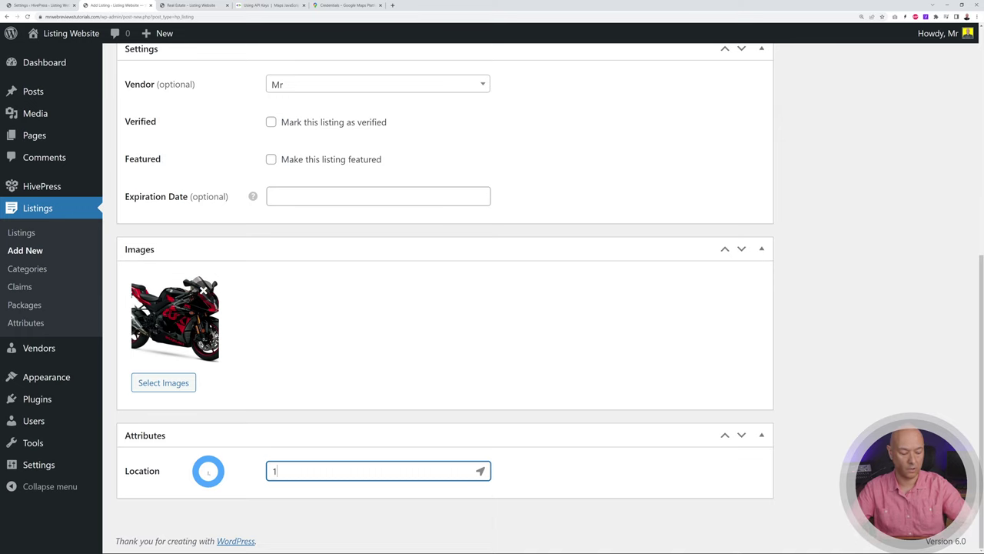
text(23)
scroll(617, 391, down, 1)
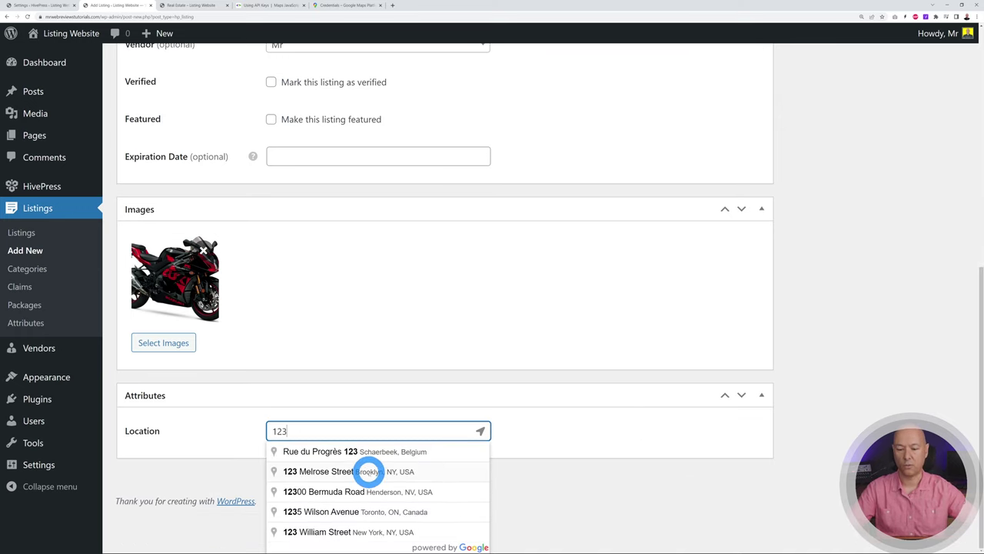
click(361, 473)
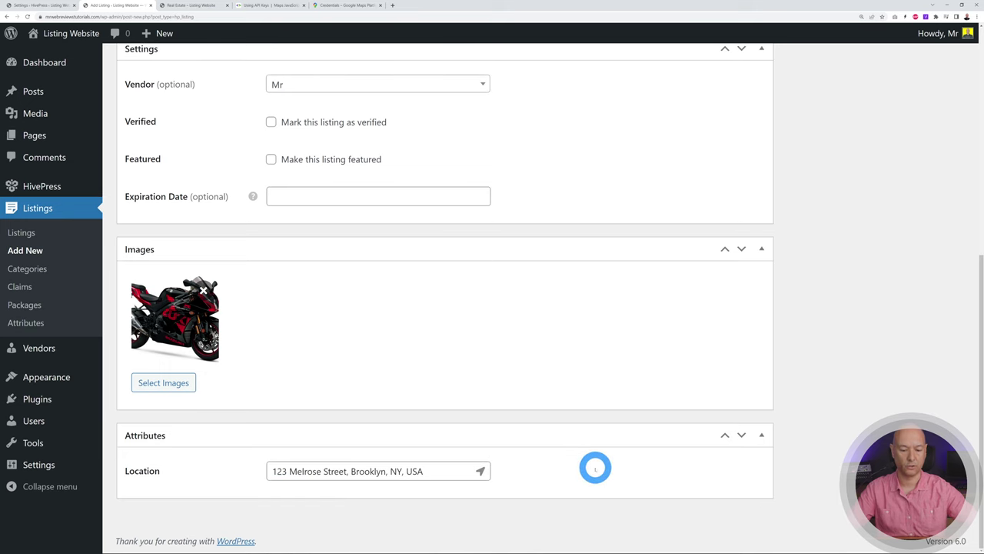
scroll(605, 451, up, 3)
scroll(607, 451, up, 3)
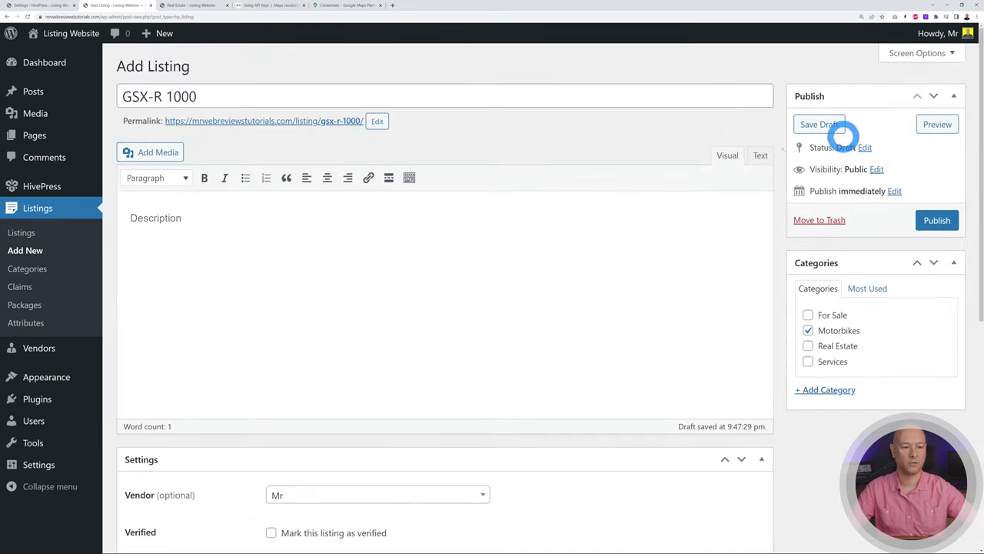
Publish the listing and tick make Suzuki, year 2014 and engine size 1000
click(935, 221)
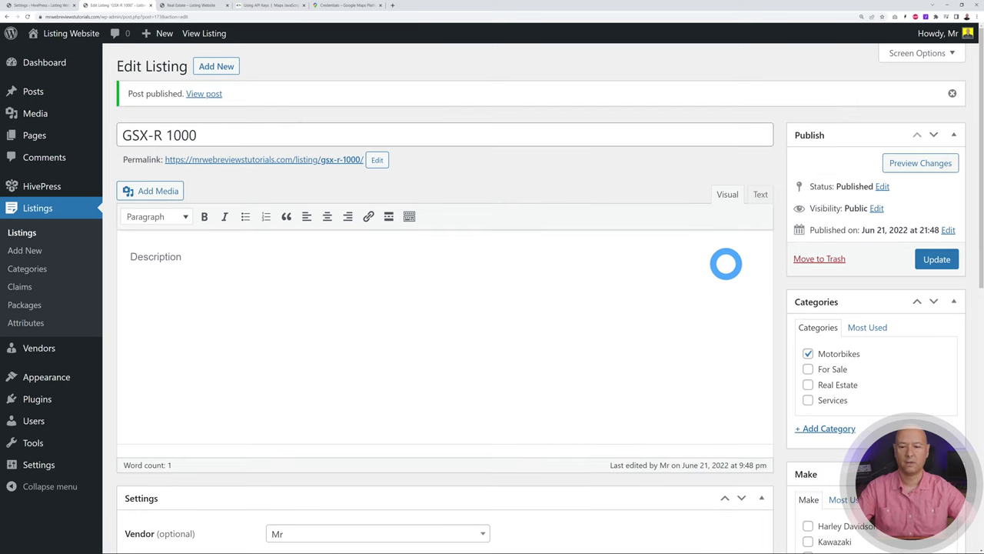
scroll(731, 262, down, 3)
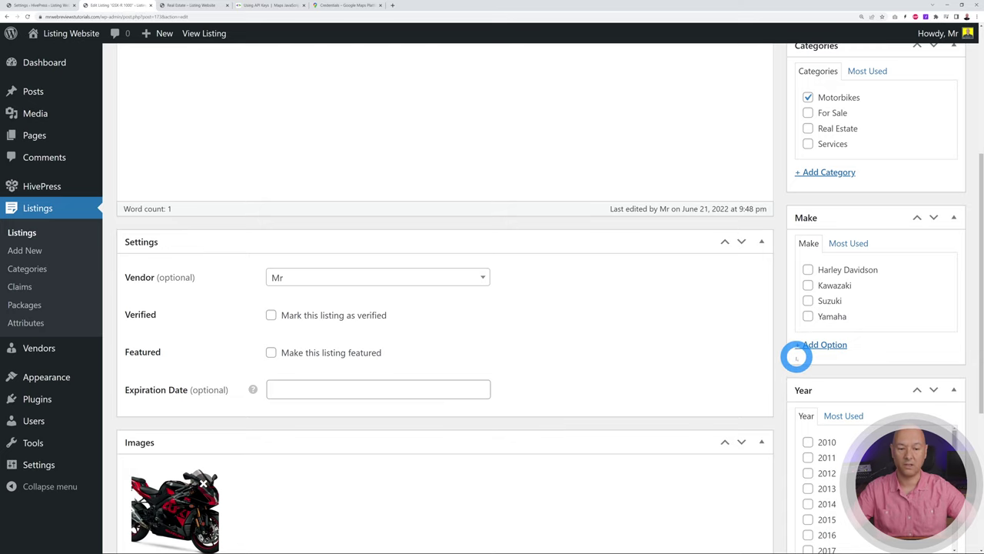
click(808, 301)
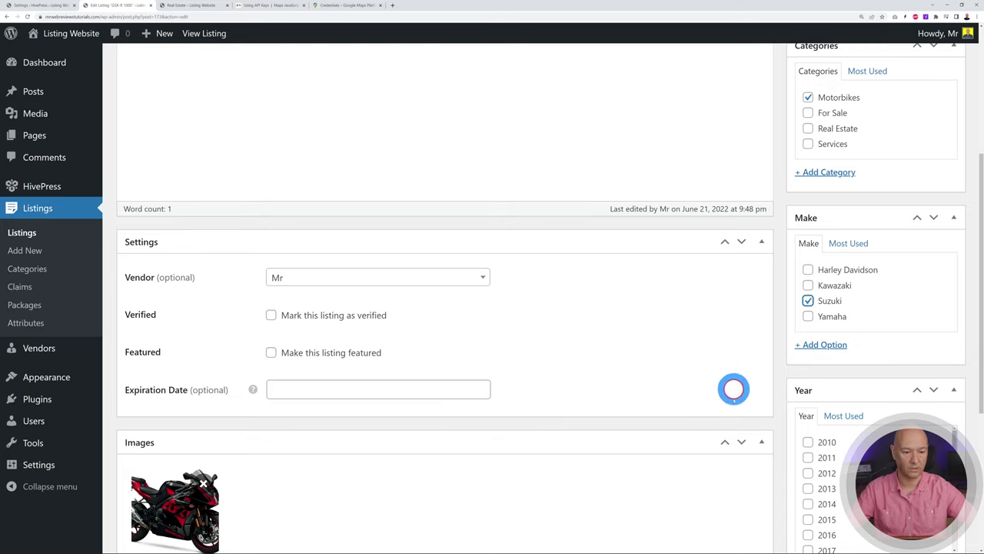
scroll(736, 392, down, 3)
click(807, 375)
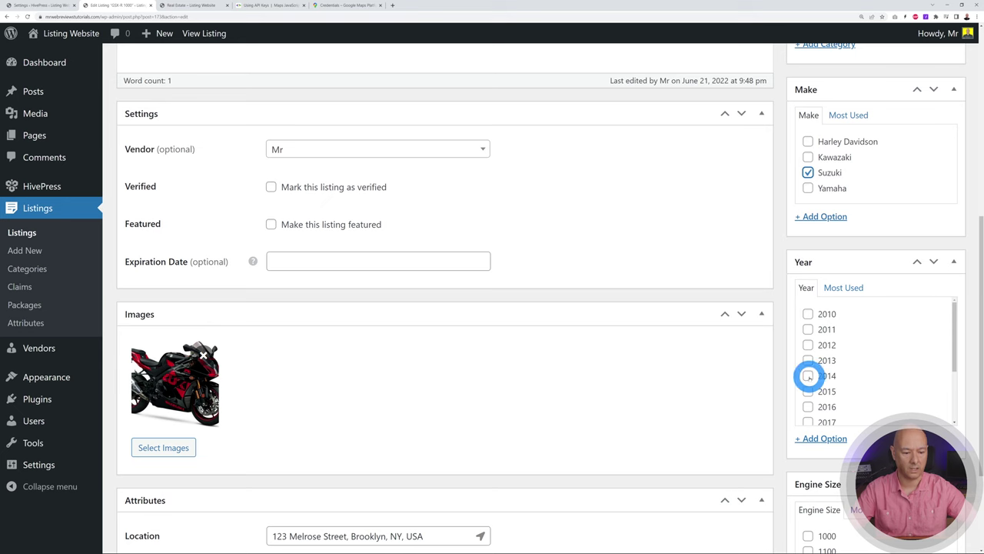
scroll(650, 414, down, 1)
scroll(650, 413, down, 3)
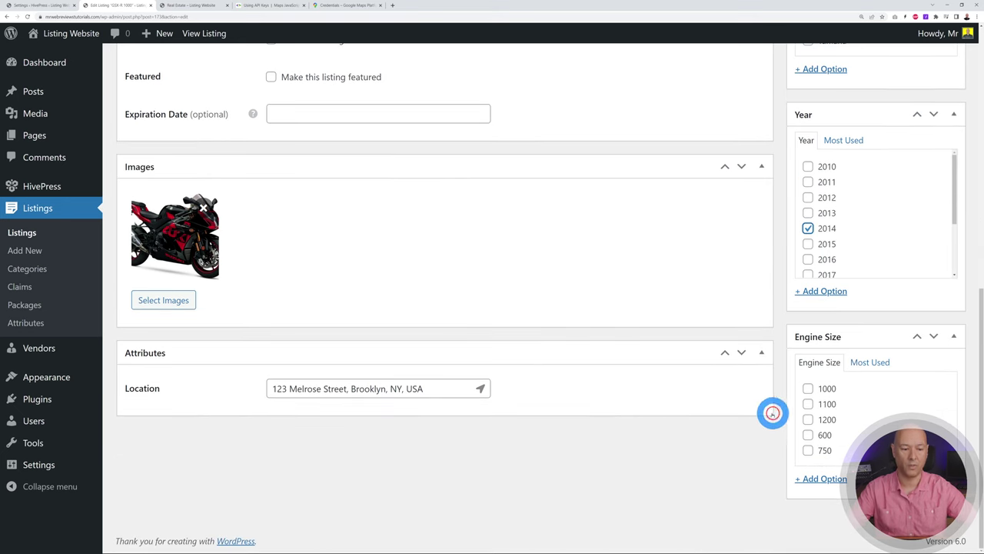
click(809, 388)
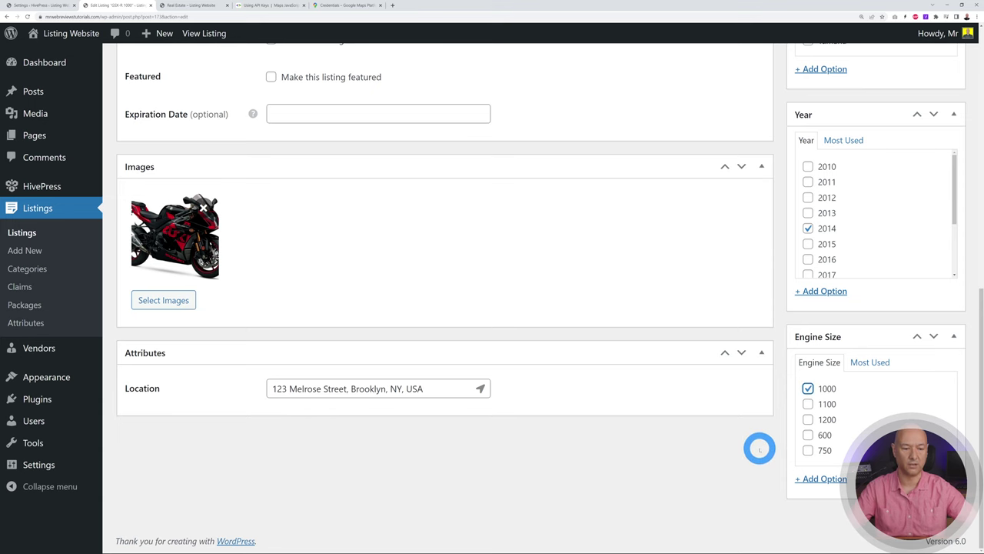
Update the listing to save its attributes, then switch to the site's Real Estate page
scroll(760, 452, up, 7)
click(926, 269)
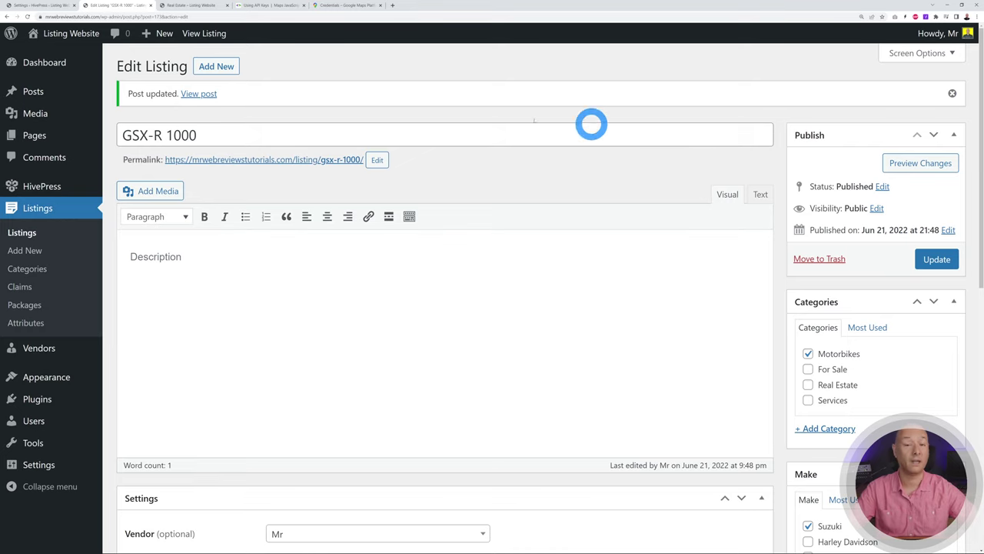
click(197, 5)
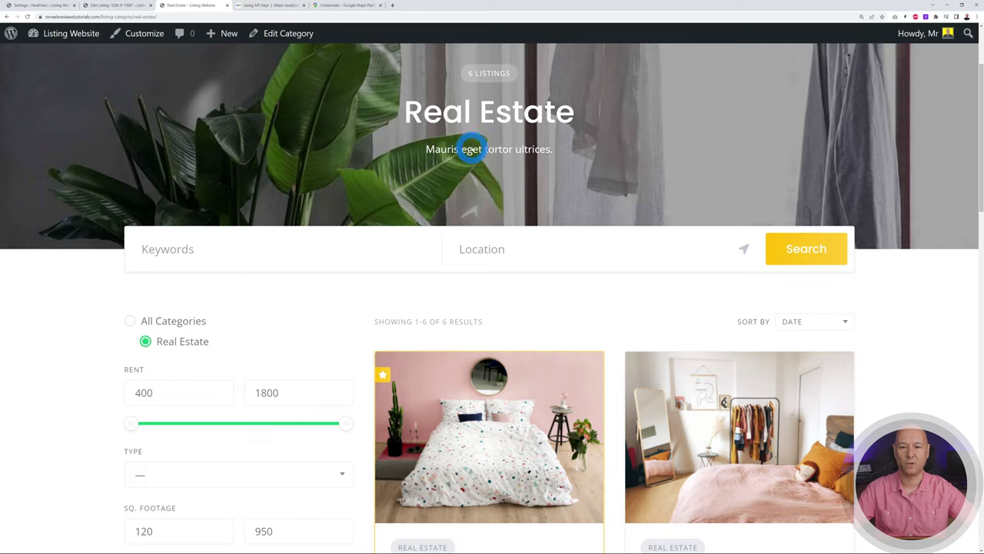
Go back home, enter the Motorbikes category and open the GSX-R 1000 listing card
scroll(468, 149, up, 3)
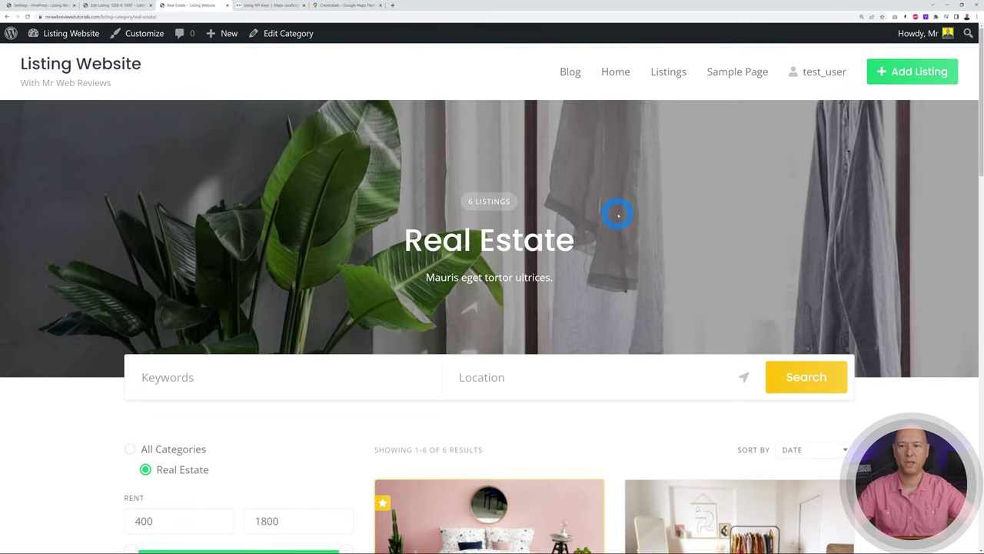
key(alt+Left)
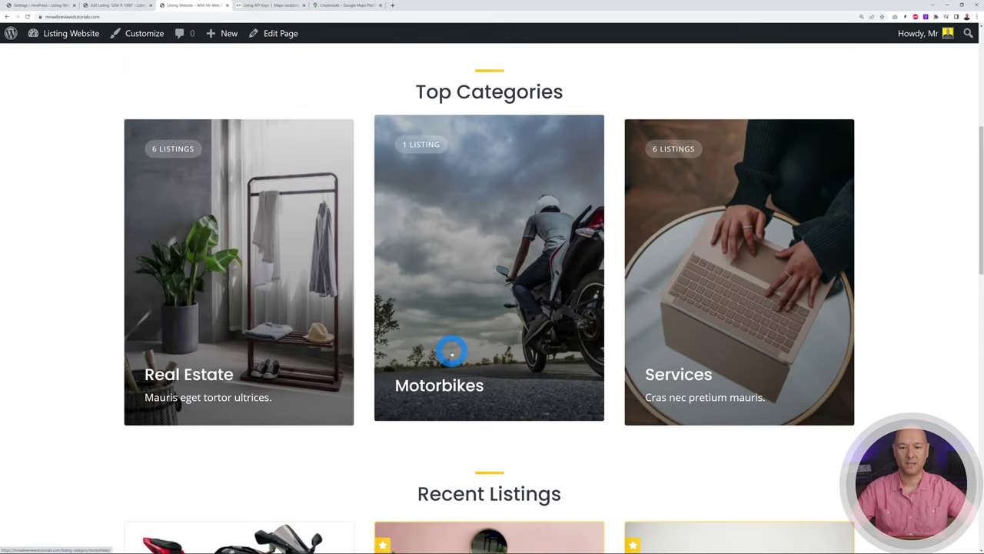
click(455, 384)
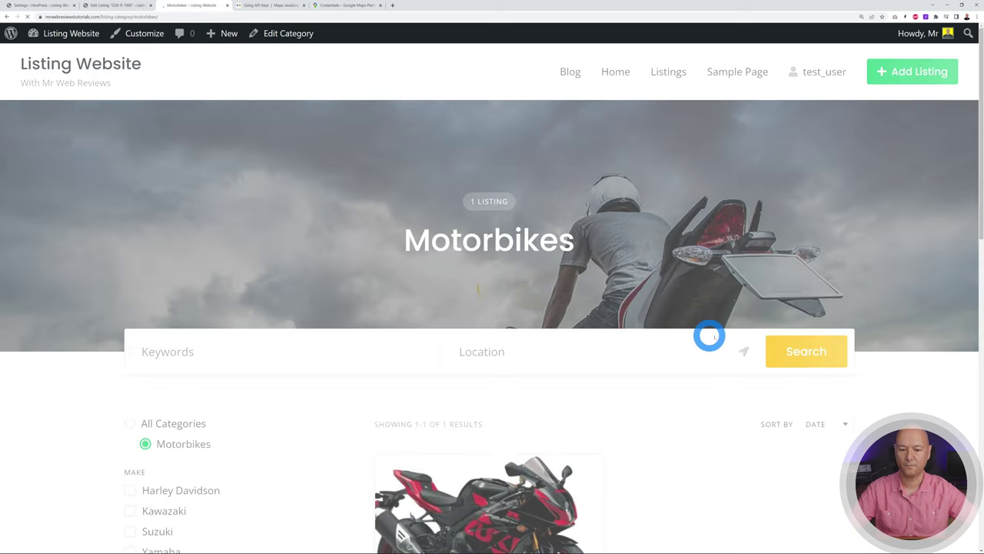
scroll(739, 337, down, 2)
scroll(738, 336, down, 2)
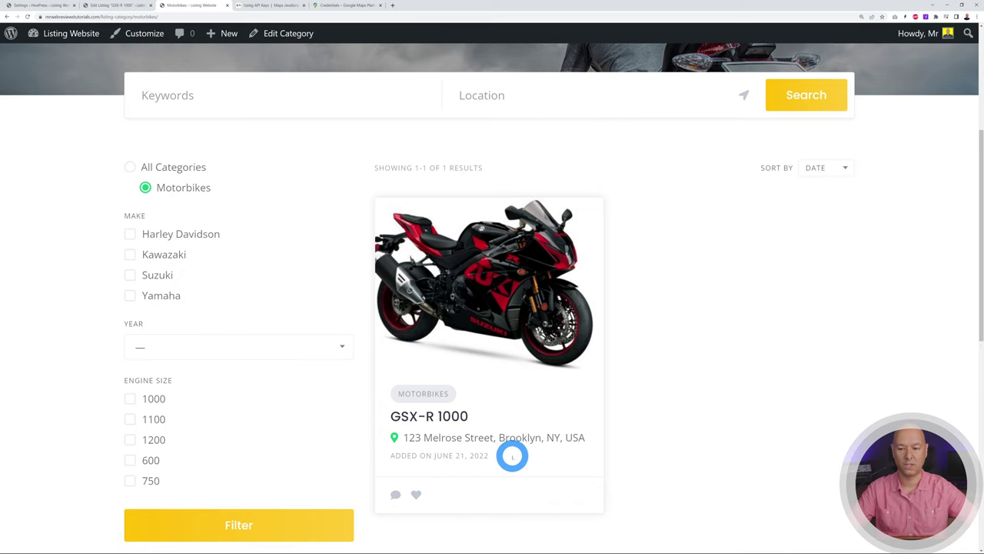
click(477, 331)
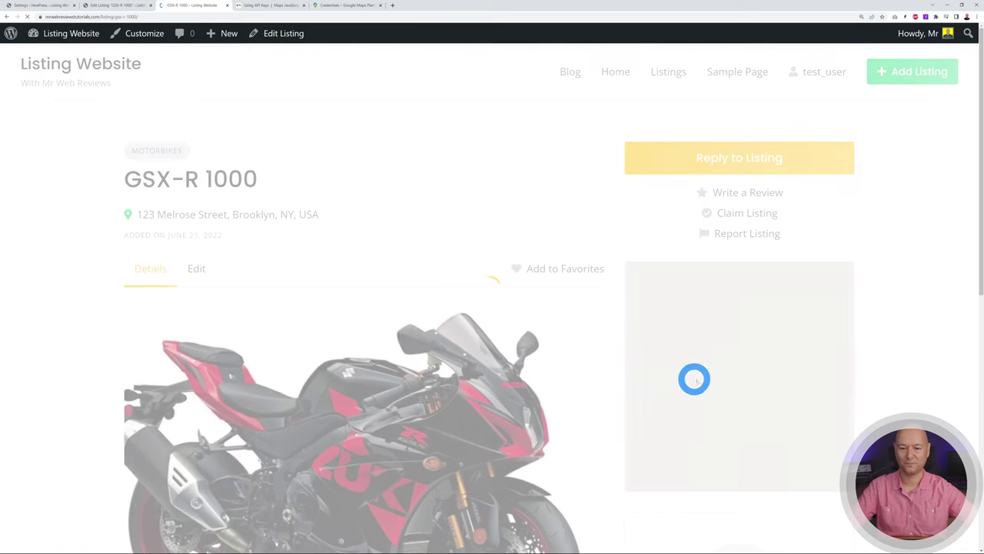
Zoom the listing's map out three levels around the Melrose Street pin
scroll(889, 238, down, 5)
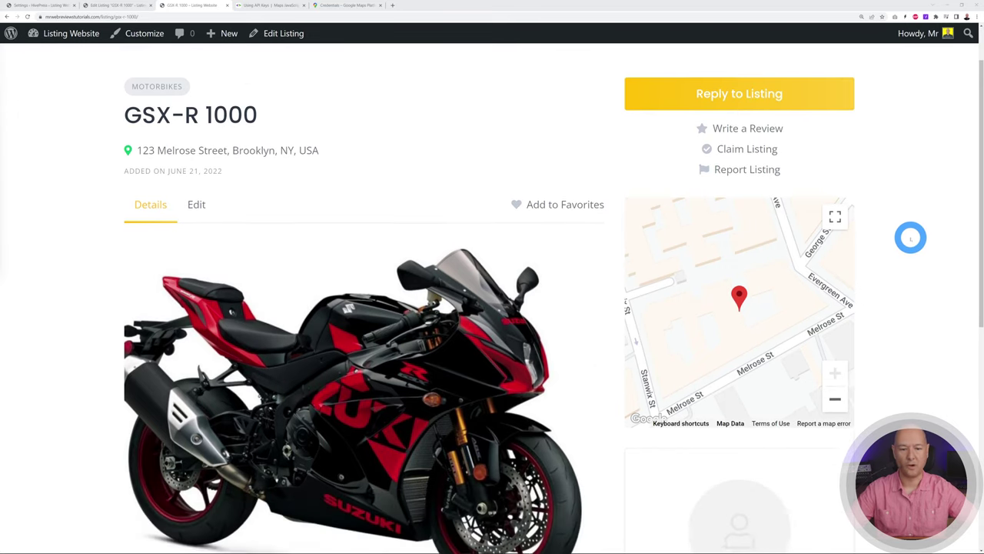
scroll(911, 237, down, 2)
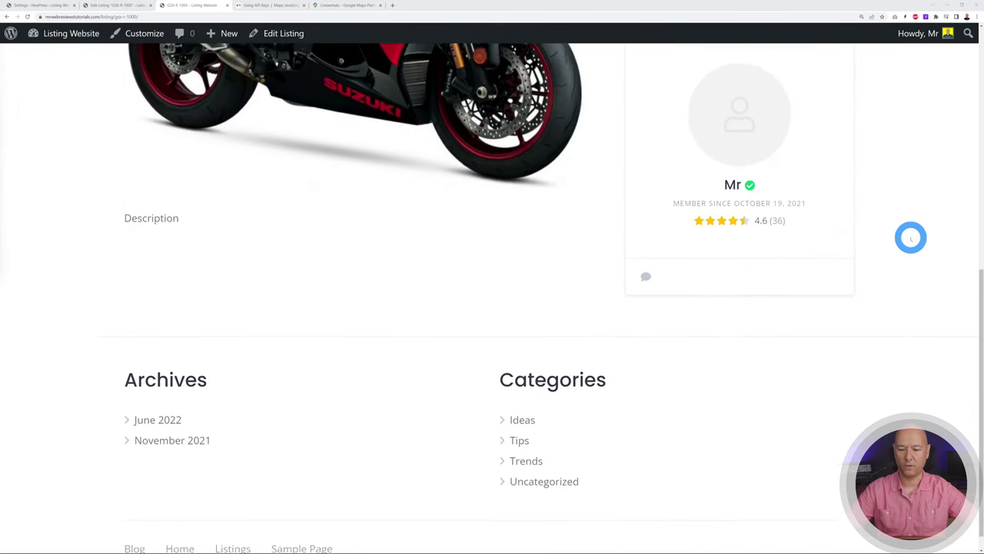
scroll(911, 237, up, 7)
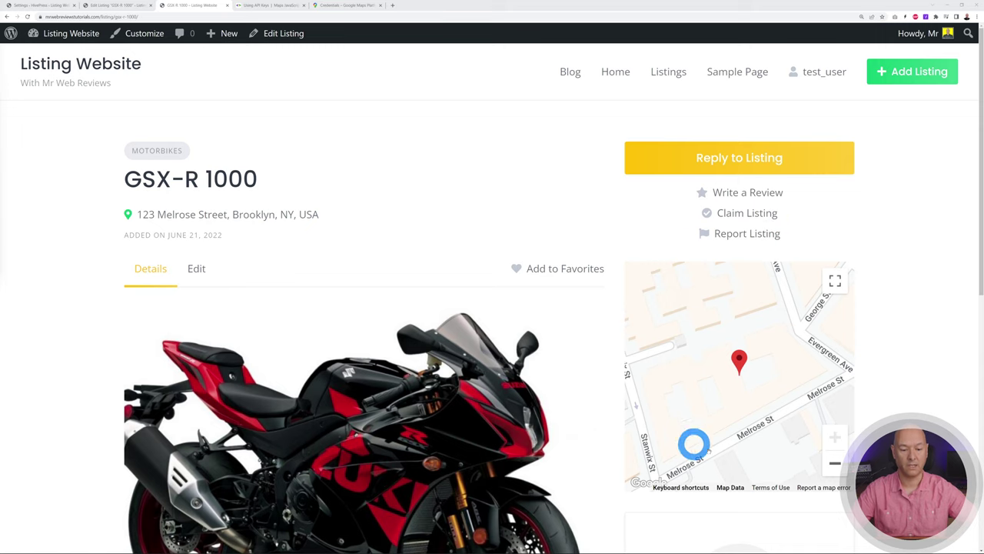
click(835, 463)
click(836, 463)
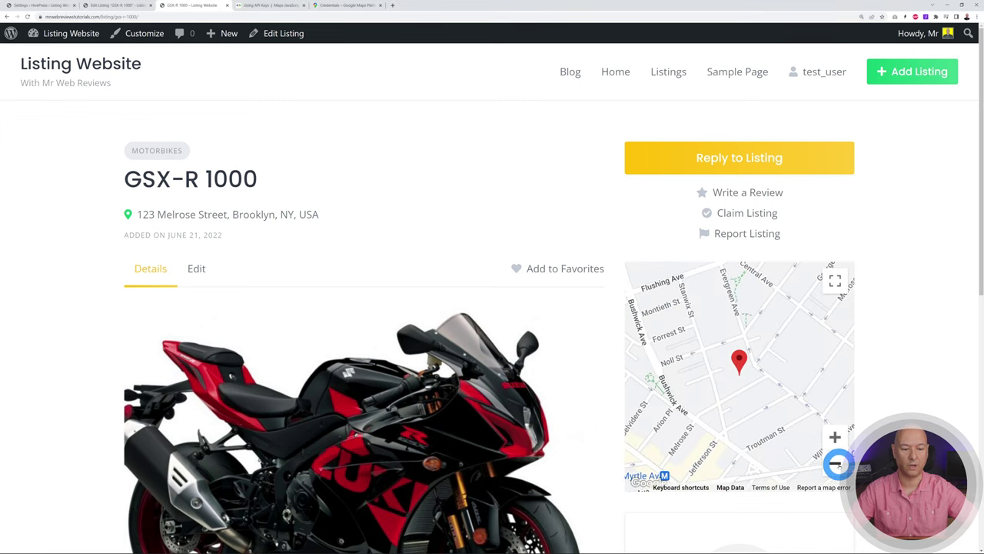
click(835, 463)
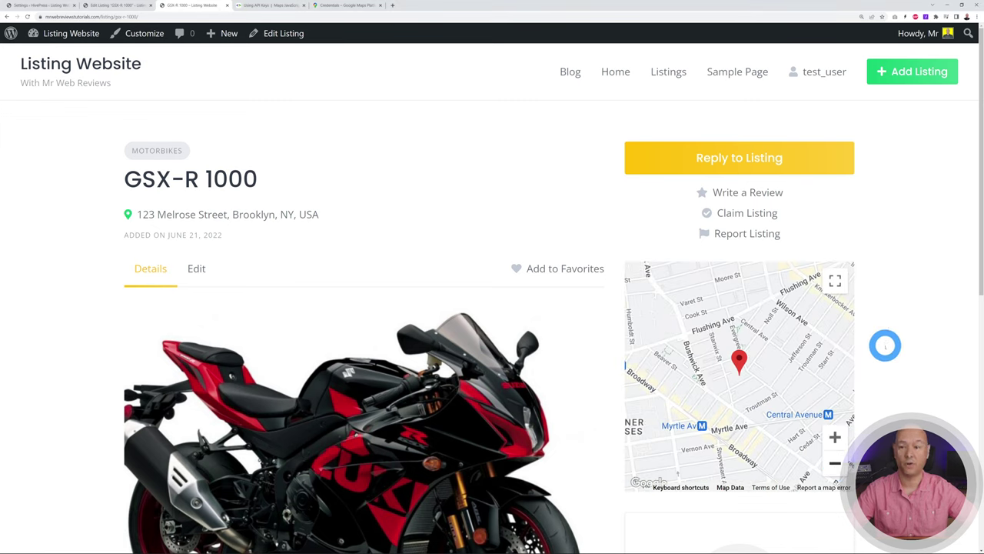
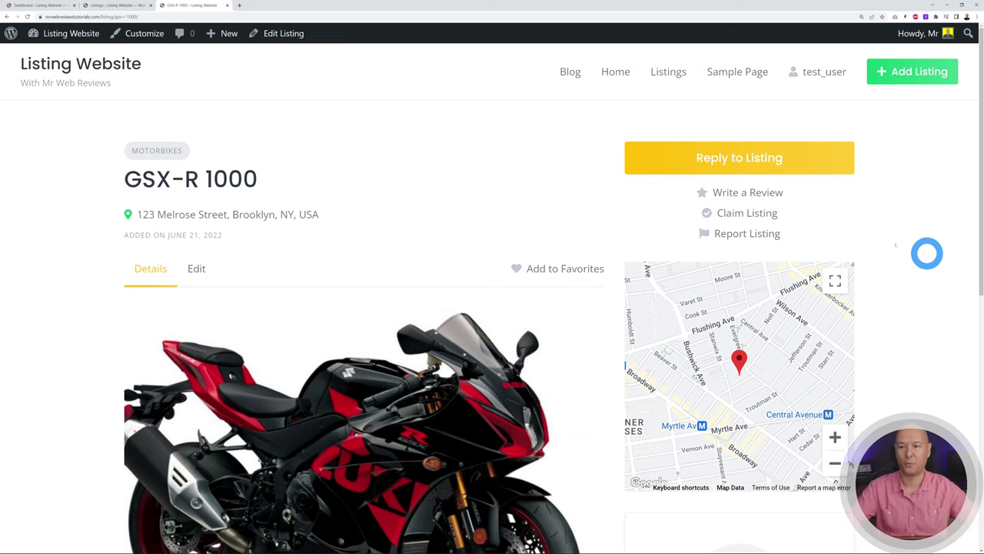
Show the Vendors admin list with its single published vendor dated 2021/10/19
click(109, 6)
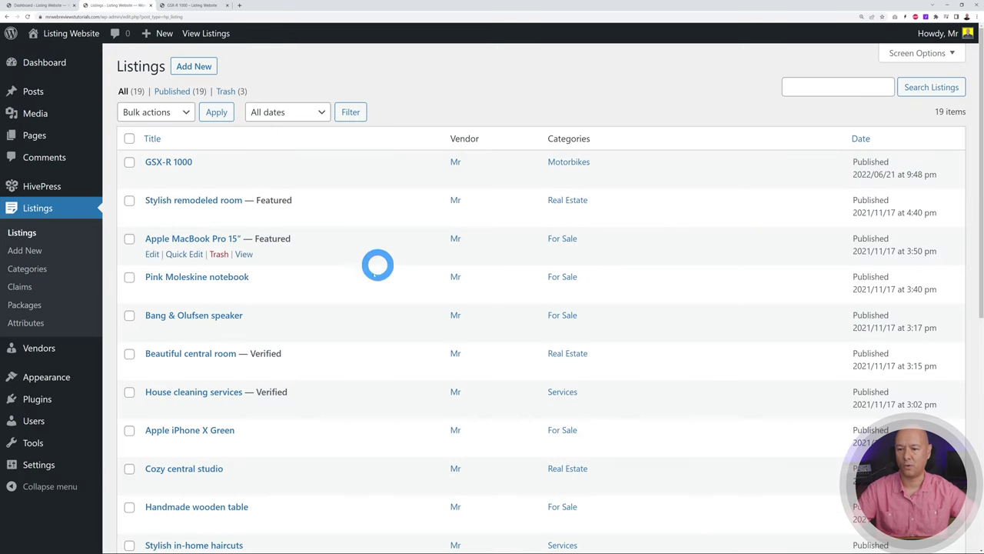
mouse_move(35, 347)
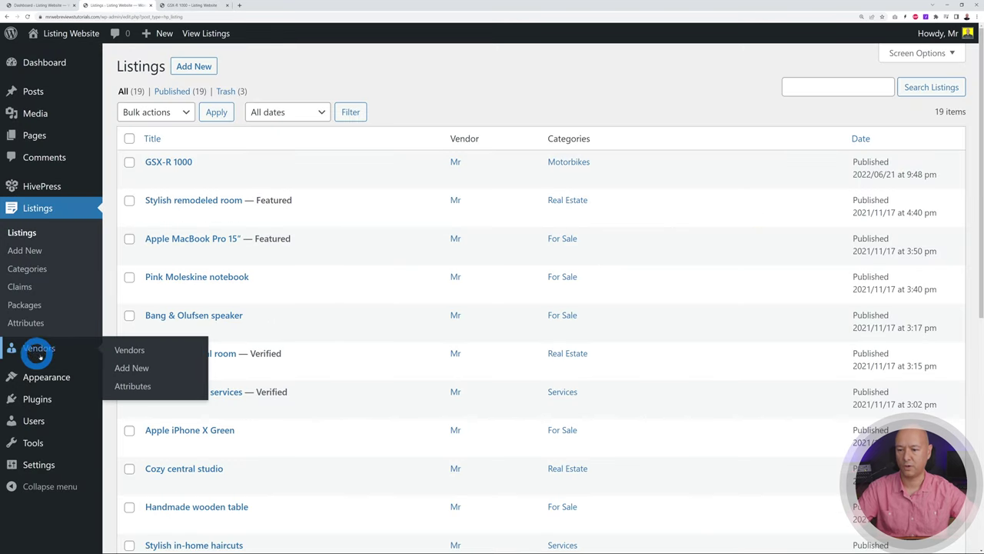
click(39, 349)
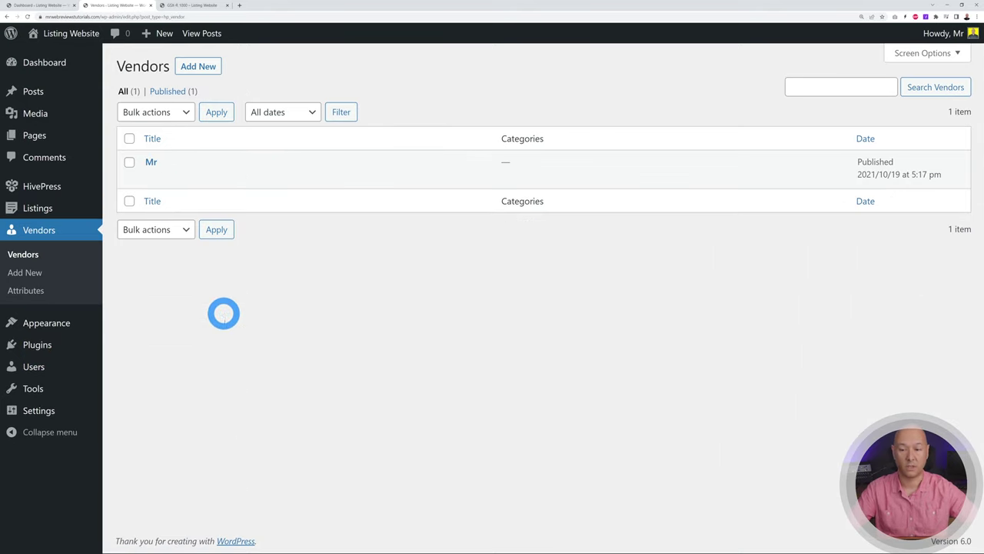
mouse_move(36, 372)
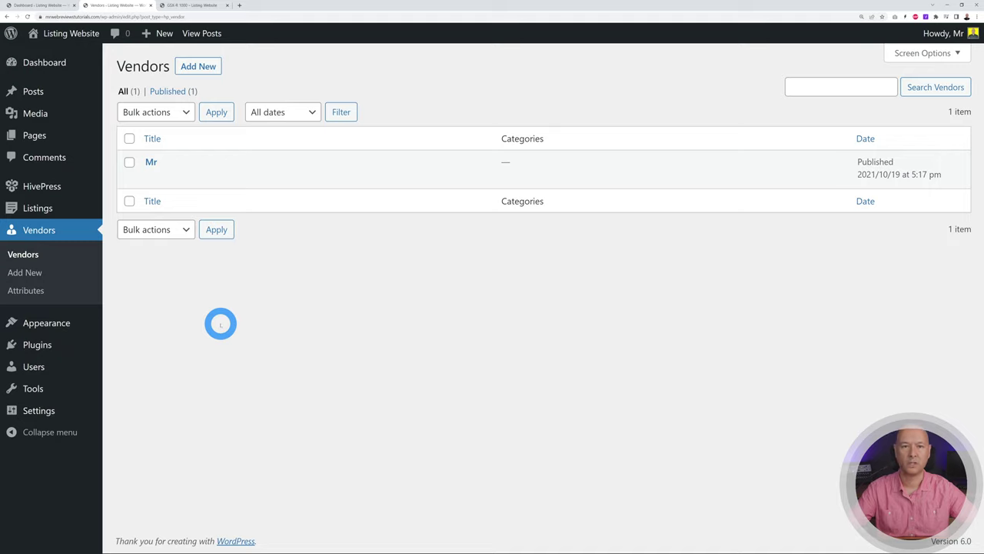
mouse_move(38, 211)
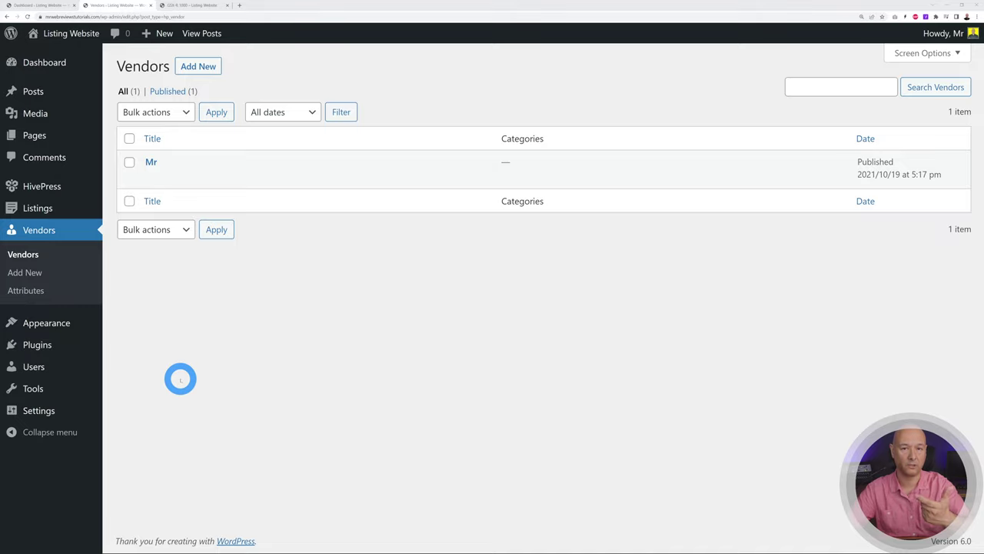
Publish a 'Vendor Type' vendor attribute with field name vendor and Checkboxes type, then open its options
click(21, 289)
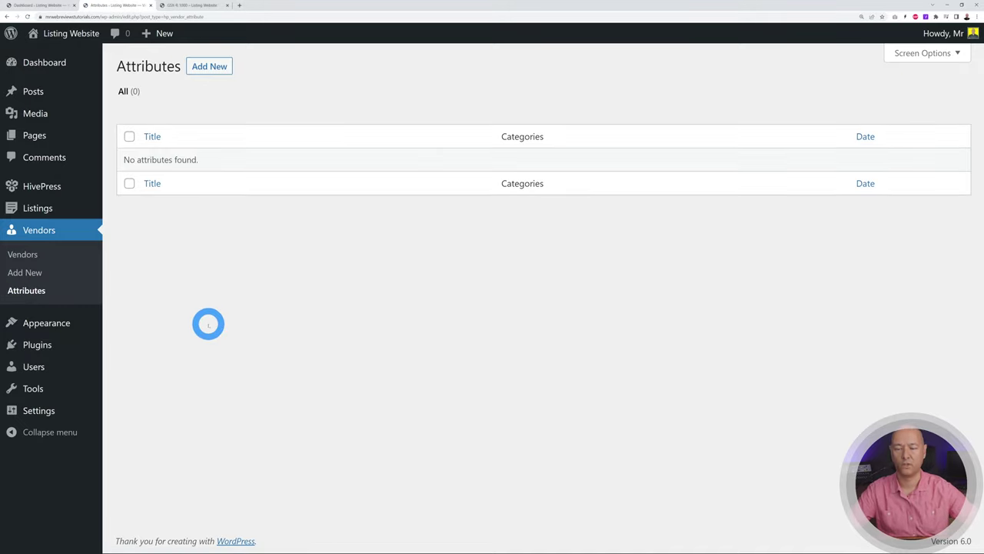
click(209, 68)
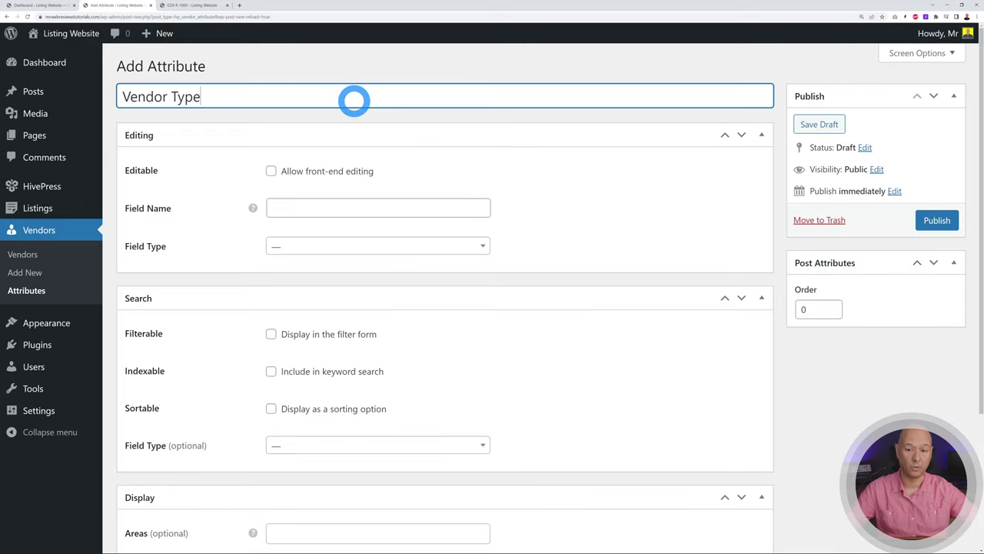
text(Vendor Type)
click(394, 214)
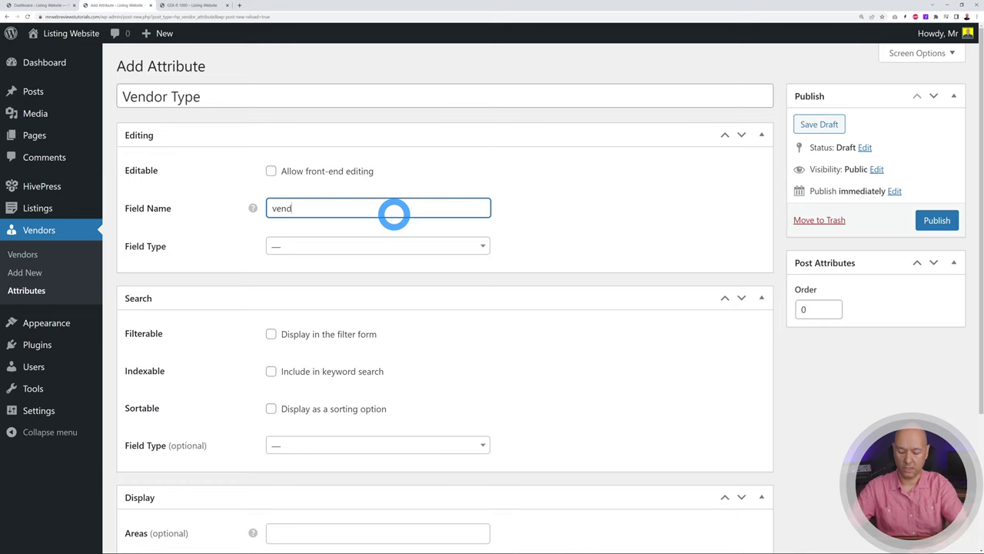
click(480, 248)
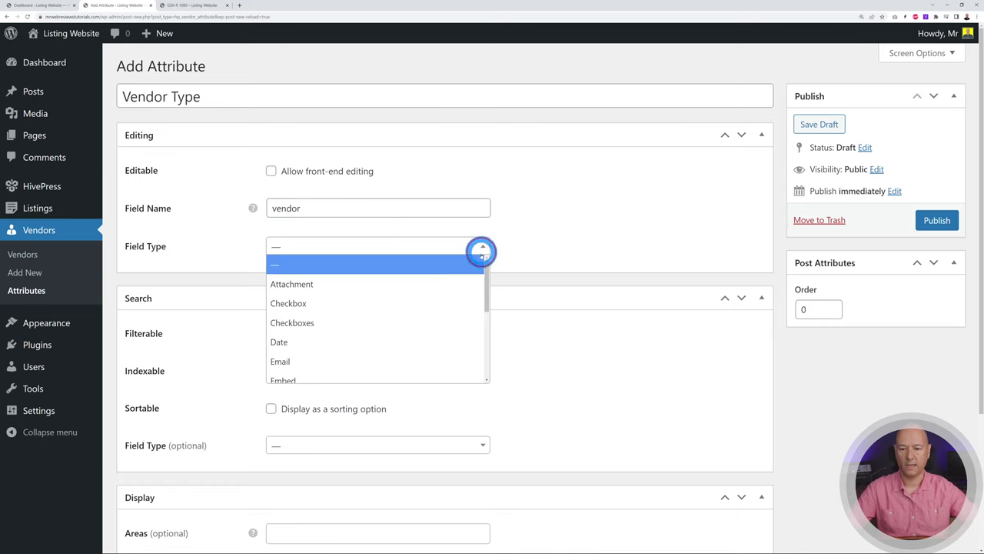
click(355, 319)
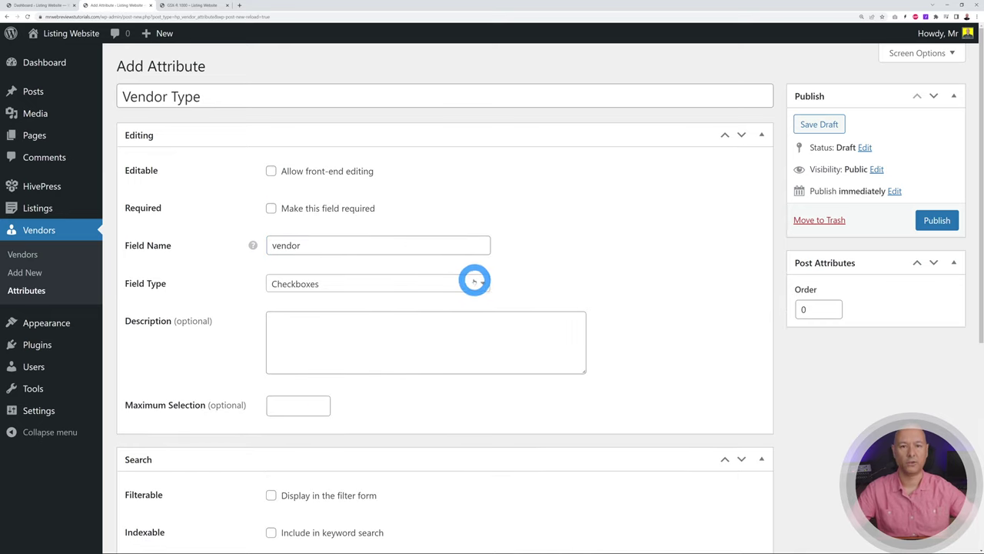
click(937, 220)
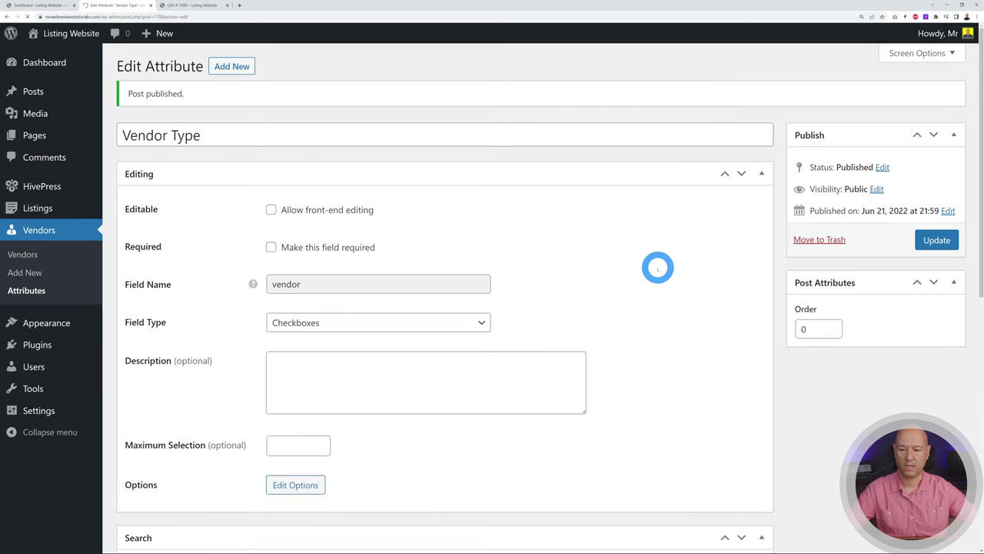
click(317, 485)
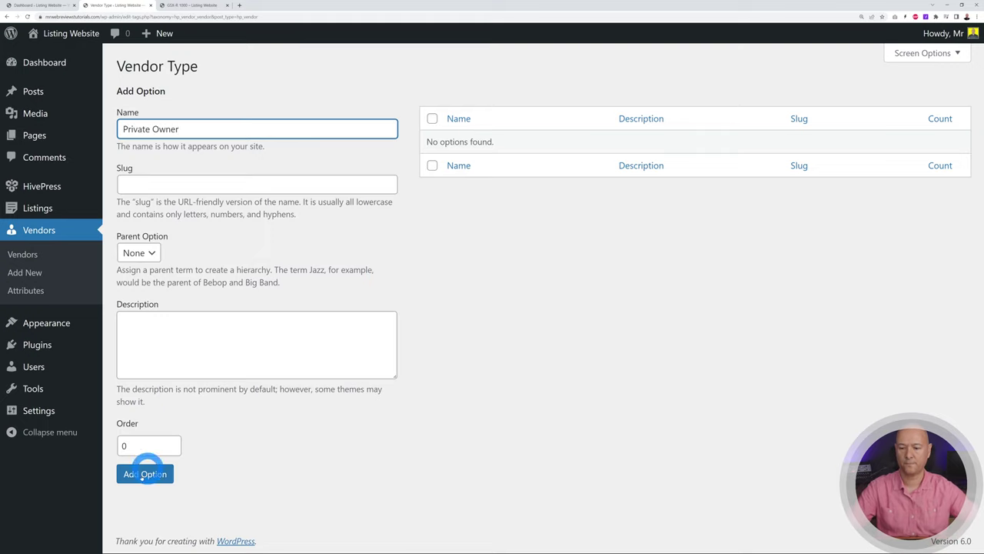
Add the options Private Owner, Reseller and Shop Owner to Vendor Type
click(143, 474)
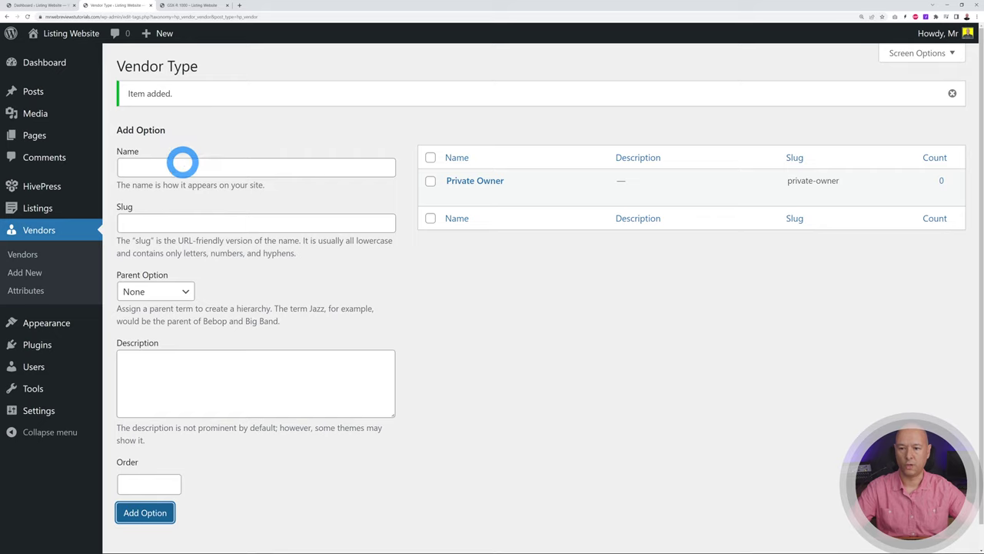
click(183, 164)
text(Reselle)
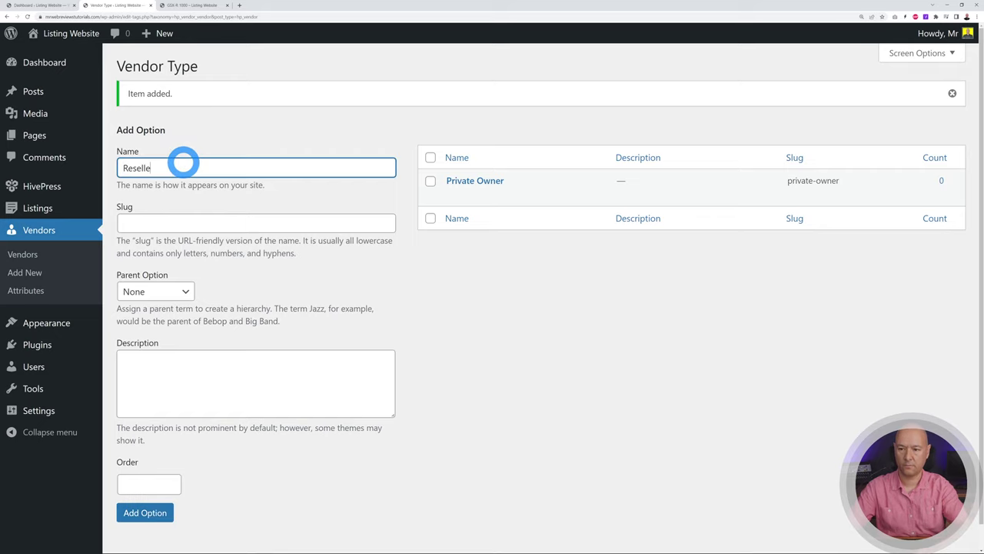
text(r)
click(143, 512)
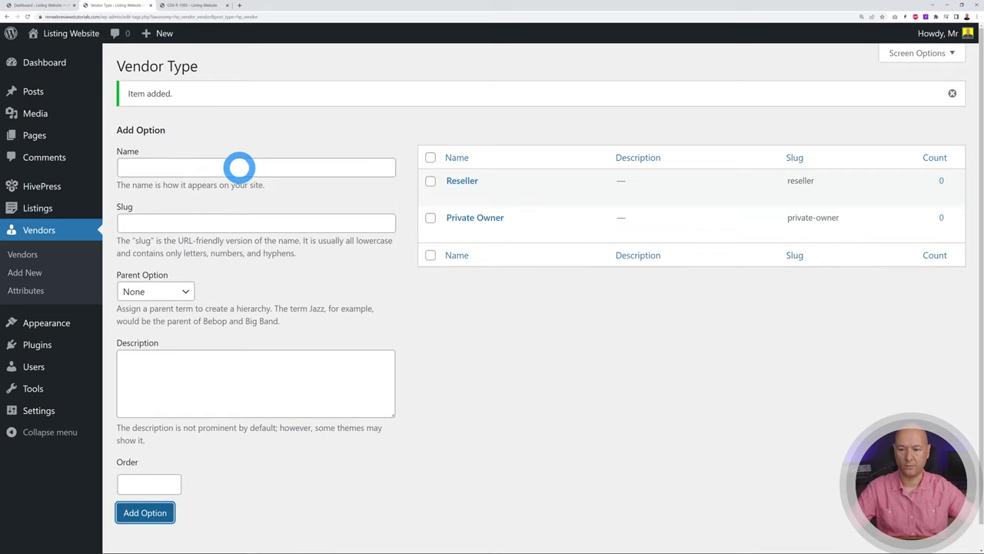
click(238, 165)
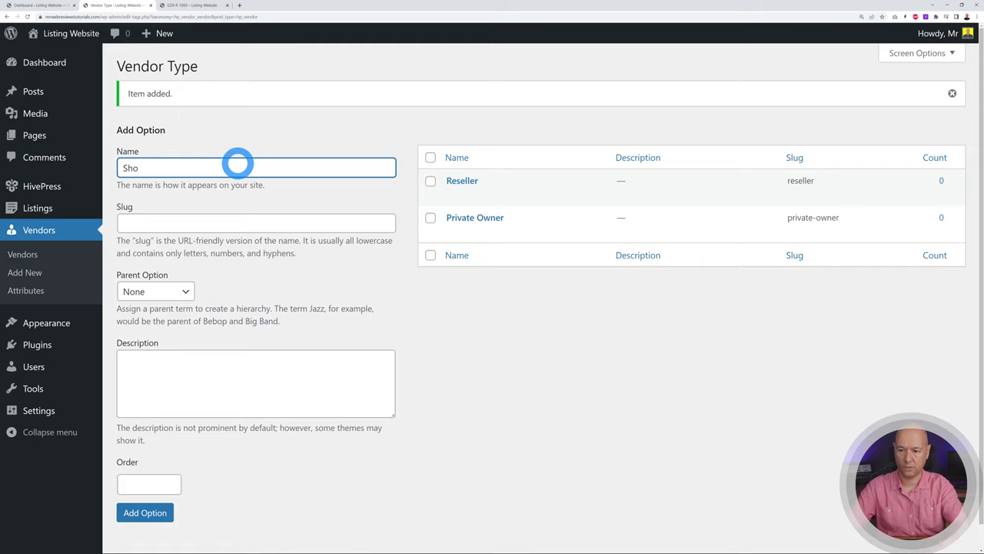
text(Shop Owner)
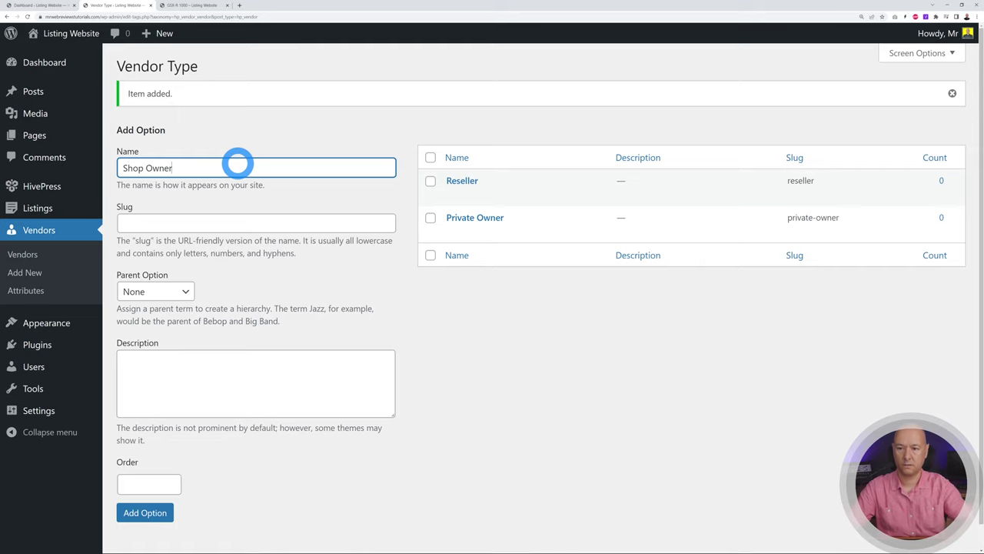
click(165, 514)
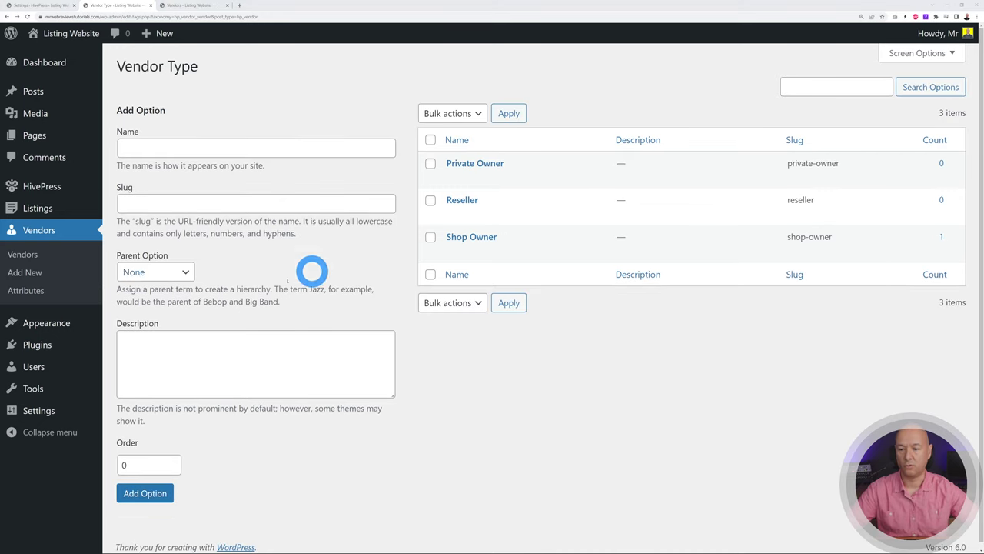
click(39, 293)
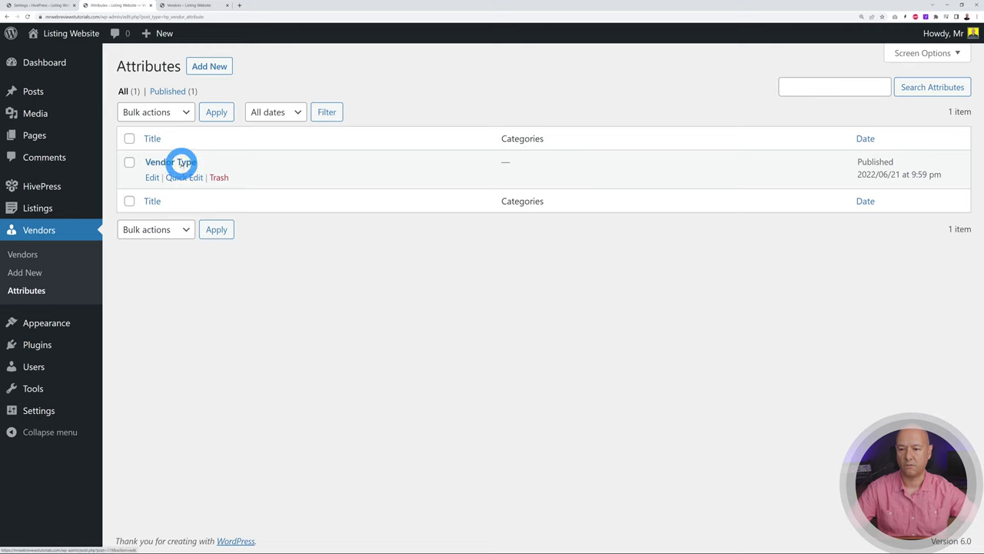
Make Vendor Type filterable with a Checkboxes search field and update the attribute
click(180, 162)
scroll(602, 345, down, 4)
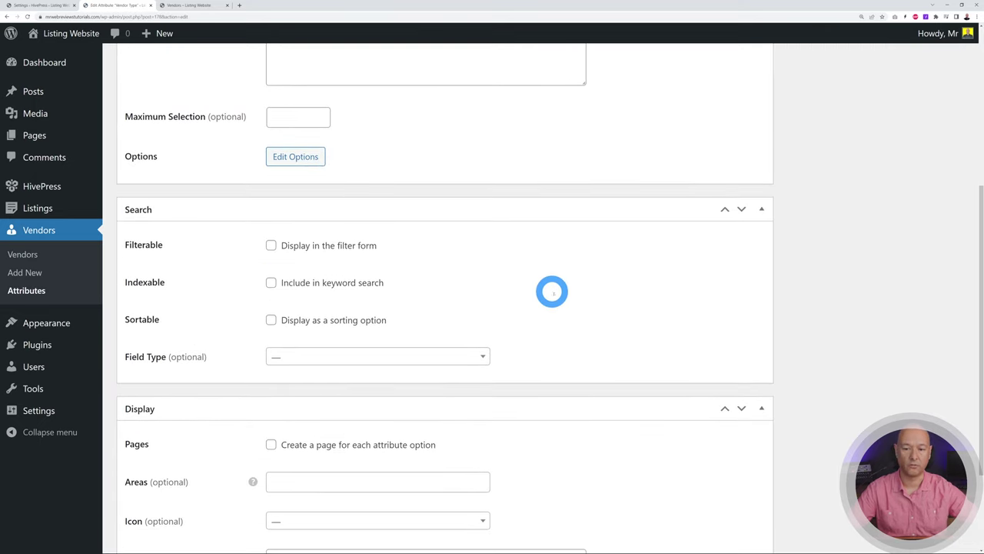
scroll(551, 290, down, 1)
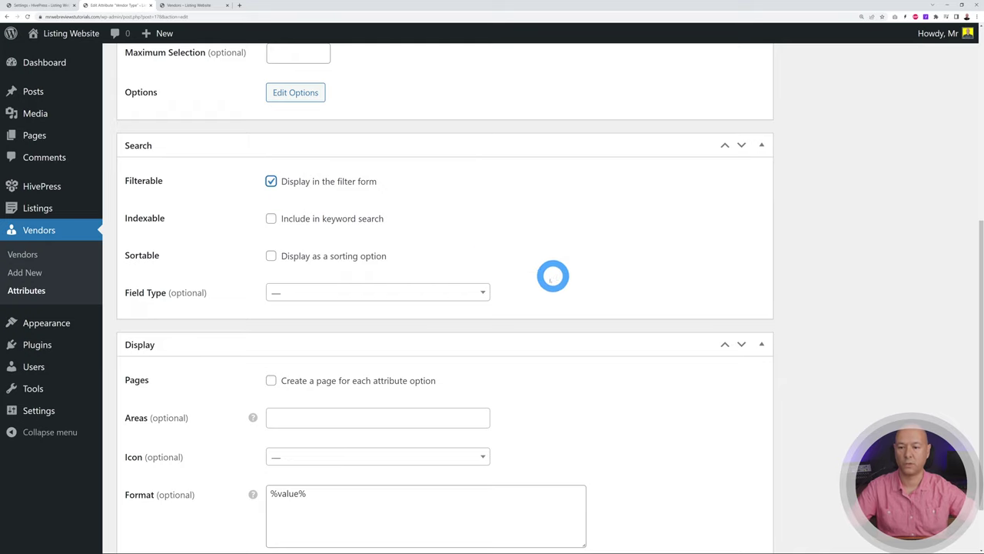
click(464, 291)
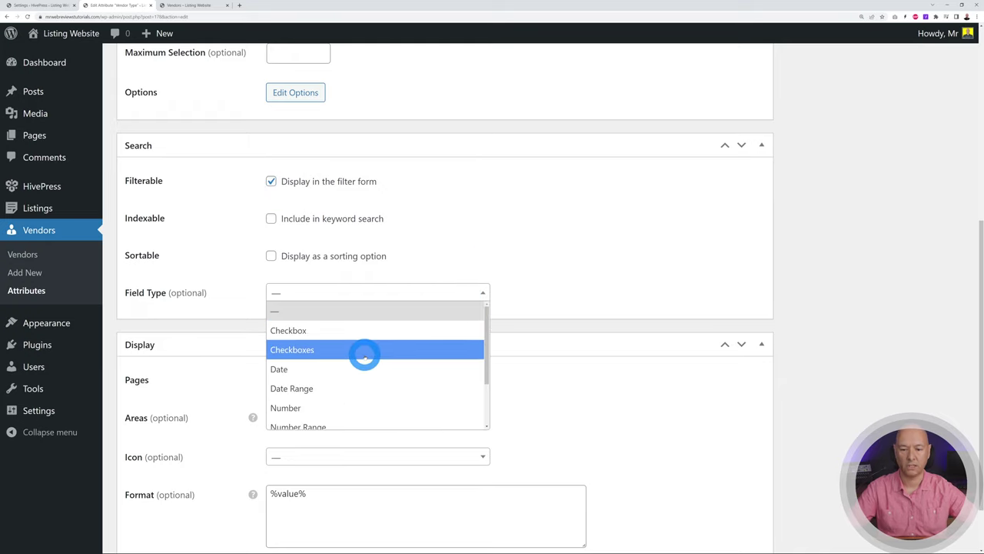
click(365, 352)
scroll(657, 315, down, 1)
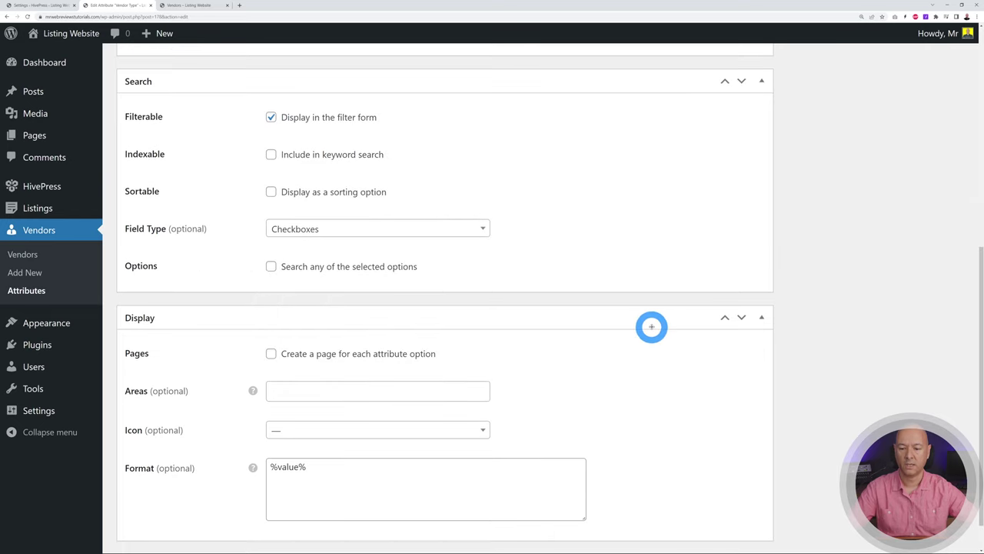
scroll(658, 369, down, 1)
scroll(584, 352, up, 3)
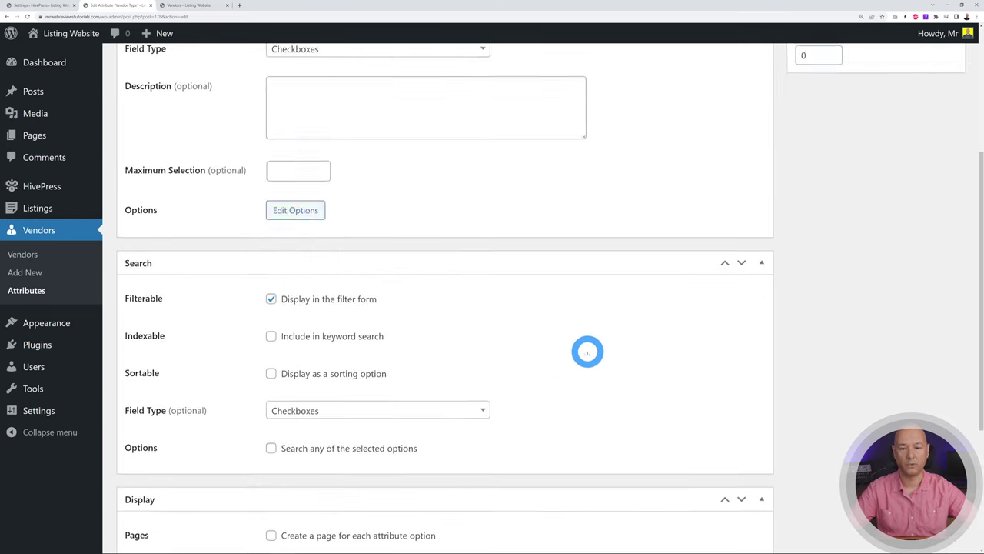
scroll(588, 352, up, 3)
click(934, 202)
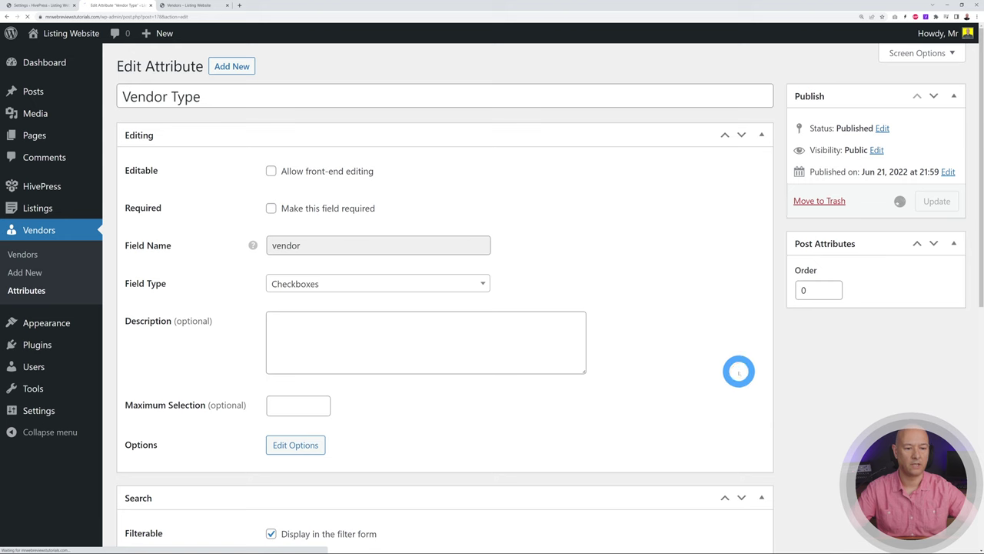
click(35, 292)
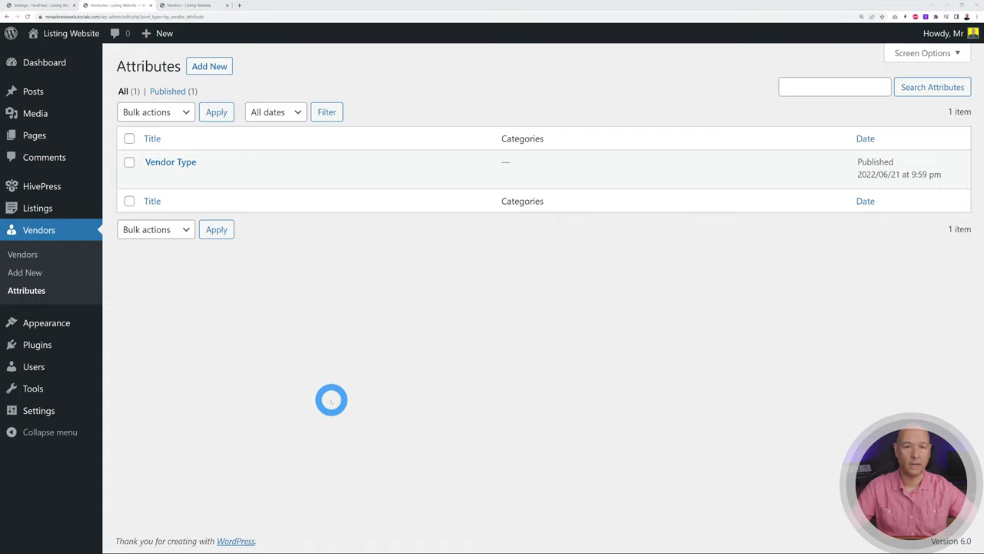
Start a new vendor with the description 'Desc'
click(30, 256)
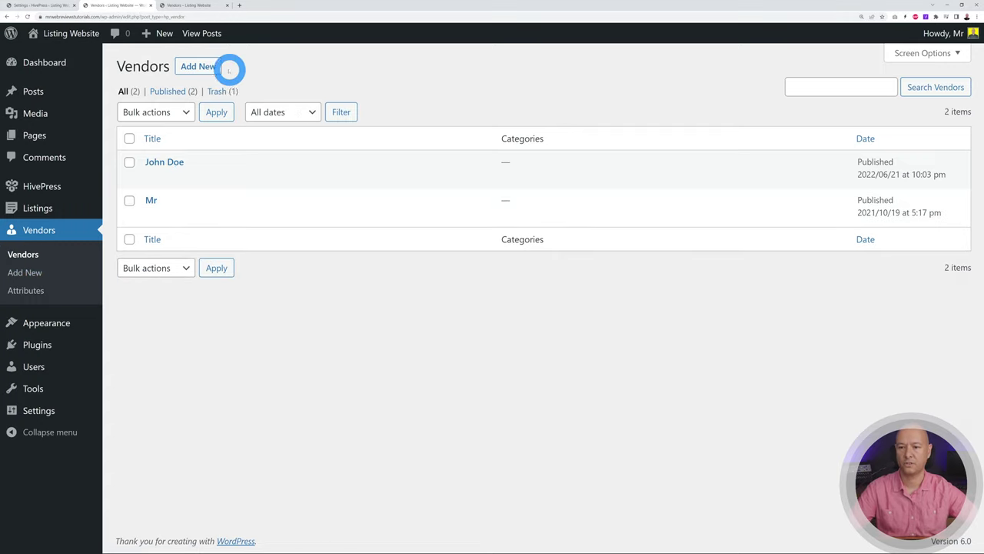
click(214, 67)
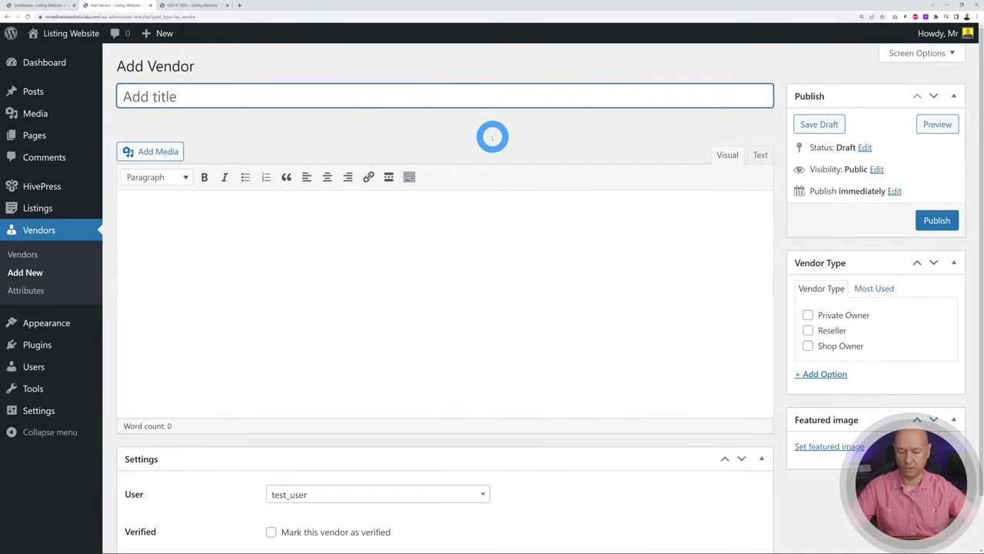
click(528, 233)
text(Description)
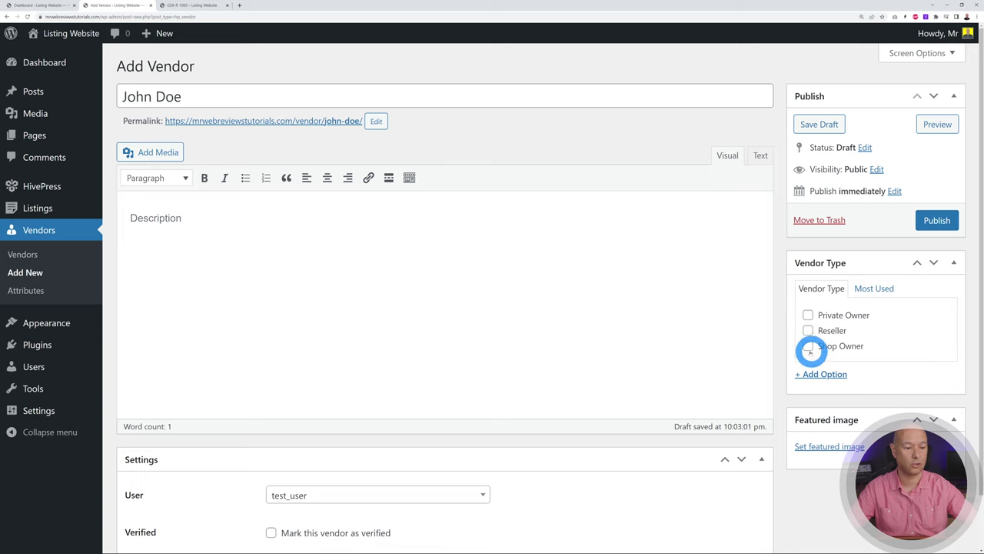
Set the man's portrait as the vendor's featured image, publish it, and view the Vendors list
click(838, 448)
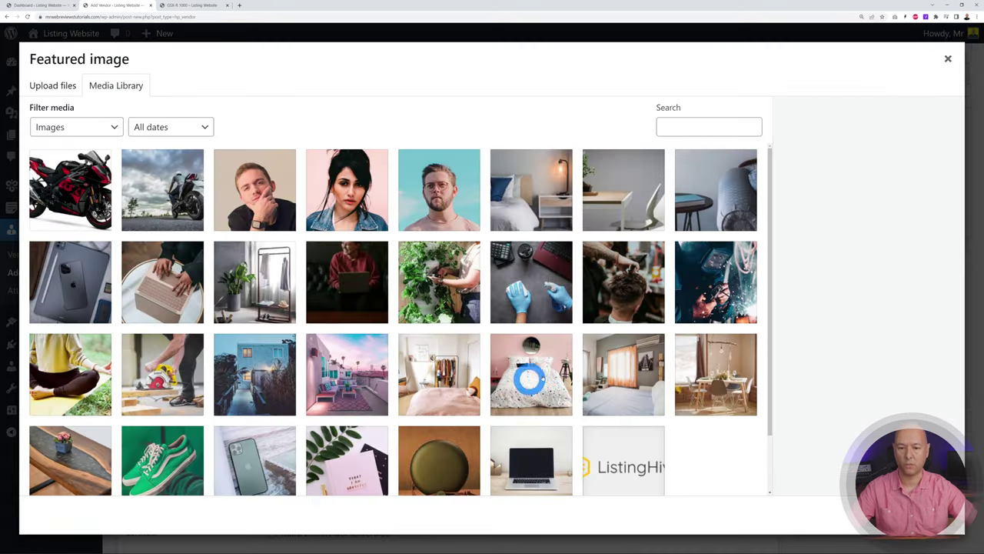
click(273, 202)
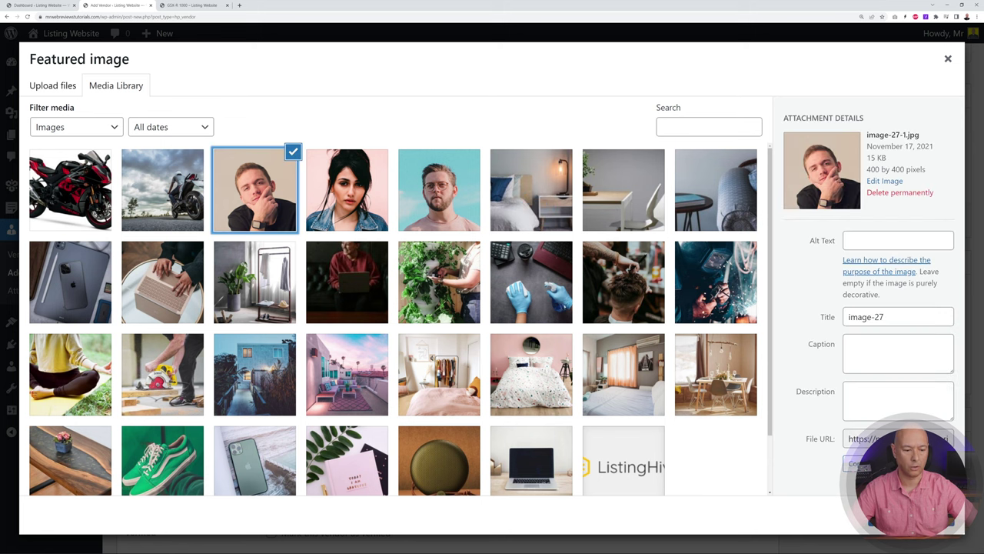
click(678, 412)
scroll(668, 384, down, 2)
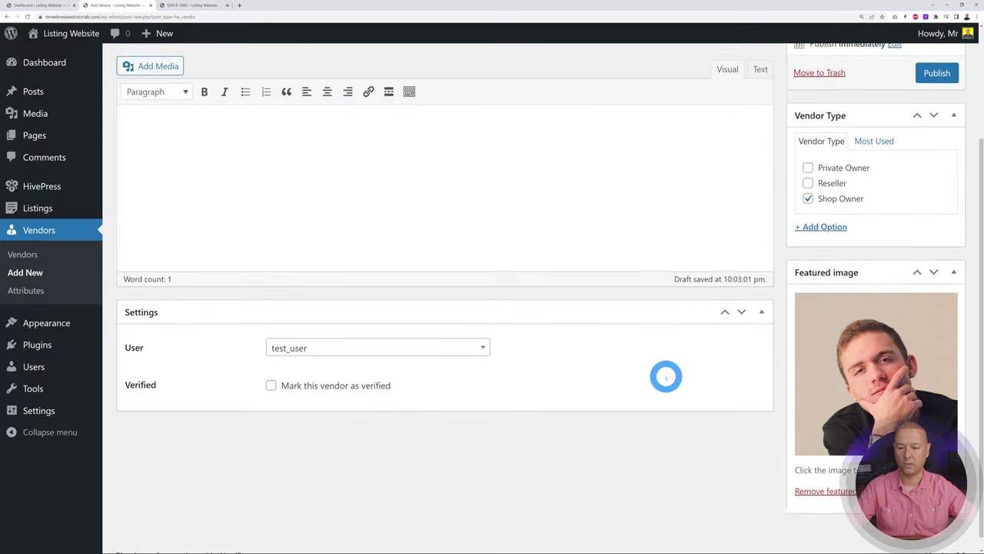
click(477, 336)
click(571, 349)
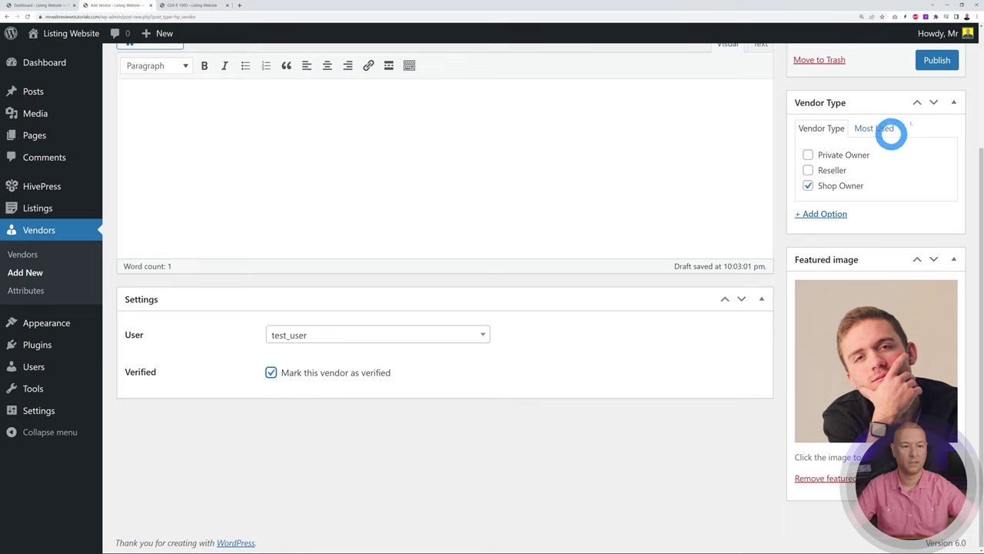
click(937, 60)
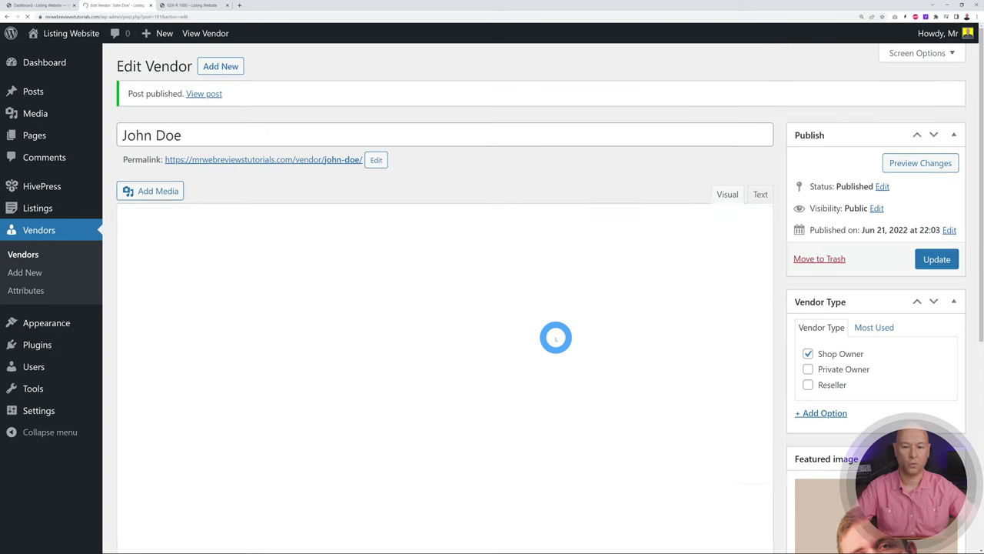
click(23, 254)
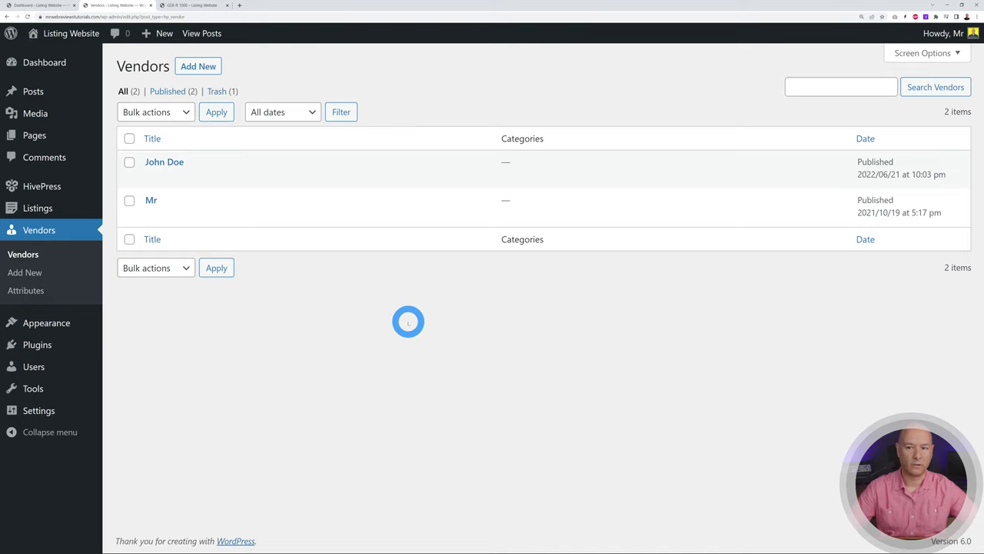
Check the front-end Listings page, then start a new page from Pages > Add New
click(196, 6)
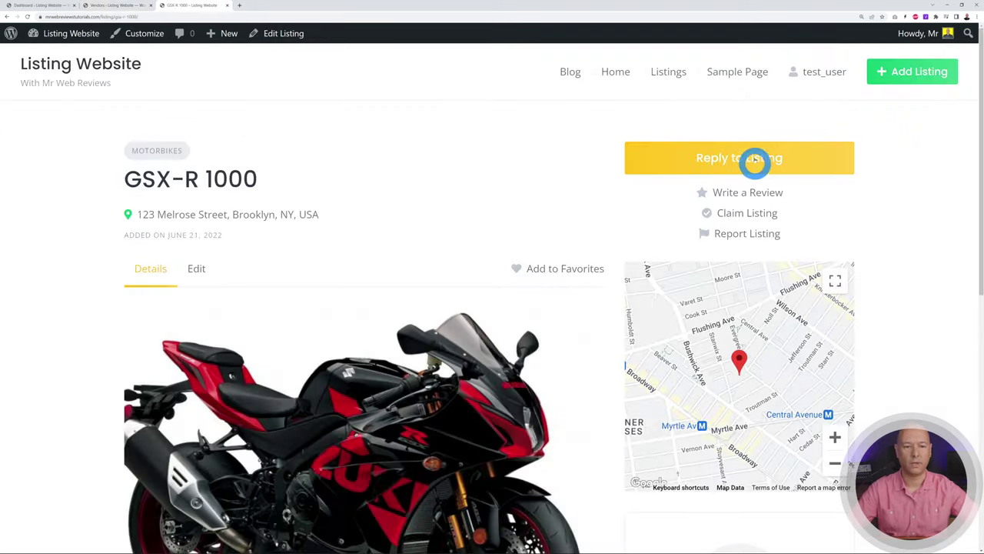
click(671, 71)
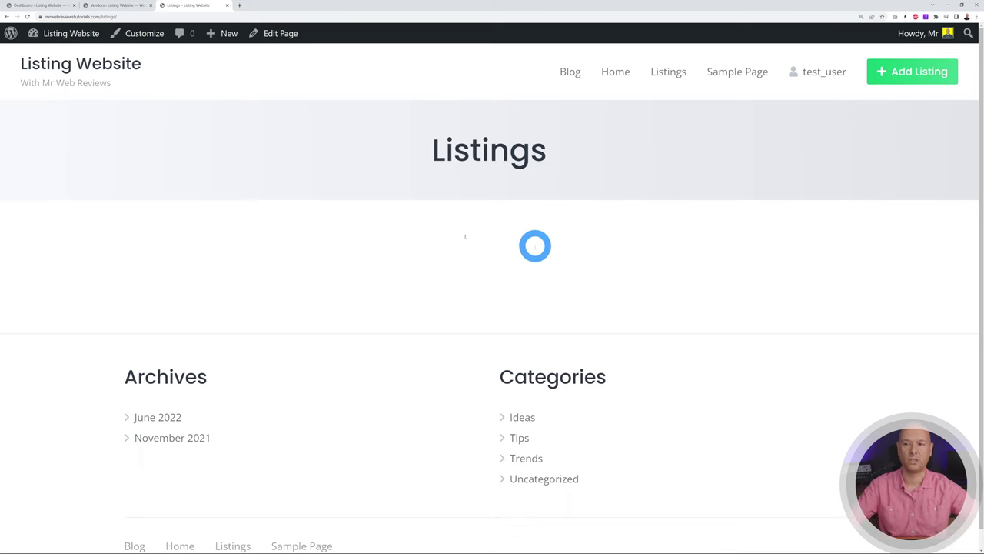
click(40, 6)
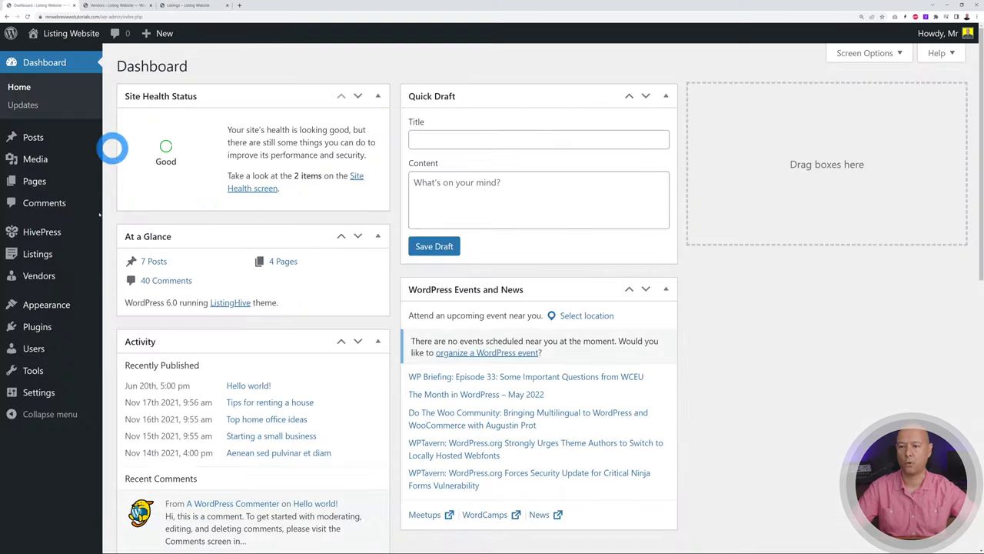
click(34, 181)
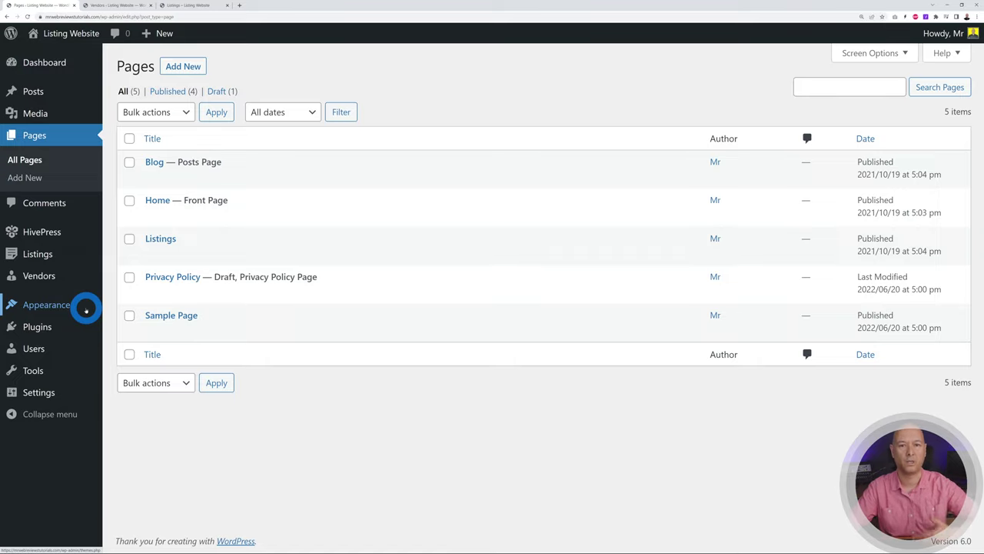
click(183, 66)
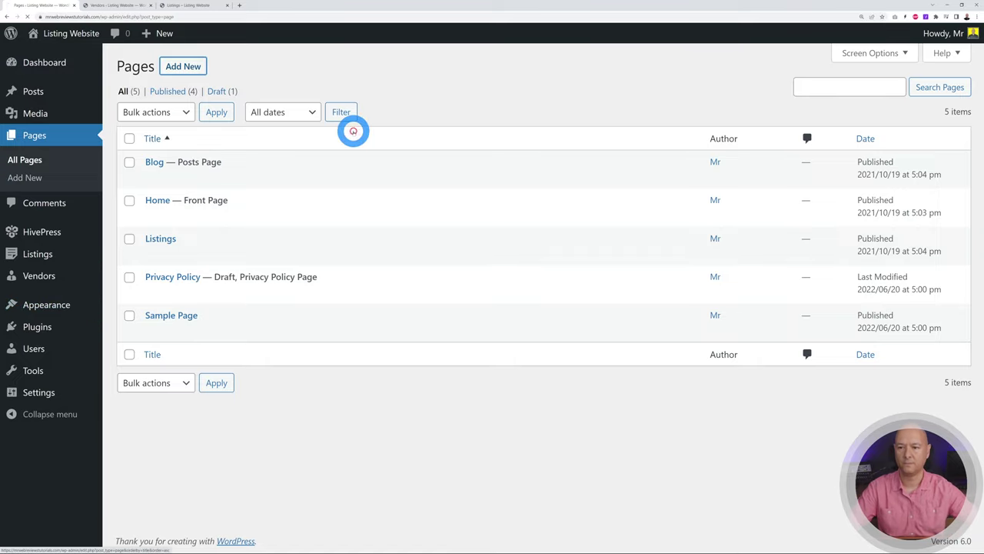
click(158, 122)
Title the page 'Vendors', add a Vendors block with 3 columns and 12 vendors, and publish it
text(Vendors)
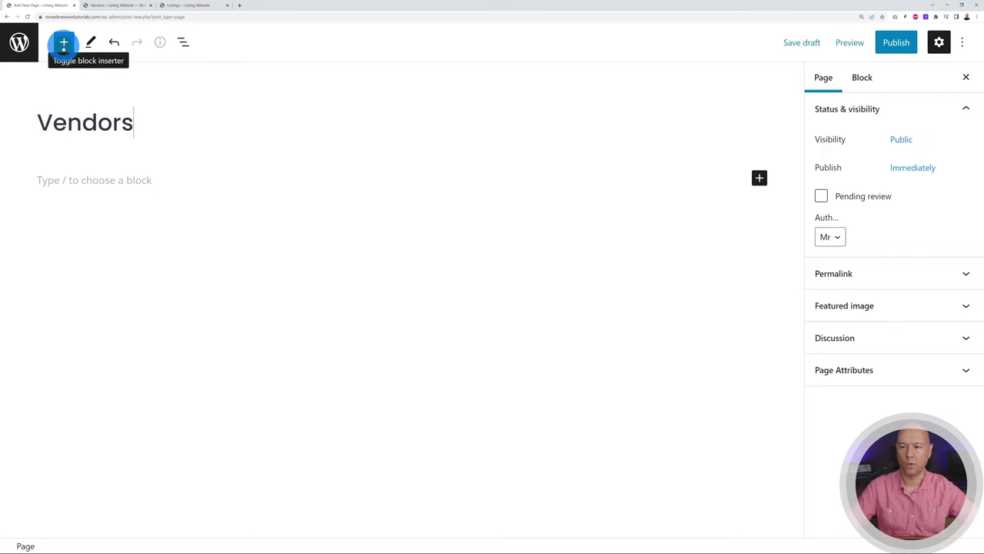
click(64, 42)
scroll(146, 269, down, 10)
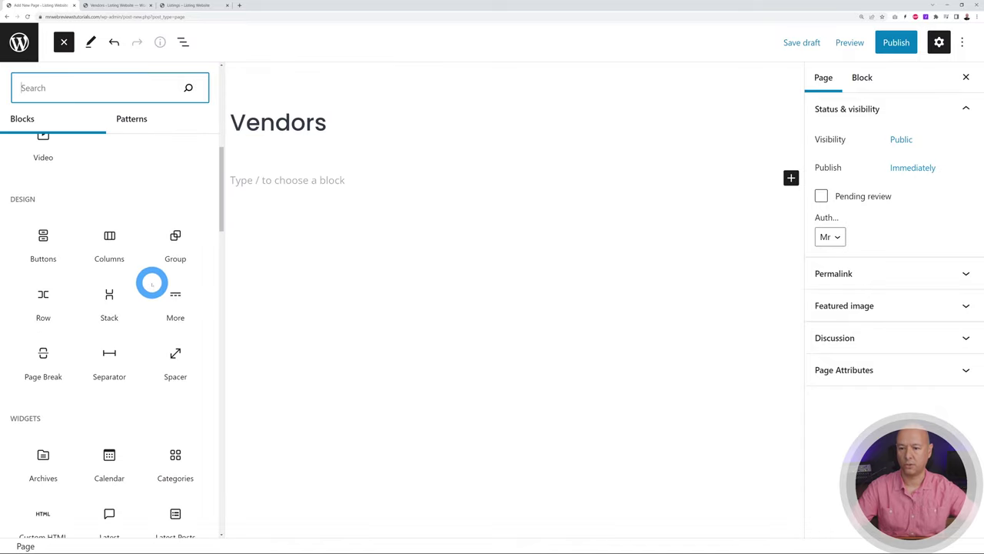
scroll(152, 283, down, 15)
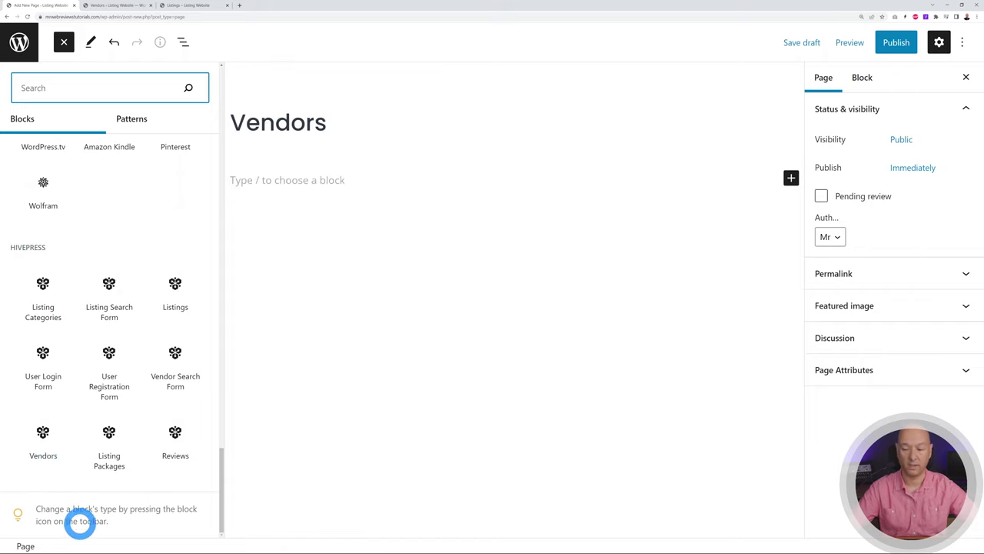
click(44, 438)
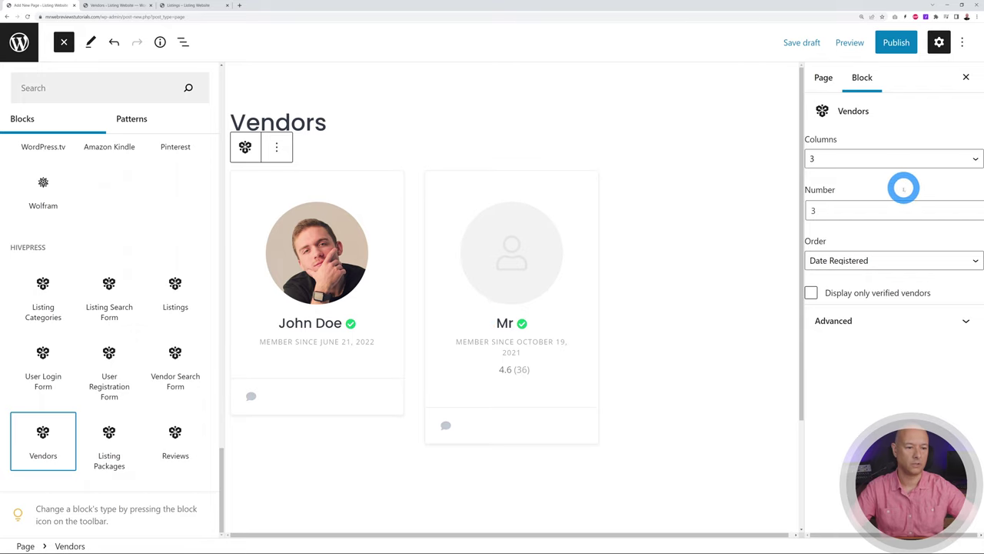
click(971, 158)
click(971, 157)
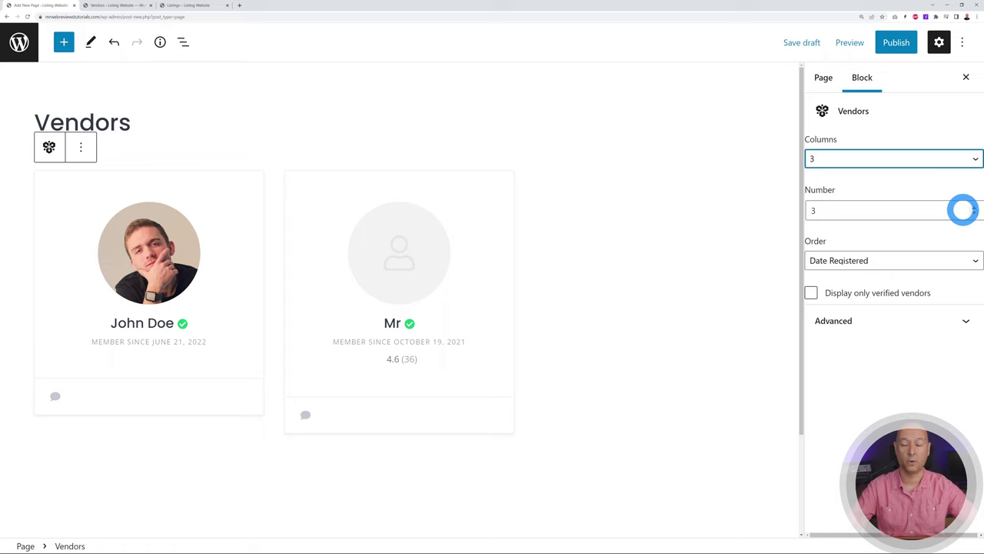
double_click(814, 211)
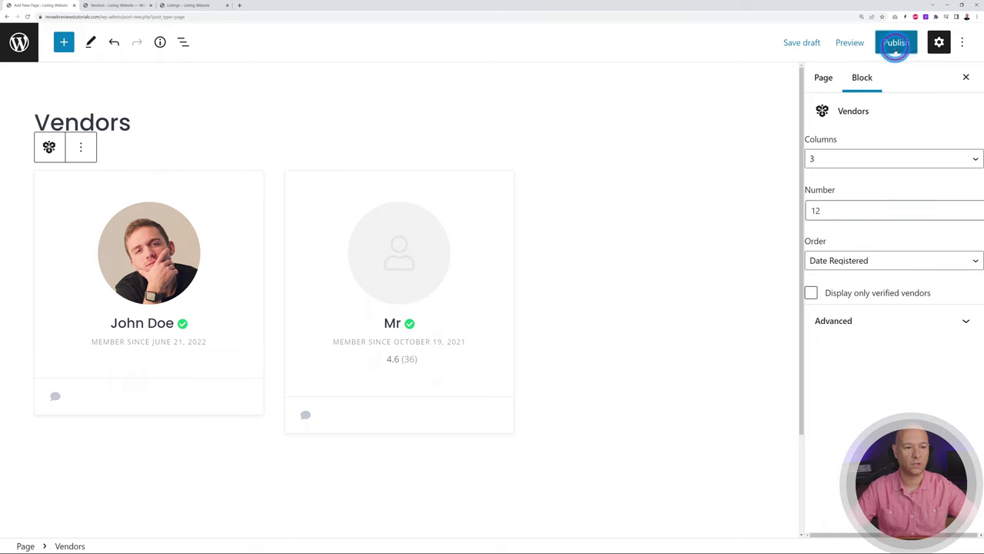
click(897, 42)
click(857, 43)
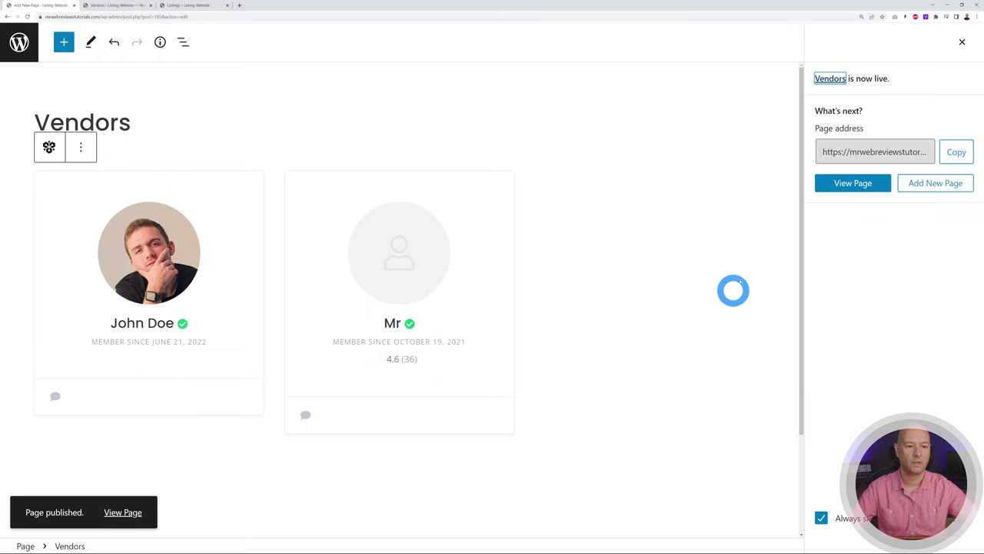
click(20, 44)
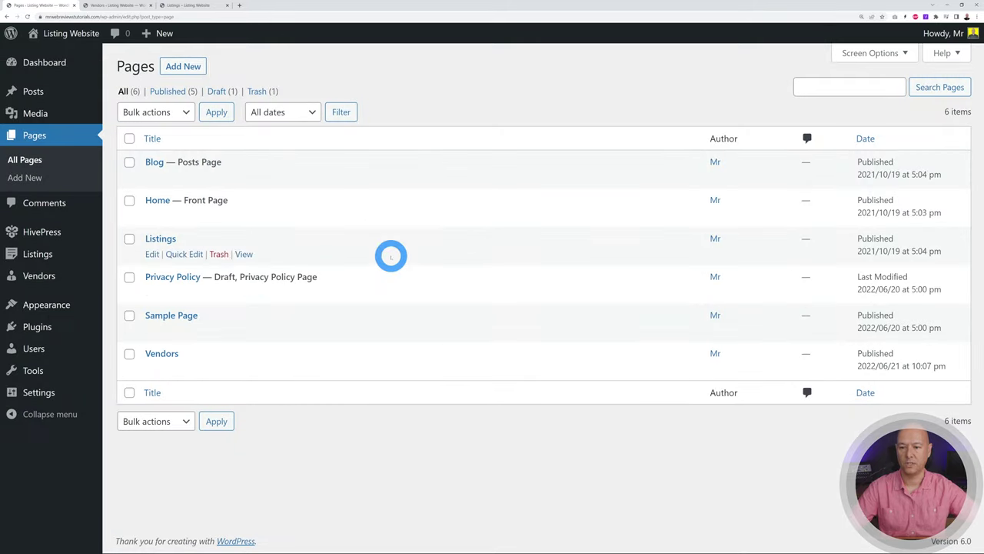
Create a new page titled 'Listings' containing the HivePress Listings block
click(189, 69)
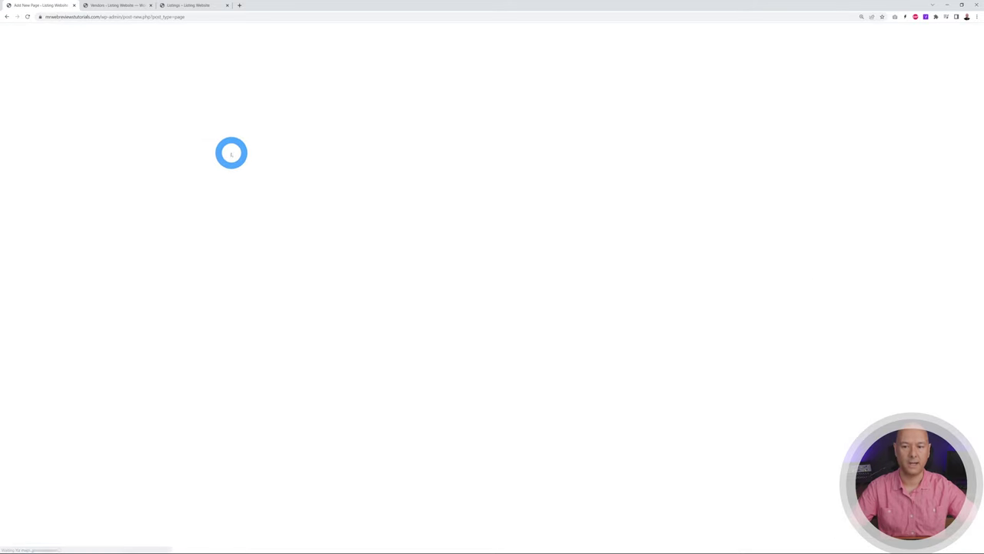
text(Listings)
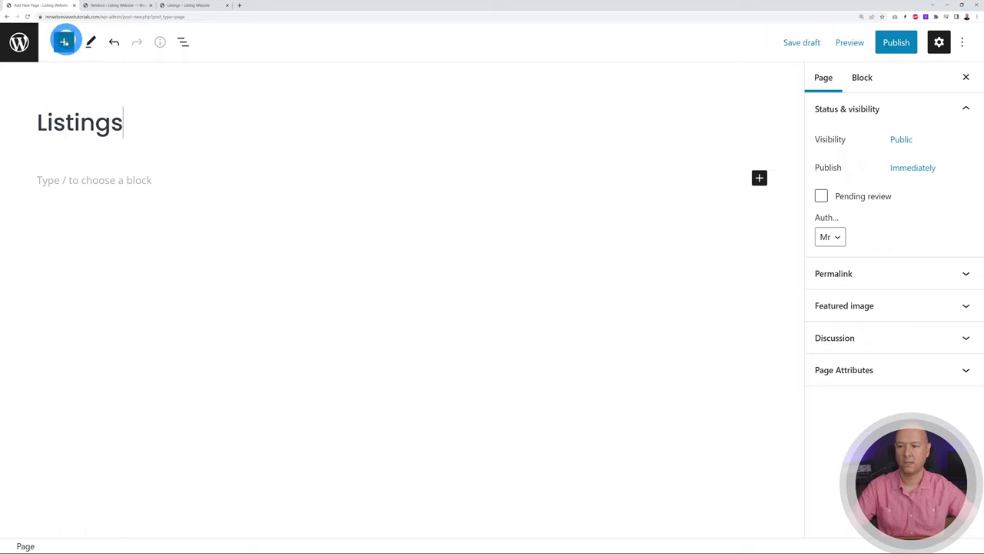
click(64, 42)
scroll(156, 312, down, 11)
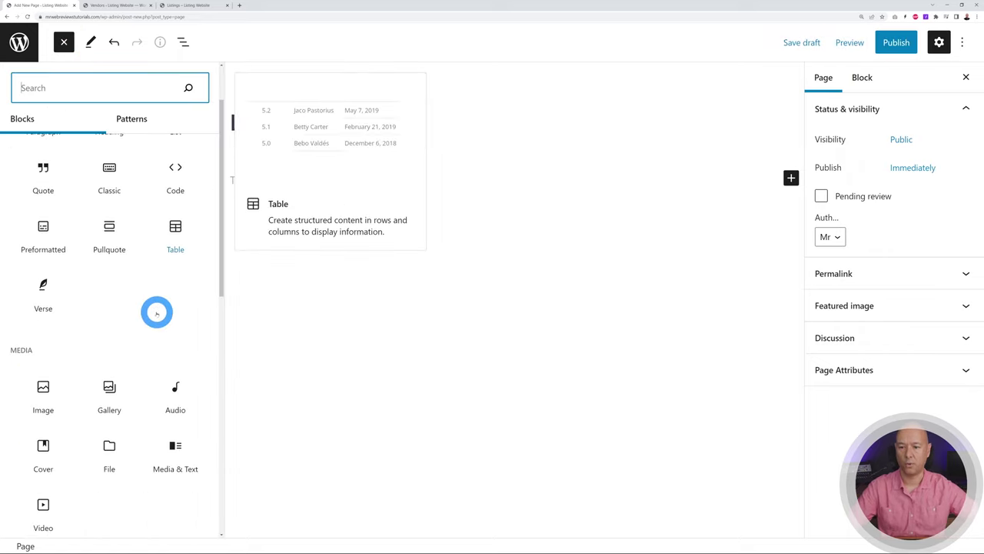
scroll(157, 312, down, 15)
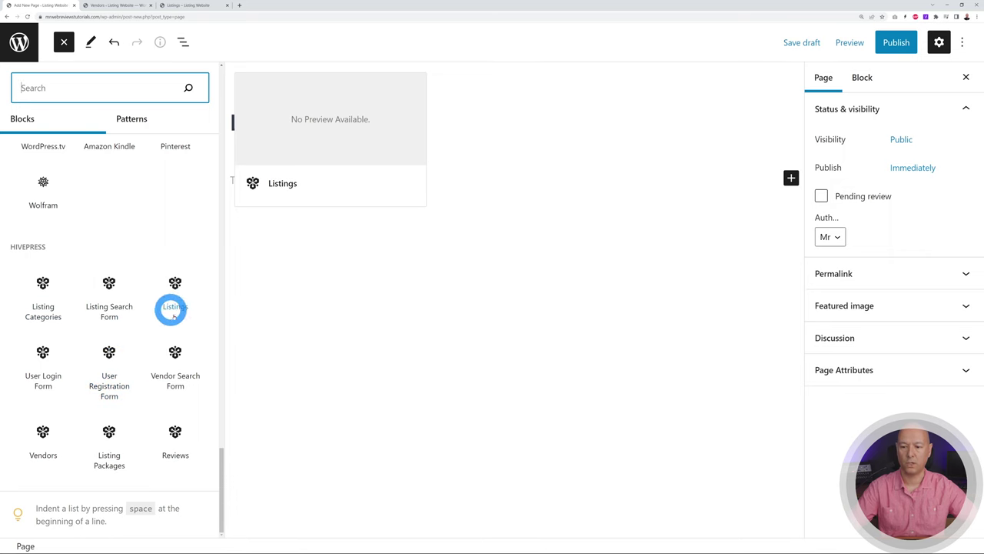
click(175, 286)
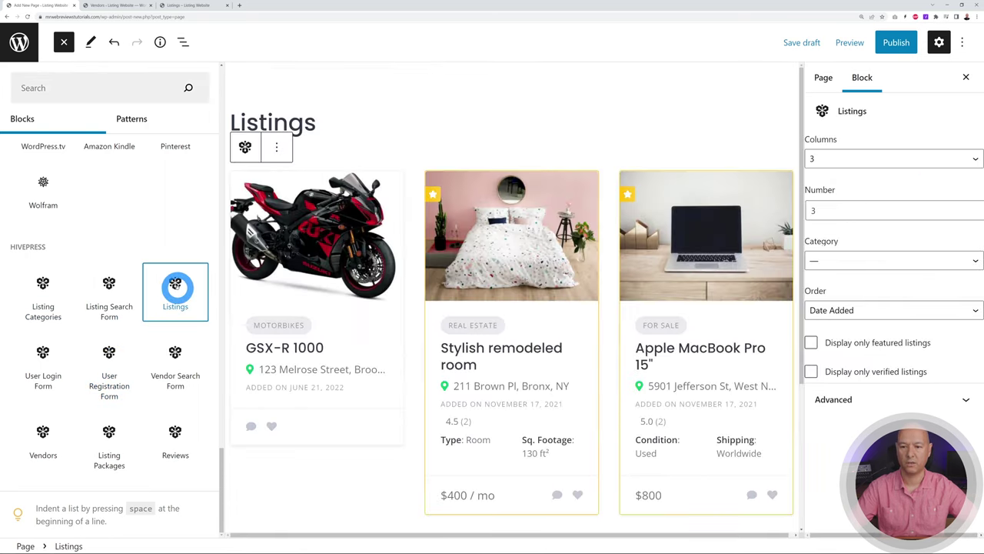
click(275, 292)
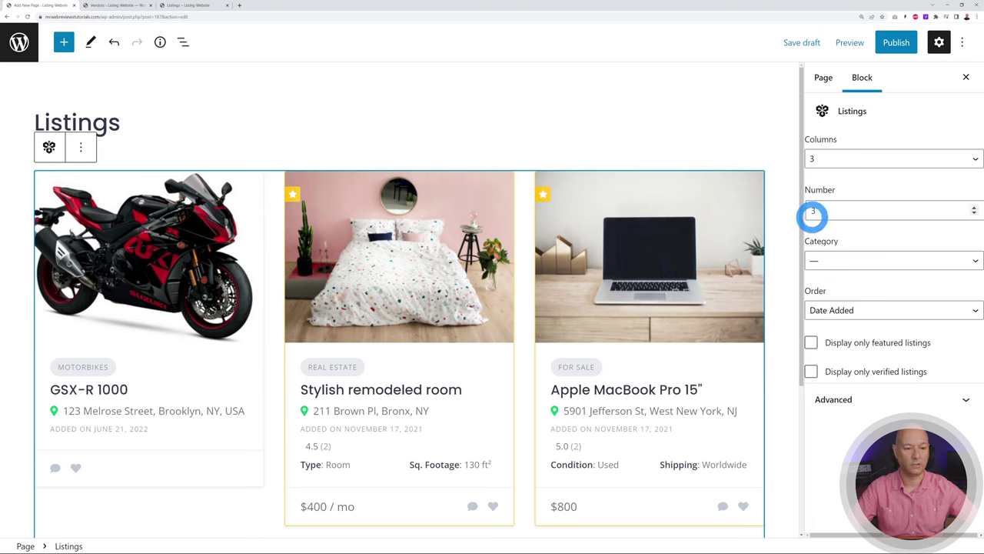
Set the Listings block to 12 listings with all categories and publish the page
drag(813, 210, 827, 211)
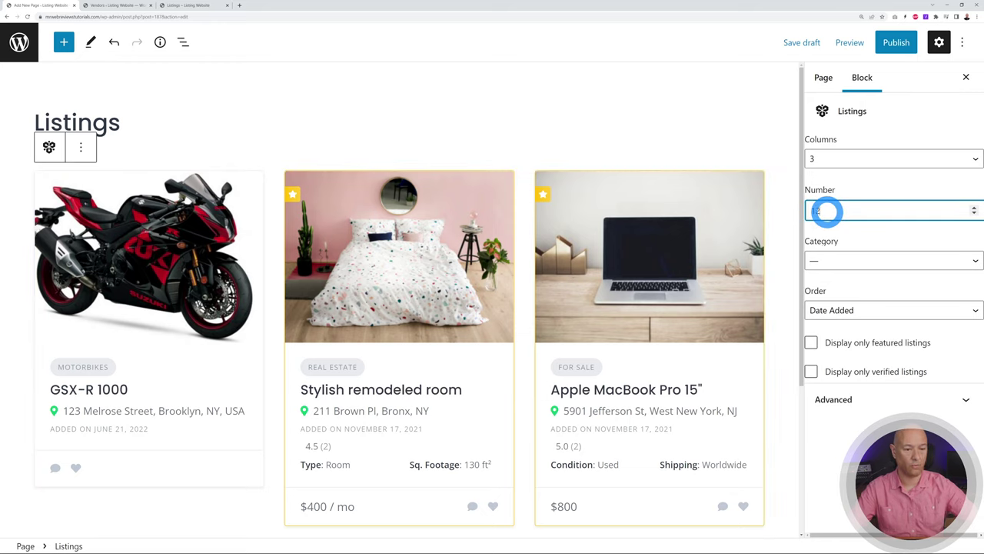
click(942, 263)
click(967, 260)
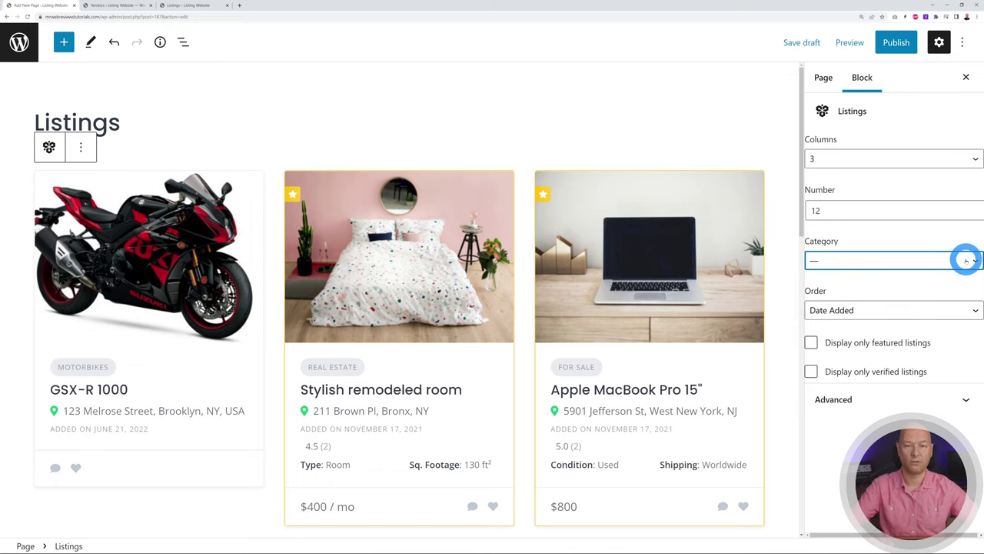
click(896, 42)
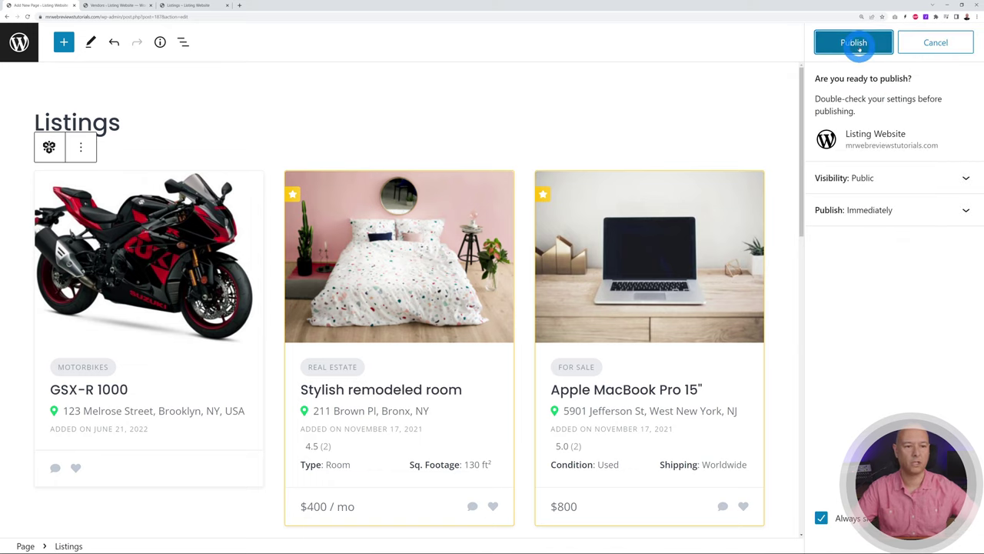
click(860, 44)
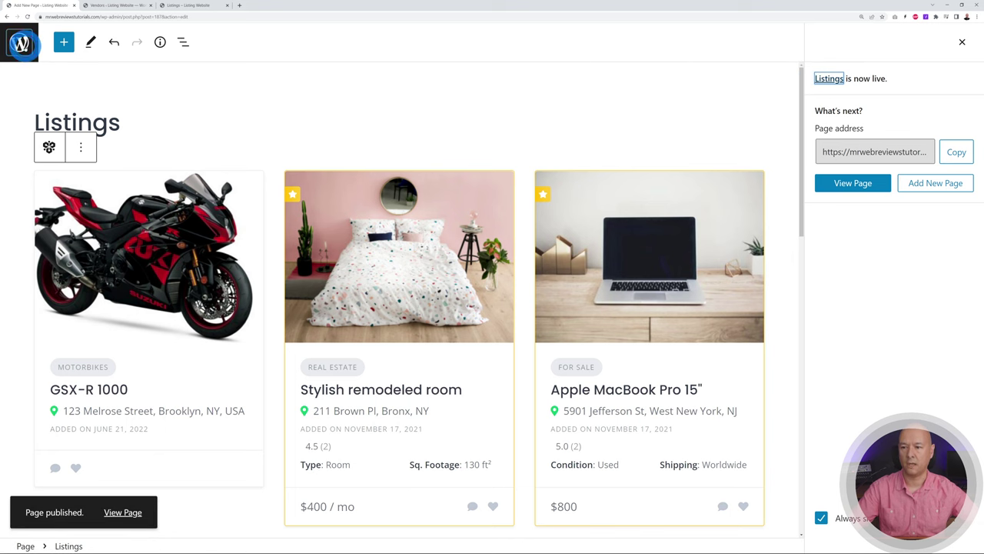
click(19, 42)
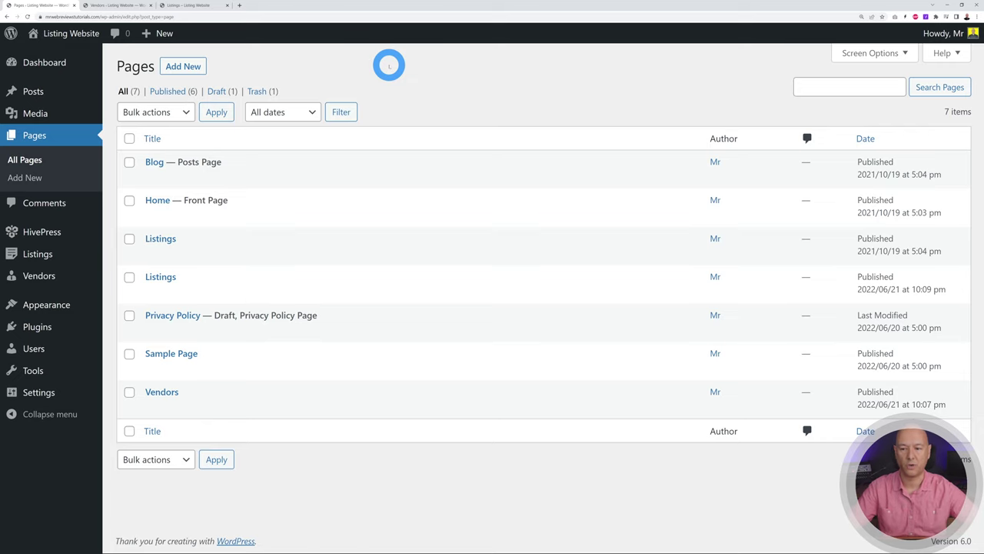
In HivePress settings, set the Listings Page to 'Listings' and save
click(49, 233)
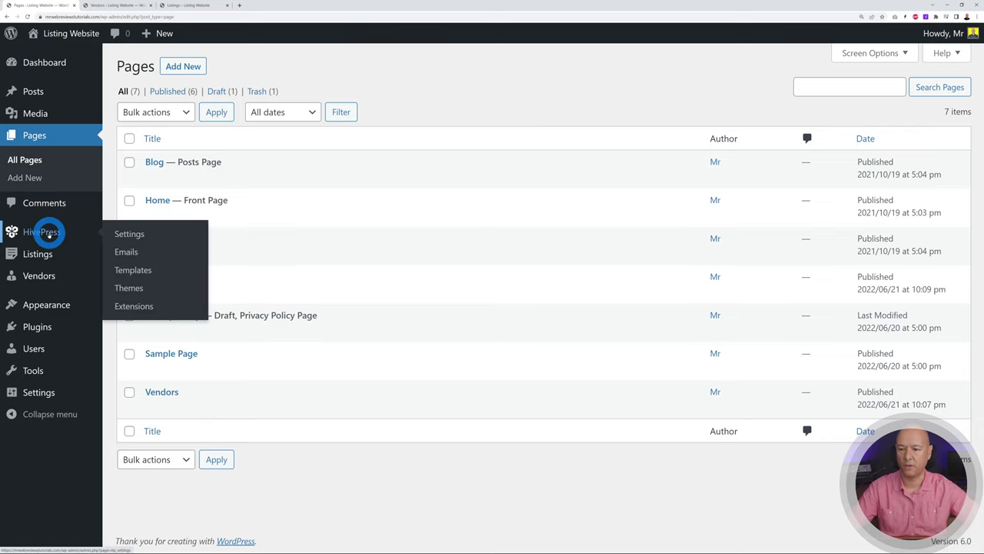
click(121, 230)
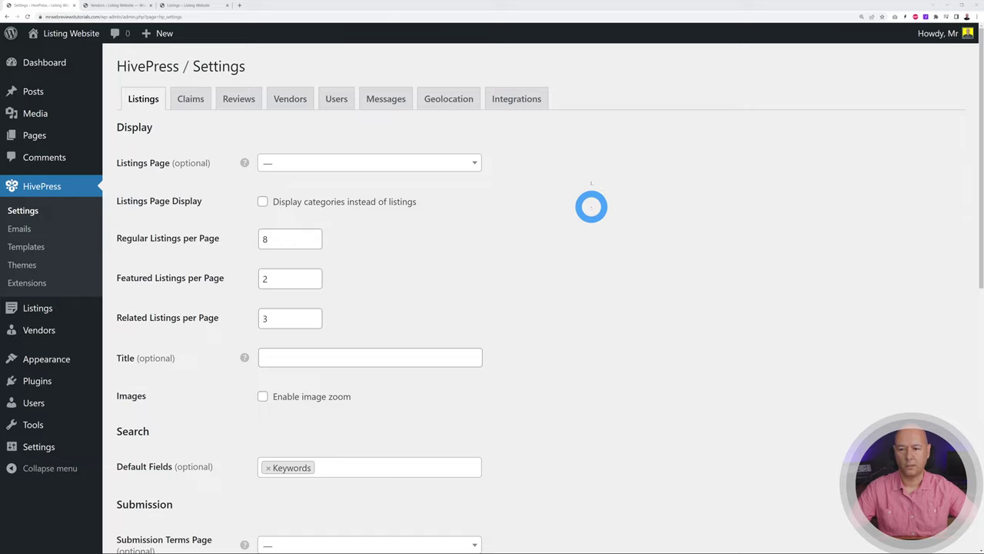
click(470, 162)
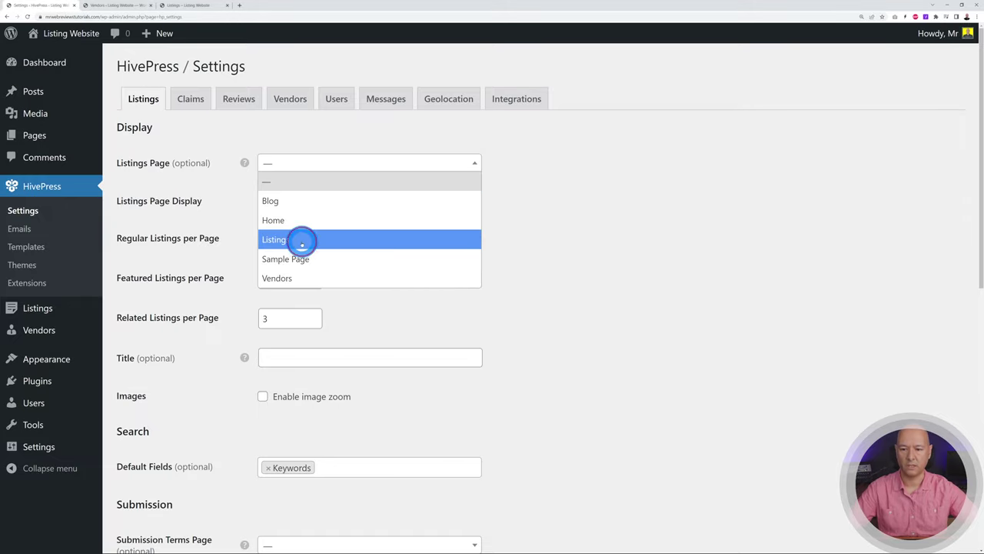
click(303, 240)
scroll(516, 238, down, 5)
scroll(517, 239, down, 2)
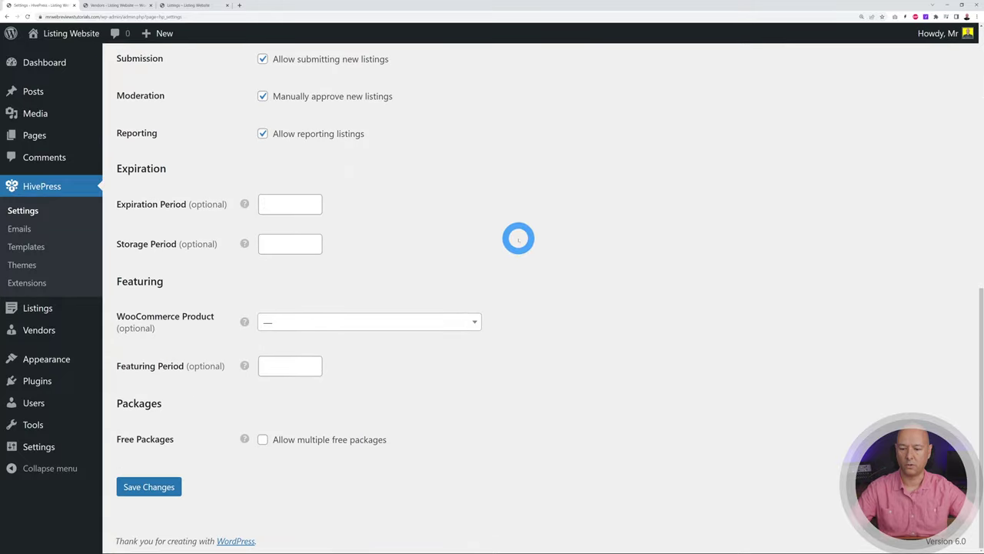
click(154, 486)
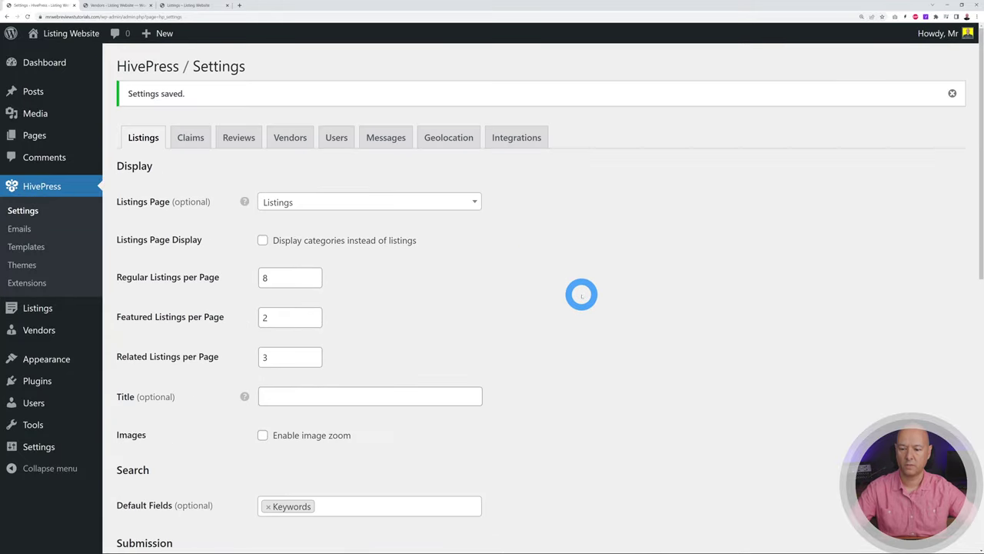
Set the Vendors Page to 'Vendors' in the vendor settings, then view the front-end home page
click(290, 138)
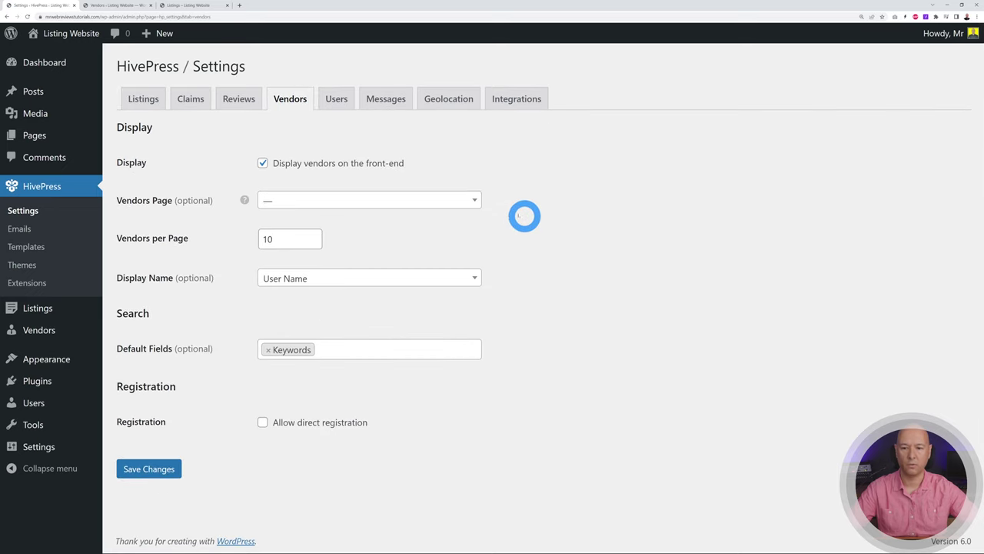
click(469, 200)
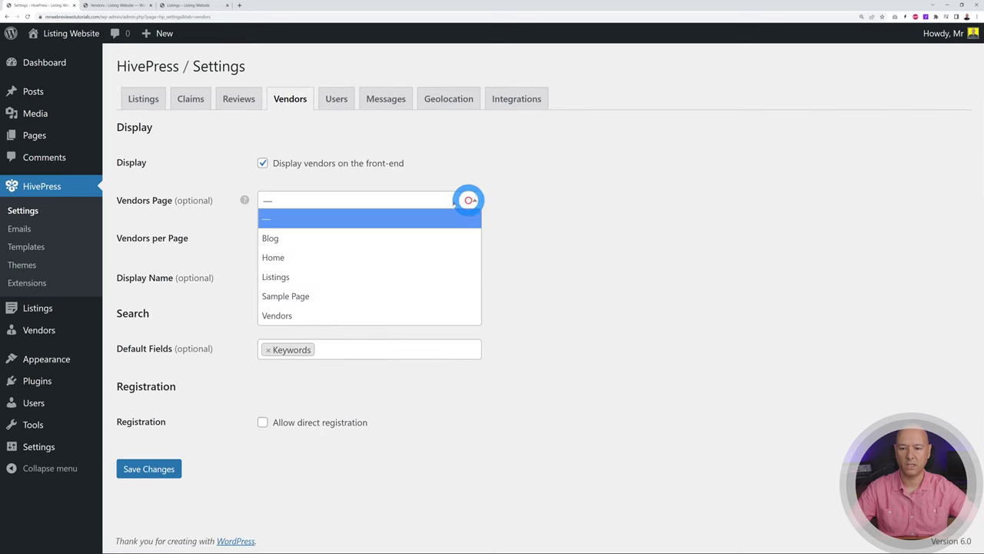
click(314, 315)
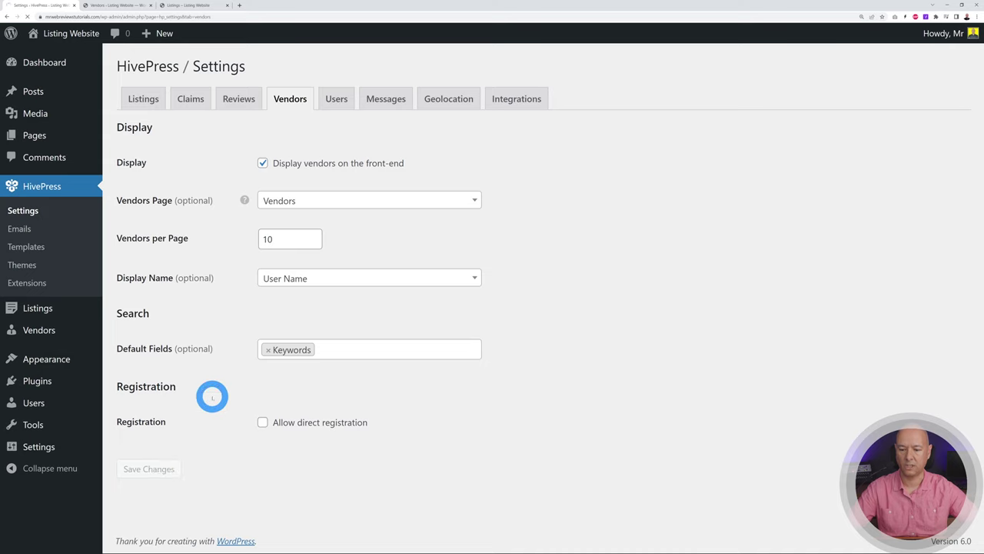
click(192, 5)
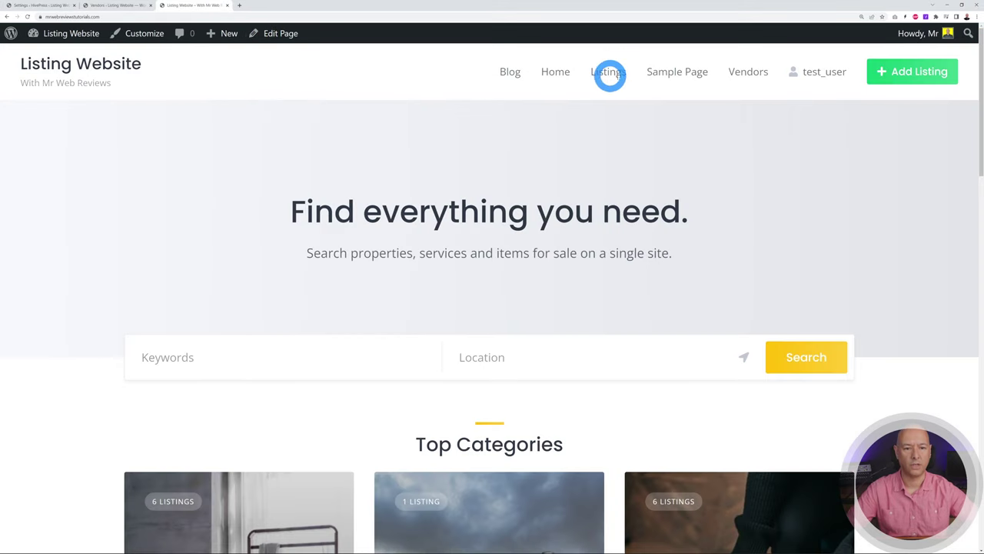
click(609, 72)
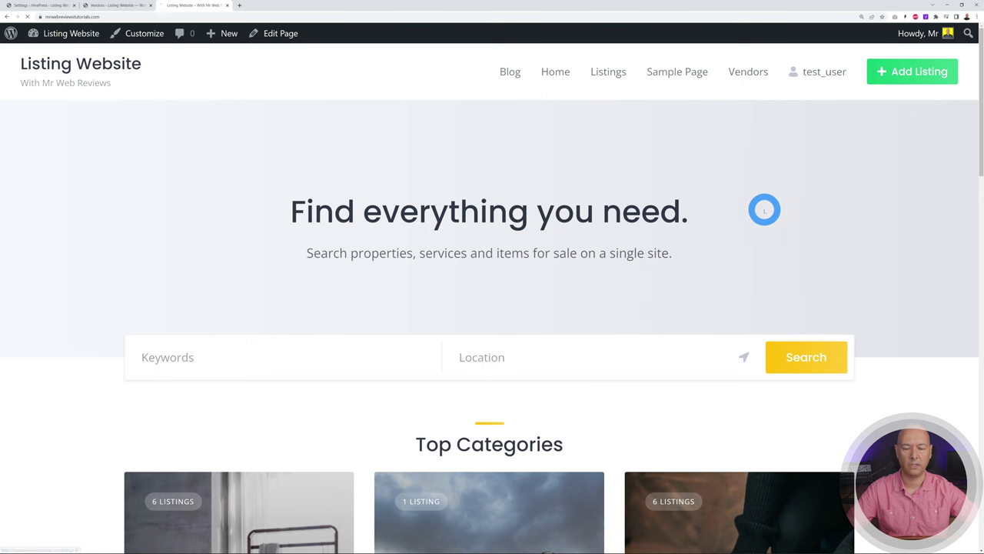
scroll(900, 202, down, 2)
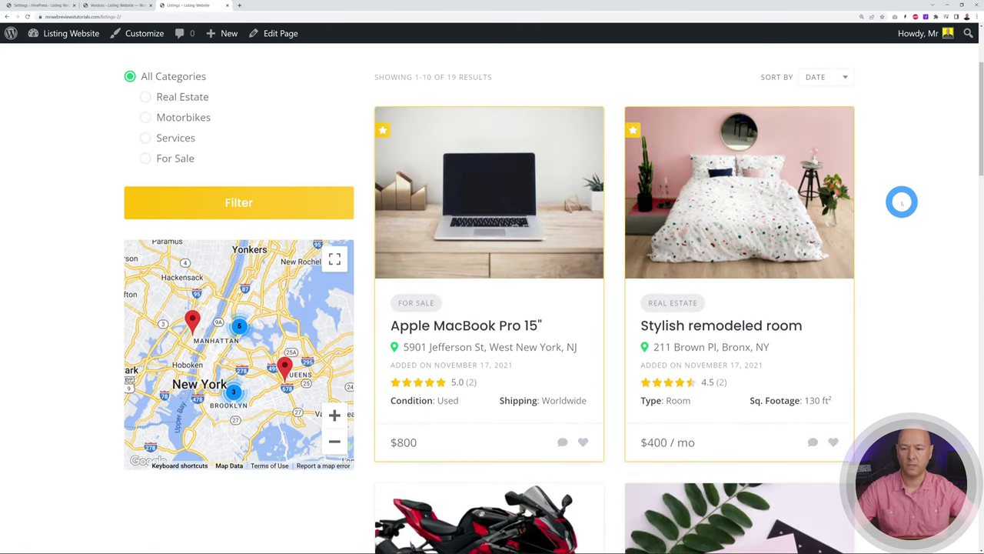
scroll(901, 202, up, 3)
click(745, 71)
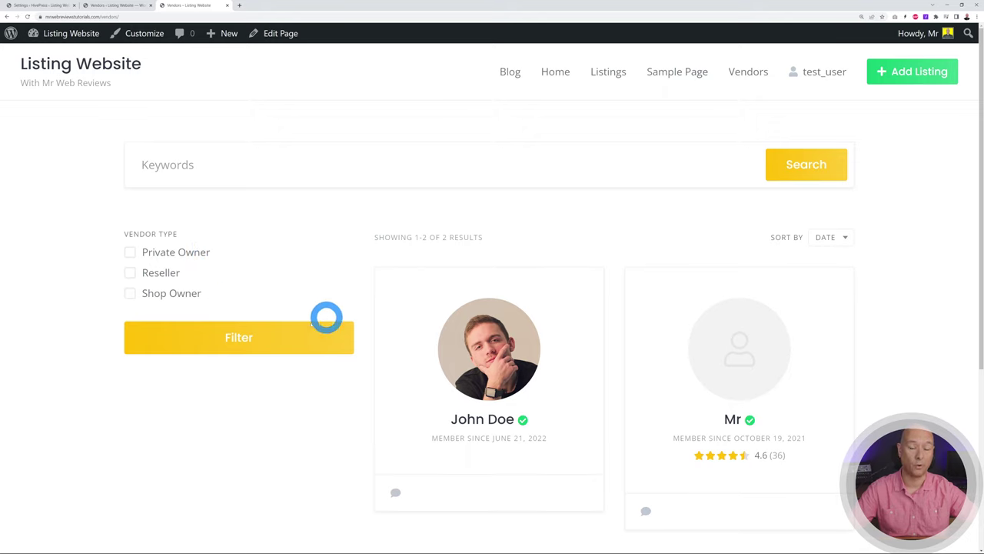
click(235, 326)
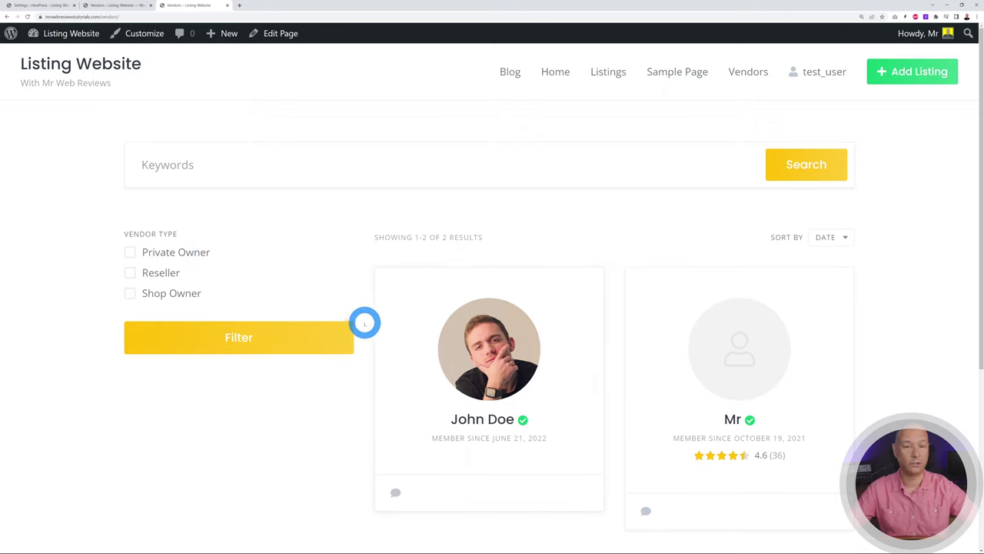
click(127, 294)
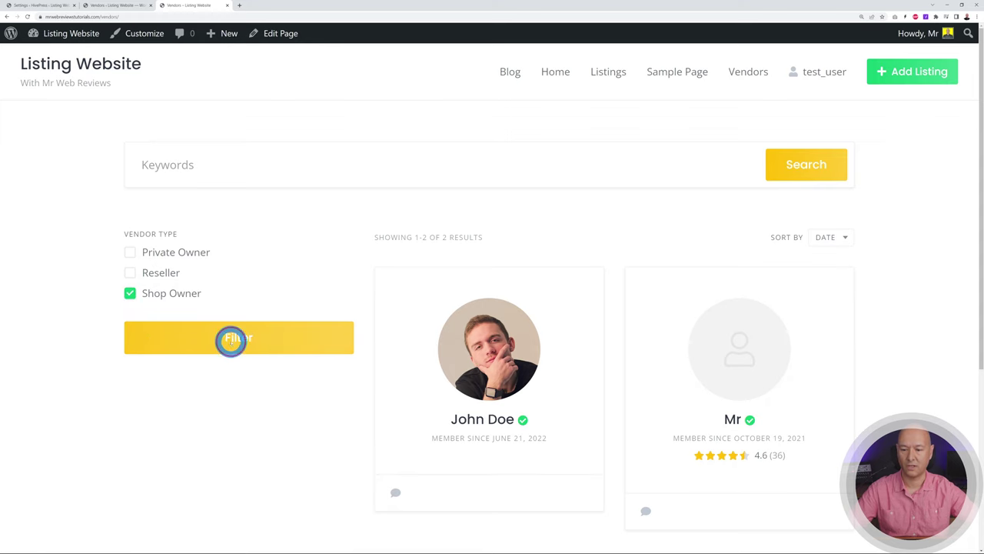
click(231, 340)
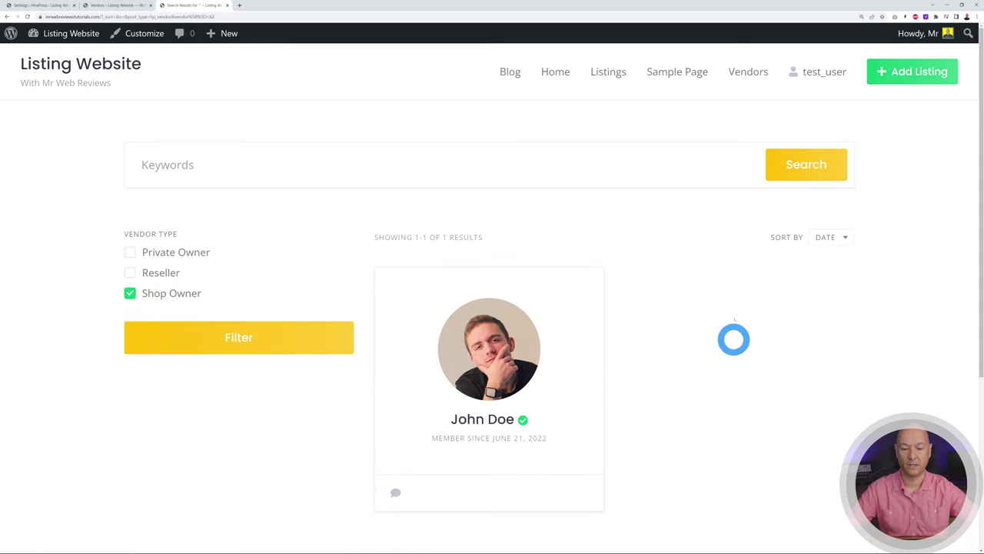
click(128, 293)
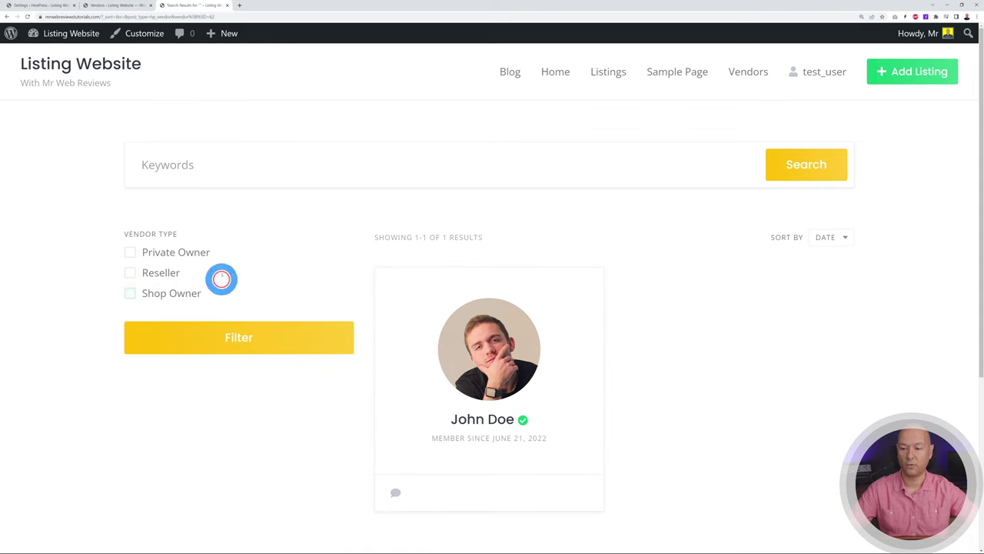
click(128, 273)
click(212, 350)
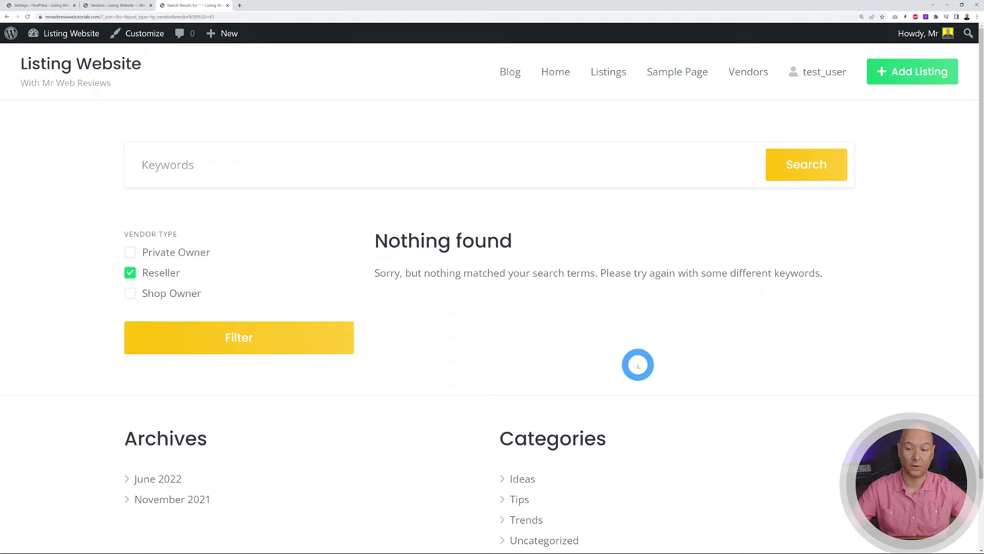
click(129, 273)
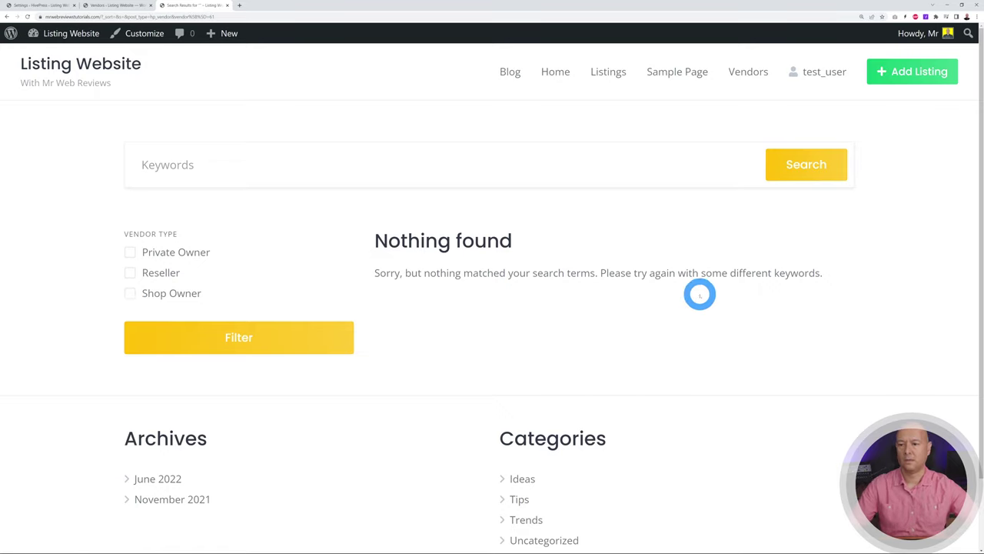
click(559, 71)
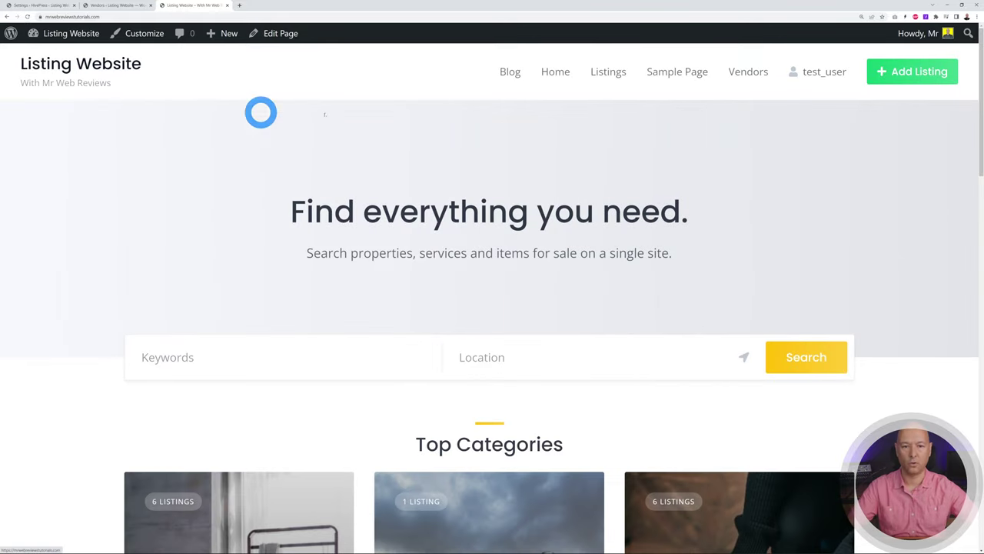
mouse_move(977, 100)
mouse_down()
mouse_move(977, 519)
mouse_move(975, 89)
mouse_up()
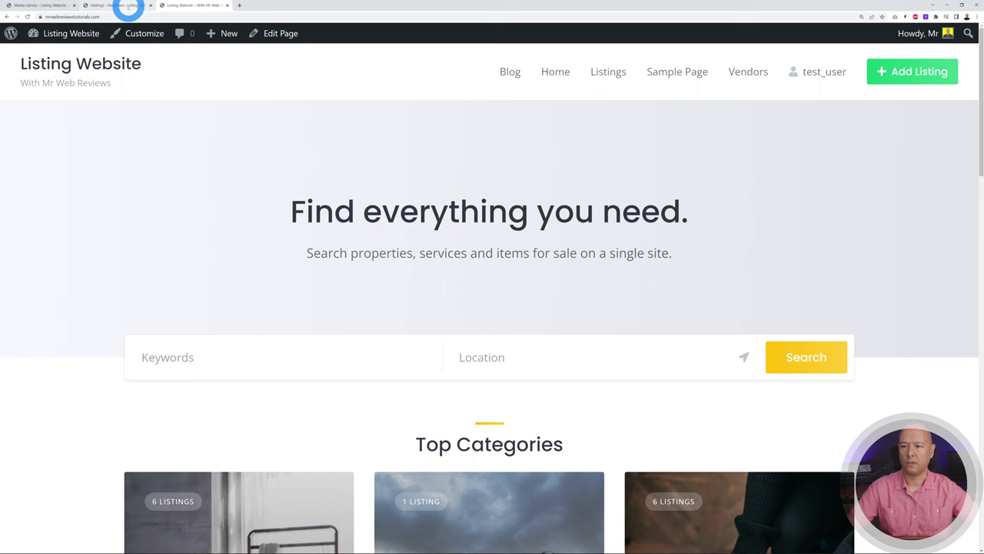
Set the MRWEBREVIEWS image as the uncropped site logo, then reselect it via Change logo
click(128, 6)
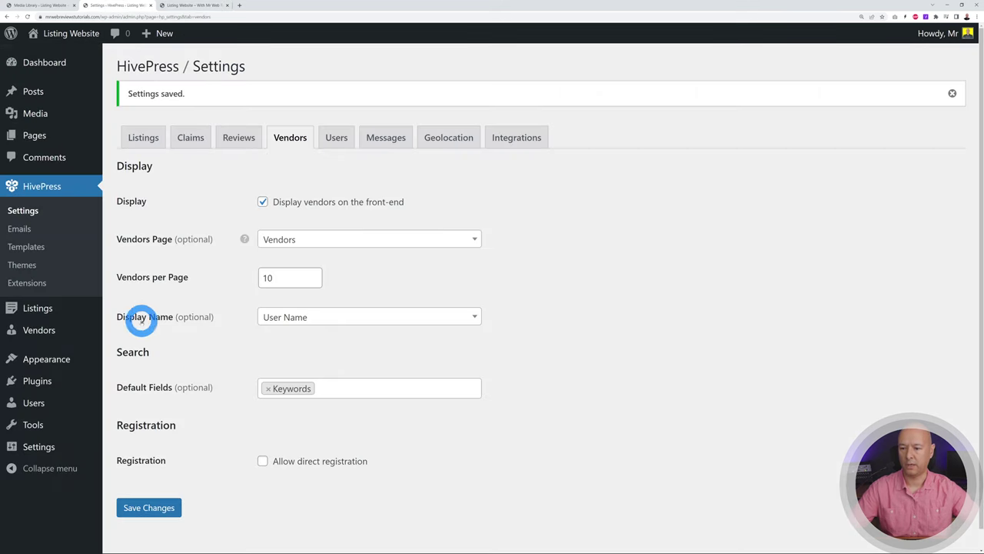
mouse_move(48, 365)
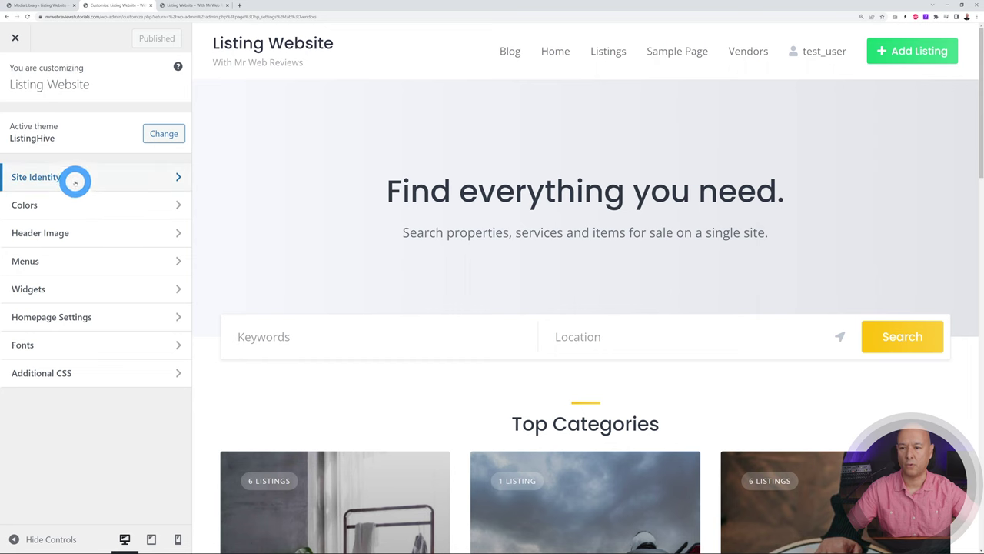
click(75, 180)
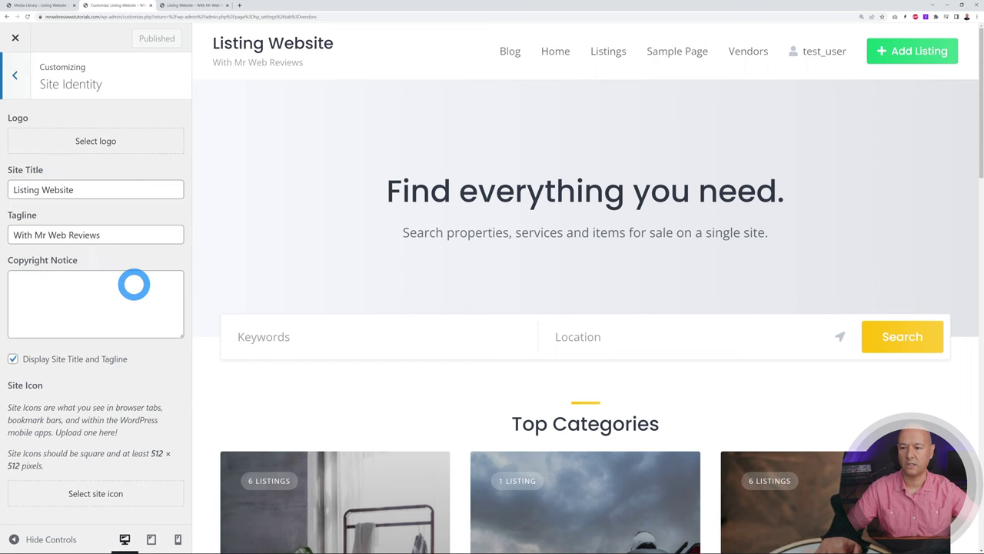
click(102, 142)
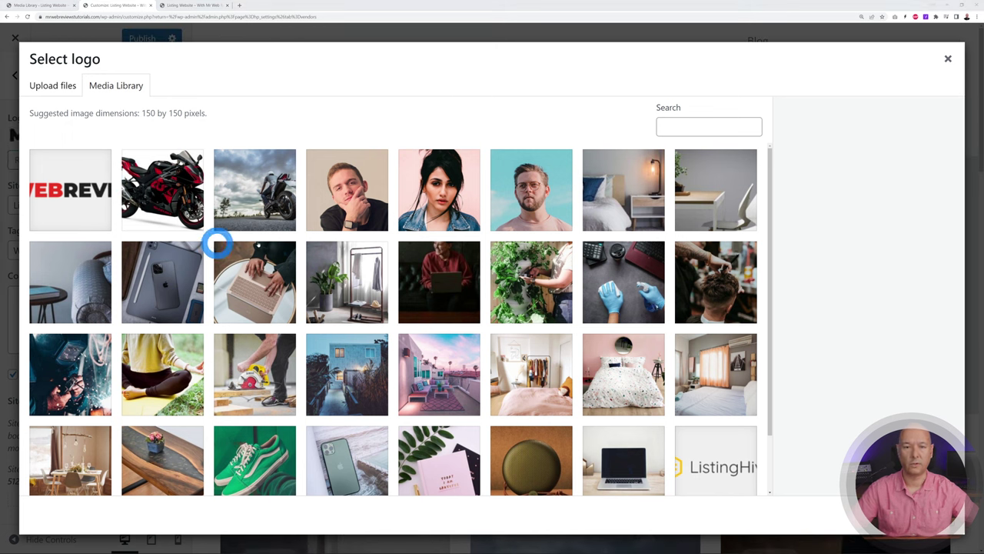
click(86, 196)
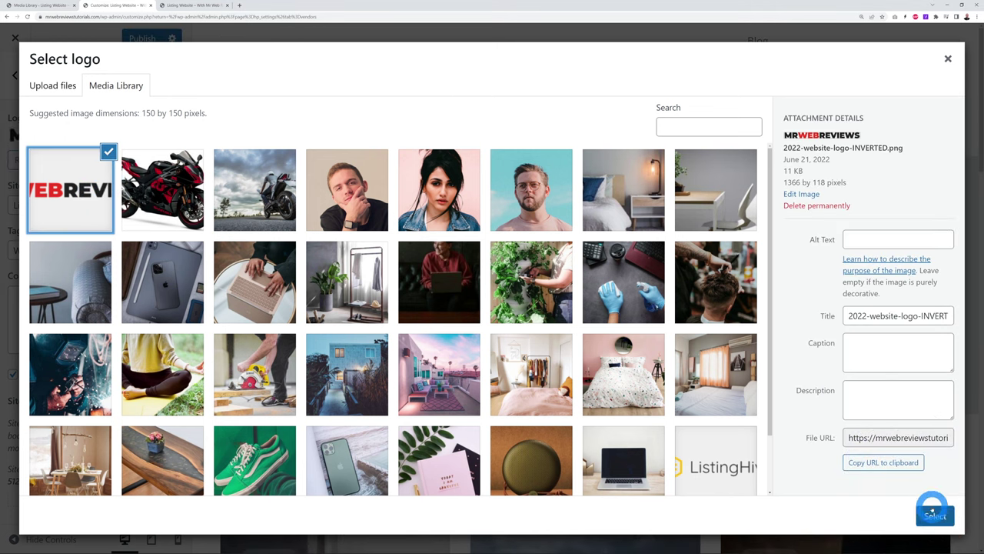
click(933, 516)
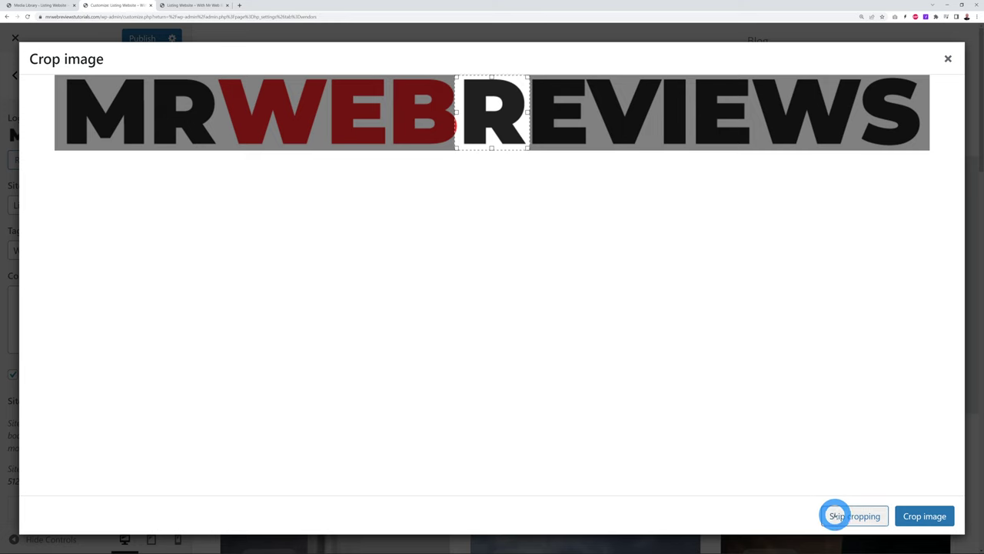
click(837, 515)
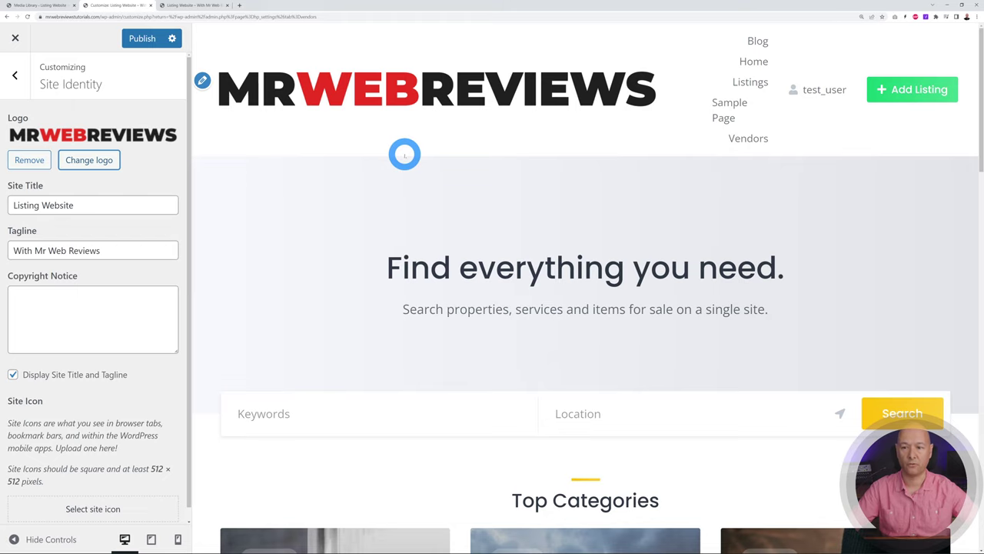
click(106, 160)
click(93, 196)
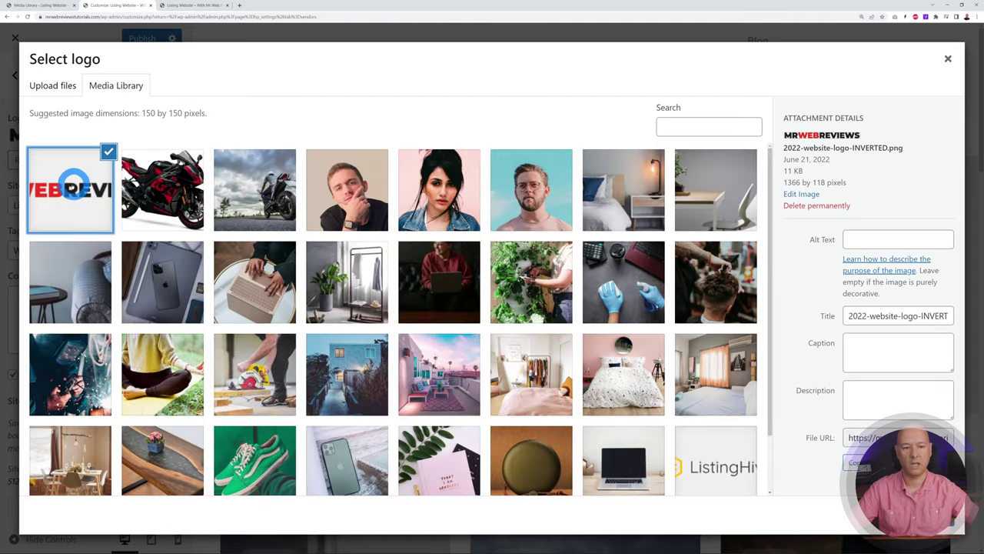
Scale the MRWEBREVIEWS logo image from 1366 wide down to 310 × 27 pixels
click(803, 194)
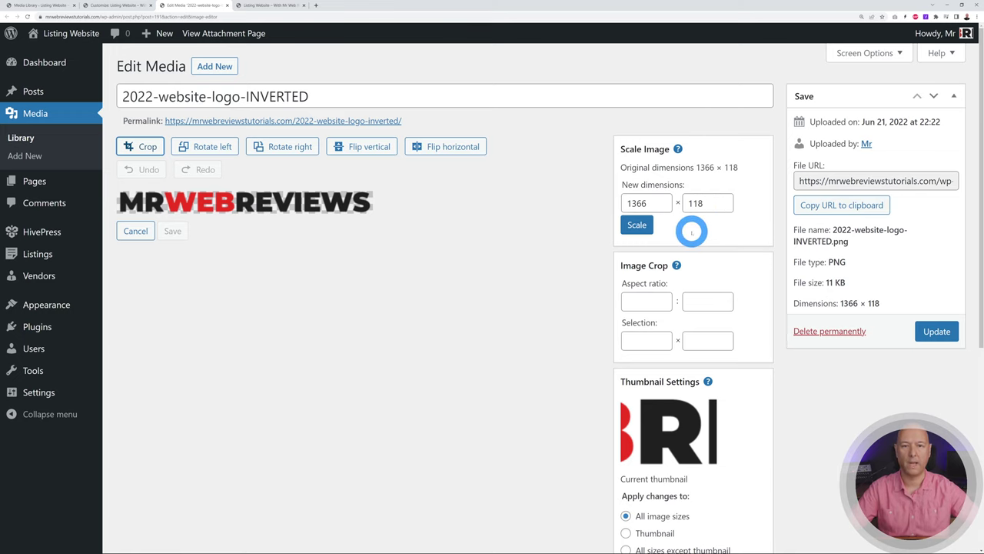
double_click(653, 204)
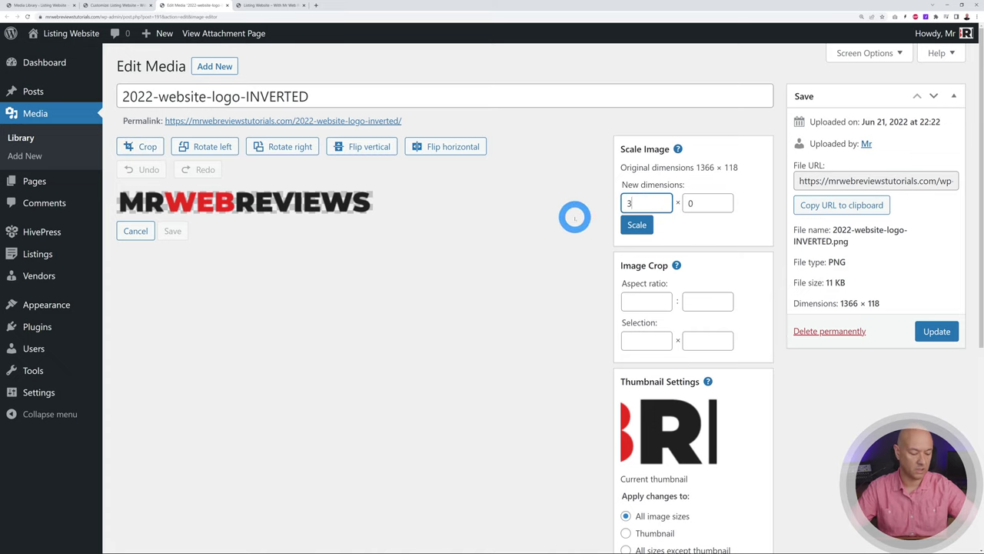
click(637, 226)
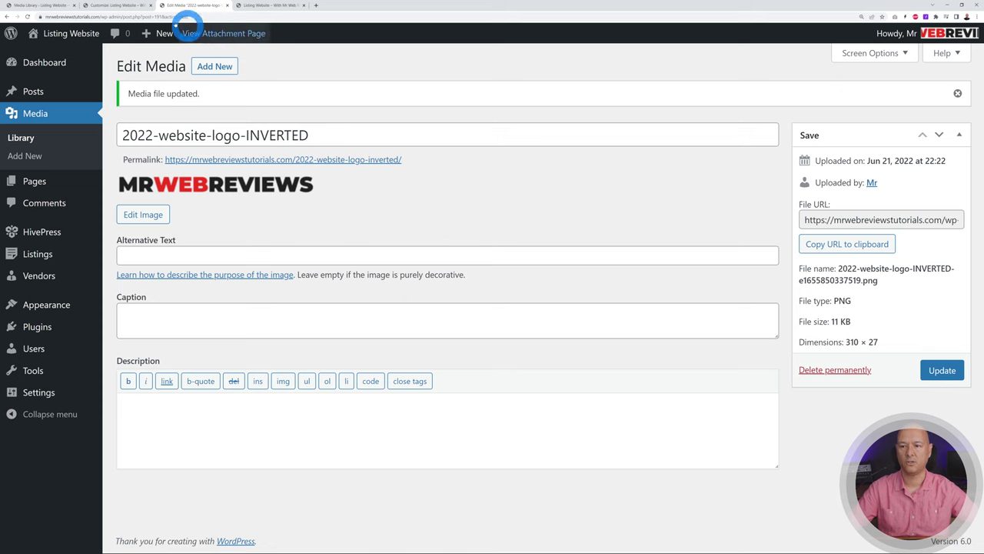
click(227, 5)
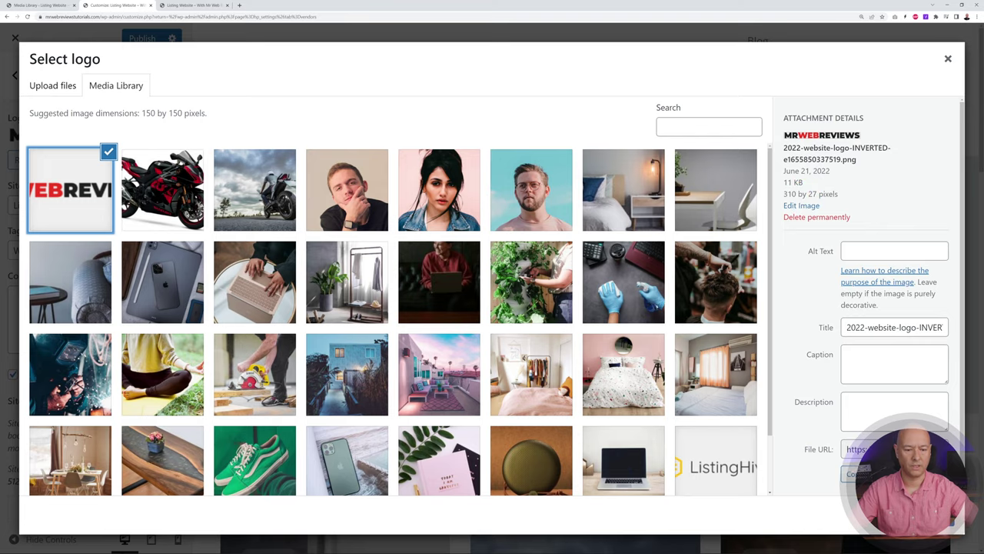
Publish the MRWEBREVIEWS image as the uncropped site logo and confirm it saved
click(923, 515)
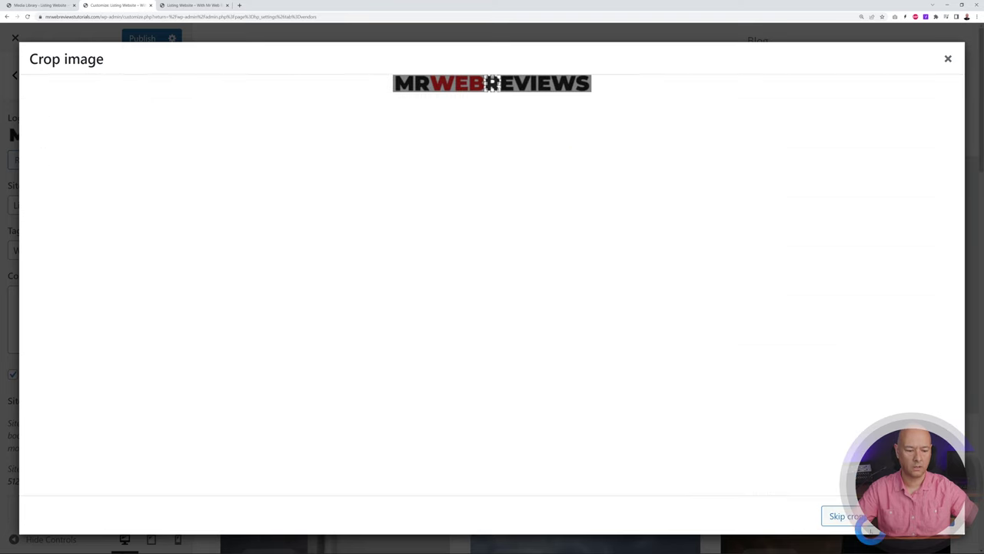
click(862, 516)
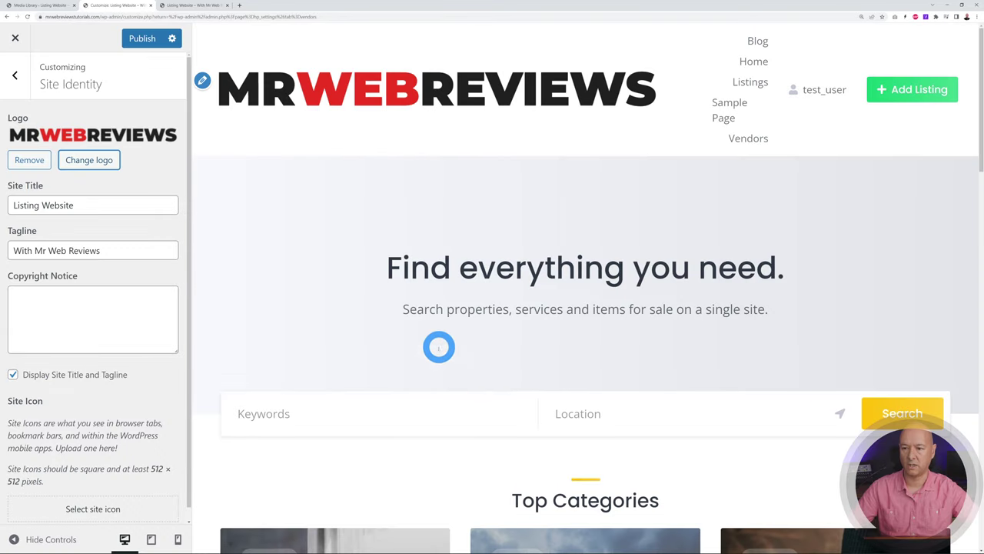
click(143, 39)
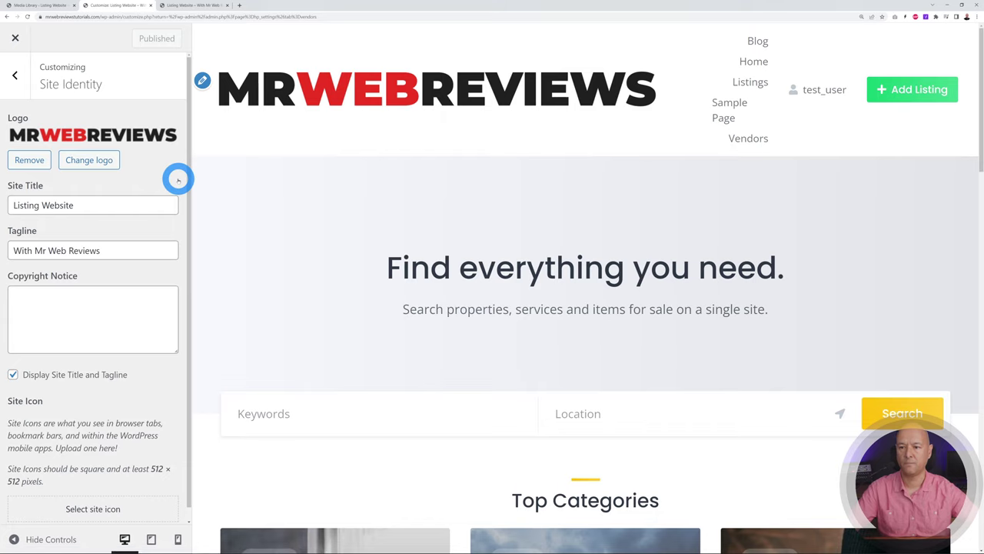
click(27, 16)
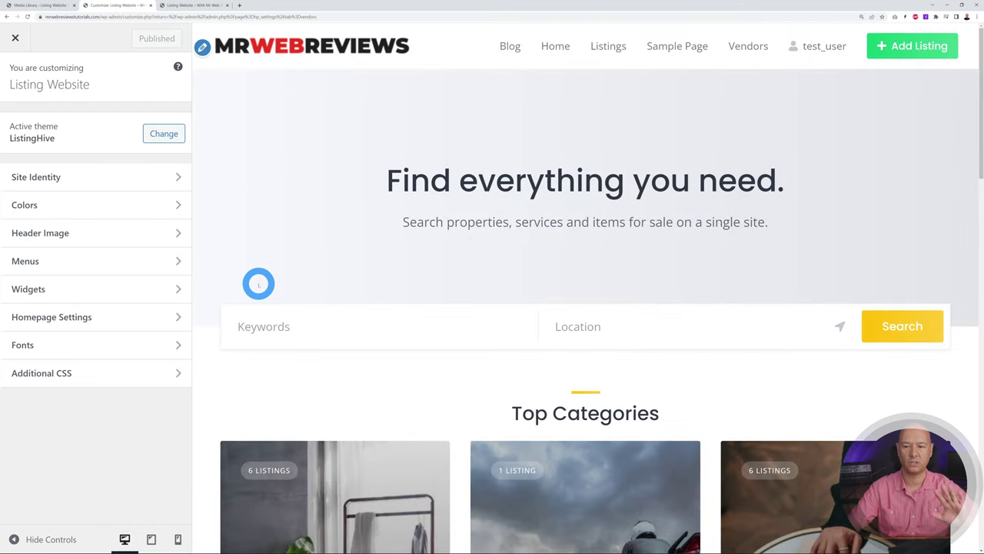
click(69, 174)
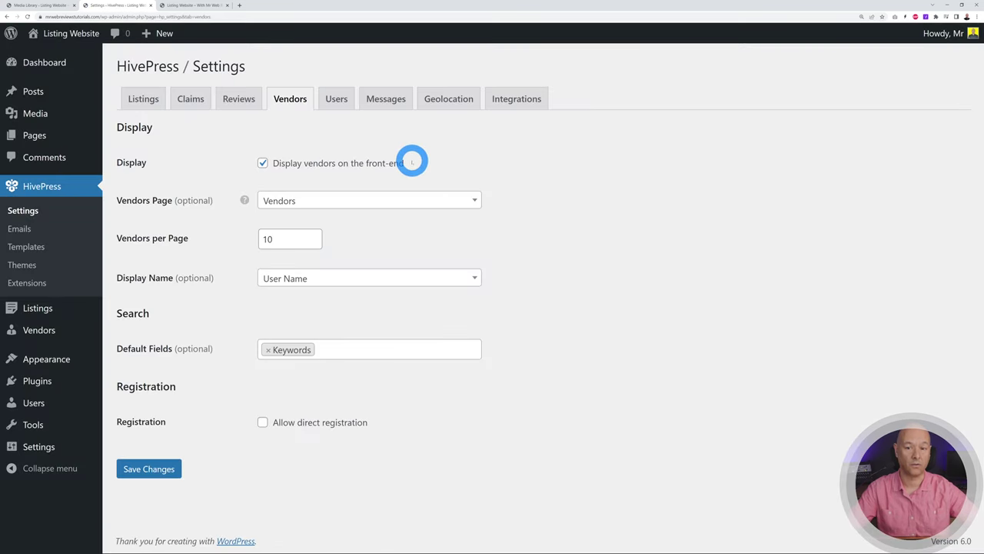
Load the Header menu in the Menus editor
mouse_move(60, 359)
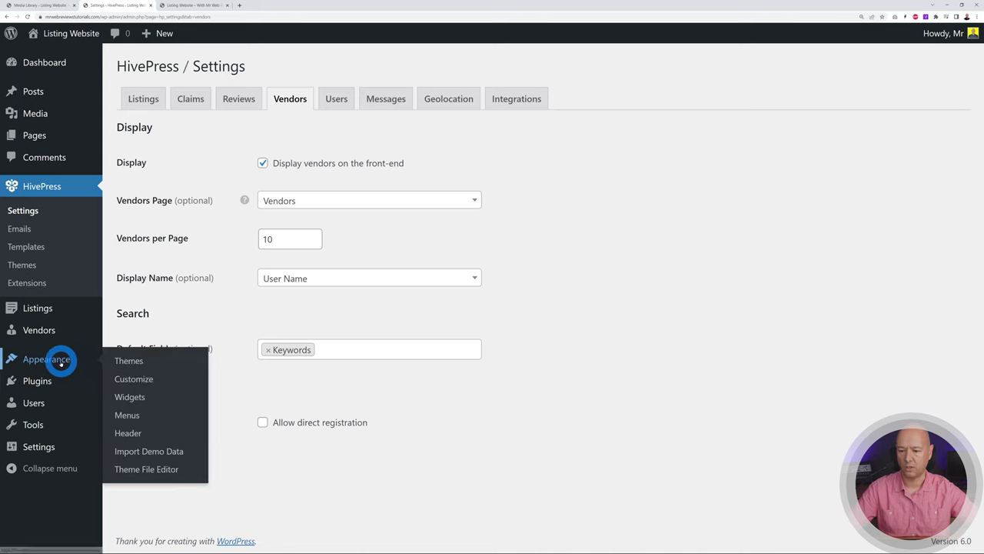
click(163, 408)
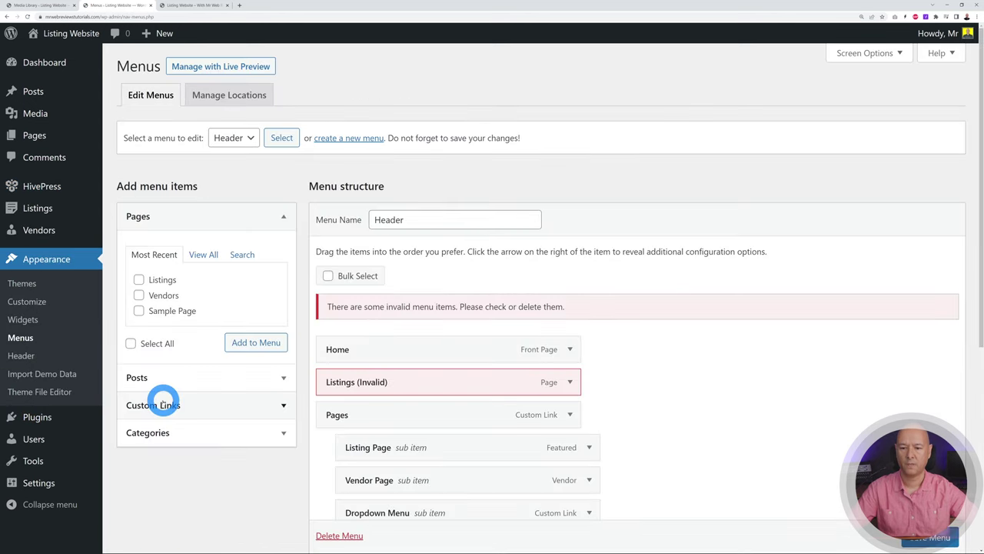
click(250, 140)
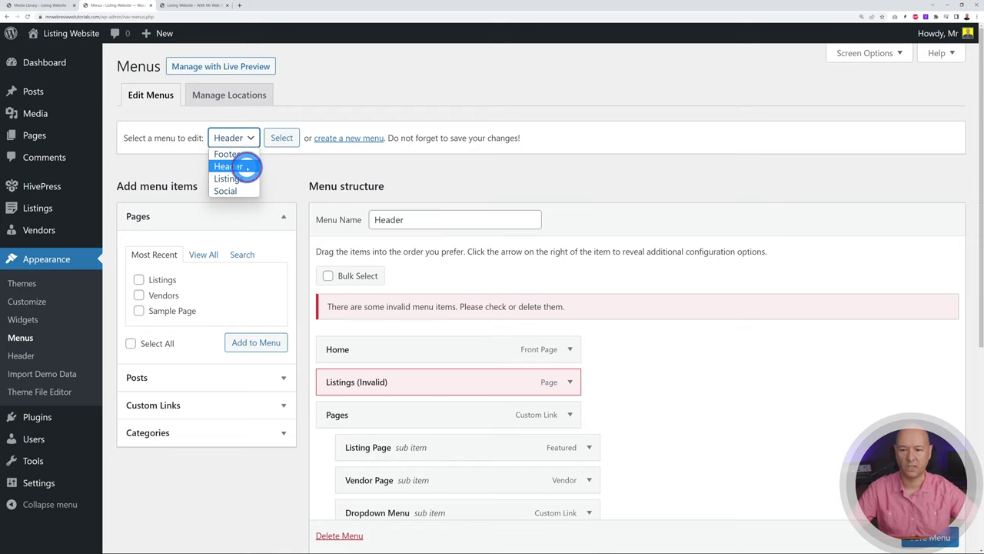
click(246, 166)
click(279, 140)
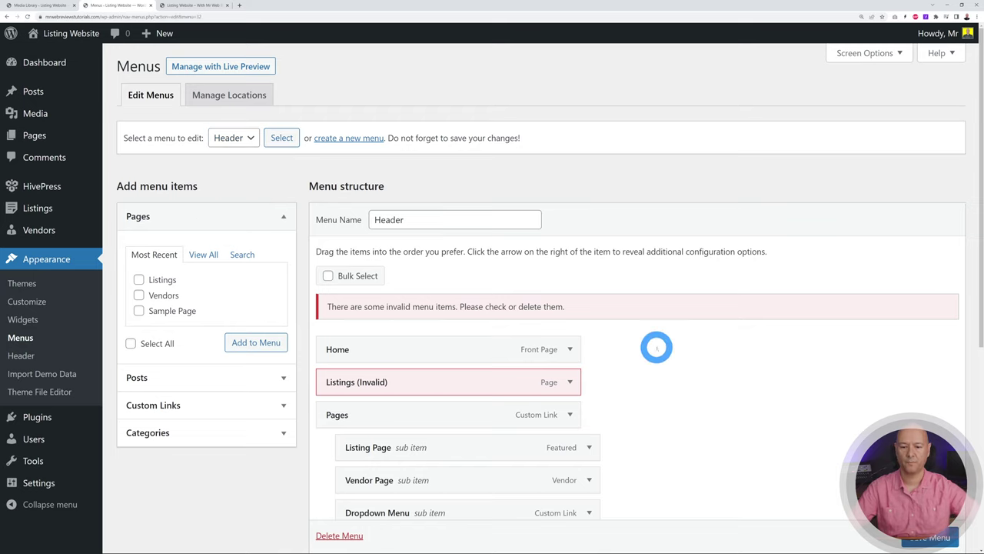
scroll(685, 346, down, 3)
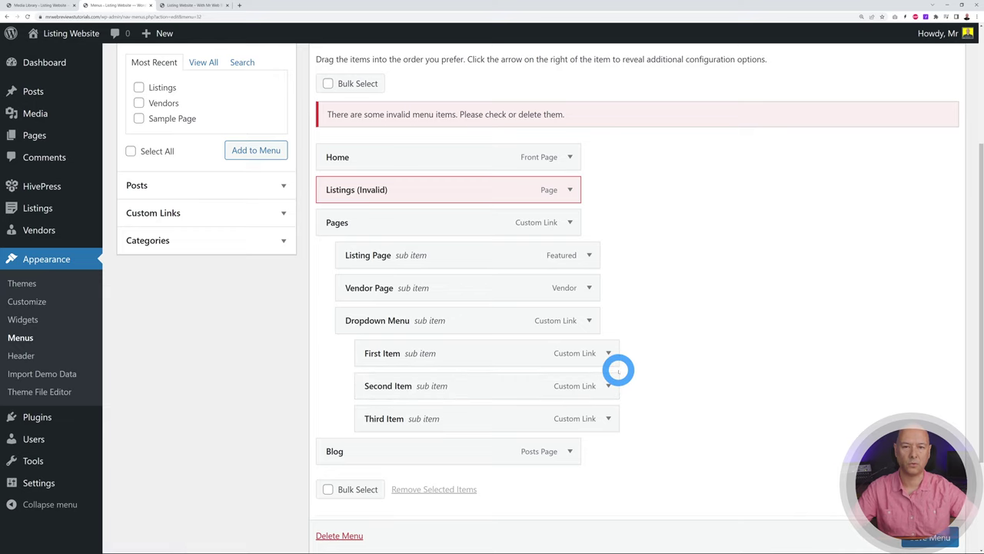
Bulk-remove the eight old Header items, from Listings (Invalid) through Third Item
click(338, 489)
click(332, 190)
click(331, 222)
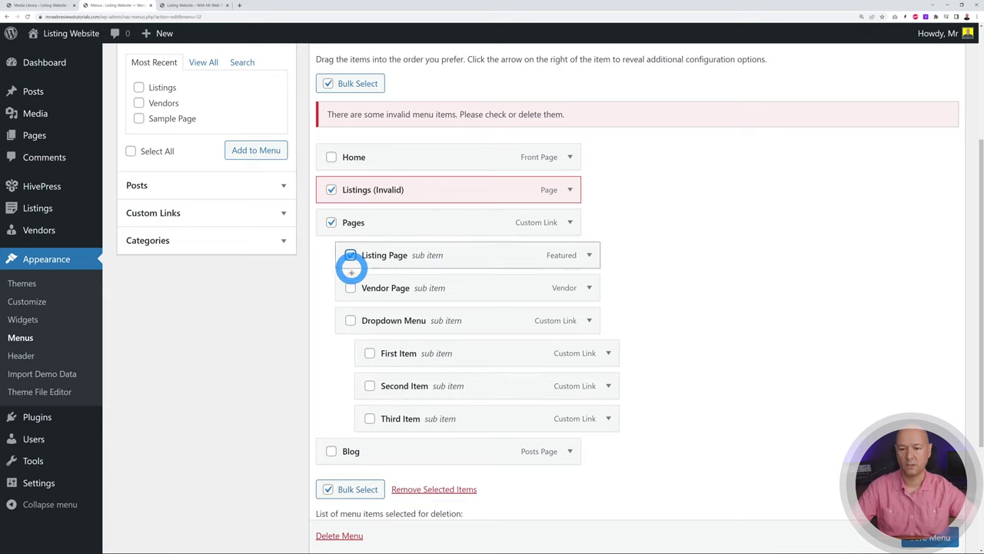
click(350, 255)
click(351, 288)
click(351, 320)
click(370, 353)
click(370, 385)
click(370, 418)
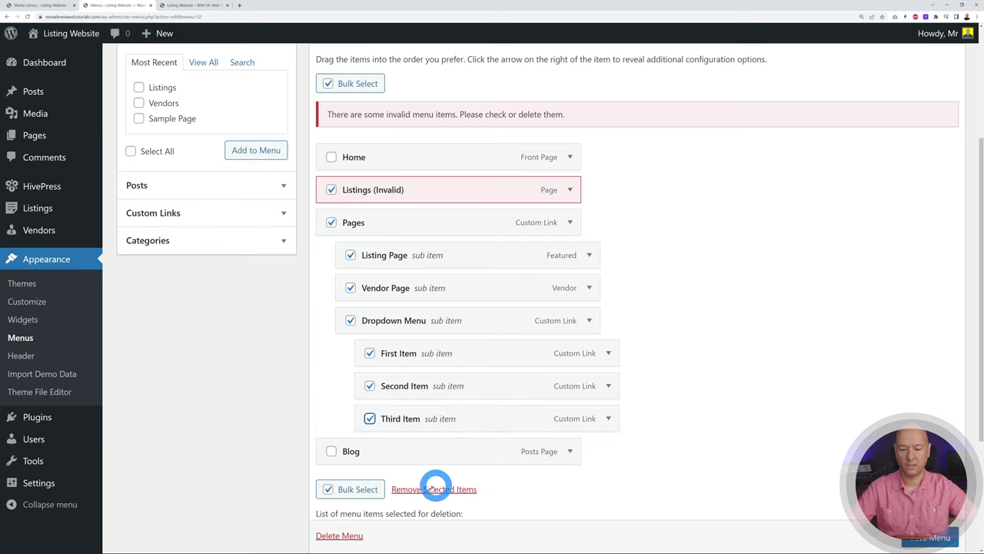
click(444, 490)
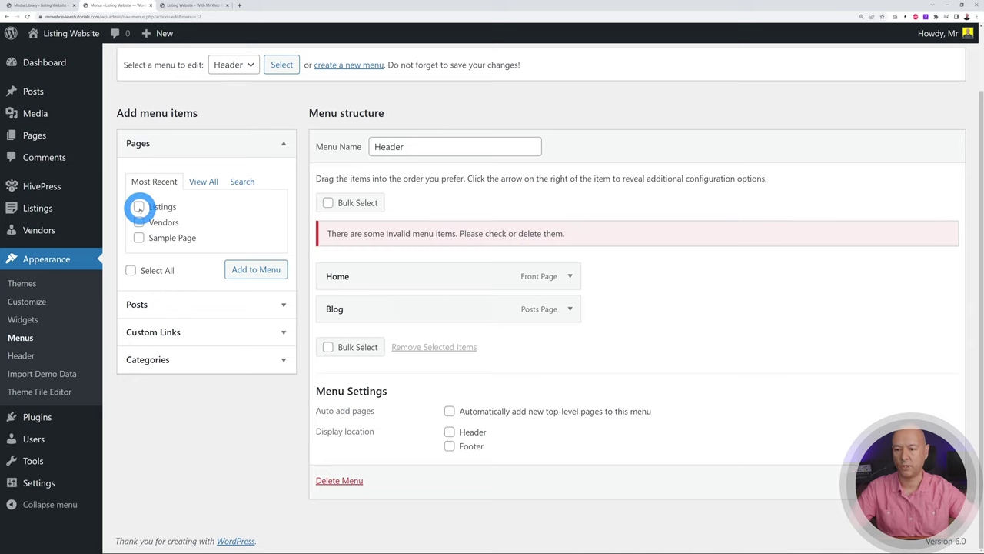
Add the Listings and Vendors pages and move Blog to the end
click(139, 222)
click(231, 271)
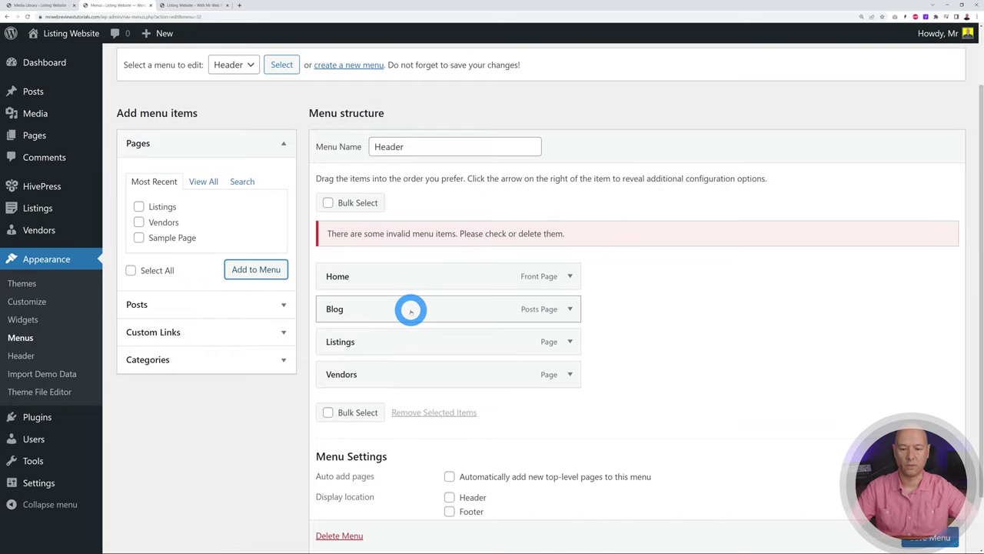
drag(354, 310, 394, 374)
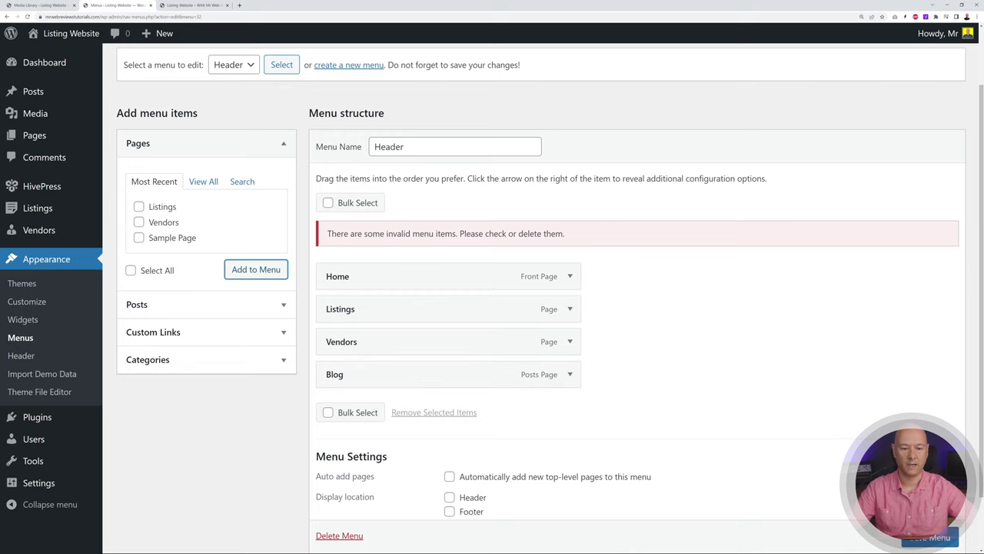
scroll(689, 332, down, 1)
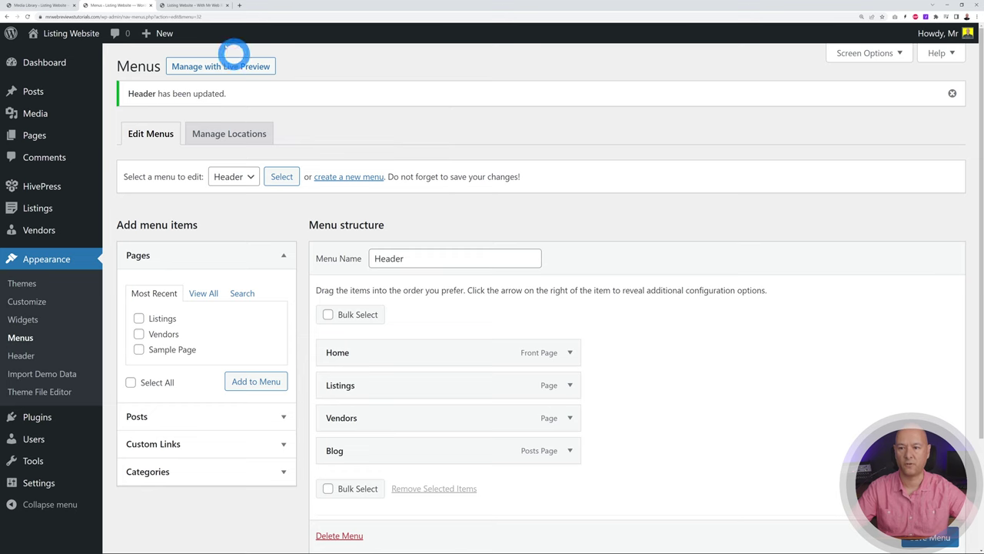
Check that the live site's navigation reads Home, Listings, Vendors, Blog
click(199, 6)
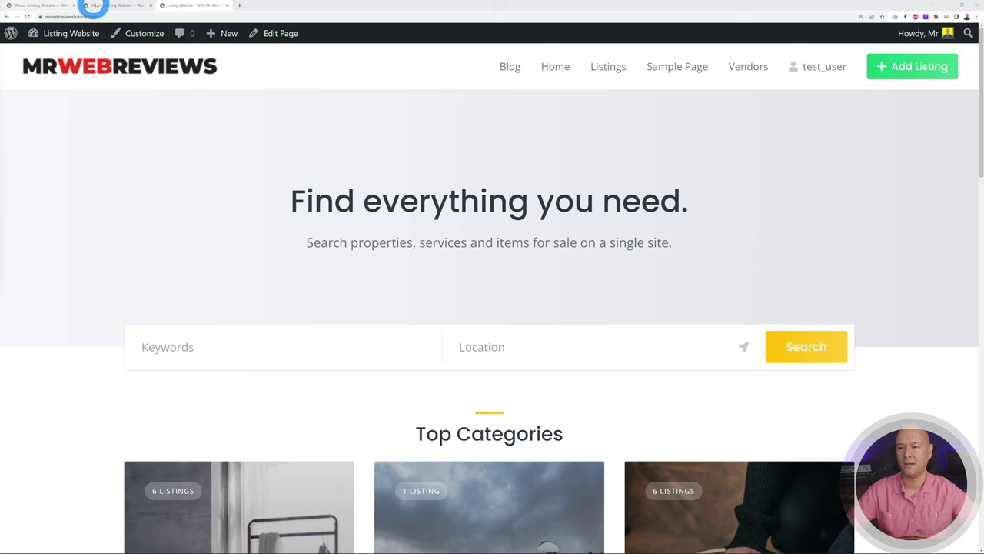
click(102, 6)
scroll(720, 357, down, 3)
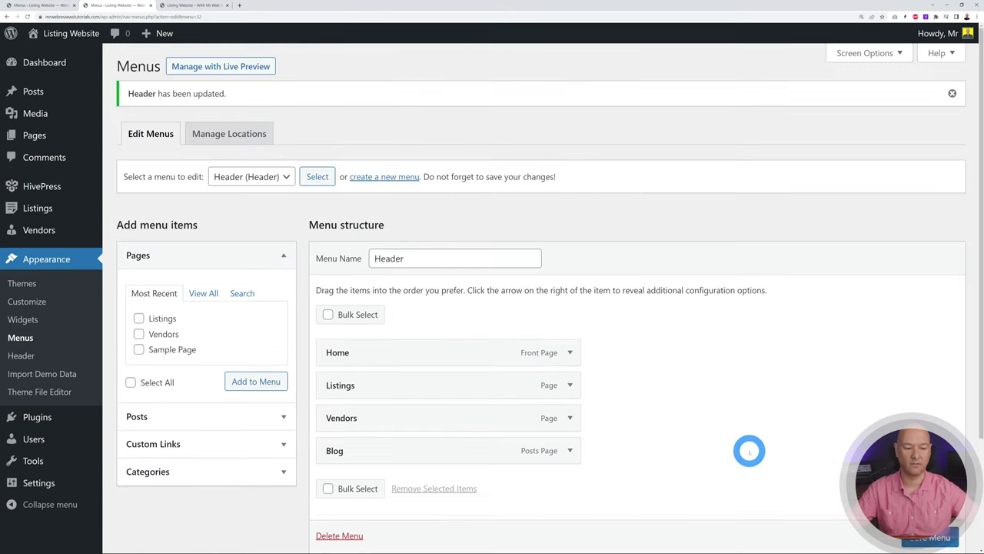
click(186, 6)
click(185, 71)
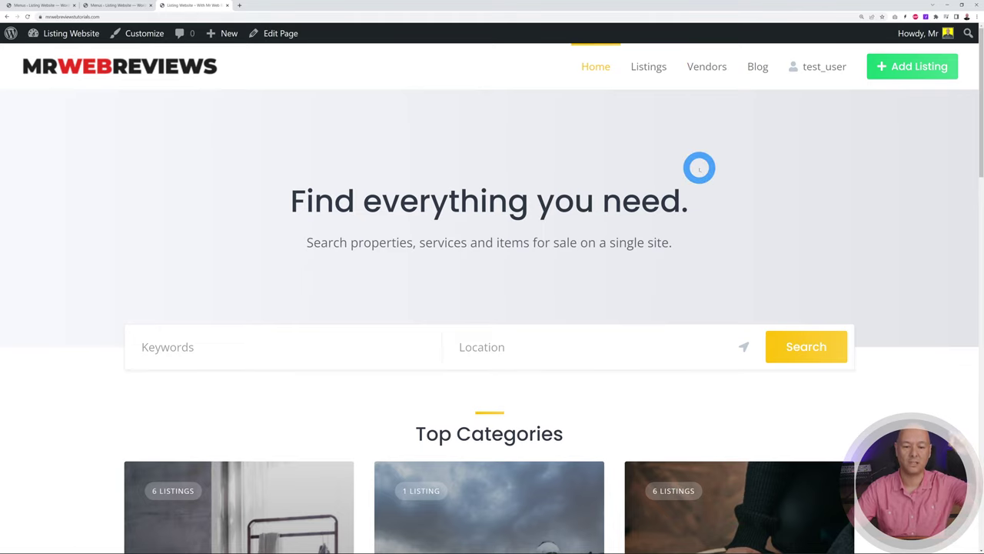
drag(977, 154, 977, 488)
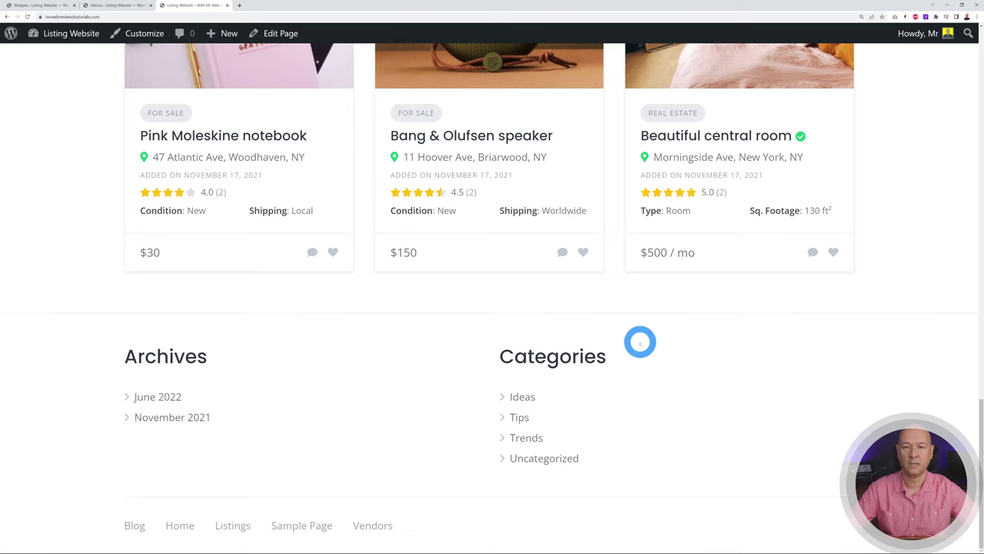
click(115, 6)
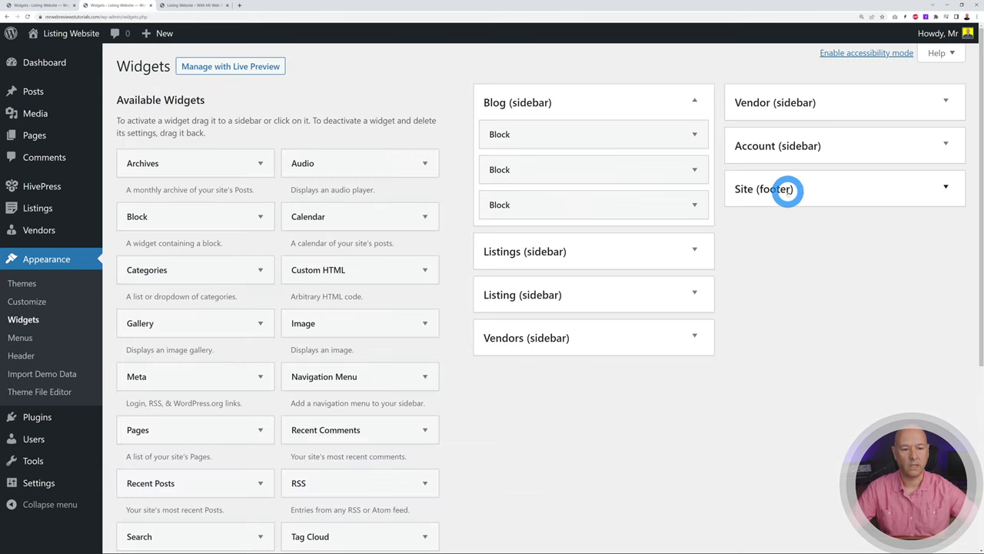
Expand the Site (footer) area and inspect its two blocks
click(945, 186)
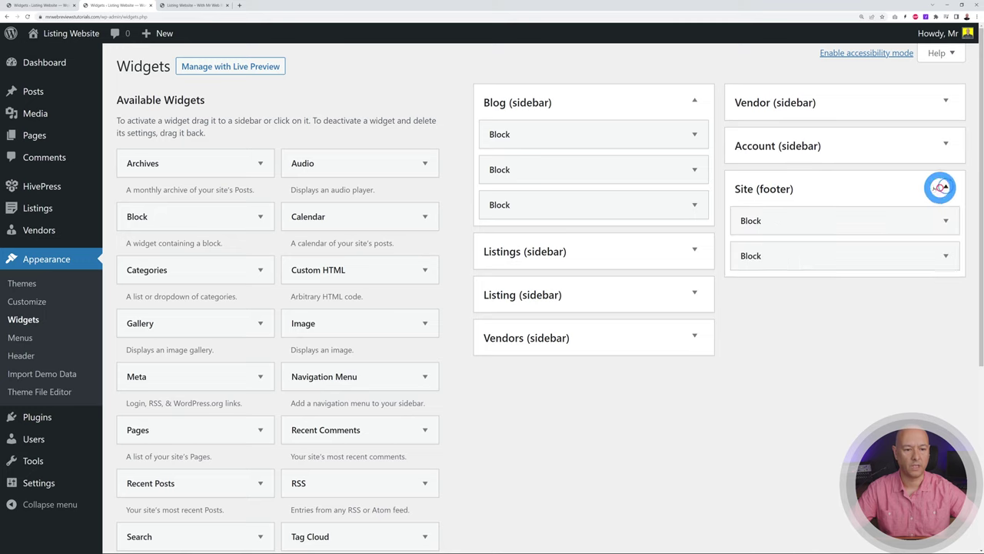
click(945, 220)
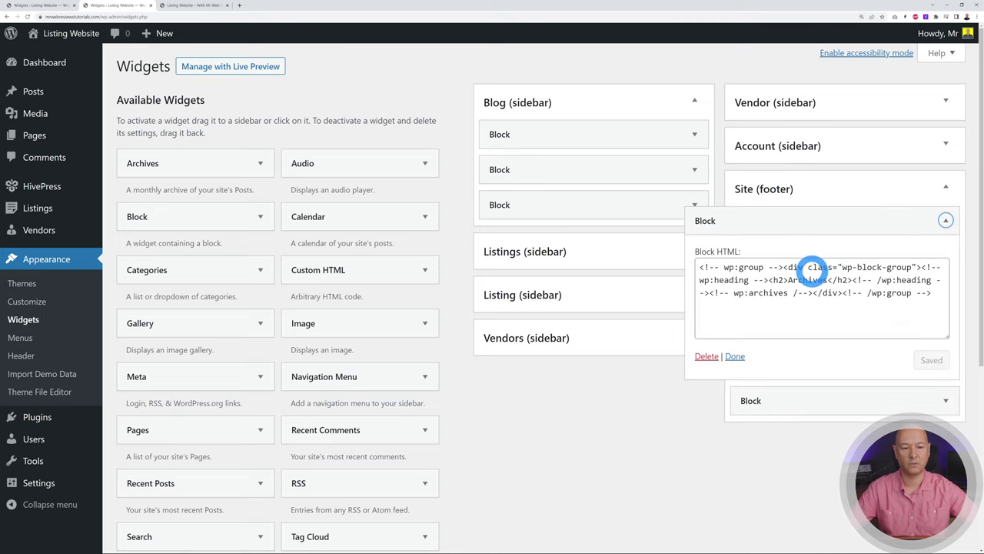
click(946, 221)
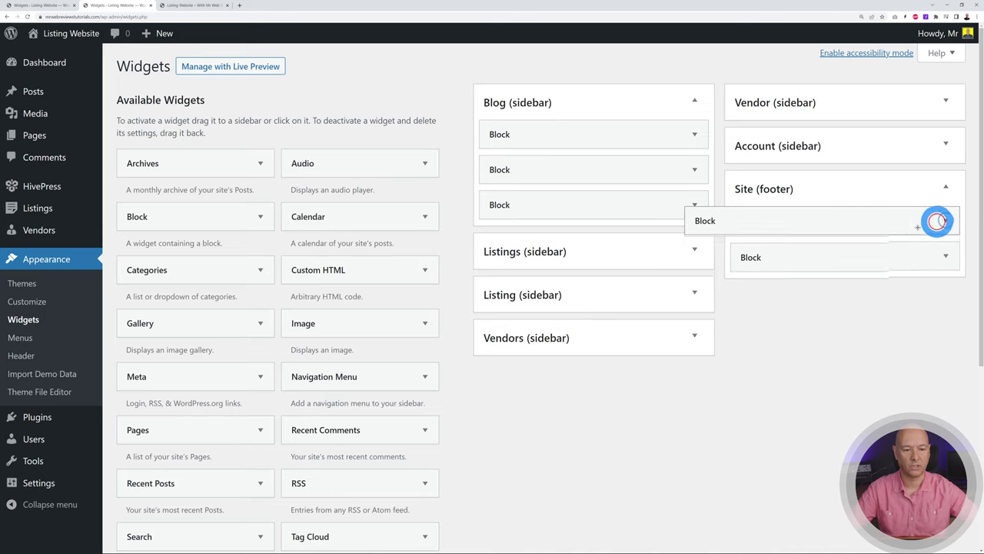
click(954, 258)
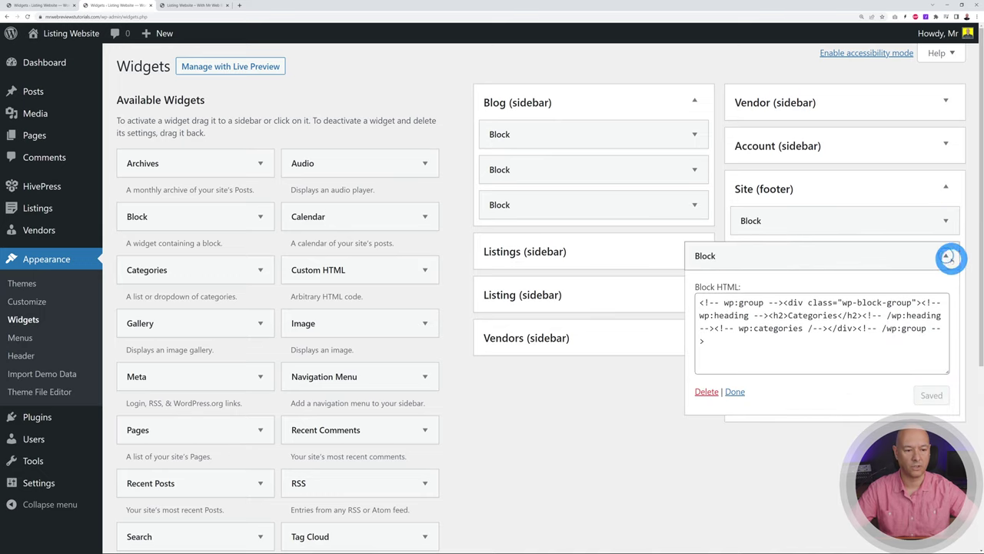
click(945, 256)
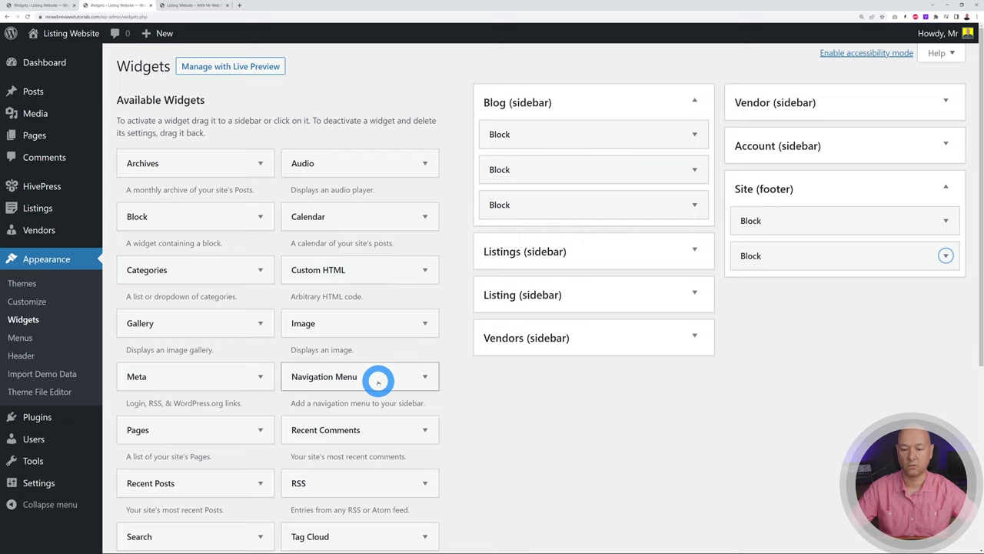
Delete the Archives and Categories blocks from the footer
click(945, 220)
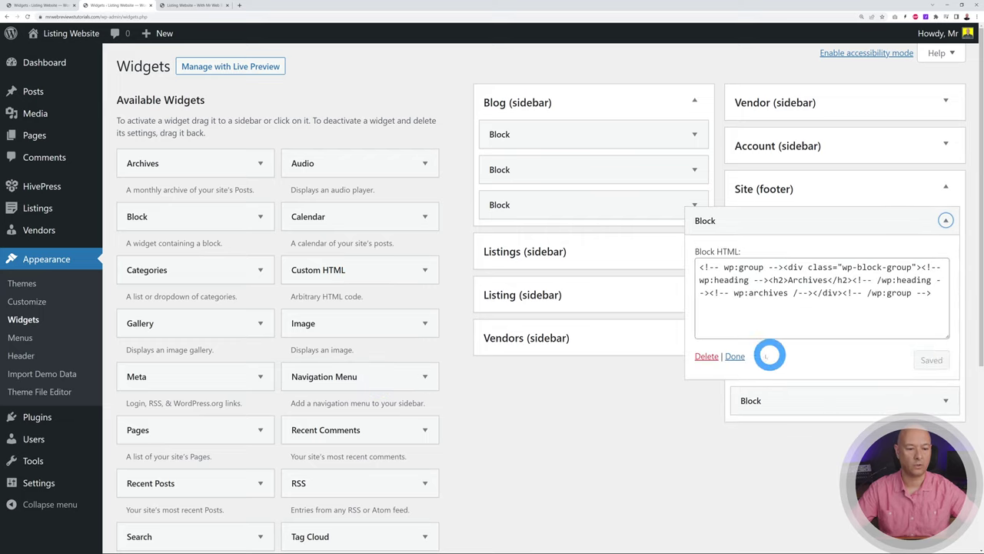
click(707, 356)
click(945, 220)
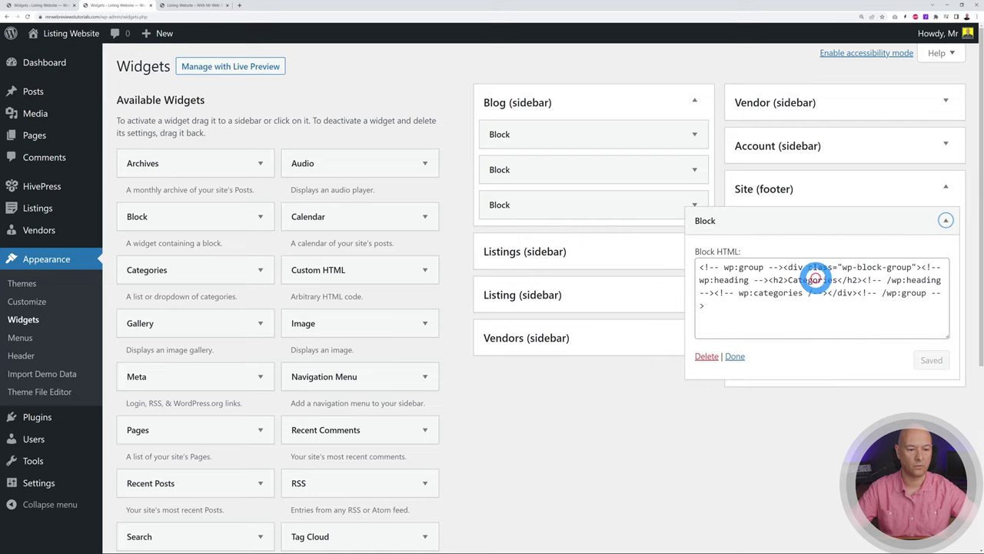
click(707, 356)
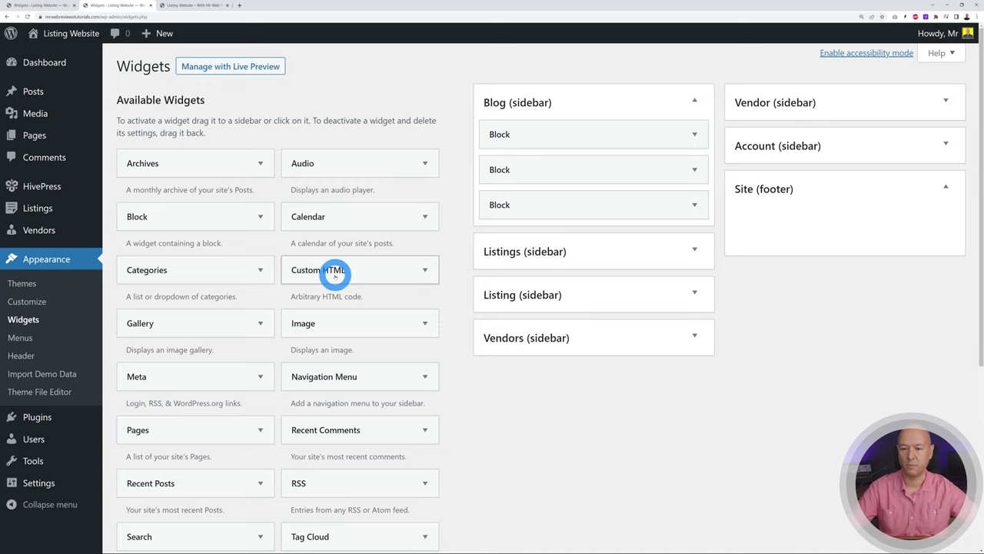
scroll(377, 285, down, 3)
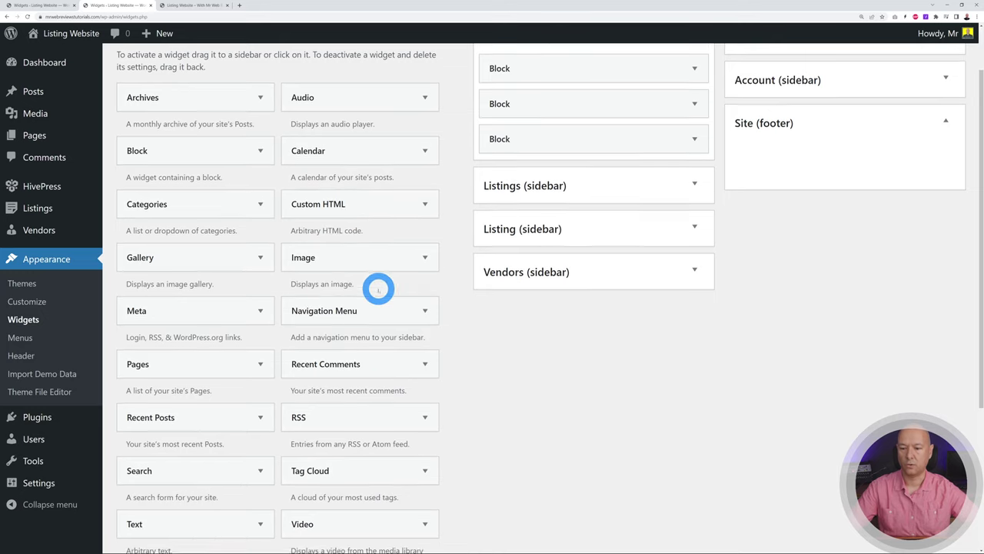
Add a Text widget titled 'Contact Details' with pasted phone, e-mail and address lines
drag(215, 429, 813, 81)
click(754, 106)
text(Contact Details)
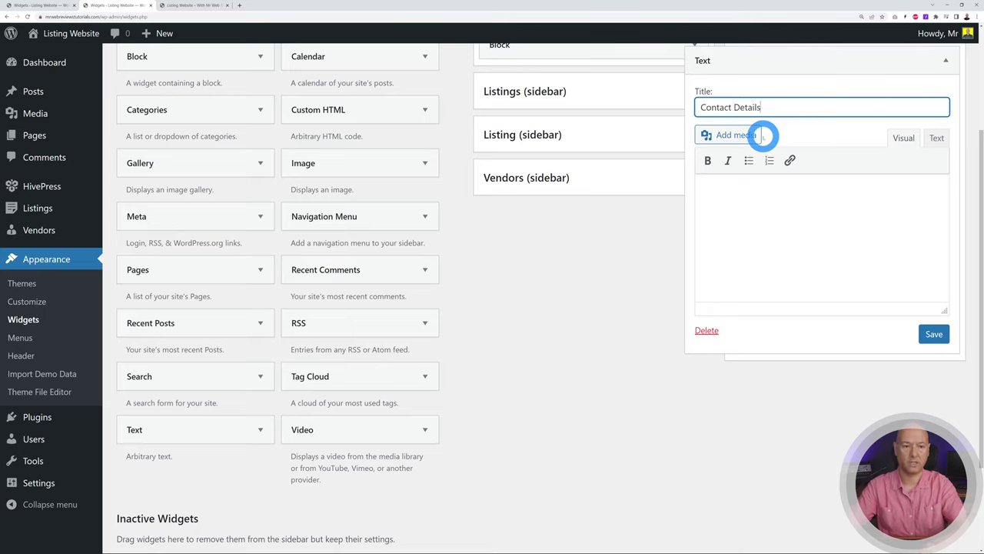
click(767, 220)
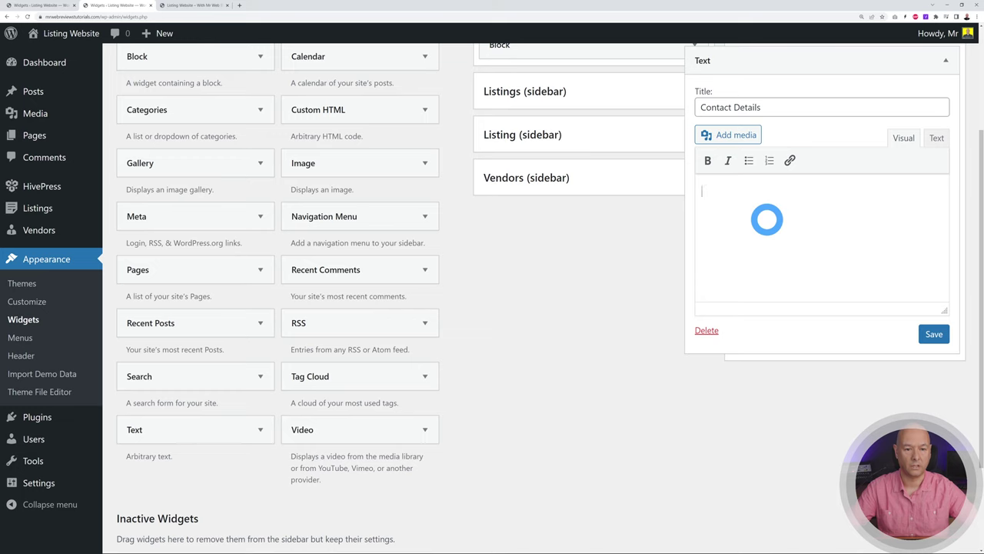
key(ctrl+v)
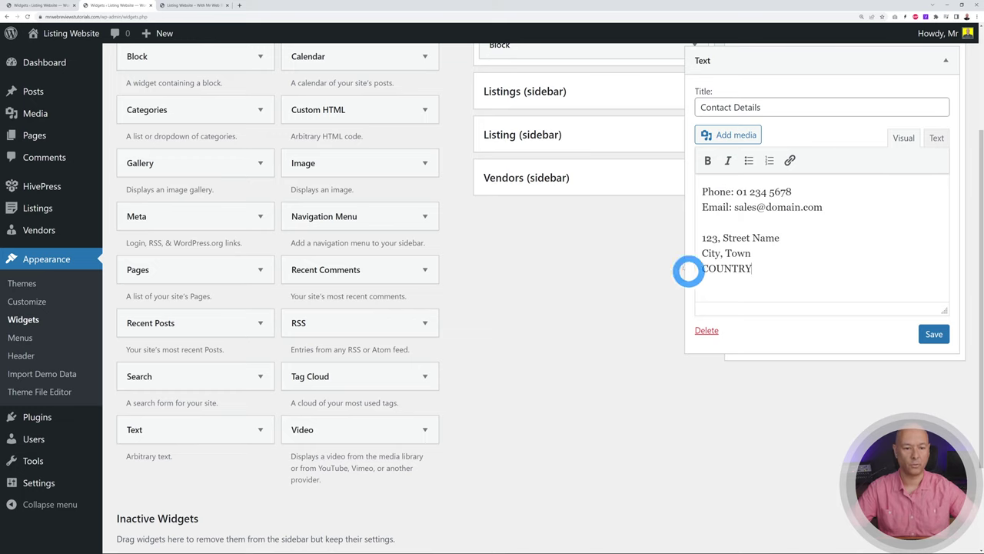
click(935, 335)
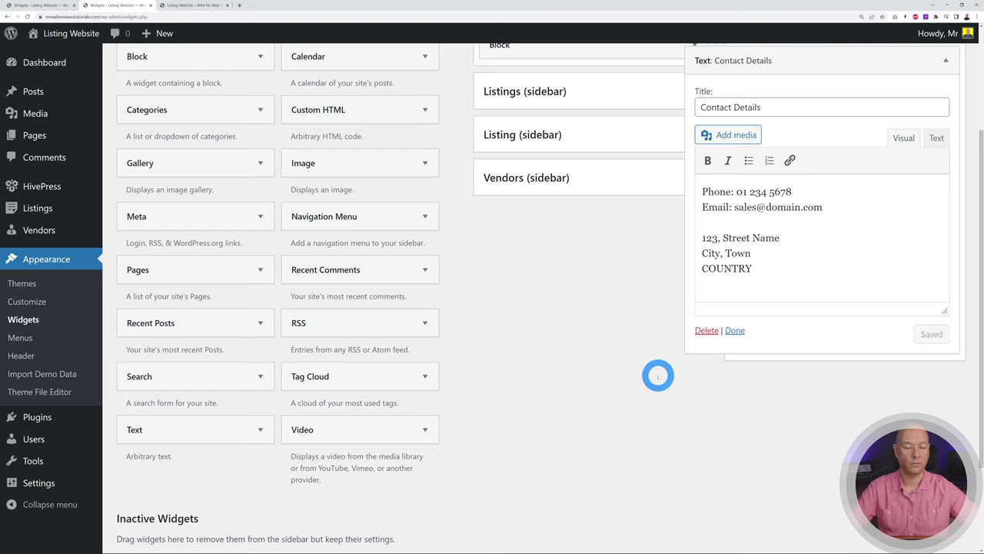
scroll(658, 375, up, 1)
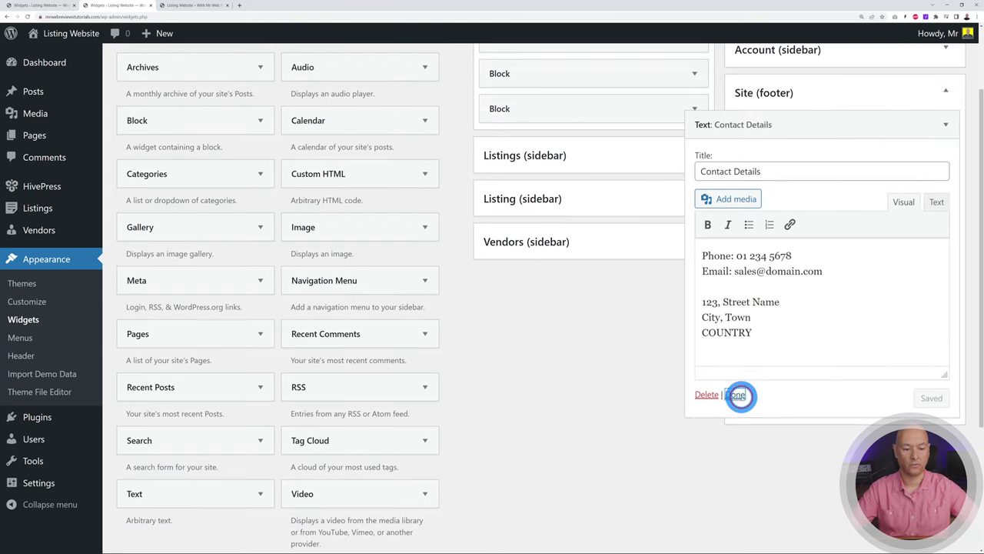
click(736, 395)
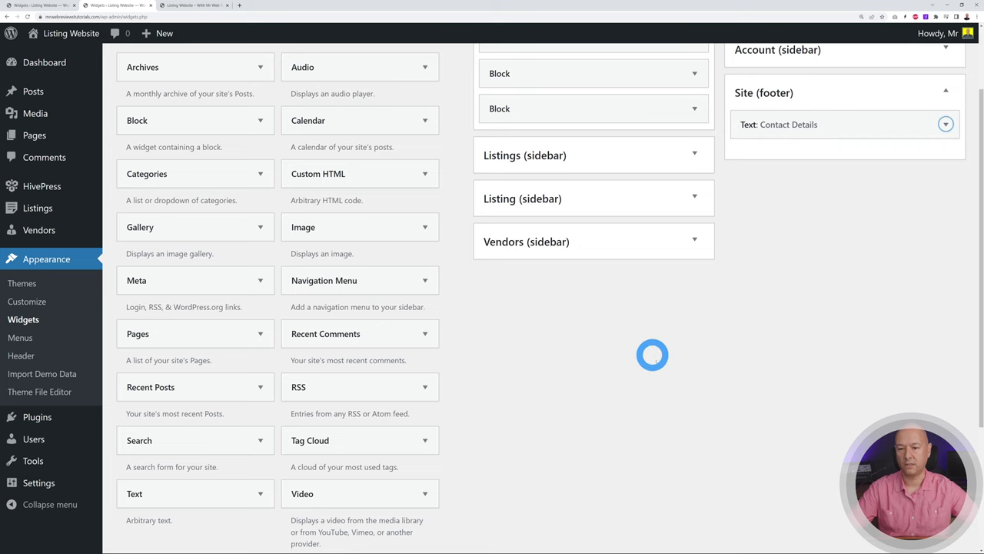
scroll(650, 360, up, 1)
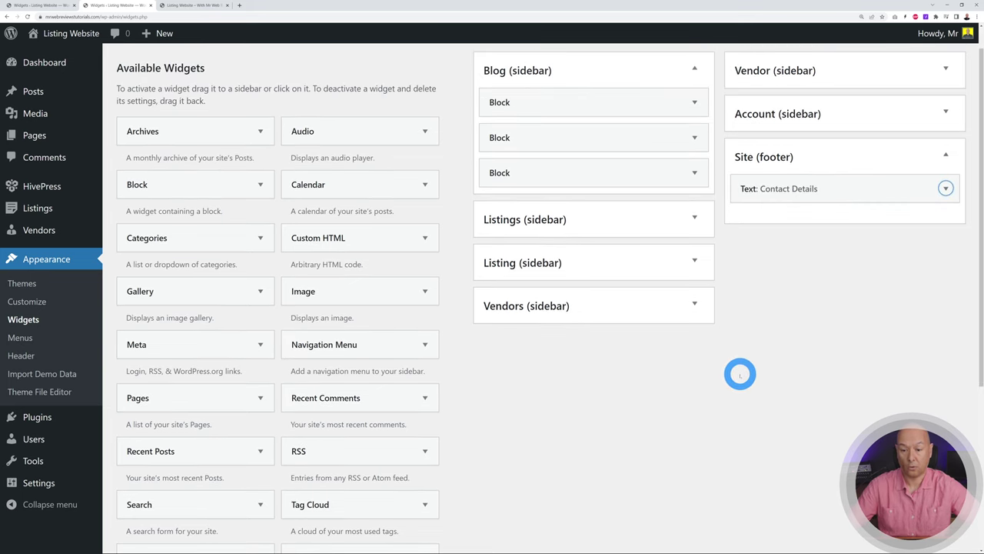
Add a Navigation Menu widget titled 'Quick Links' showing the Header menu to the footer
drag(351, 348, 800, 216)
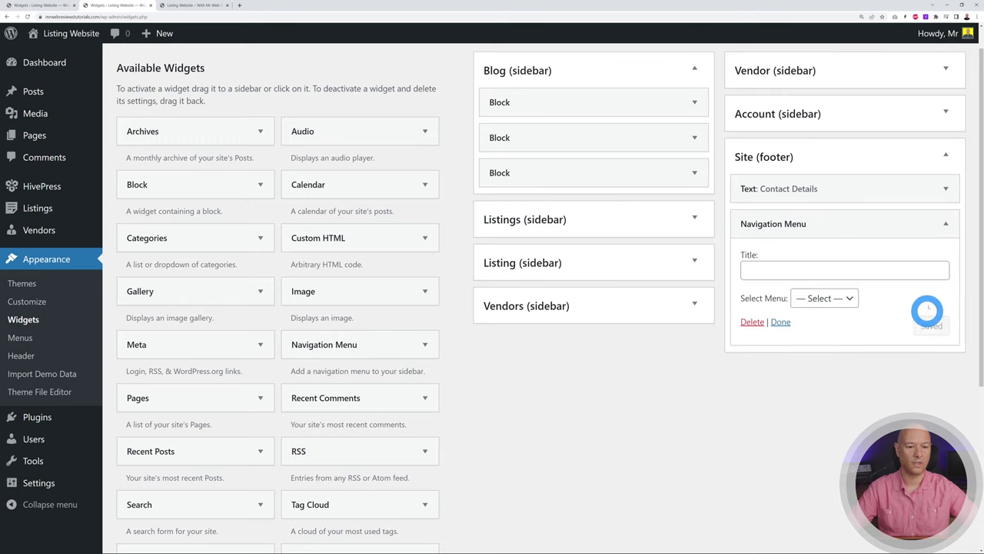
click(814, 270)
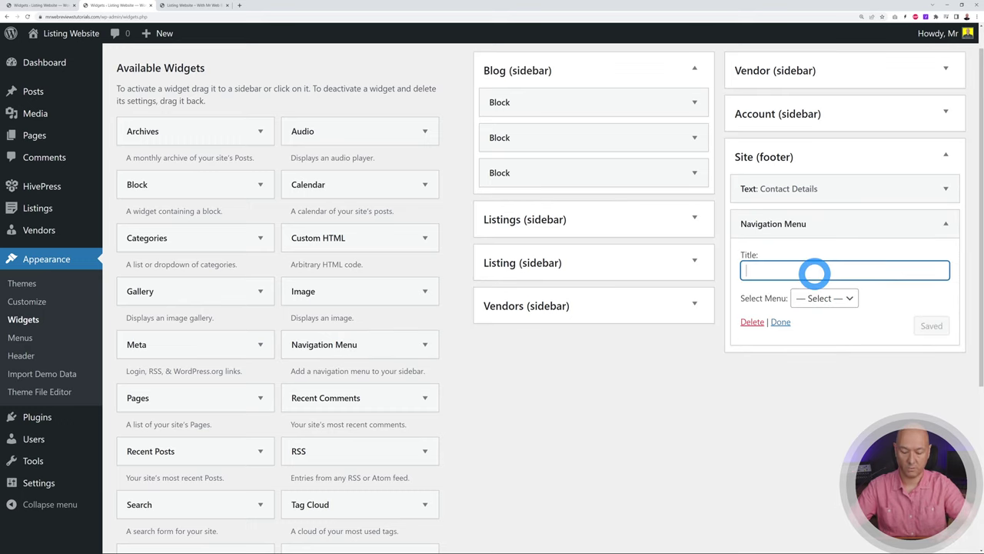
text(Quick Links)
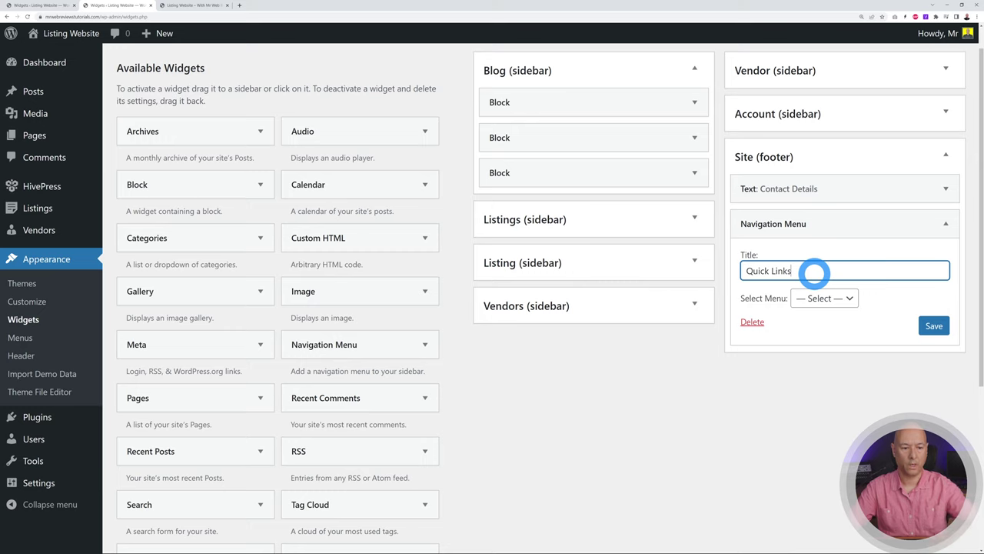
click(836, 300)
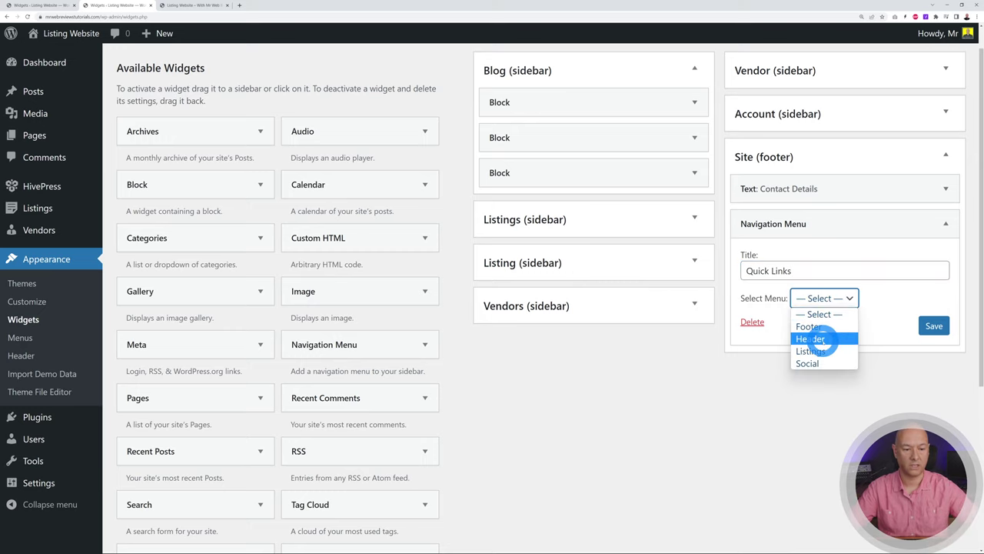
click(821, 339)
click(917, 326)
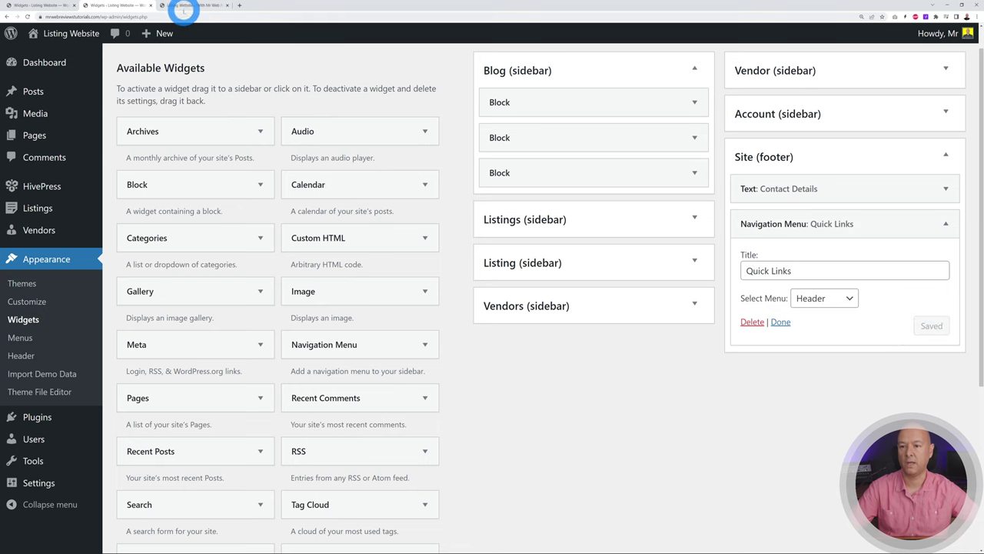
Check the new footer widgets on the live site
click(189, 6)
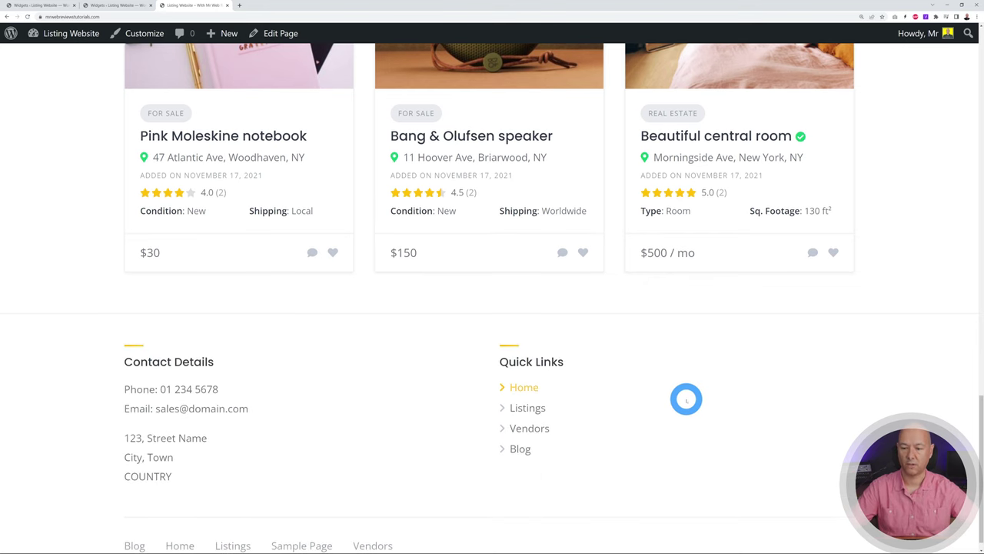
scroll(686, 399, down, 1)
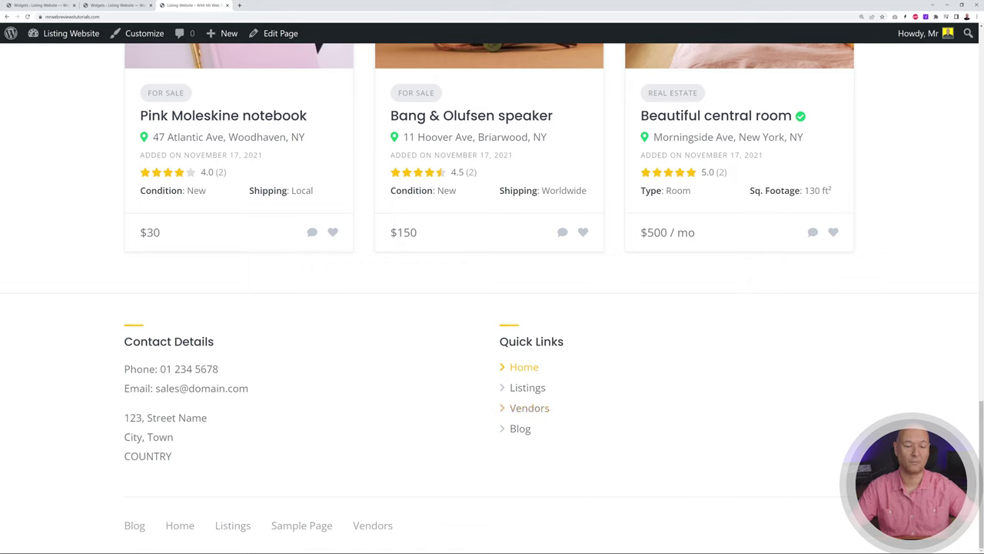
drag(982, 423, 977, 97)
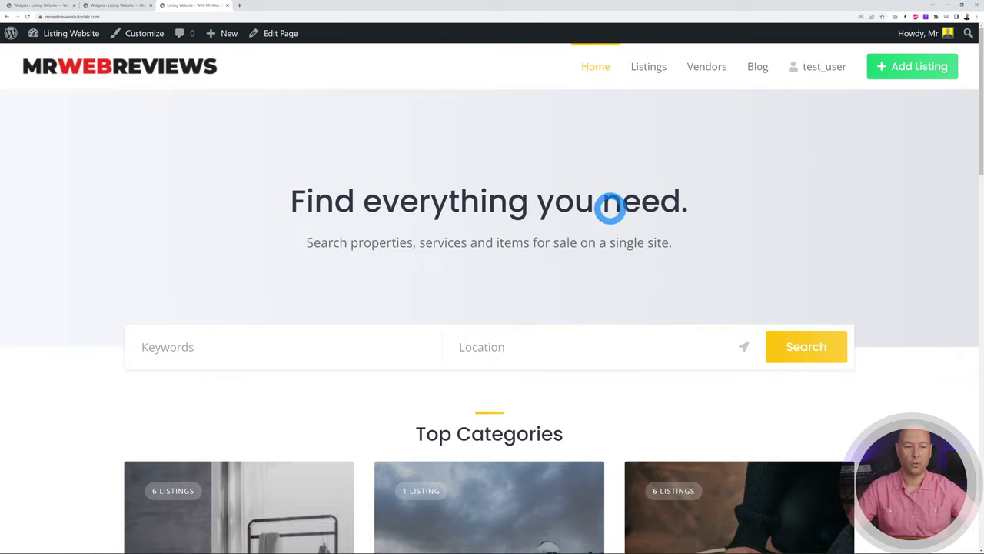
mouse_move(975, 132)
mouse_down()
mouse_move(975, 469)
mouse_move(975, 146)
mouse_up()
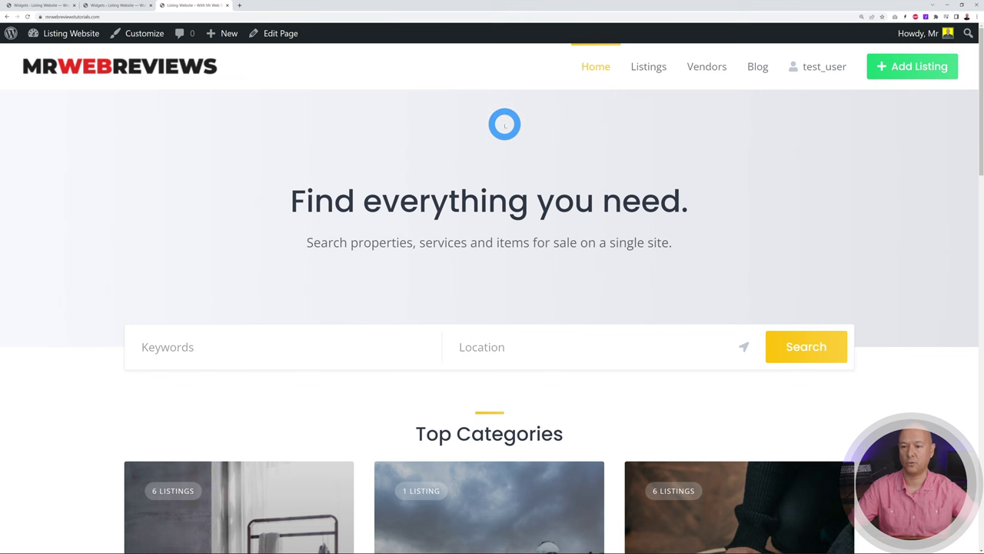
click(112, 6)
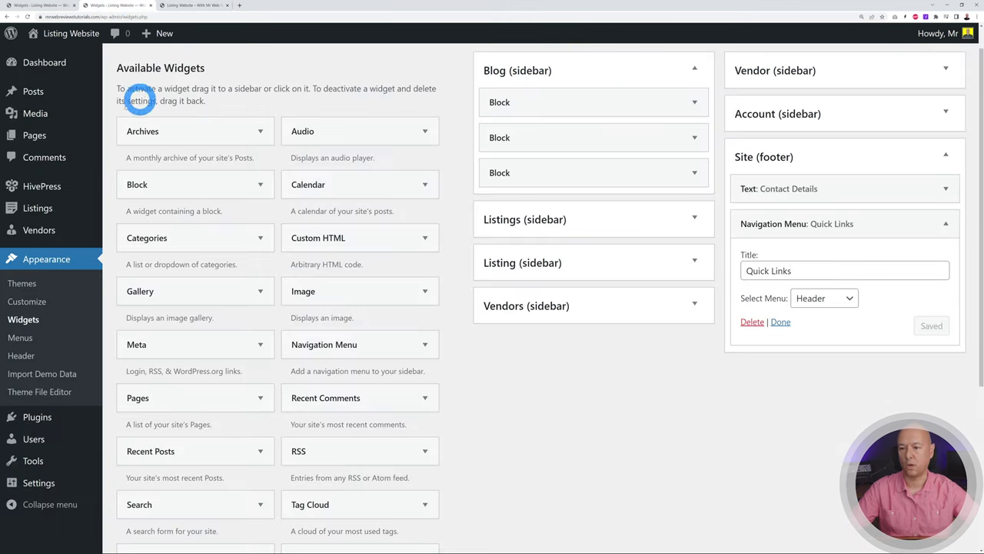
Open the Home page from Pages and compare it with the live homepage
click(36, 137)
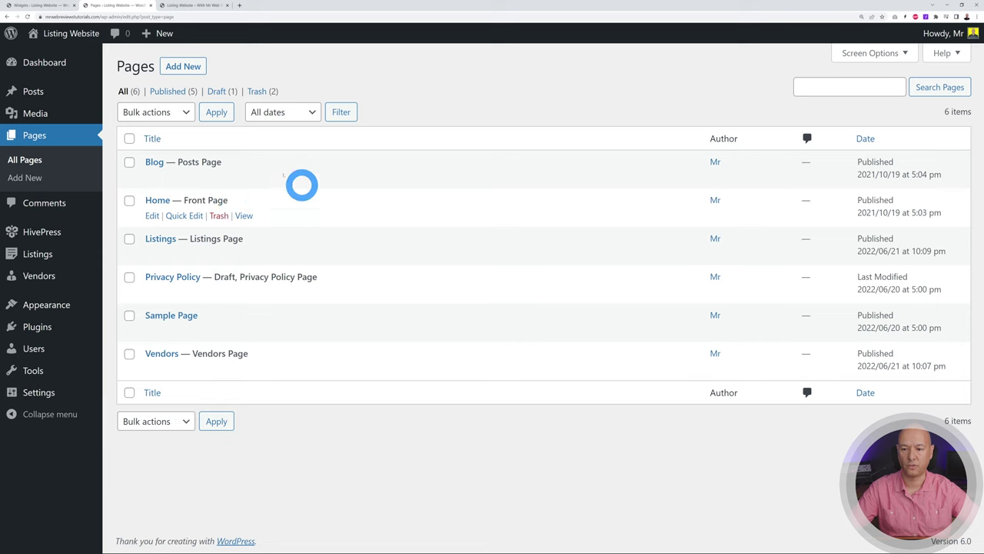
click(157, 200)
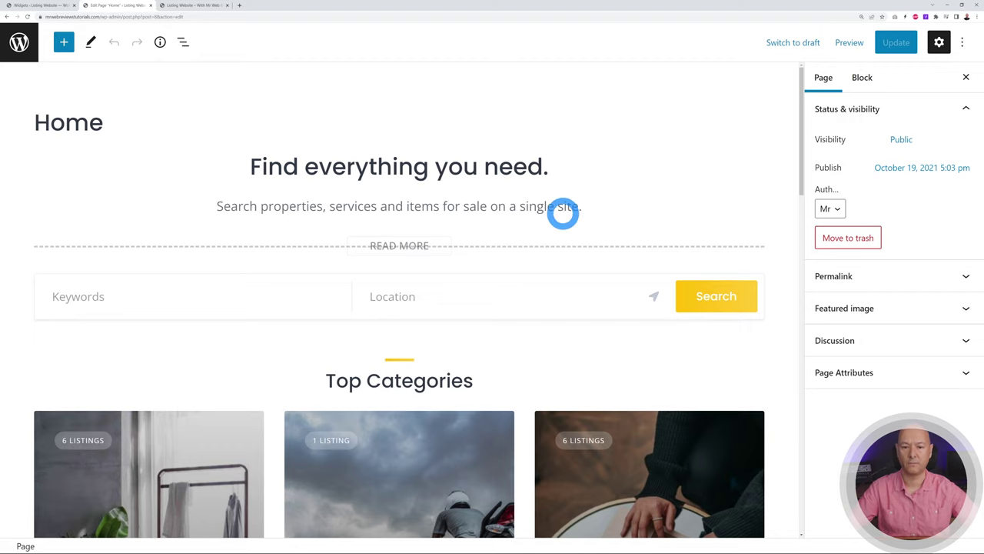
click(201, 6)
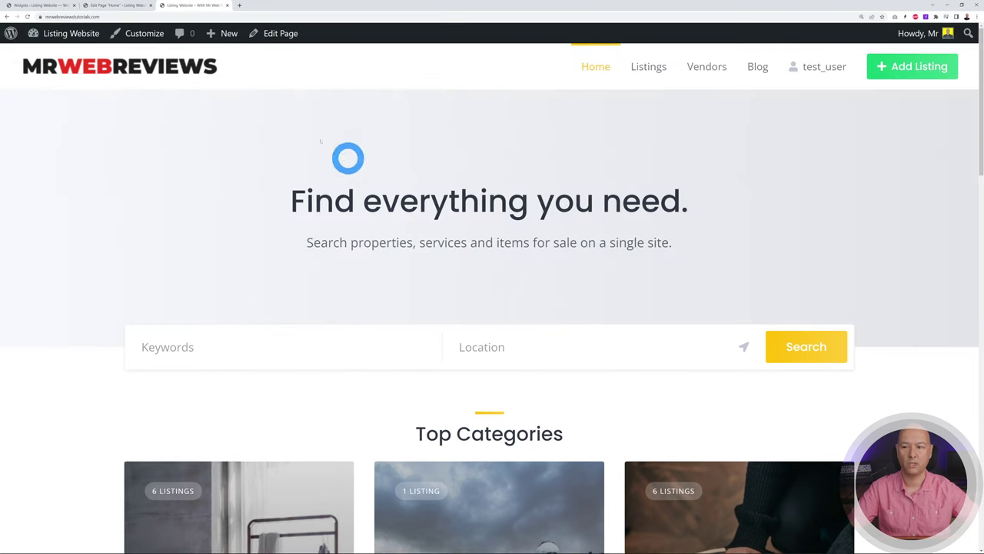
click(123, 7)
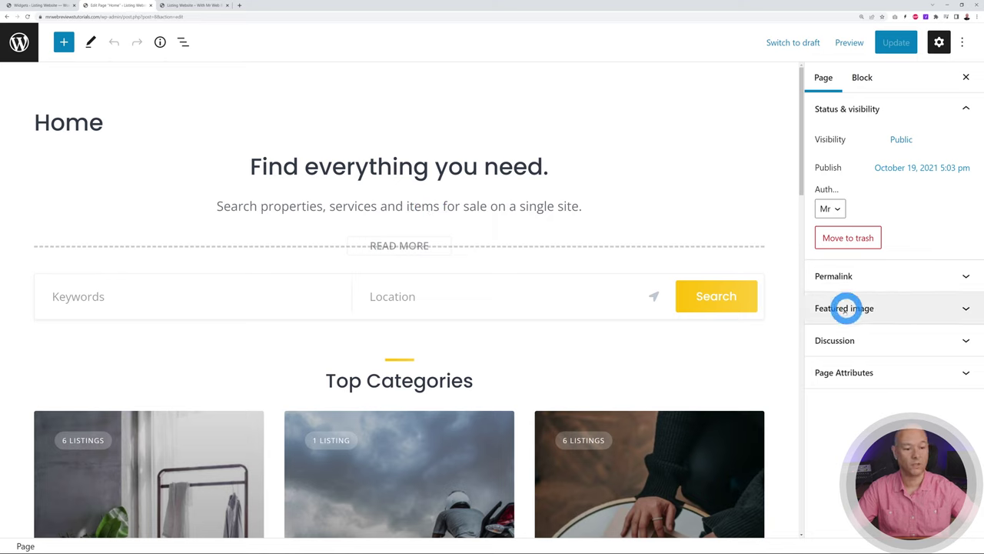
Set the motorcycle photo slide-bg-01 as the Home page's featured image and update
click(966, 308)
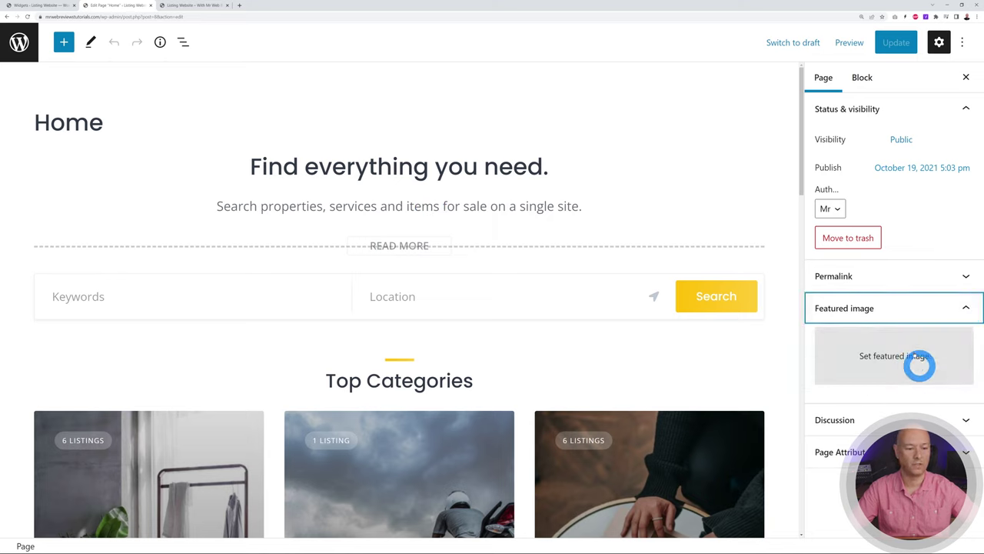
click(914, 370)
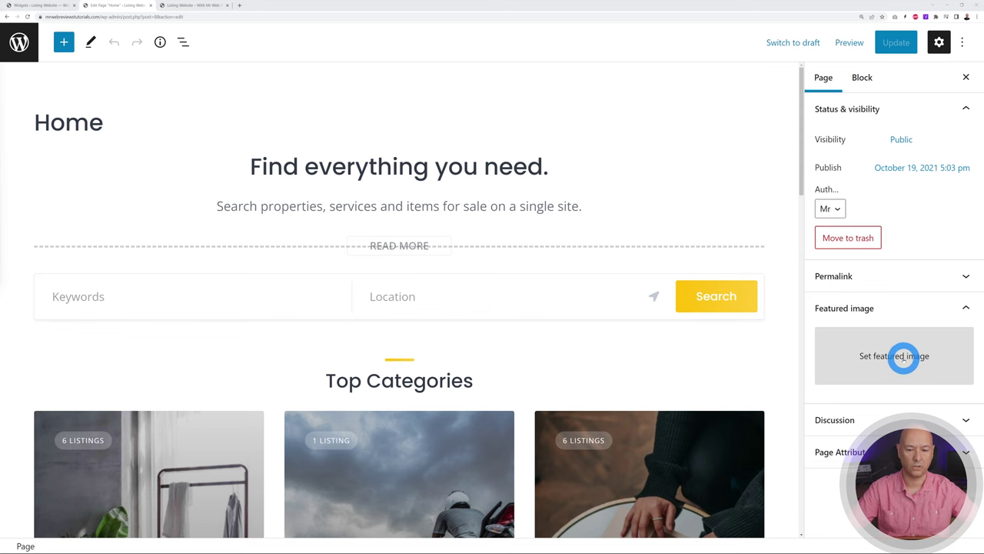
click(905, 358)
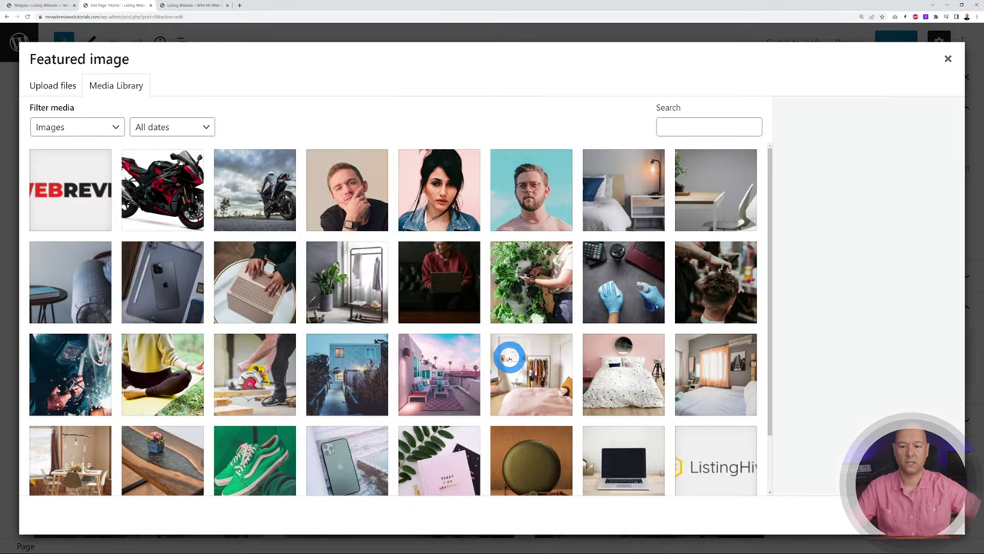
click(238, 197)
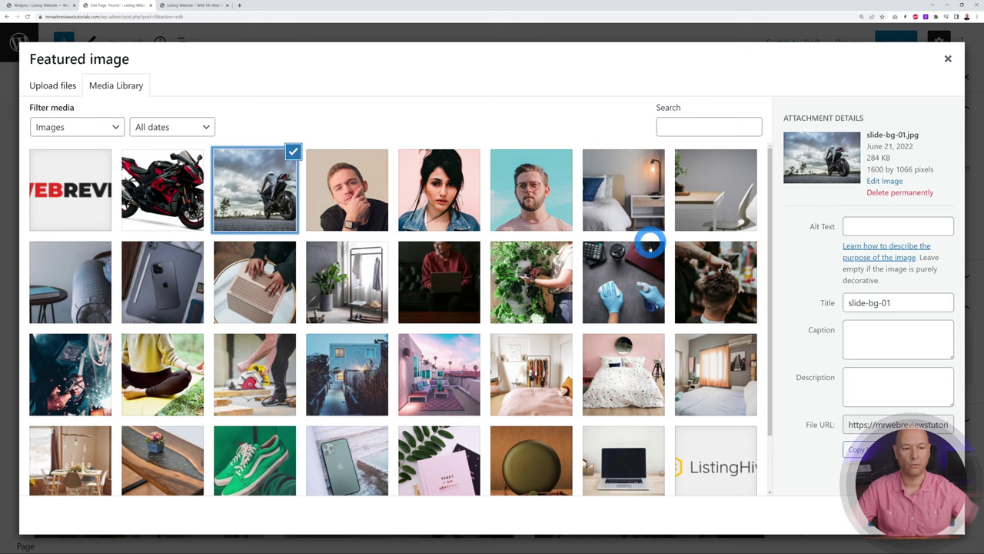
click(915, 517)
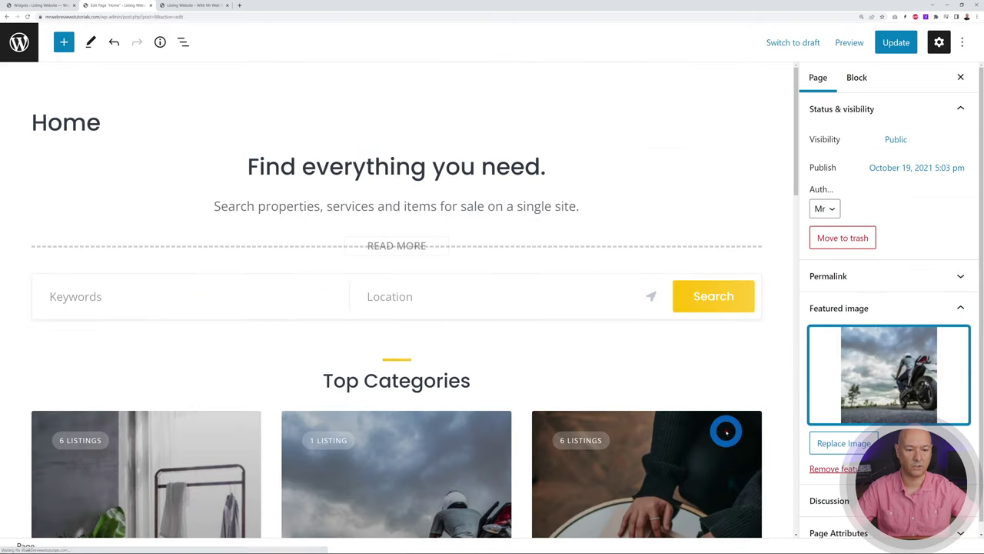
click(892, 45)
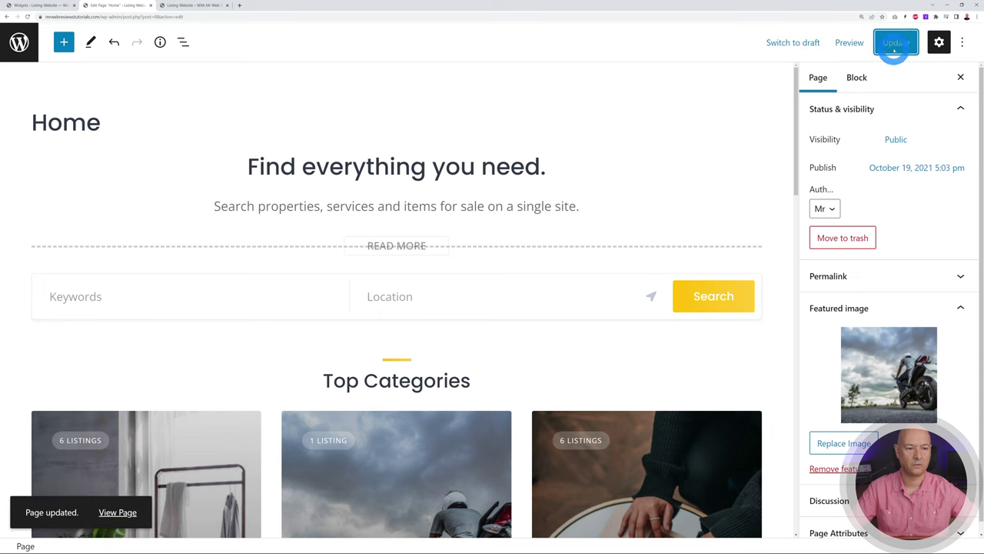
Reload the live homepage to confirm the new motorcycle hero background
click(190, 5)
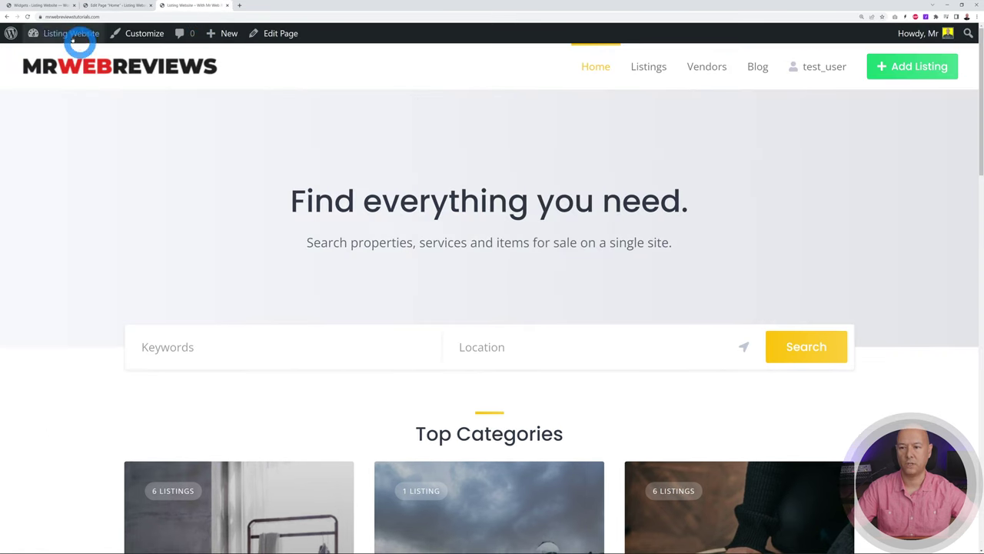
click(29, 16)
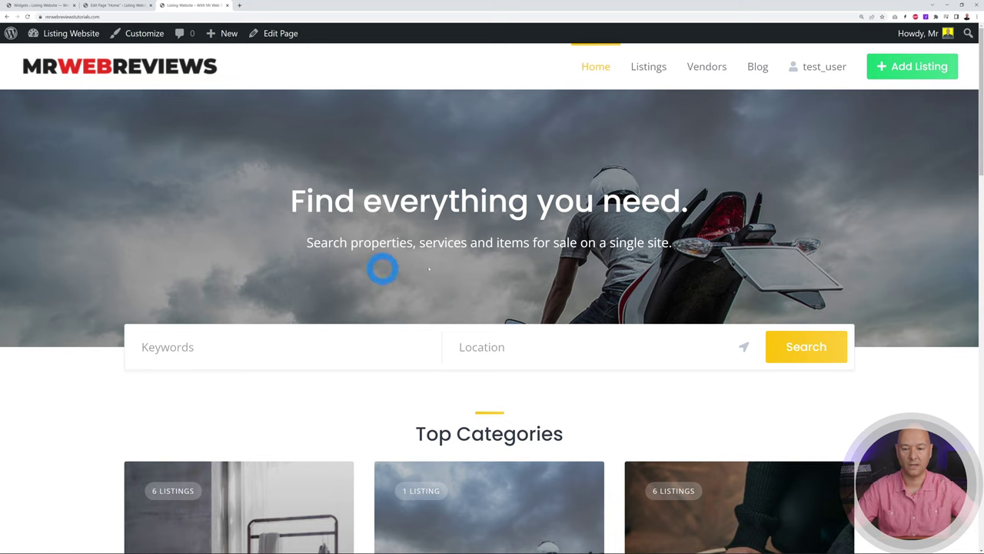
click(123, 5)
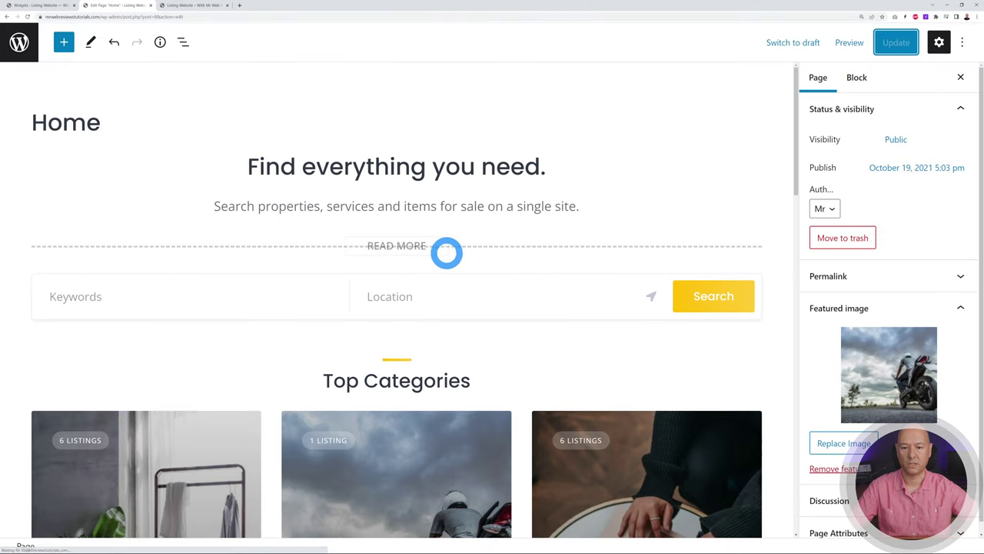
Replace the hero heading 'Find everything you need.' with 'Listing with Mr Web Reviews'
click(383, 167)
triple_click(383, 167)
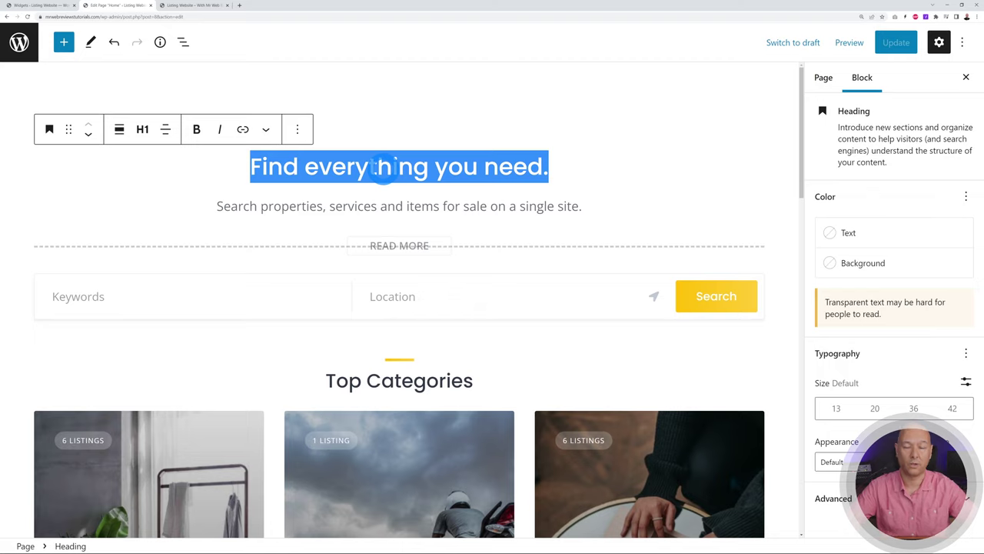
text(Li)
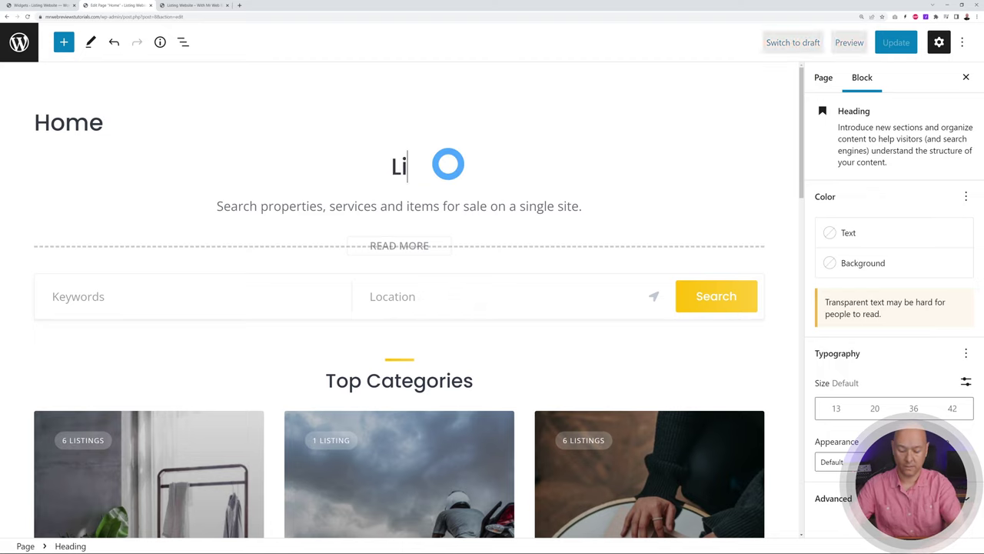
text(sting with MR W)
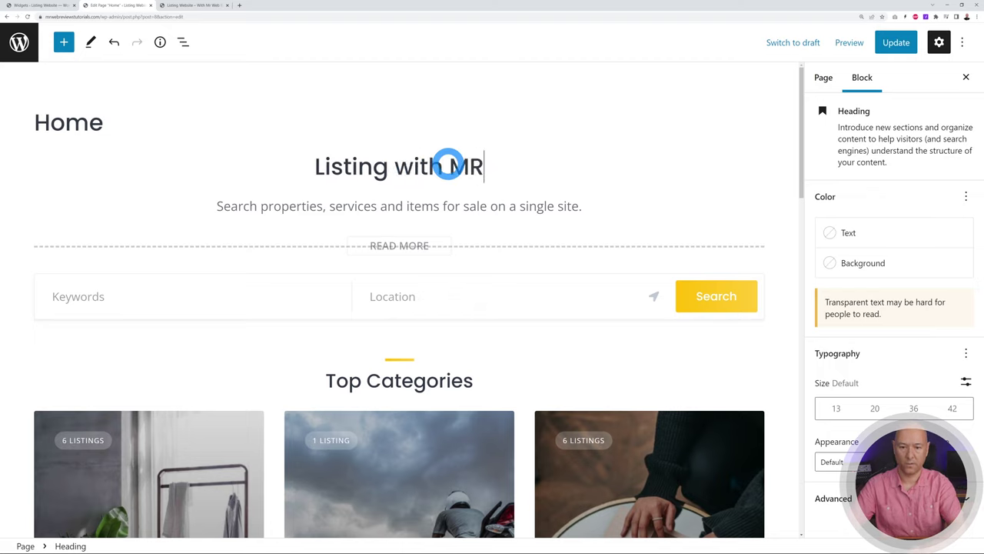
key(BackSpace)
key(BackSpace)
key(BackSpace)
text(r Web Reviews)
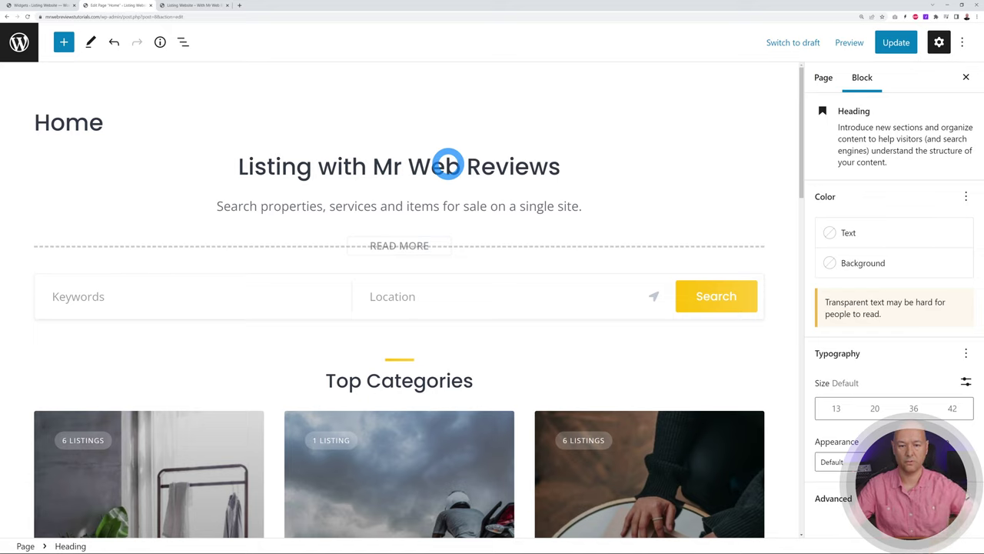
click(447, 208)
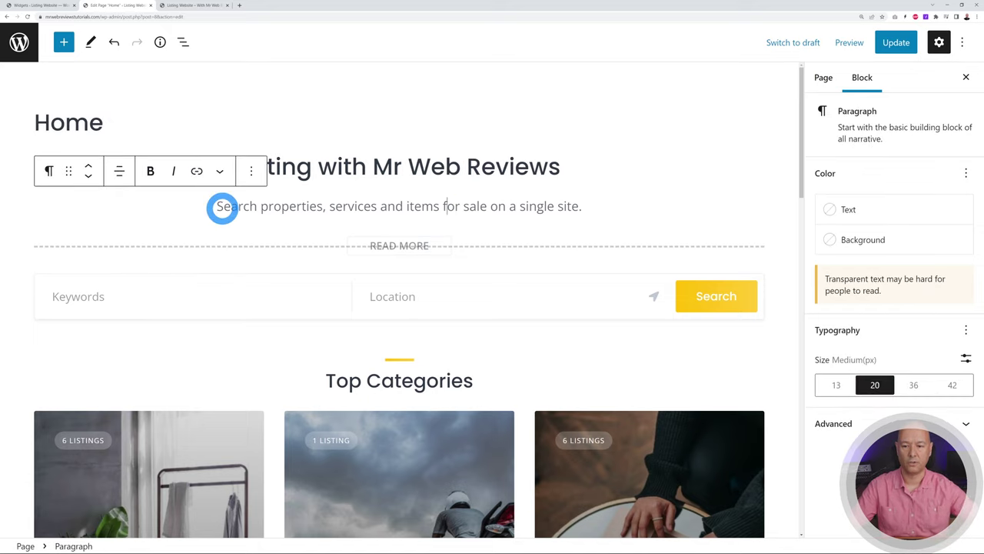
scroll(554, 180, down, 2)
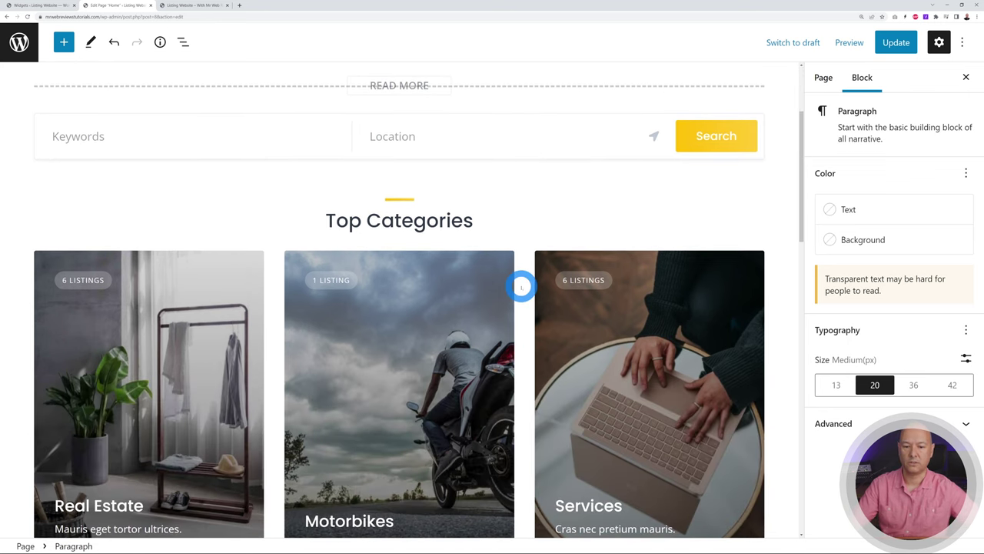
click(521, 286)
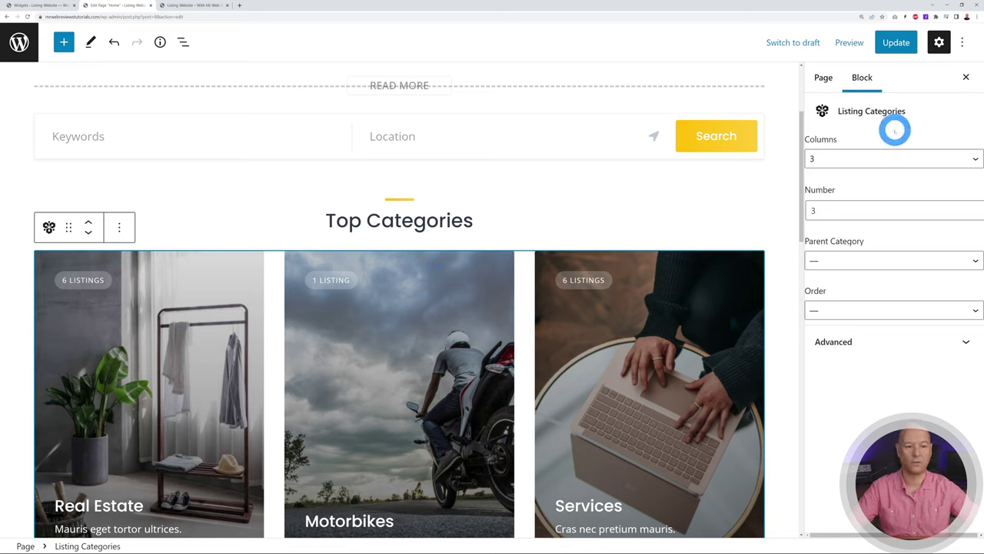
click(911, 161)
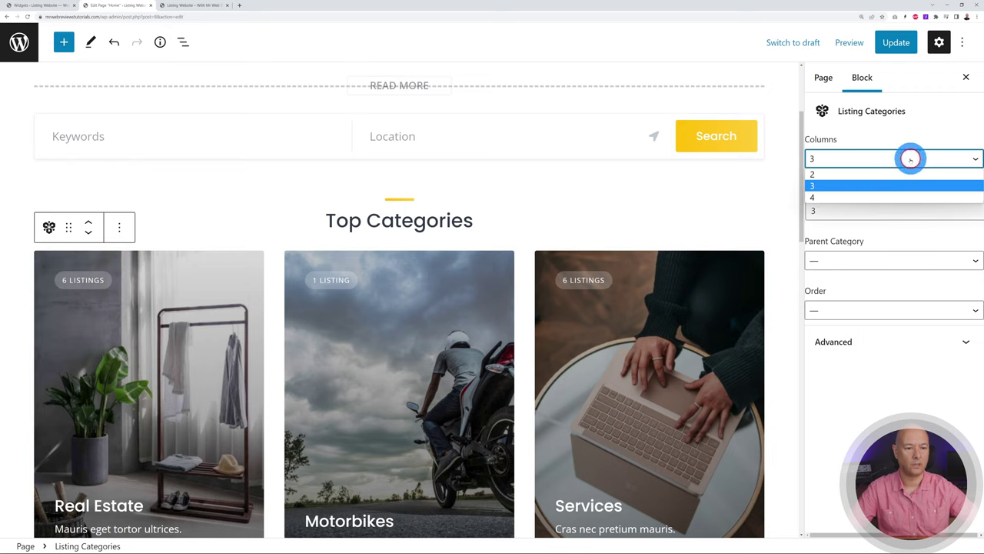
click(898, 158)
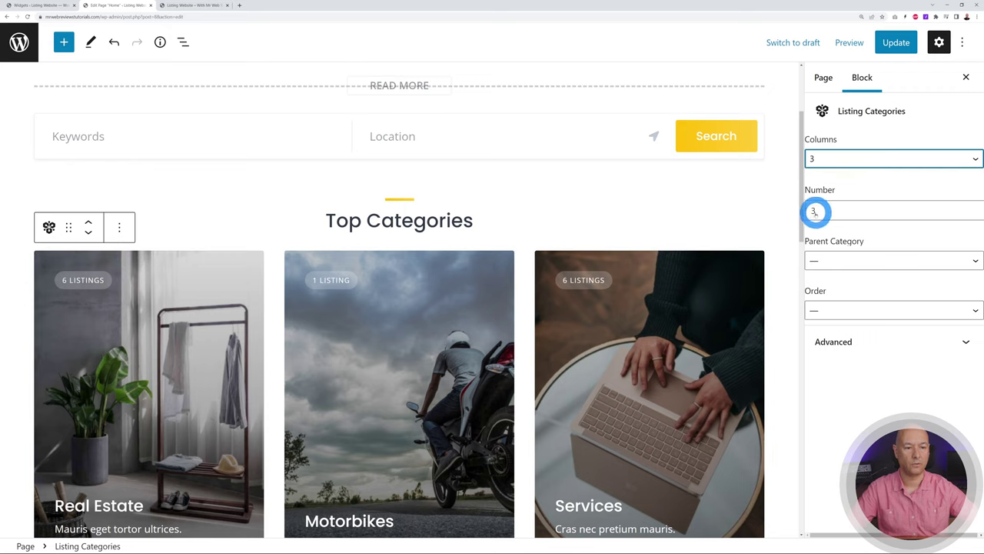
click(923, 261)
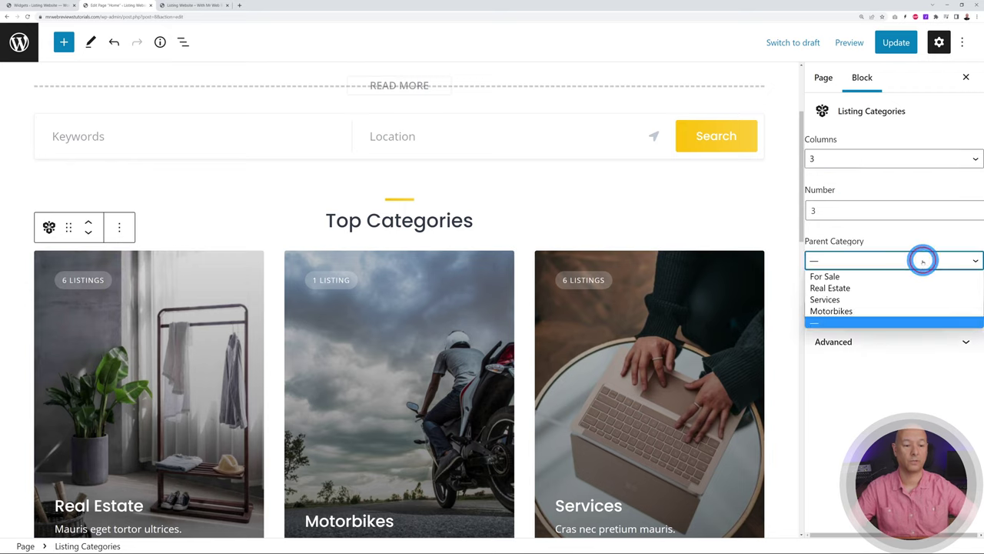
click(923, 261)
click(919, 310)
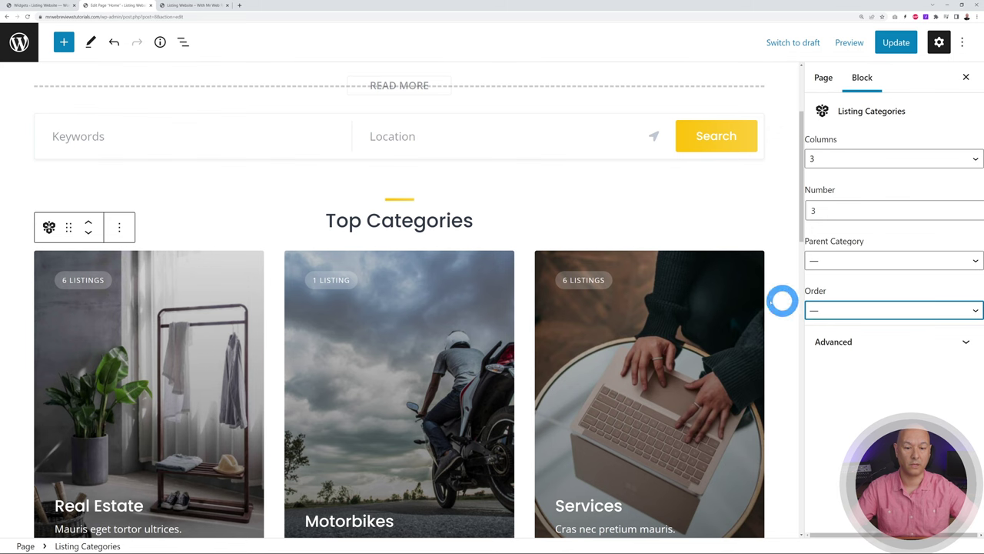
scroll(730, 290, down, 5)
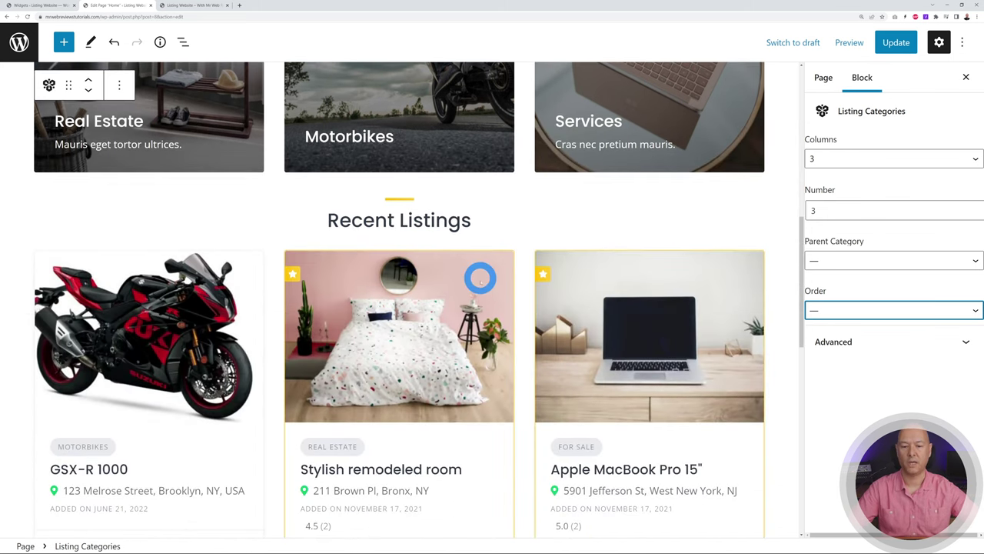
click(519, 273)
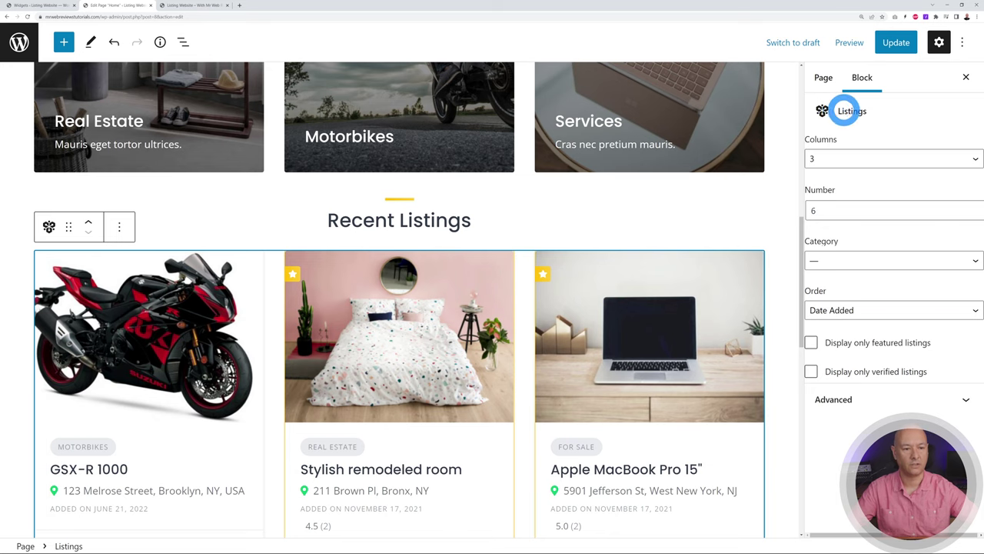
click(910, 312)
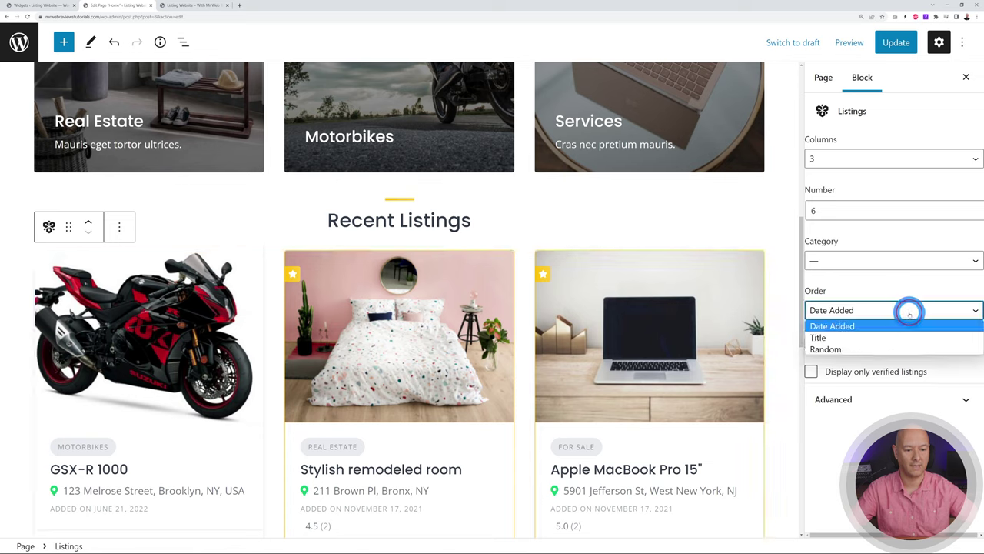
click(857, 326)
click(860, 312)
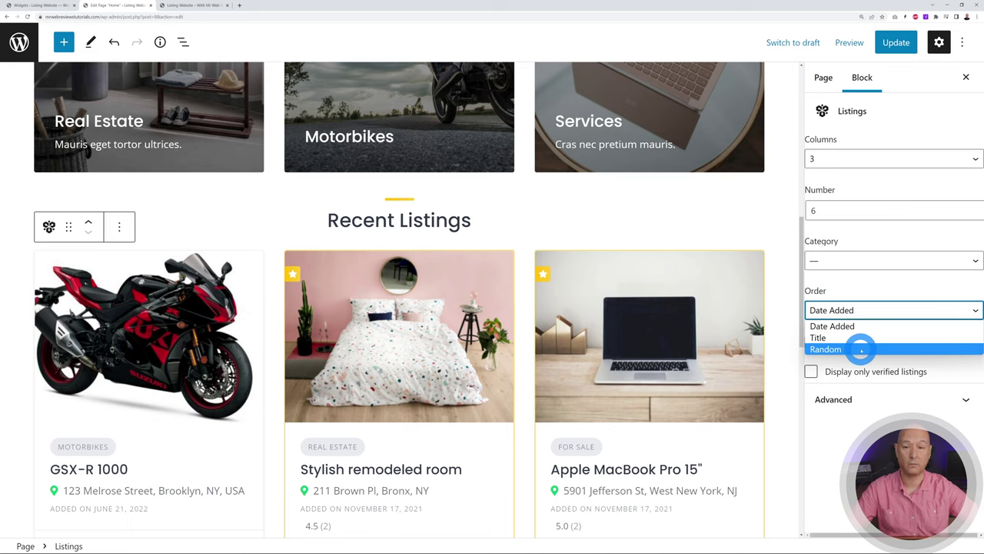
click(869, 310)
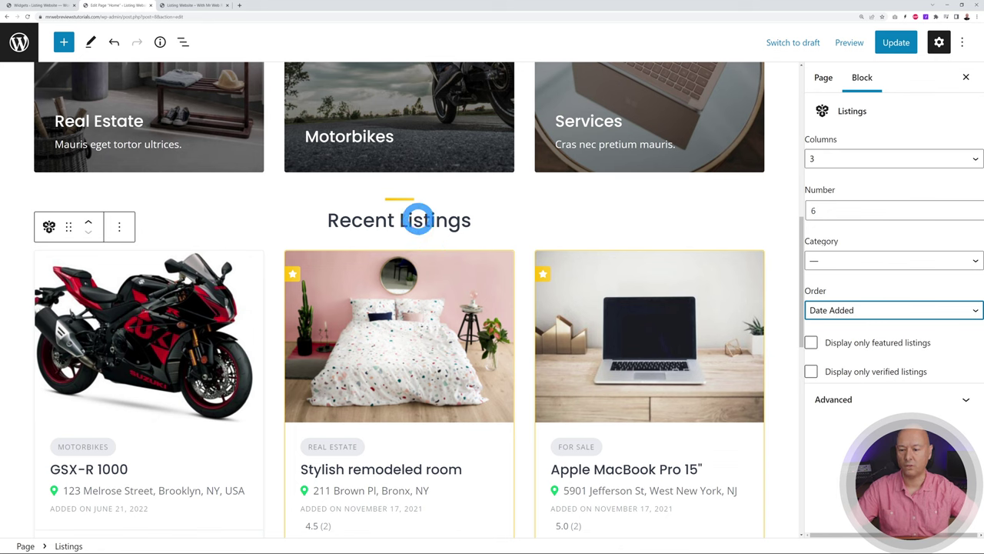
double_click(417, 220)
triple_click(418, 220)
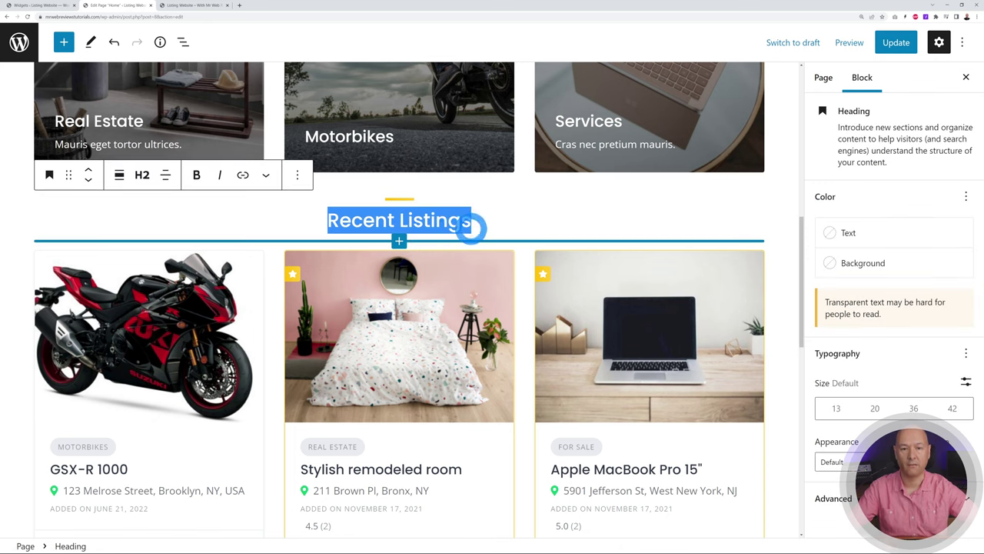
Update the Home page and check the live site shows 'Listing with Mr Web Reviews' over the motorbike image
scroll(705, 253, down, 5)
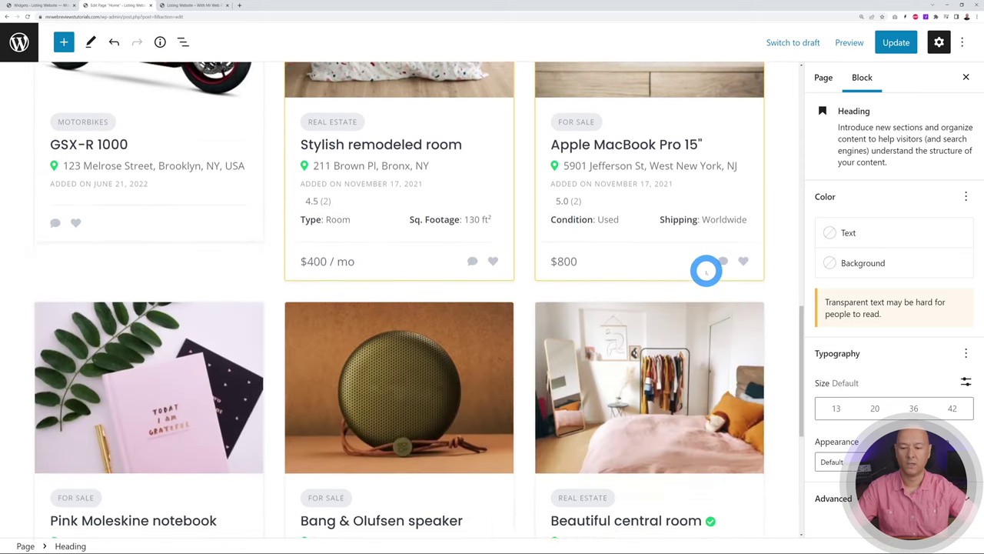
scroll(705, 271, down, 5)
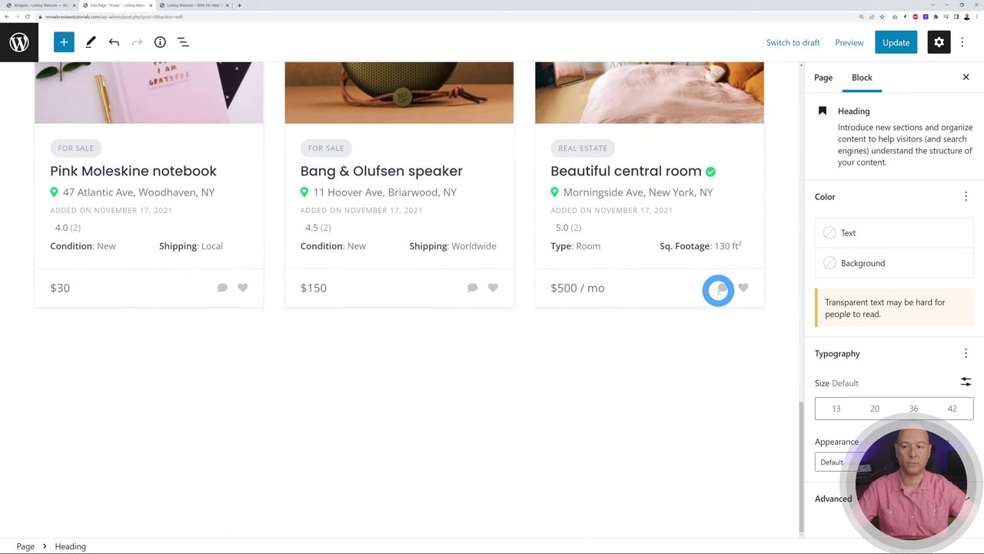
scroll(718, 289, up, 1)
scroll(716, 285, down, 1)
click(326, 416)
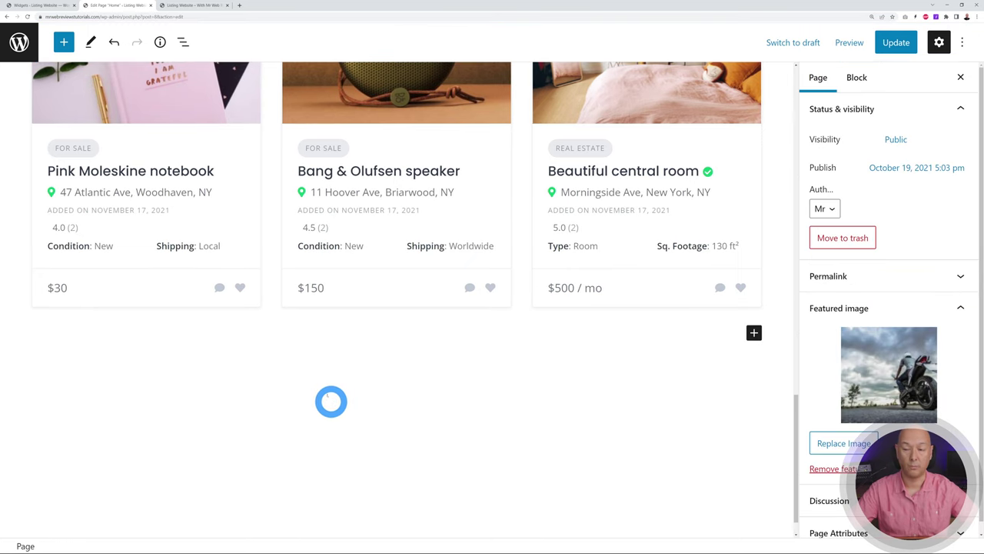
click(65, 45)
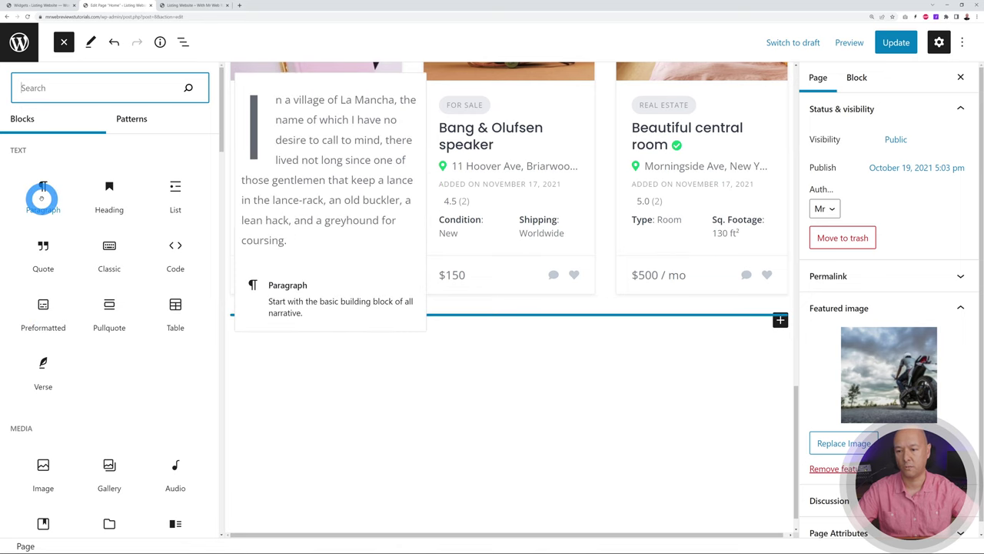
mouse_move(110, 201)
scroll(115, 231, down, 3)
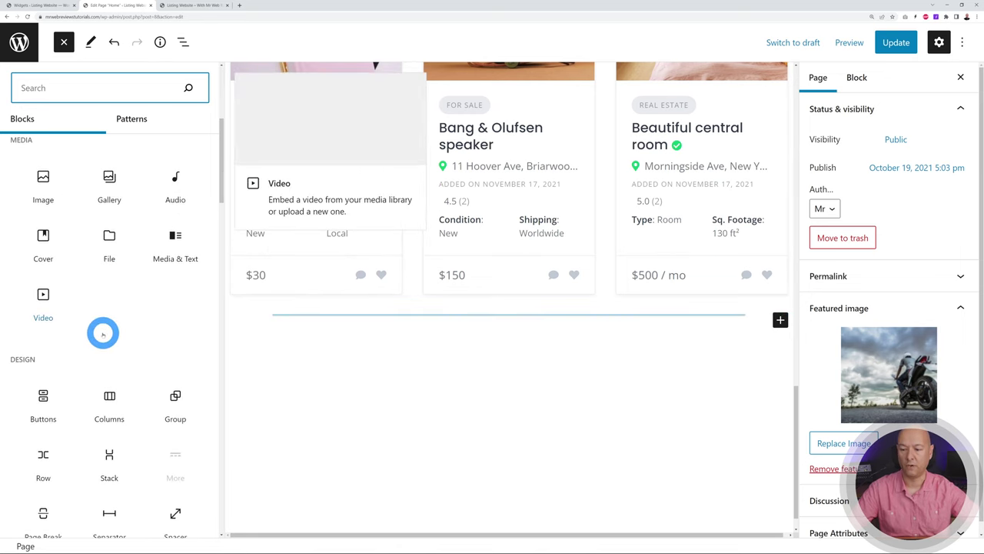
scroll(101, 334, up, 2)
scroll(108, 334, up, 1)
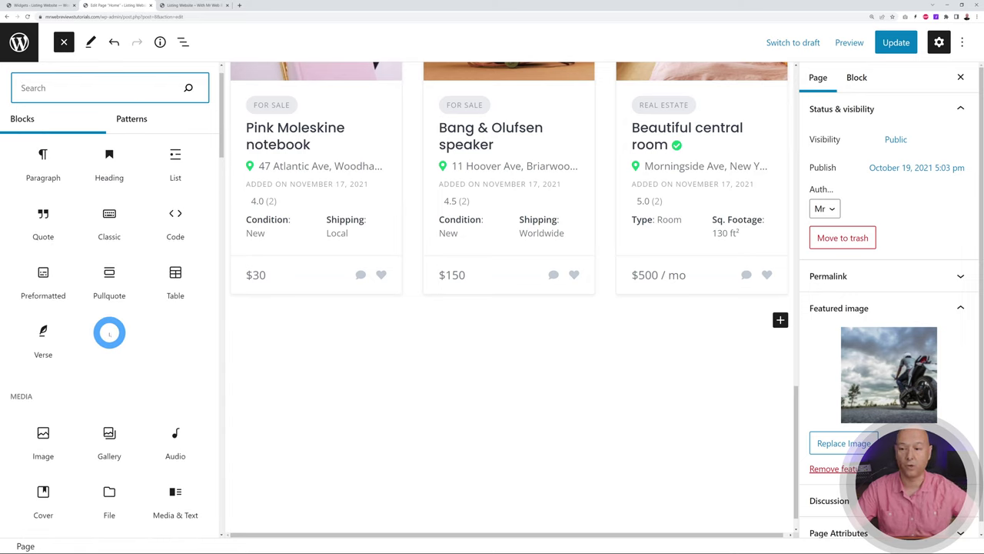
click(897, 43)
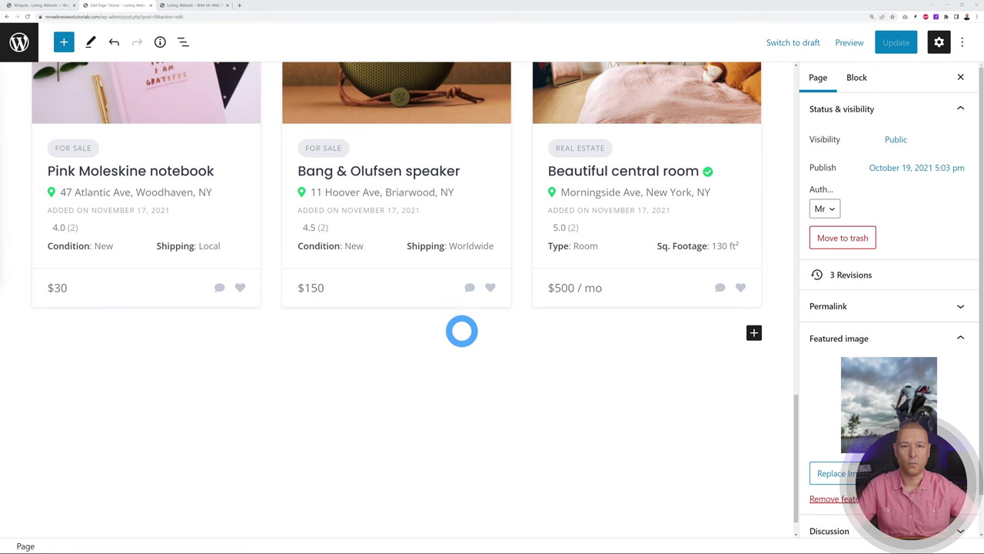
click(198, 5)
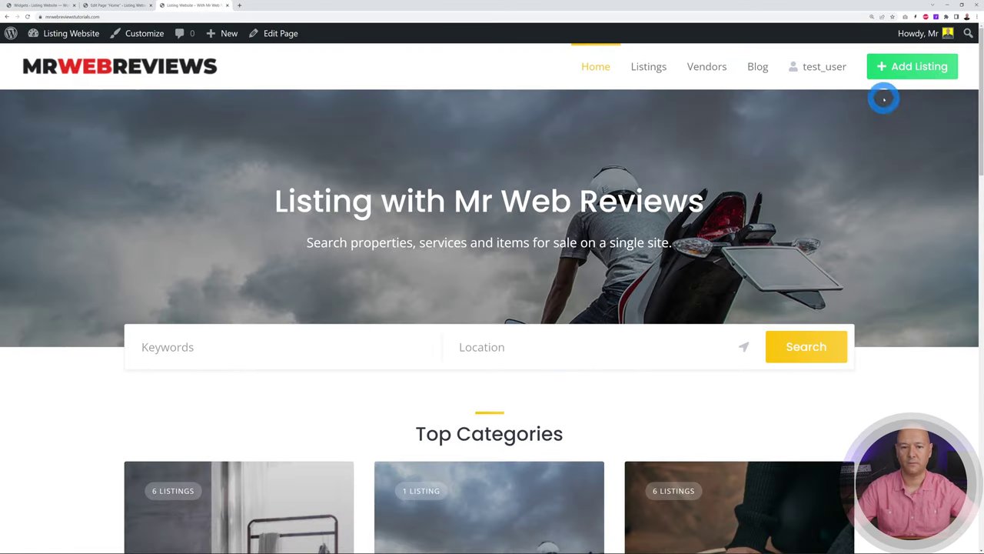